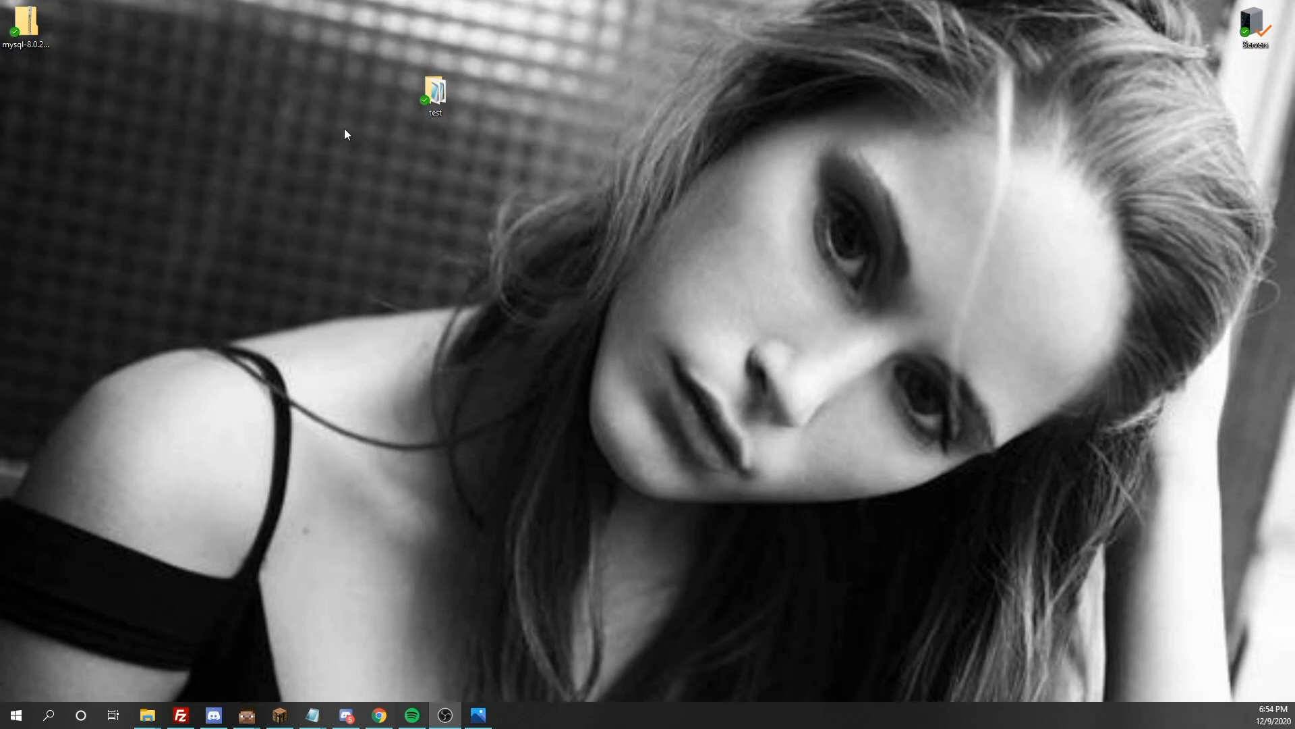
{"action": "left_click_drag", "start_coordinate": [425, 100], "coordinate": [532, 111]}
{"action": "left_click_drag", "start_coordinate": [602, 27], "coordinate": [418, 136]}
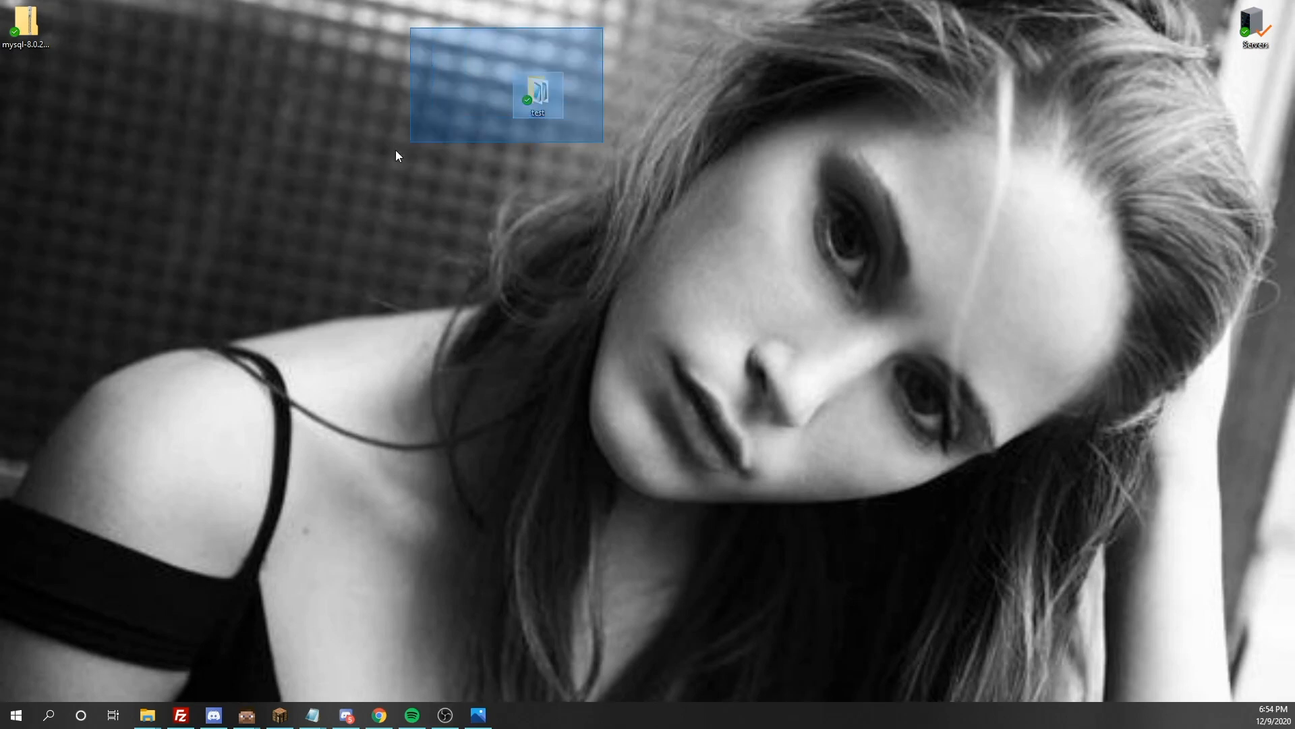
{"action": "left_click", "coordinate": [625, 118]}
{"action": "left_click", "coordinate": [548, 104]}
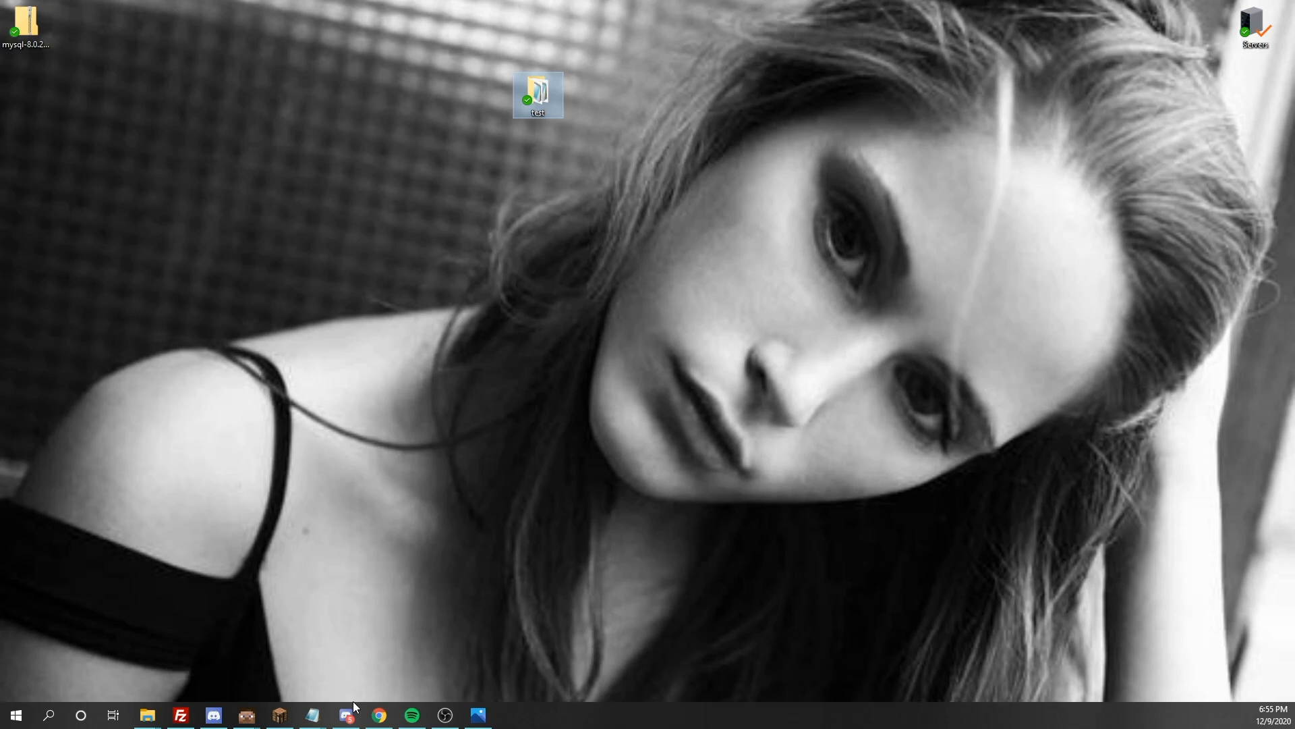
{"action": "left_click", "coordinate": [379, 715]}
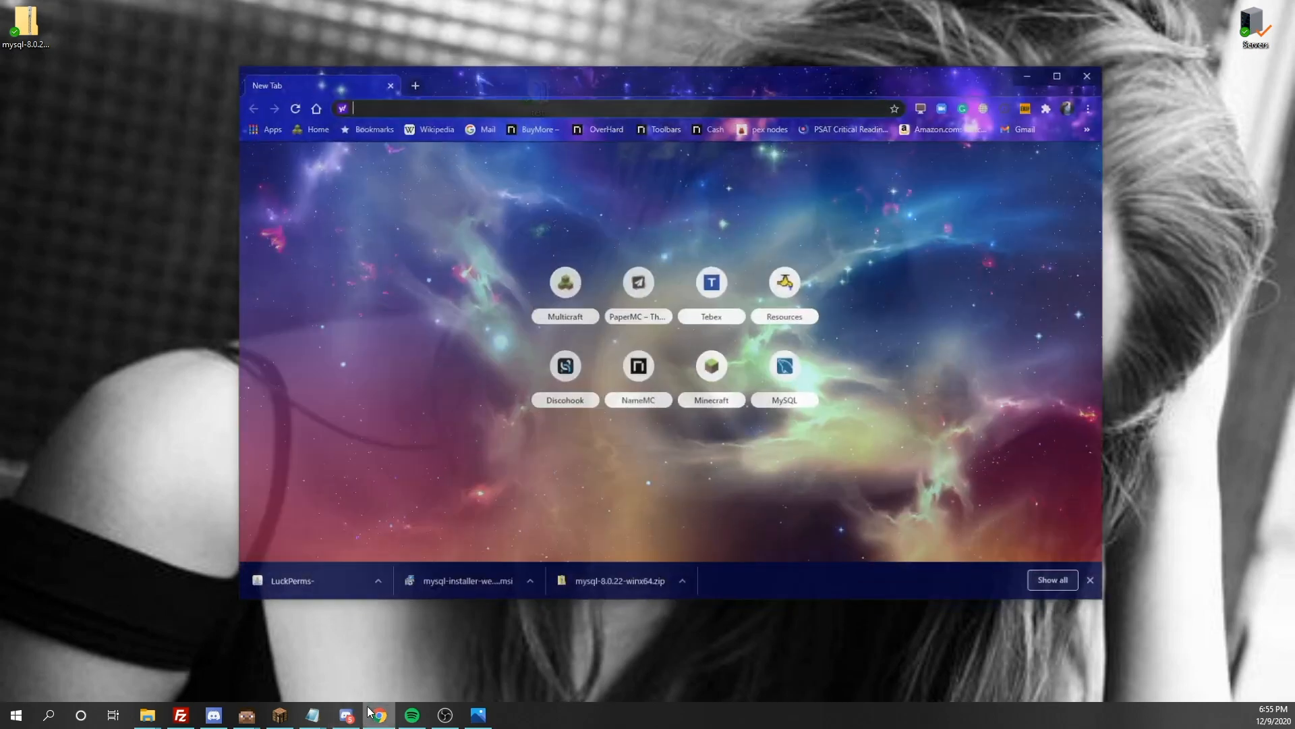
{"action": "type", "text": "https://luckperms.net/download"}
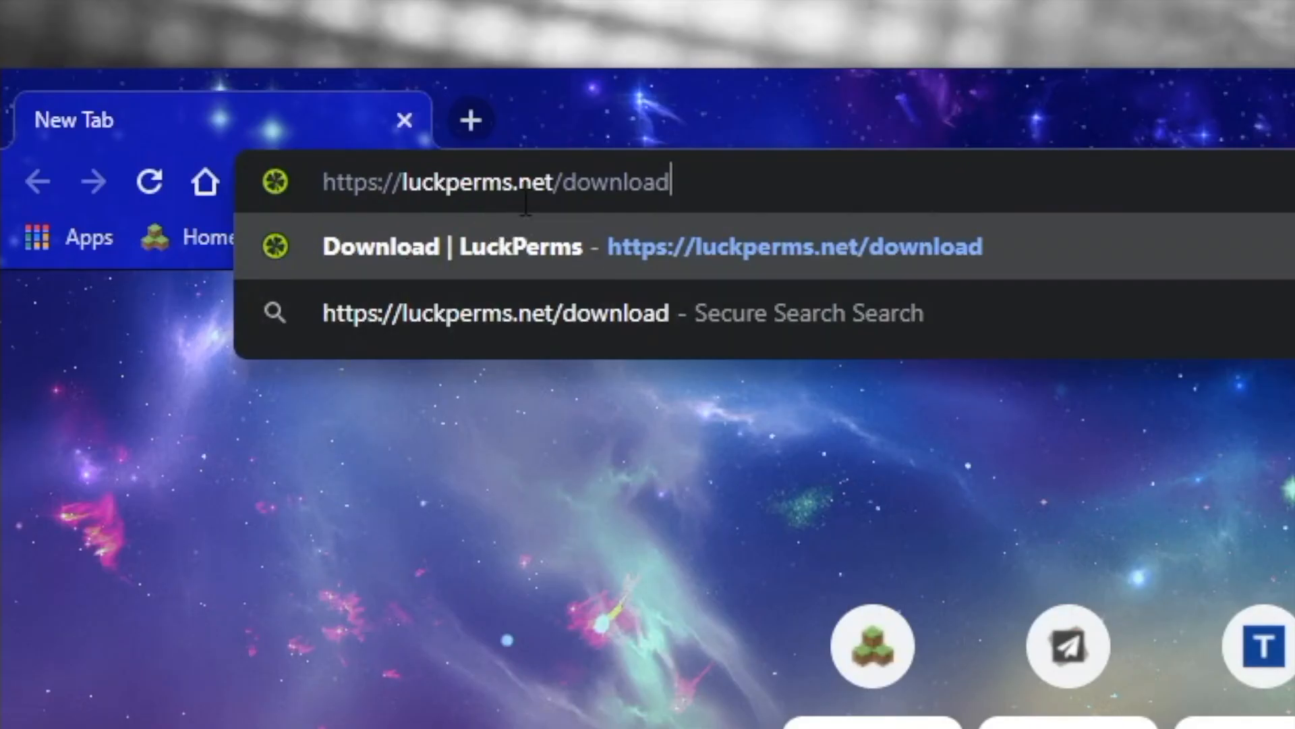
{"action": "left_click_drag", "start_coordinate": [672, 183], "coordinate": [579, 207]}
{"action": "key", "text": "BackSpace"}
{"action": "key", "text": "BackSpace"}
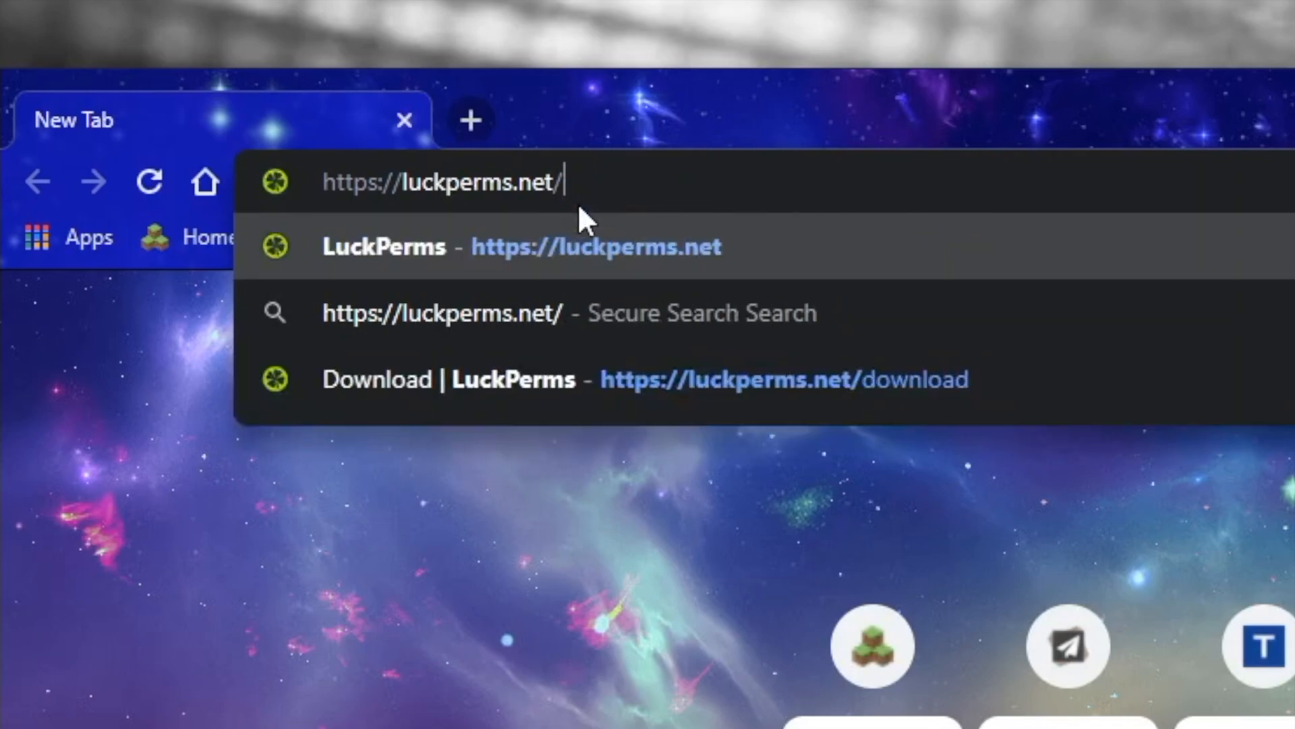
{"action": "key", "text": "Return"}
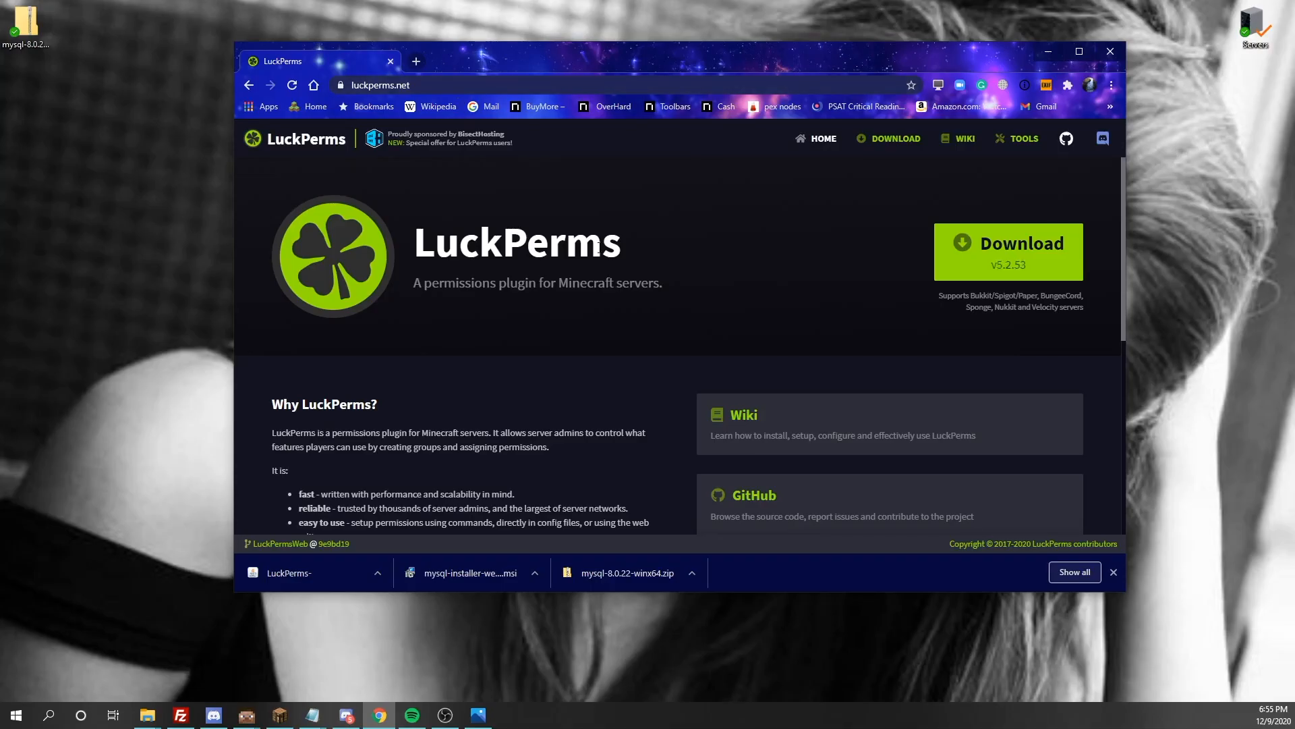
Open the LuckPerms v5.2.53 download page, moving the browser window clear of the test folder on the desktop
{"action": "scroll", "coordinate": [580, 239], "scroll_direction": "down", "scroll_amount": 1}
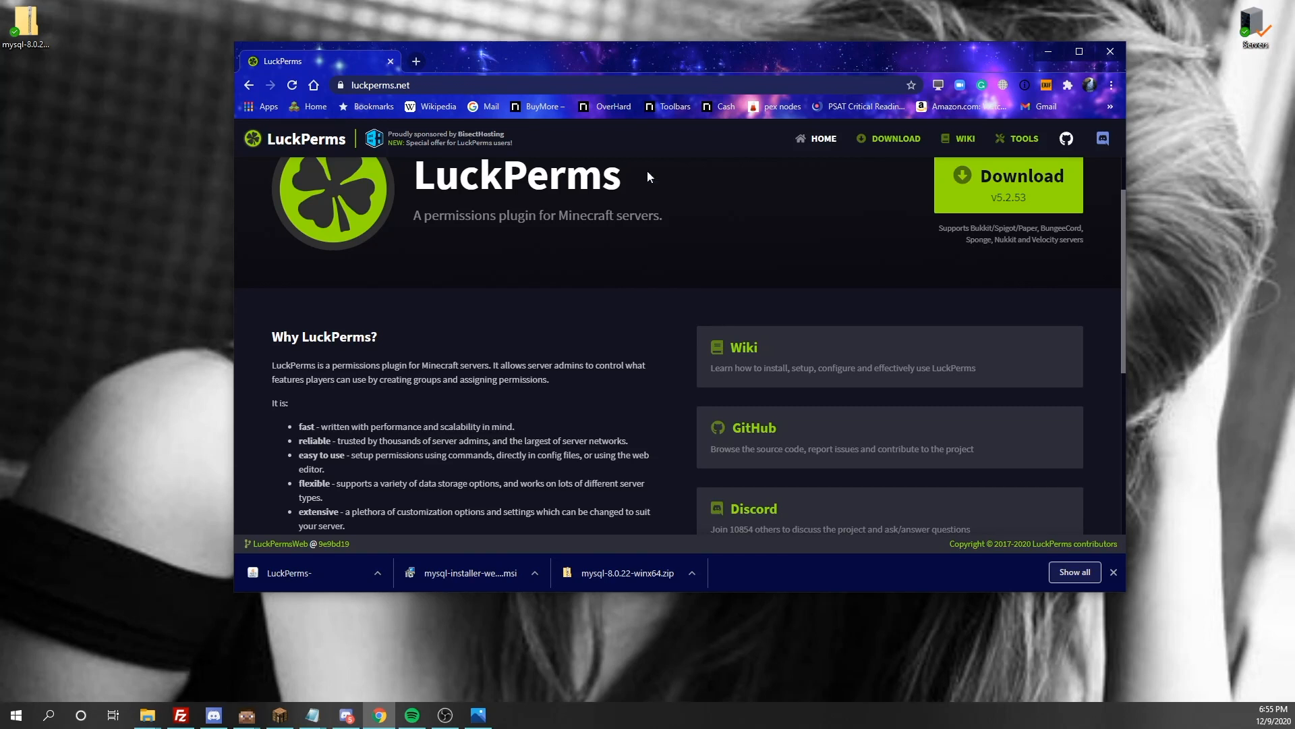
{"action": "scroll", "coordinate": [648, 177], "scroll_direction": "up", "scroll_amount": 1}
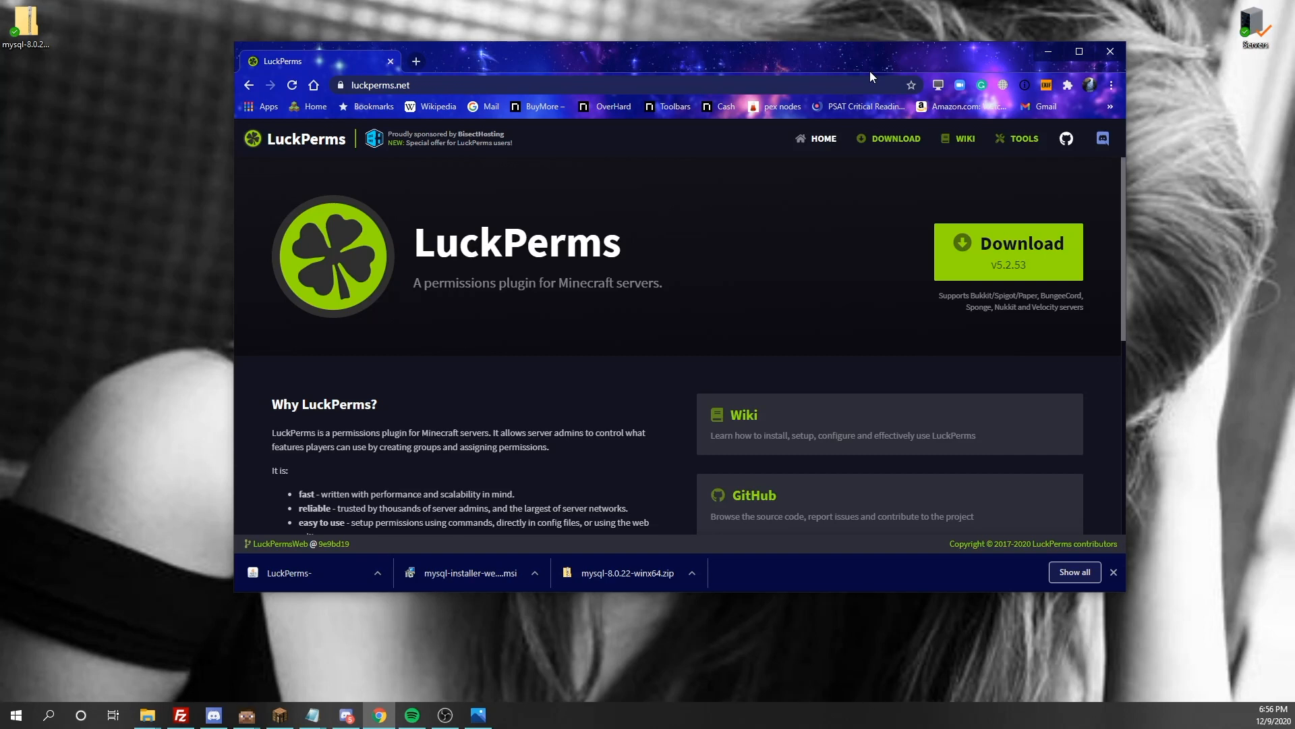
{"action": "left_click_drag", "start_coordinate": [649, 60], "coordinate": [711, 201]}
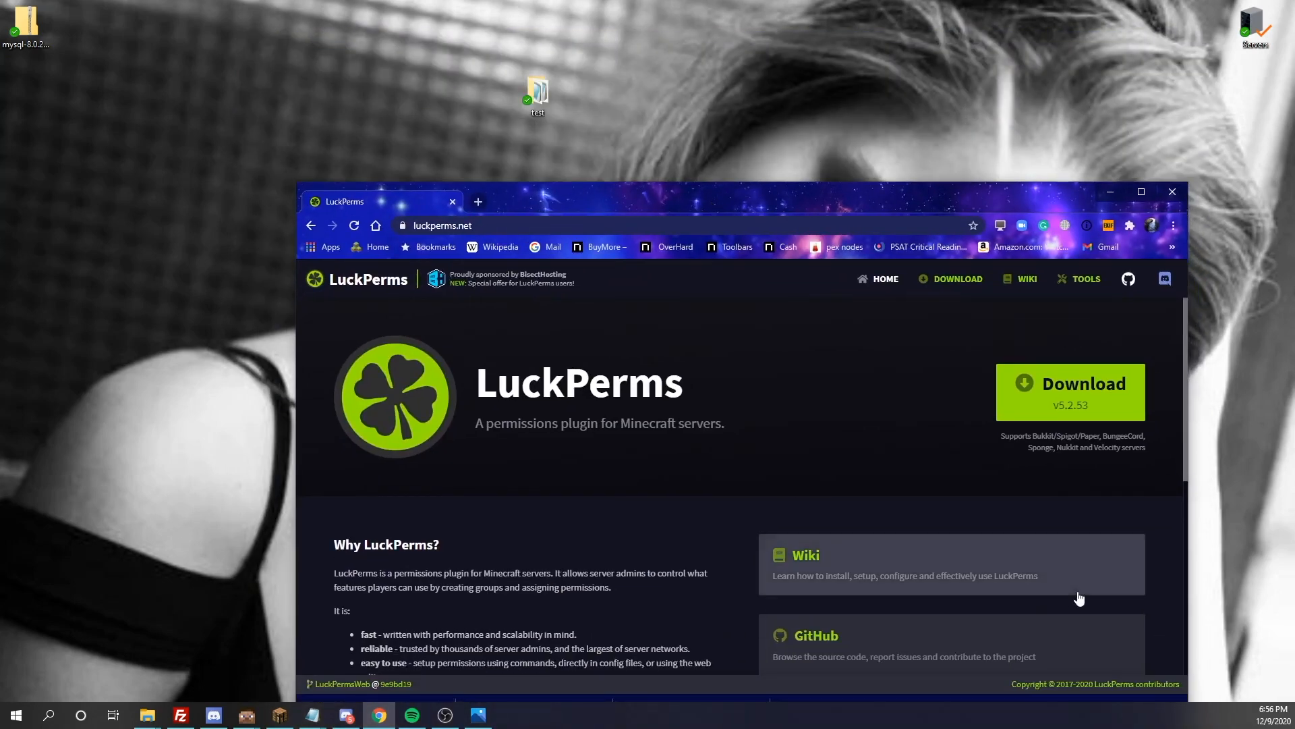
{"action": "left_click", "coordinate": [1071, 392]}
{"action": "left_click_drag", "start_coordinate": [952, 200], "coordinate": [985, 58]}
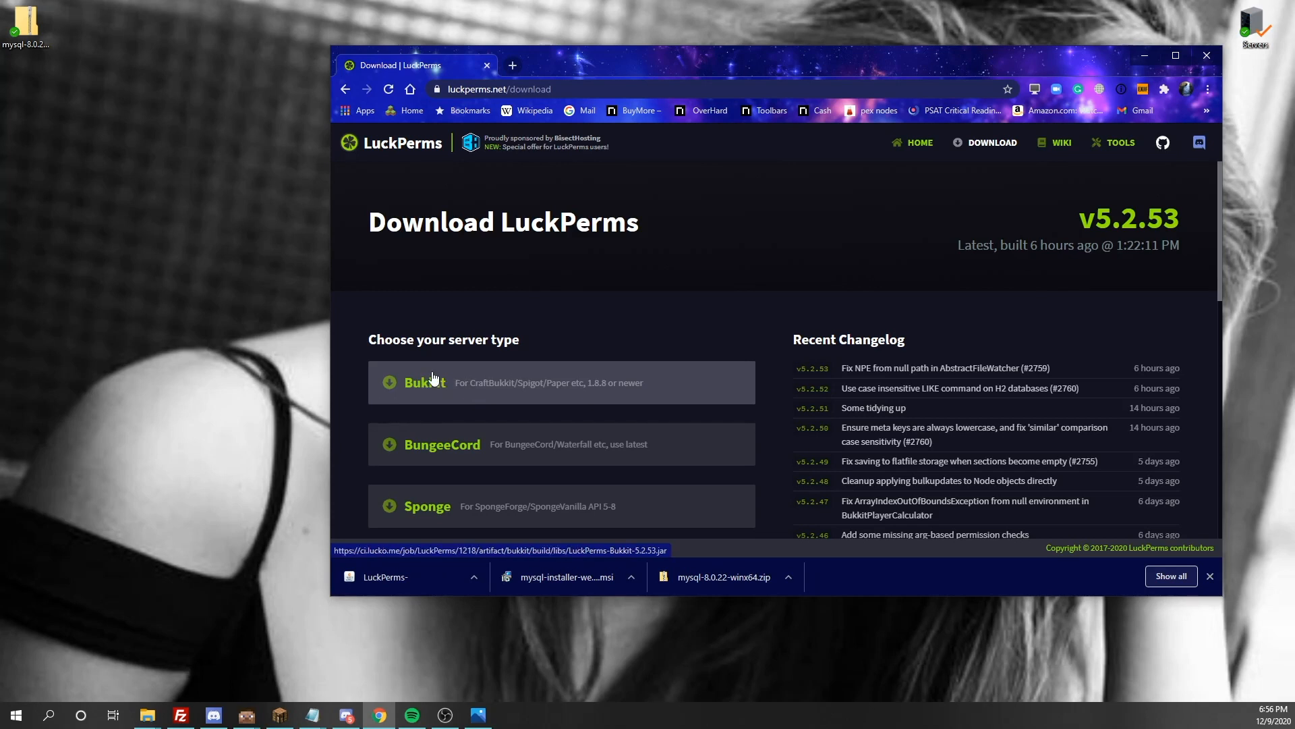
Download the Bukkit version of LuckPerms and choose to keep the jar file
{"action": "scroll", "coordinate": [434, 377], "scroll_direction": "down", "scroll_amount": 1}
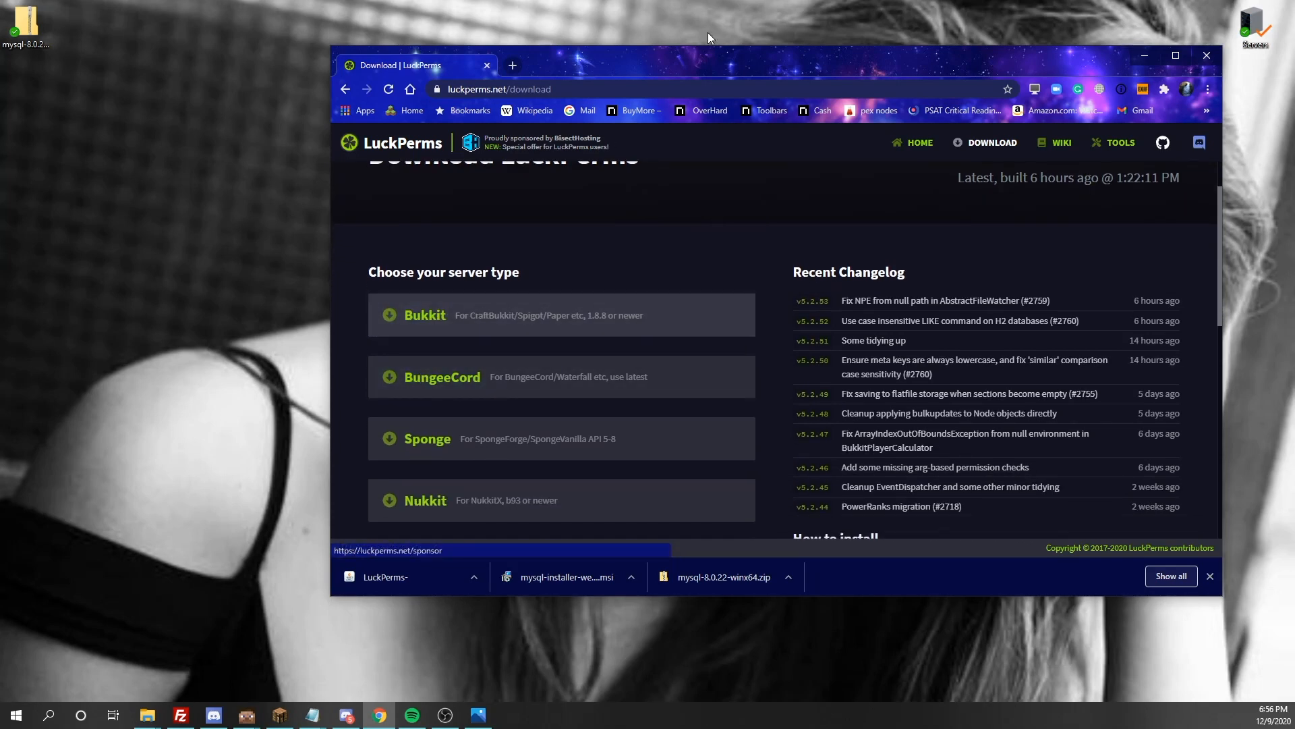
{"action": "left_click_drag", "start_coordinate": [699, 57], "coordinate": [683, 96]}
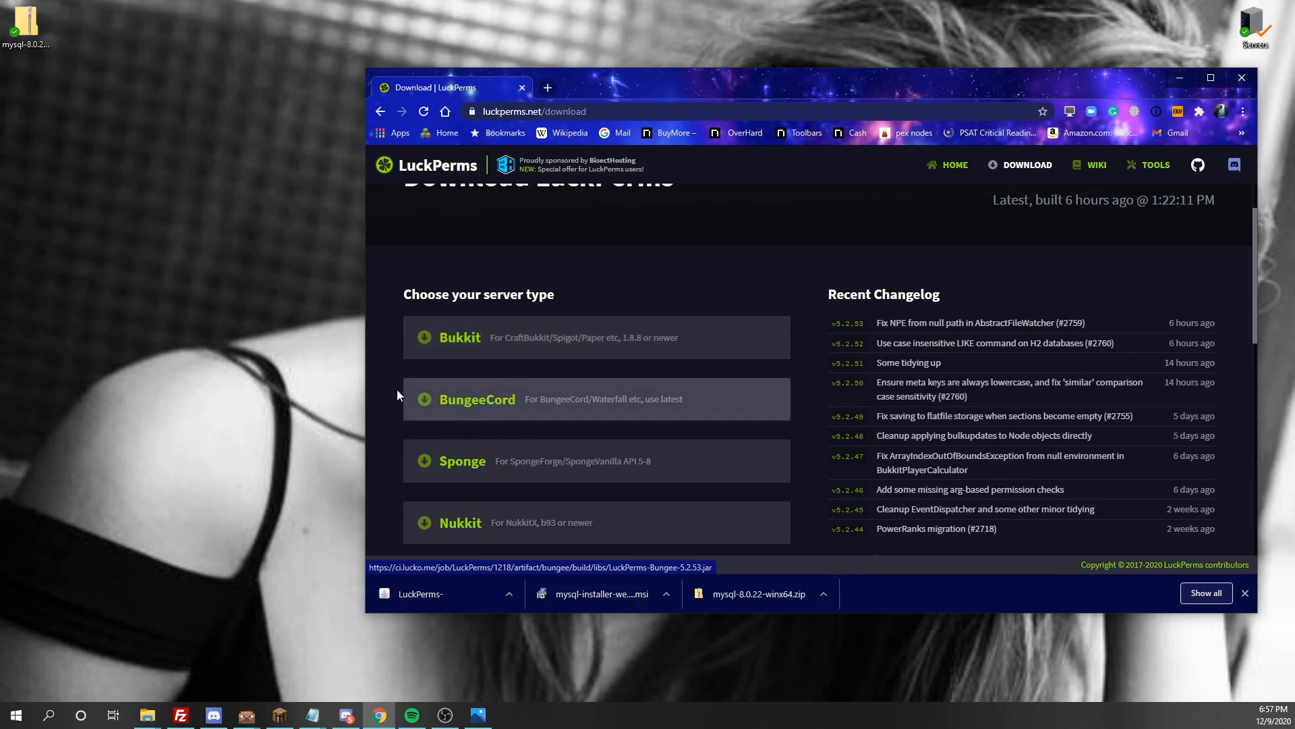
{"action": "scroll", "coordinate": [438, 384], "scroll_direction": "down", "scroll_amount": 1}
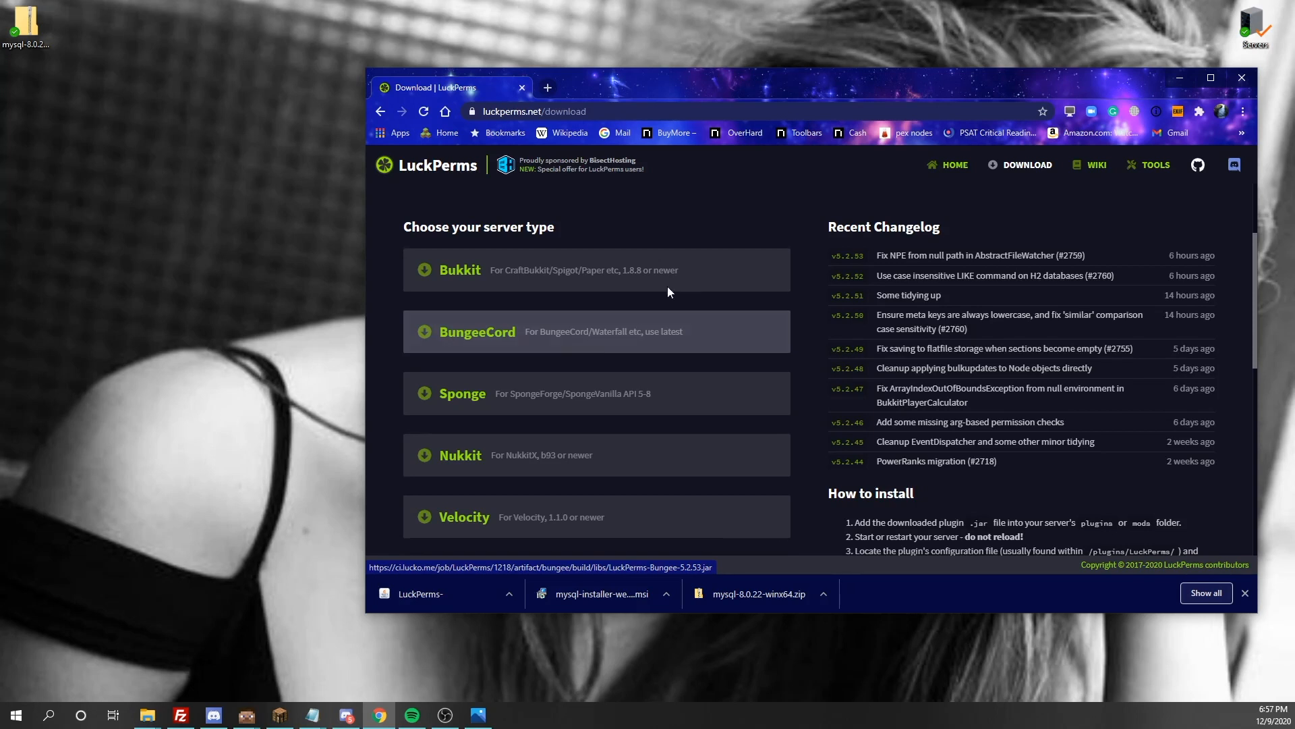
{"action": "left_click_drag", "start_coordinate": [715, 74], "coordinate": [690, 172]}
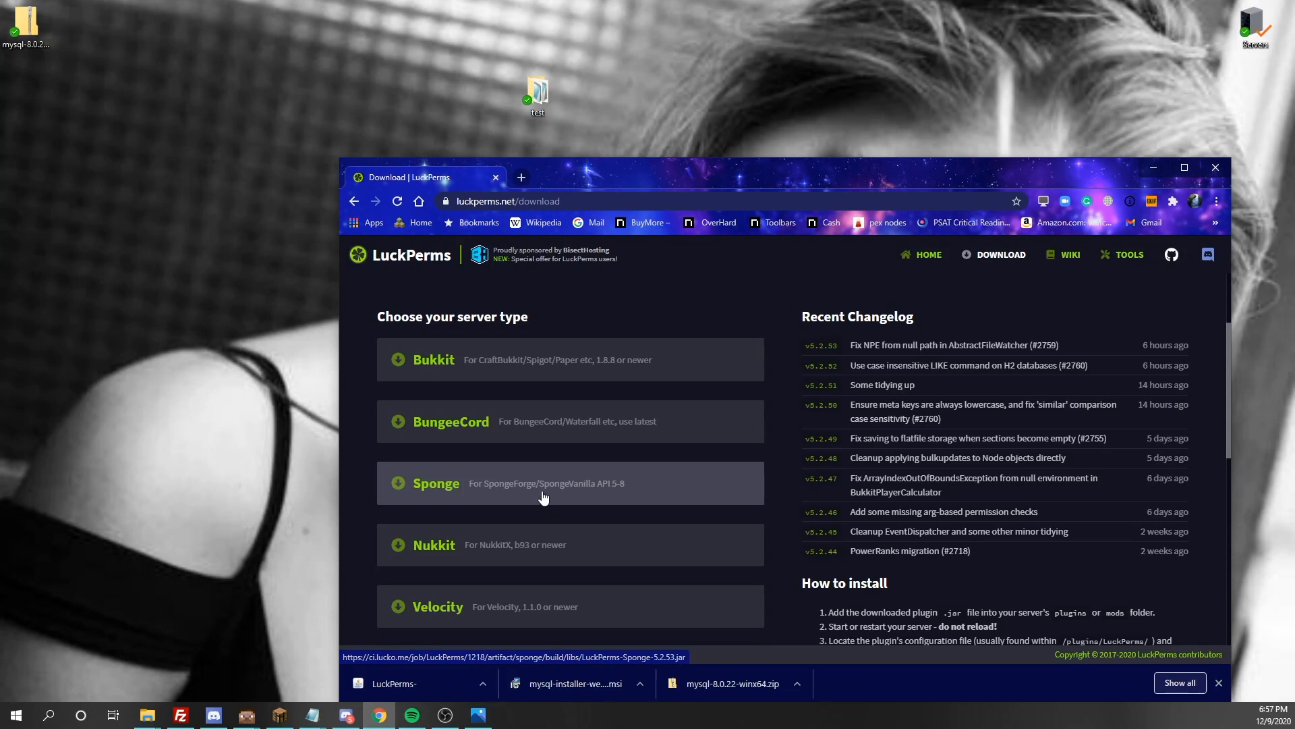
{"action": "left_click", "coordinate": [437, 375]}
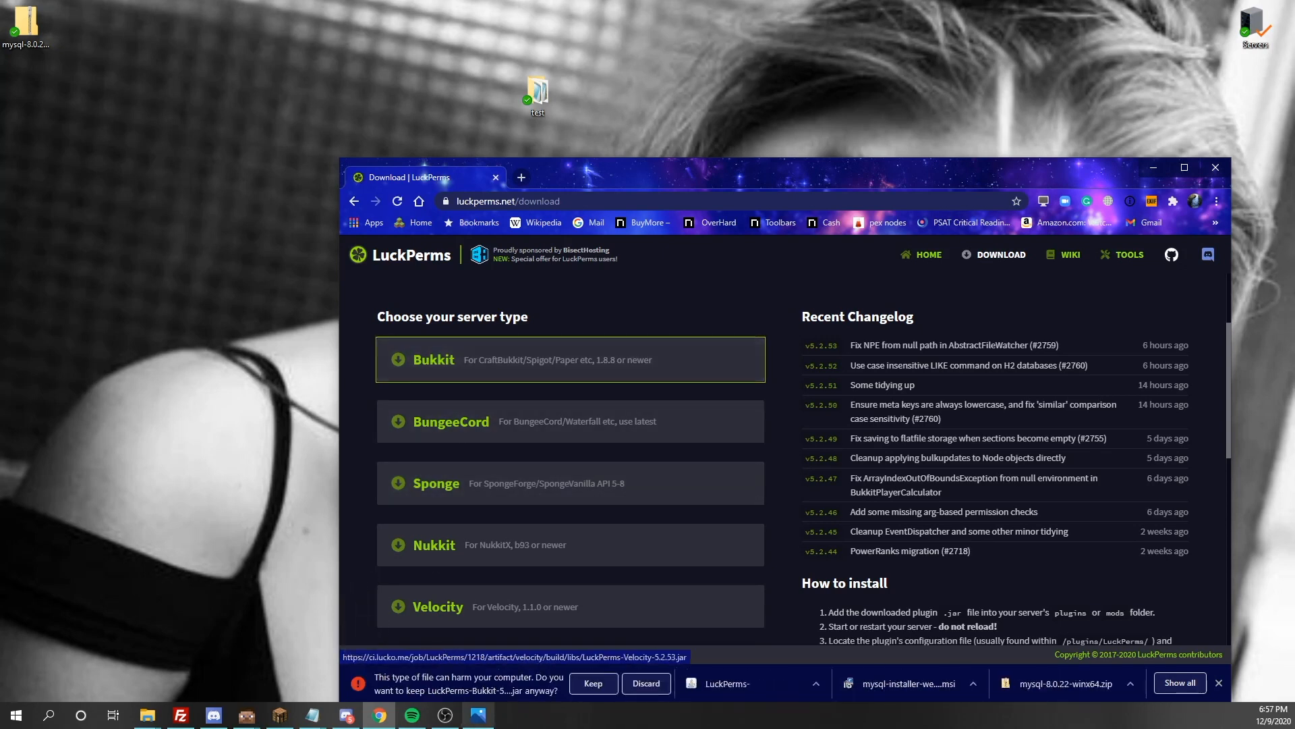
{"action": "left_click", "coordinate": [580, 684]}
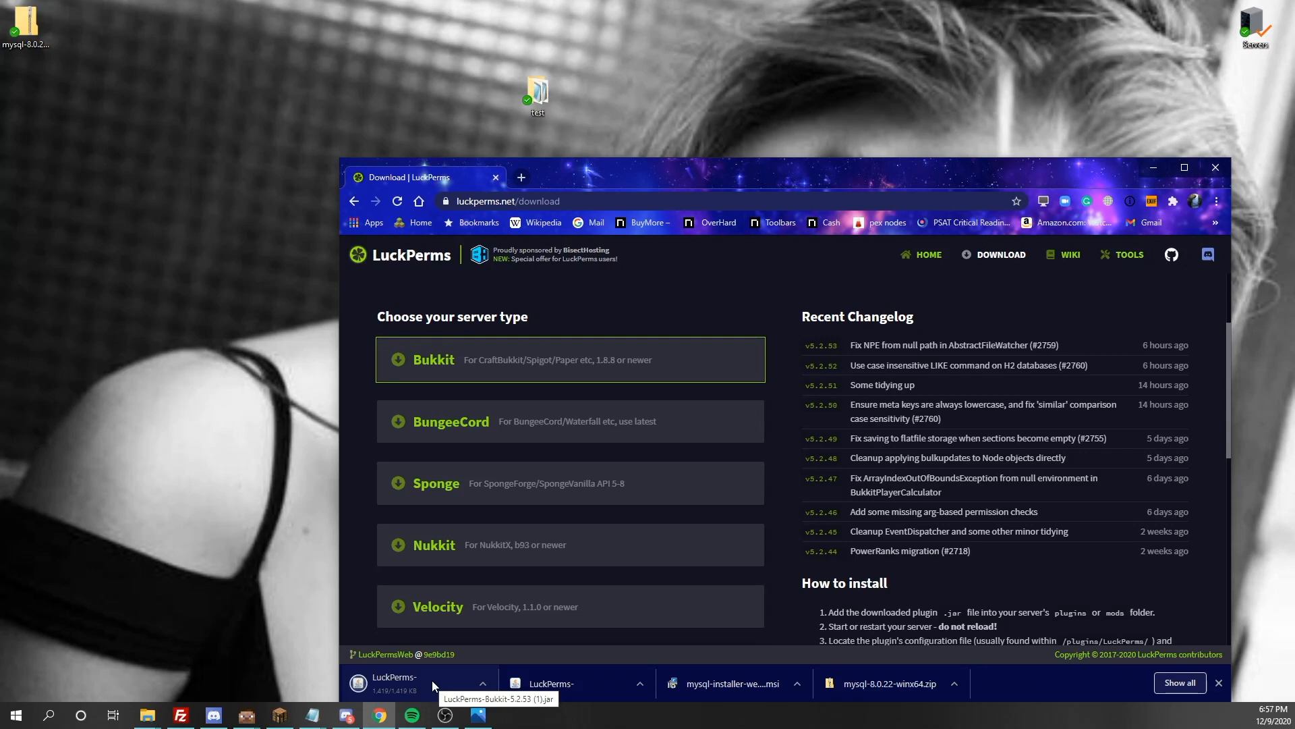
Open the plugins folder inside the desktop's test folder and copy the downloaded LuckPerms Bukkit jar into it
{"action": "double_click", "coordinate": [531, 75]}
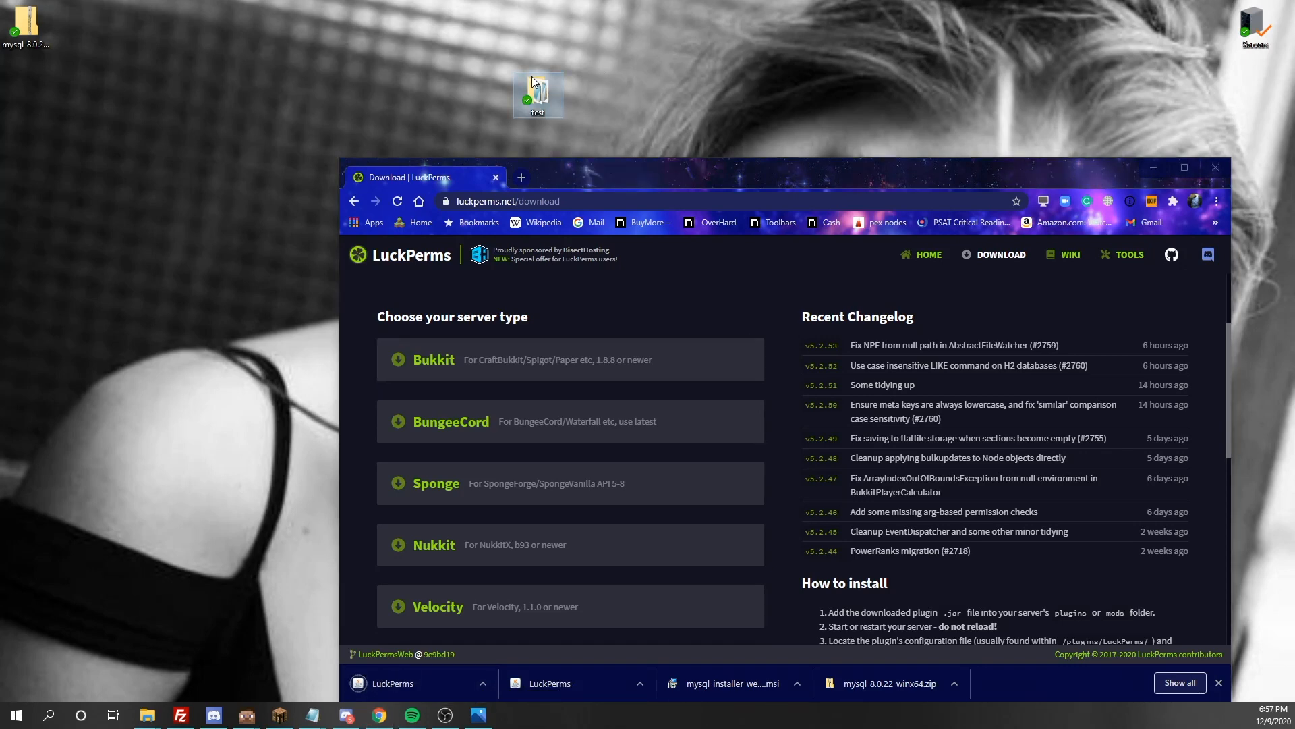
{"action": "left_click_drag", "start_coordinate": [521, 106], "coordinate": [863, 14]}
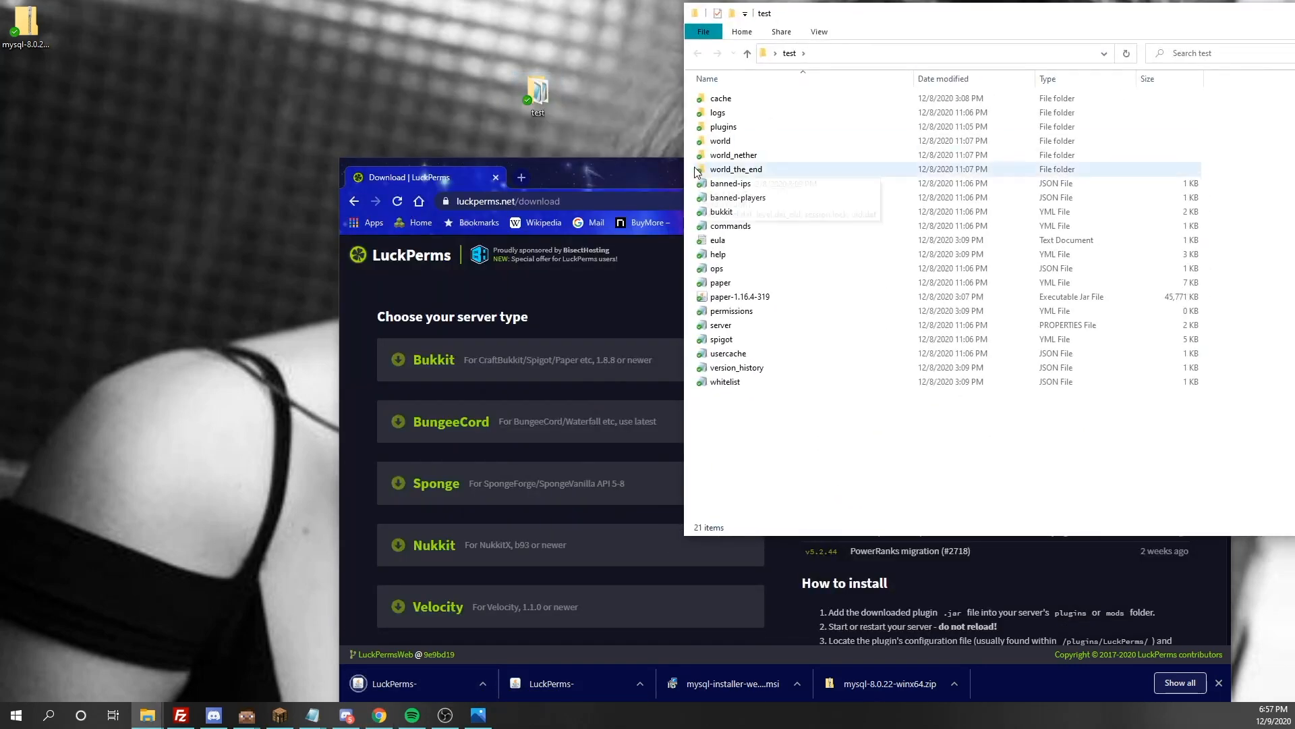
{"action": "double_click", "coordinate": [727, 128]}
{"action": "left_click_drag", "start_coordinate": [413, 682], "coordinate": [782, 143]}
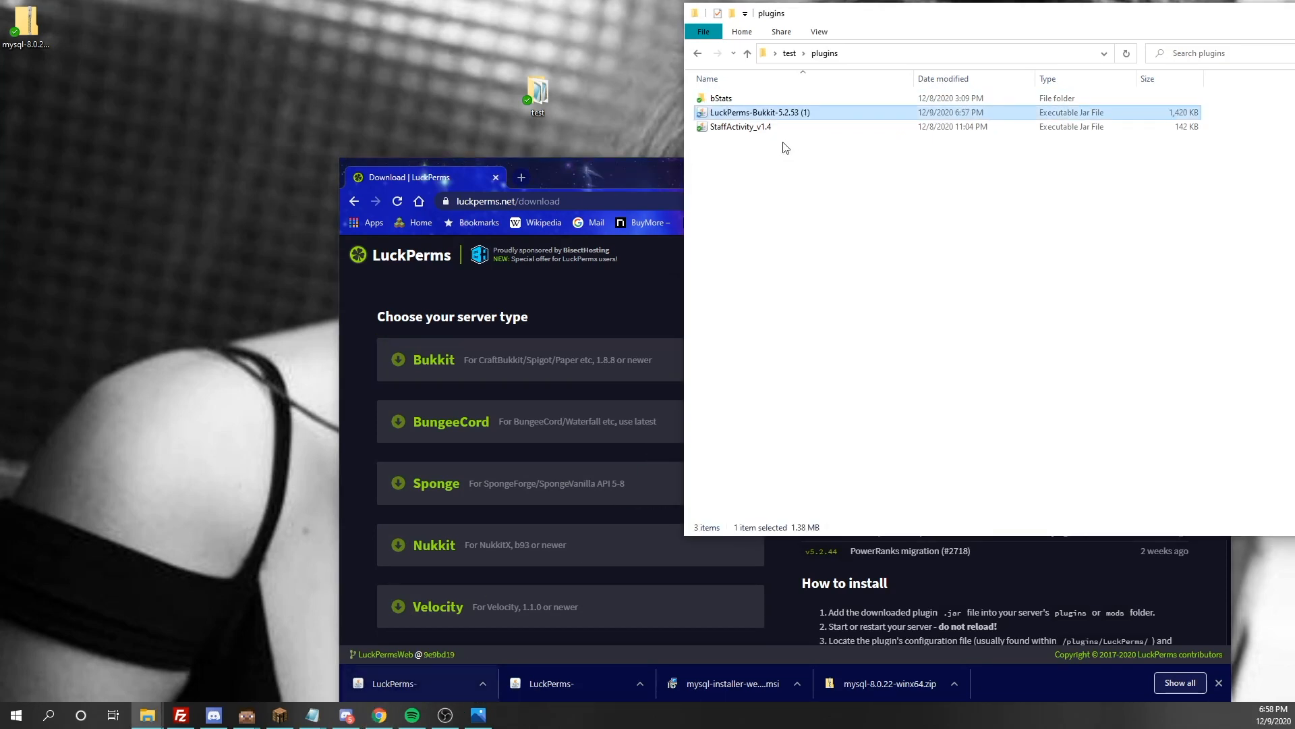
Delete the StaffActivity_v1.4 jar from the plugins folder
{"action": "right_click", "coordinate": [742, 127]}
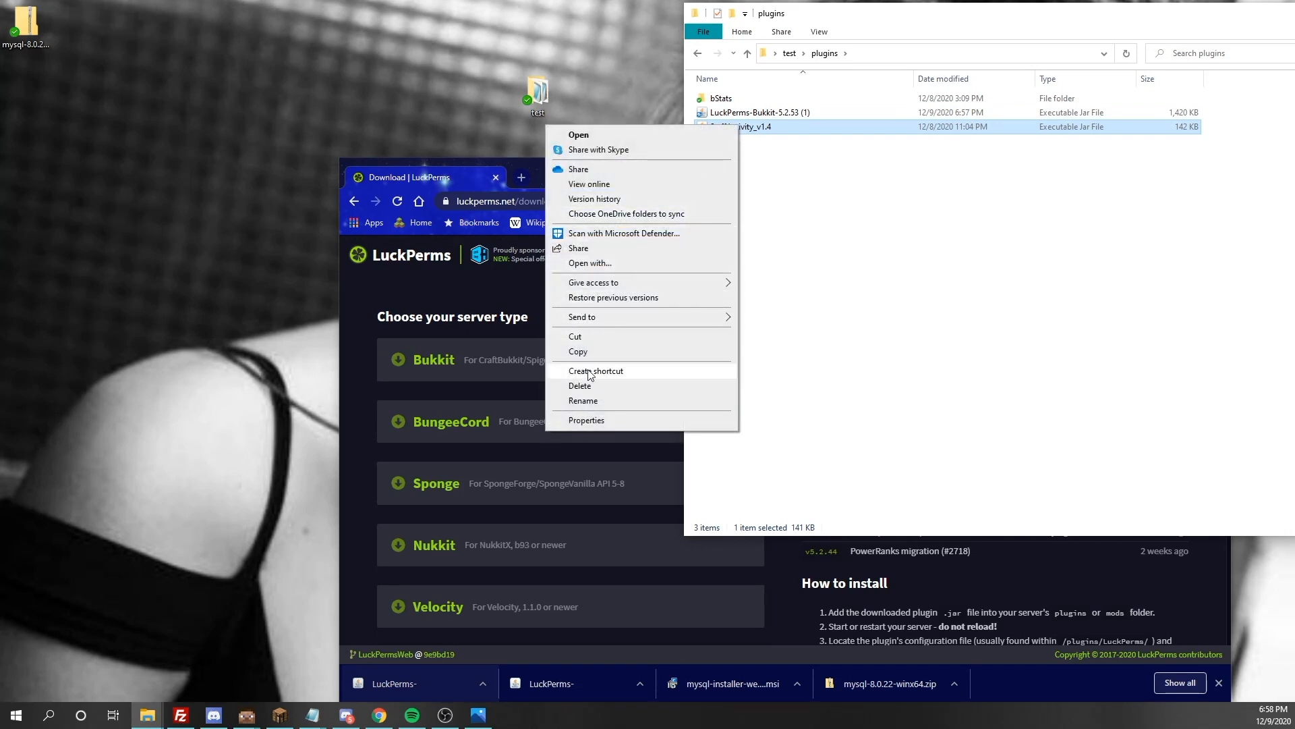
{"action": "left_click", "coordinate": [589, 388]}
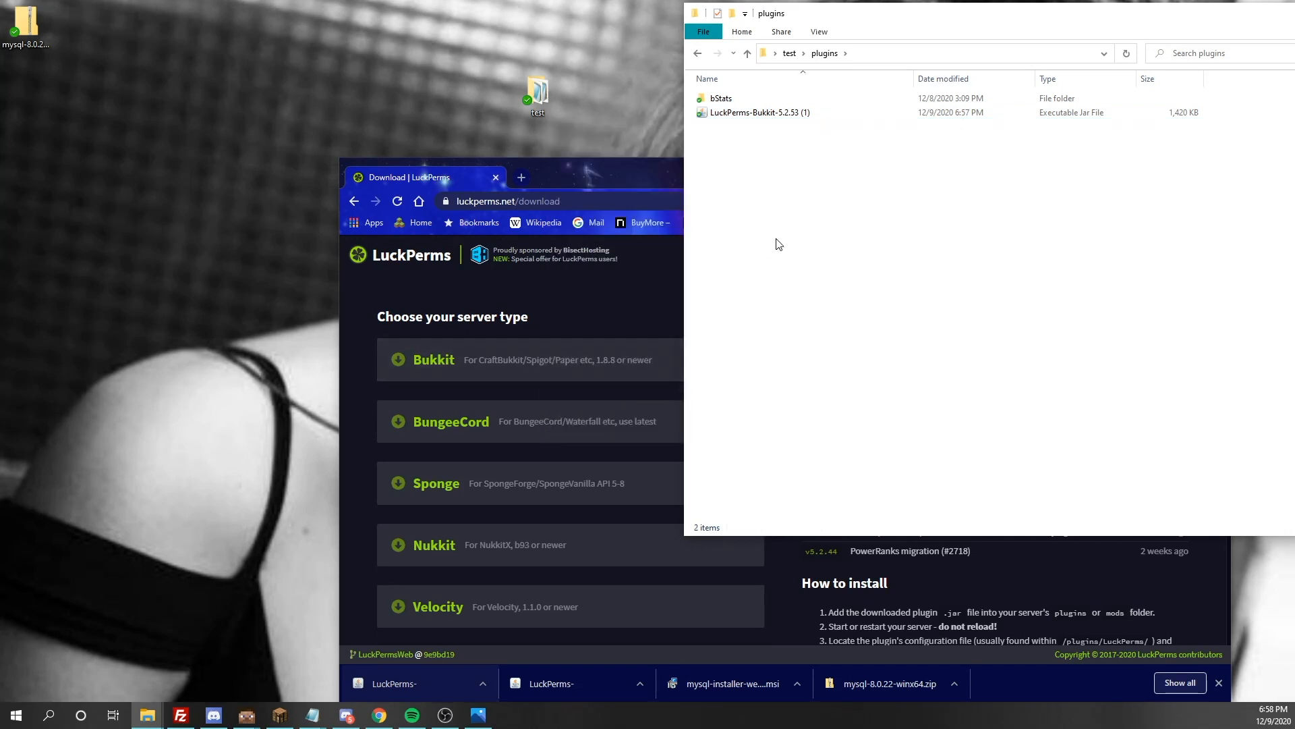
{"action": "left_click_drag", "start_coordinate": [994, 32], "coordinate": [669, 29]}
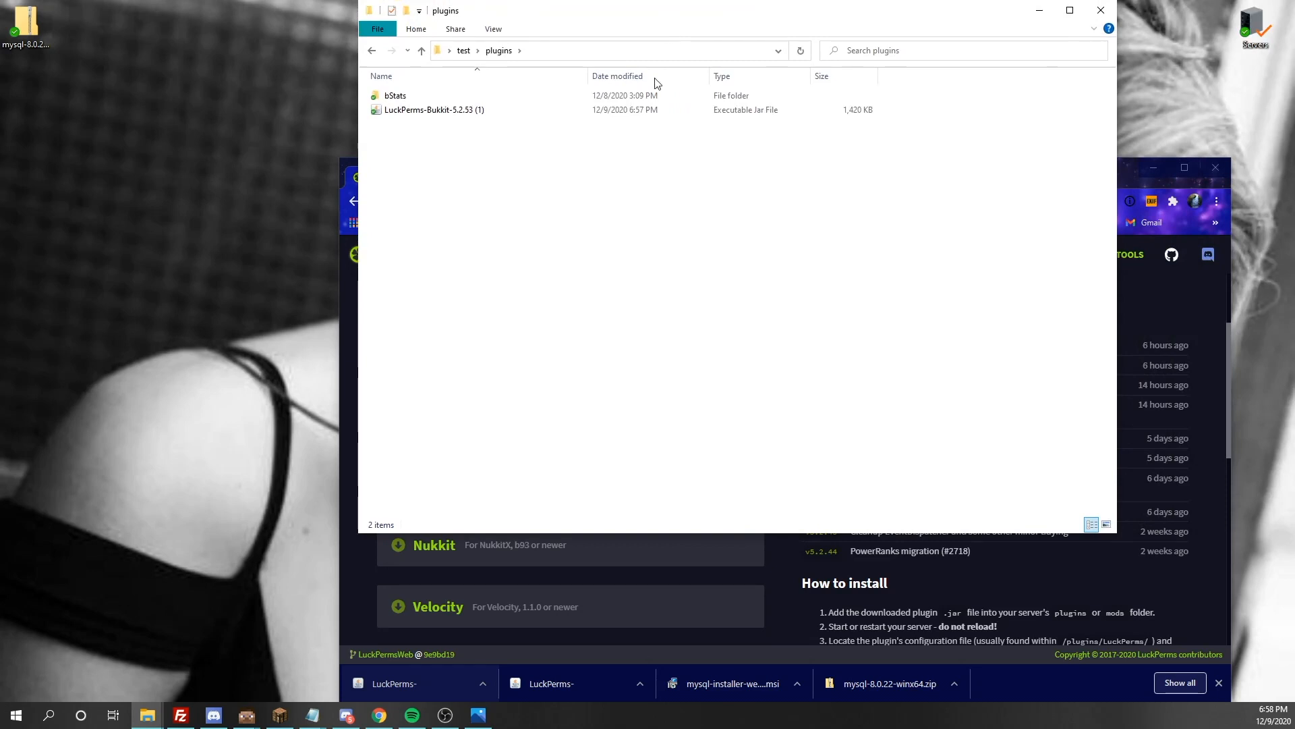
Minimize the browser and start the Minecraft server by running paper-1.16.4-319 from the test folder
{"action": "left_click", "coordinate": [1178, 290]}
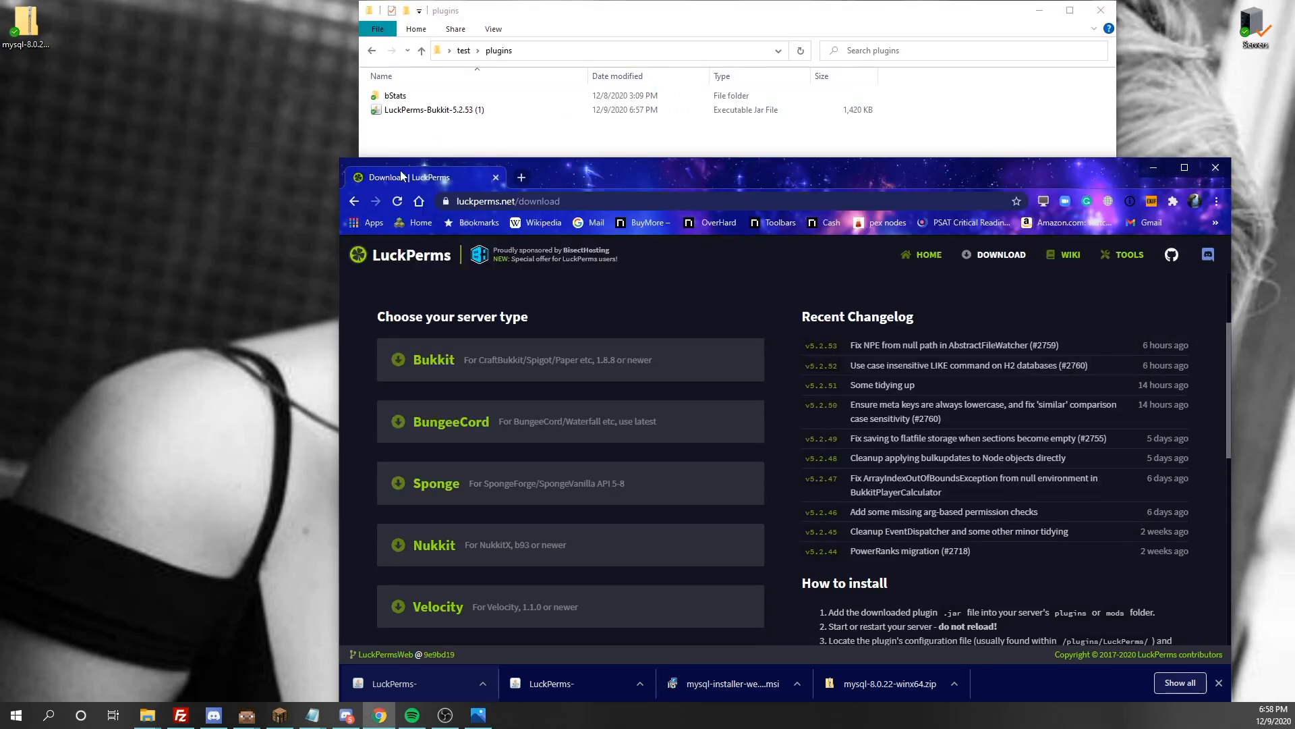
{"action": "left_click", "coordinate": [1155, 169]}
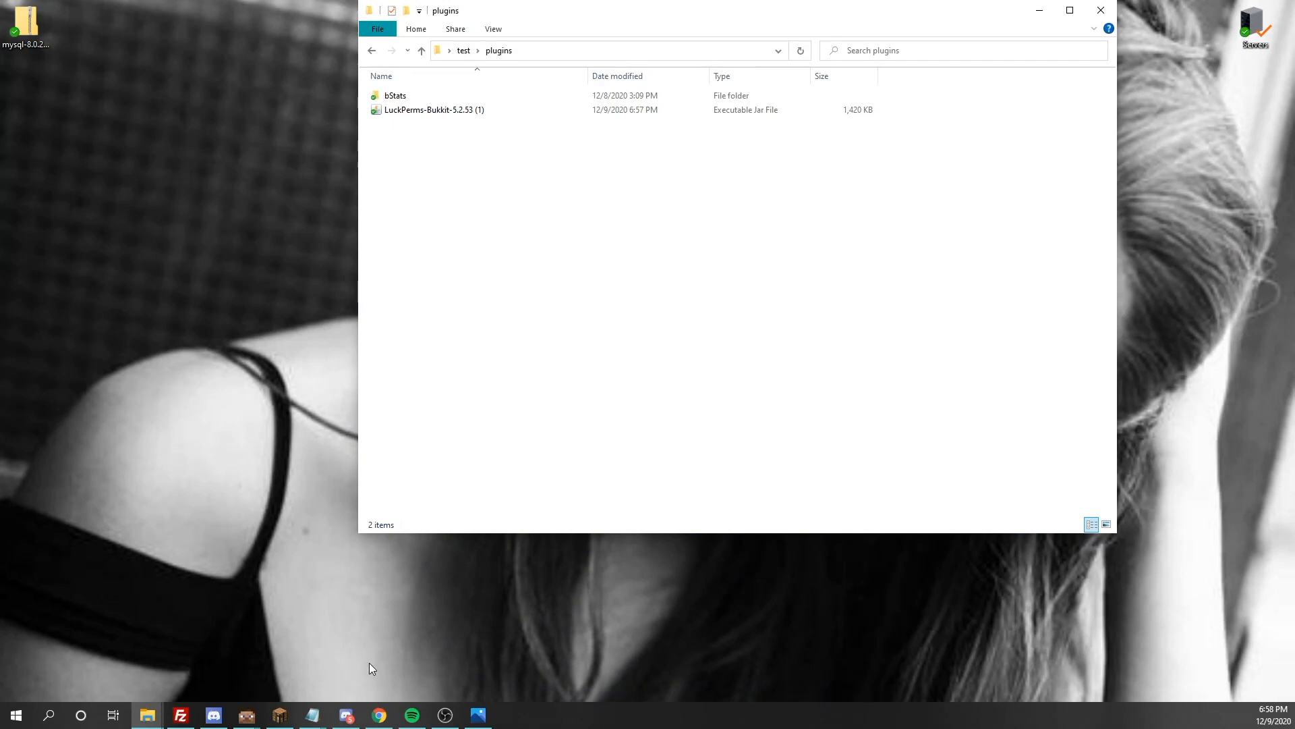
{"action": "left_click", "coordinate": [464, 51]}
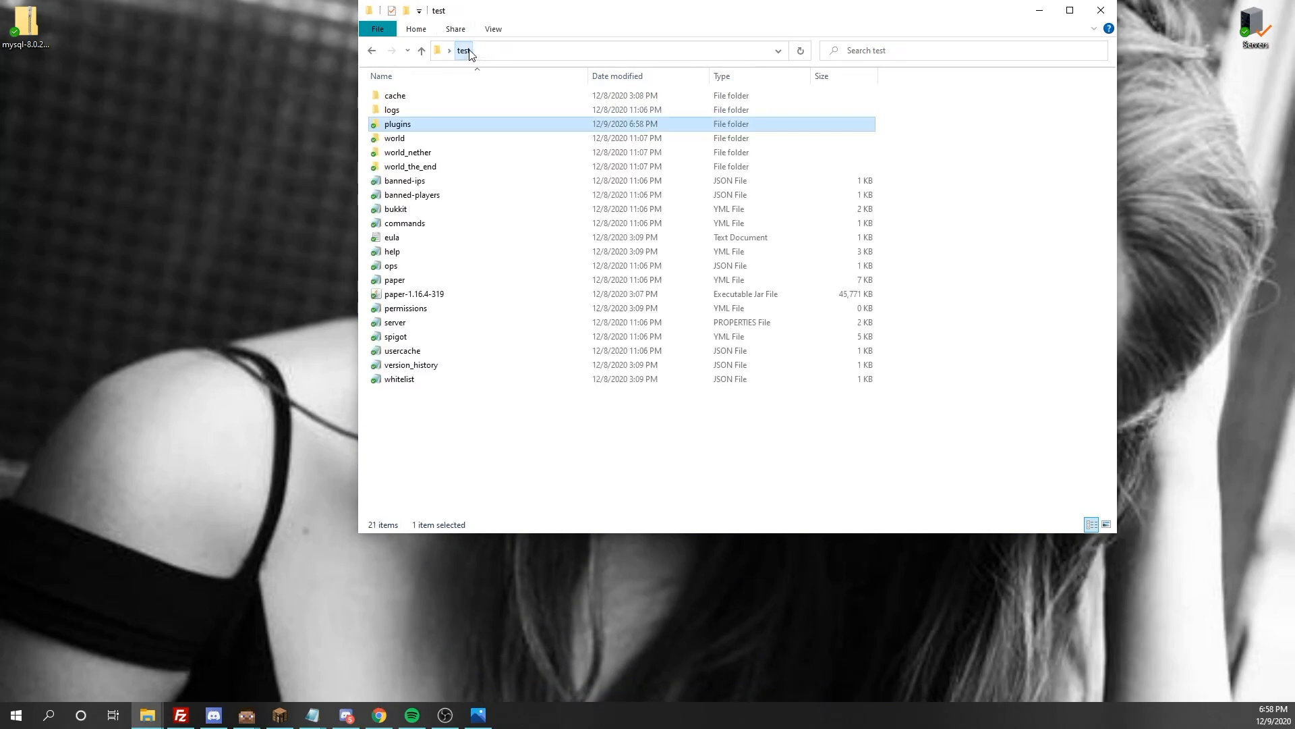
{"action": "double_click", "coordinate": [406, 295]}
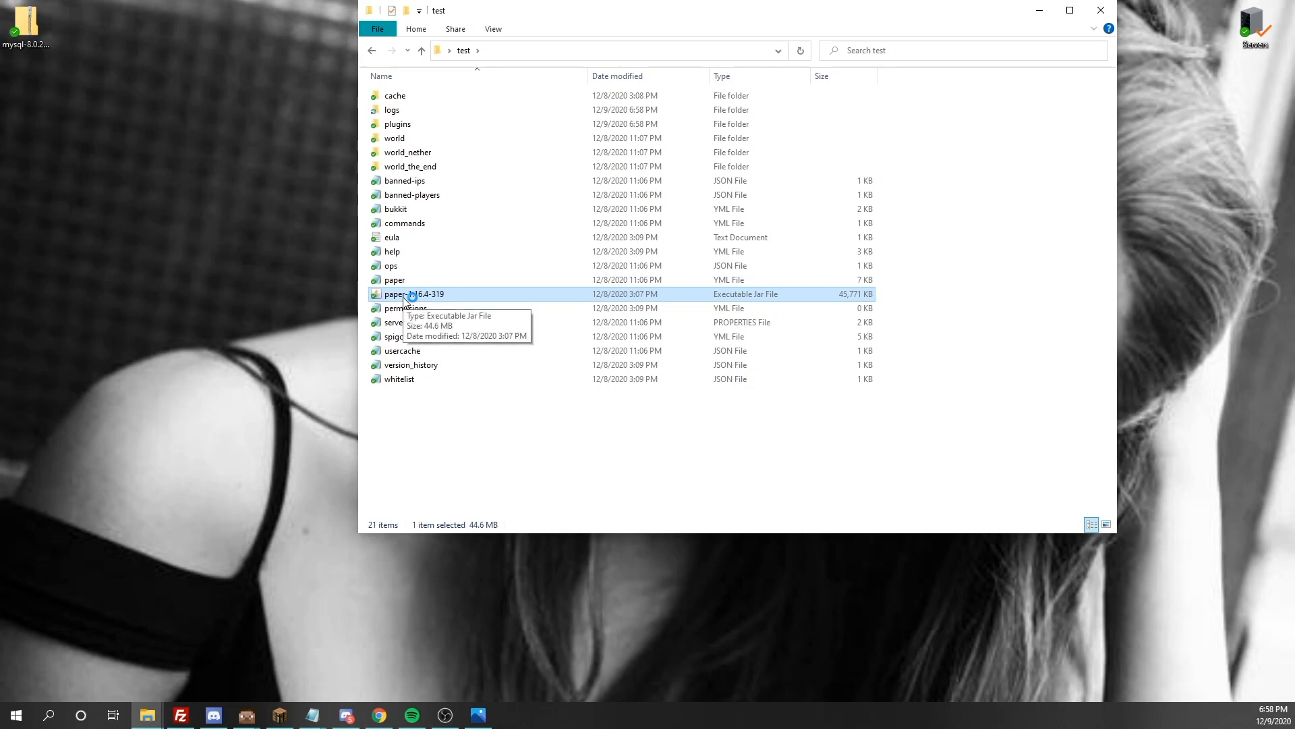
Open the Minecraft Launcher and start Minecraft Java Edition with the 1.16.4 installation
{"action": "left_click", "coordinate": [48, 715]}
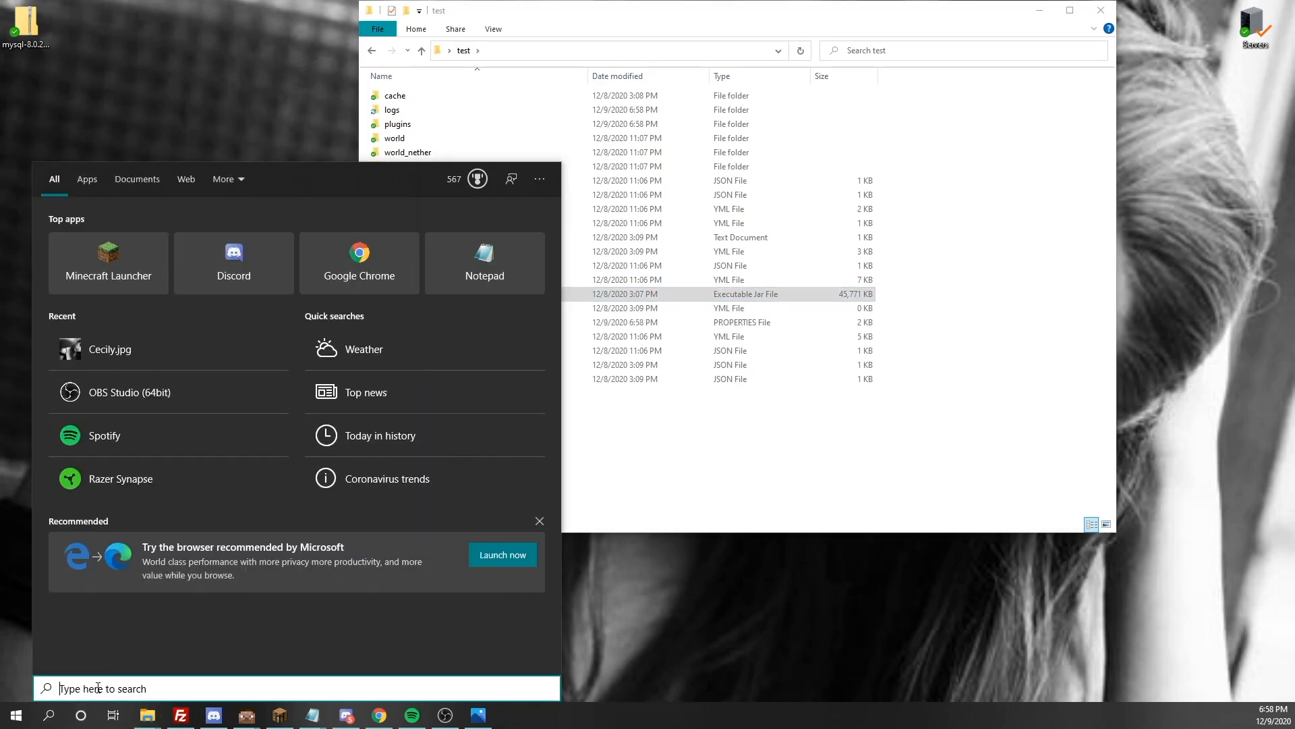
{"action": "left_click", "coordinate": [73, 280]}
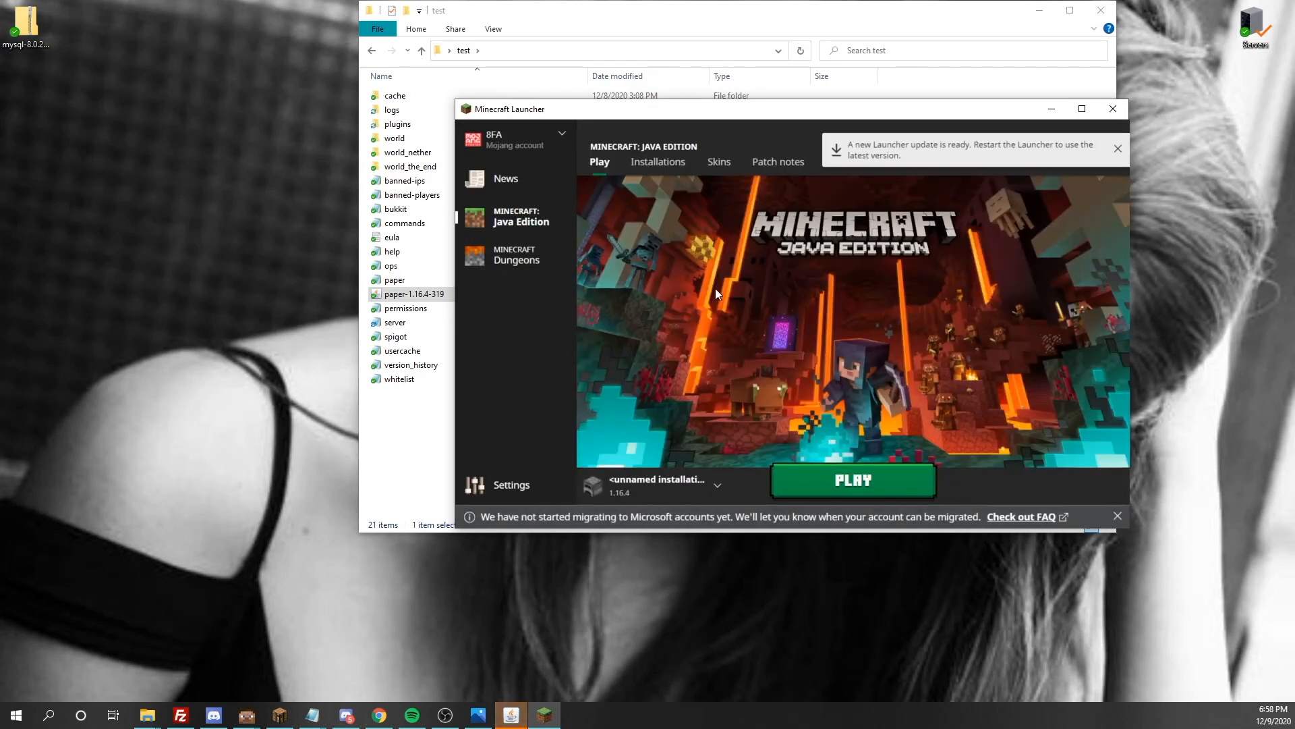
{"action": "left_click", "coordinate": [840, 496]}
{"action": "left_click", "coordinate": [932, 423]}
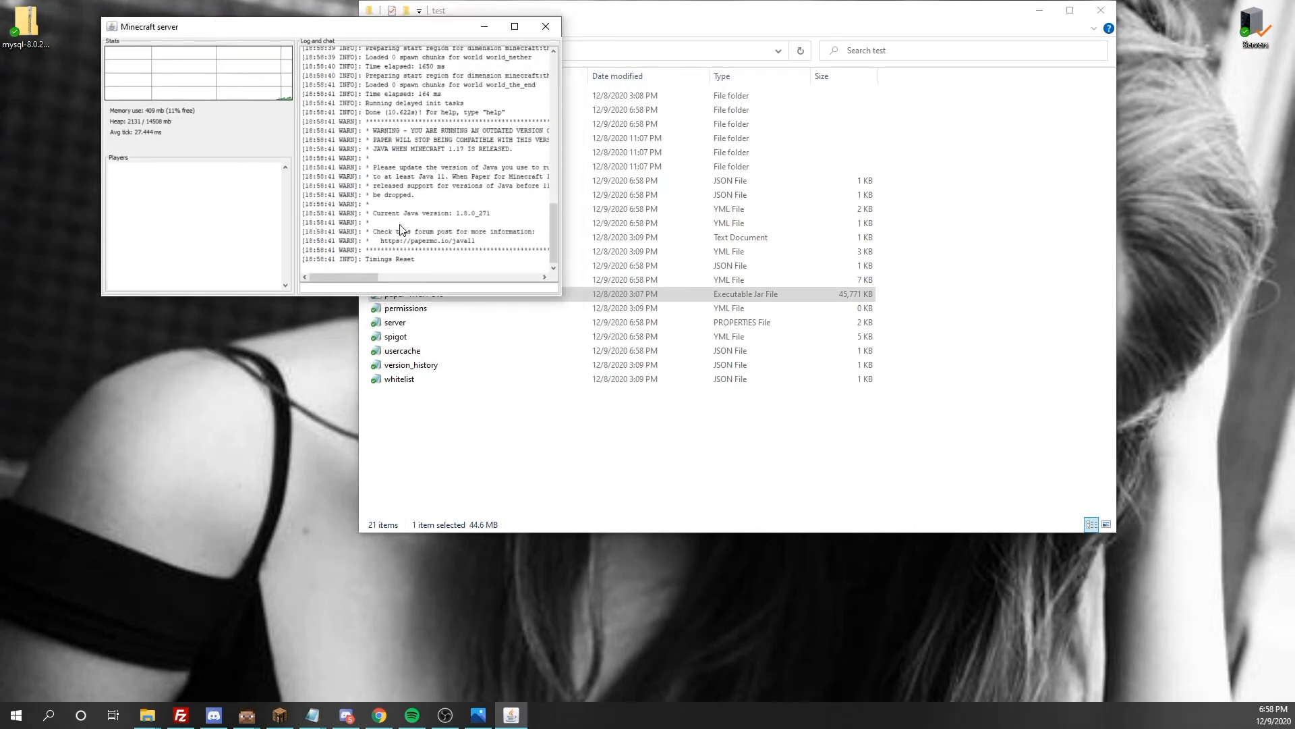
Open the config YML file from the LuckPerms folder inside the server's plugins folder
{"action": "left_click", "coordinate": [514, 469]}
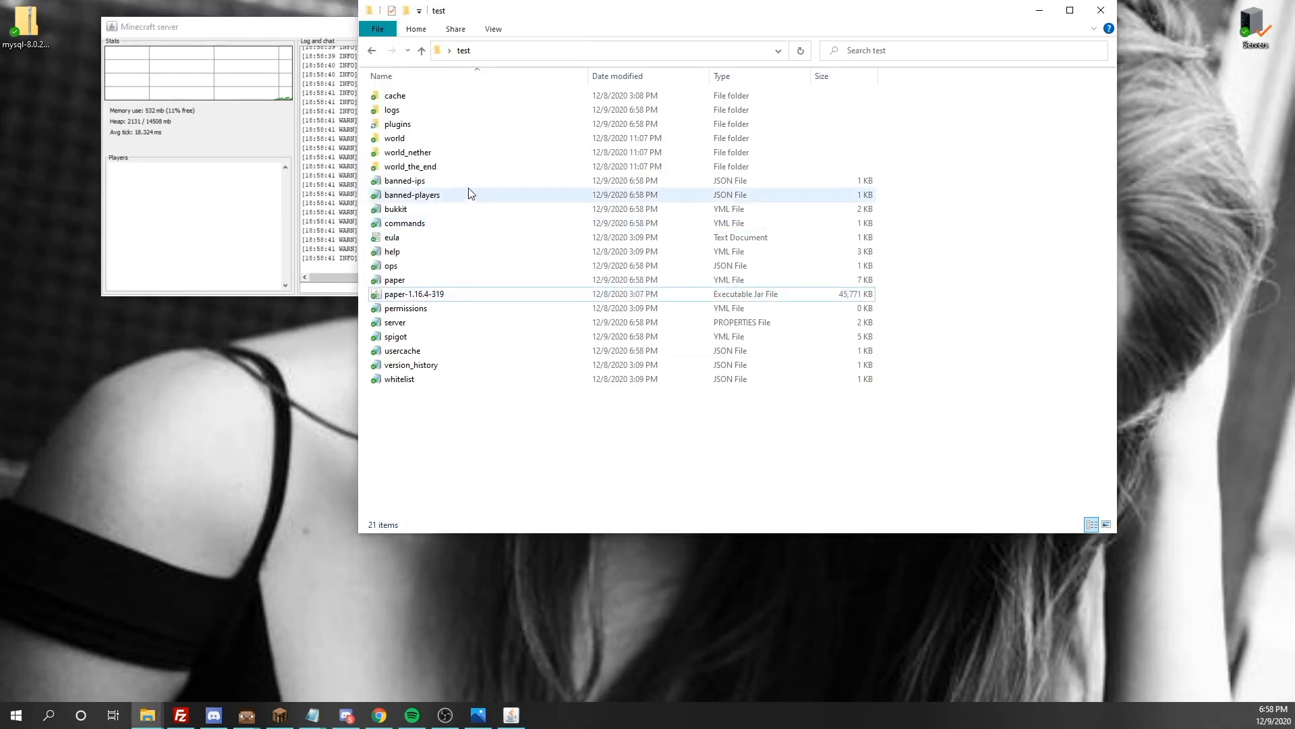
{"action": "double_click", "coordinate": [434, 126]}
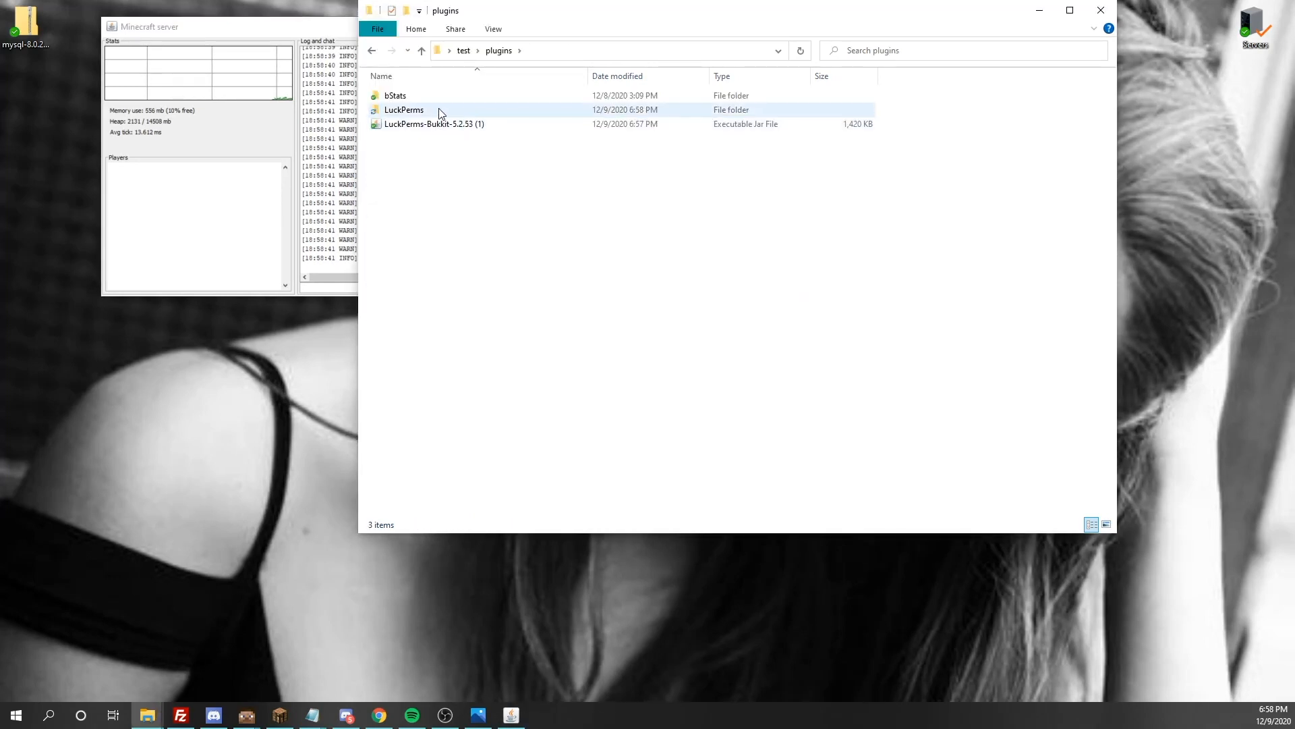
{"action": "left_click", "coordinate": [423, 109]}
{"action": "double_click", "coordinate": [424, 109]}
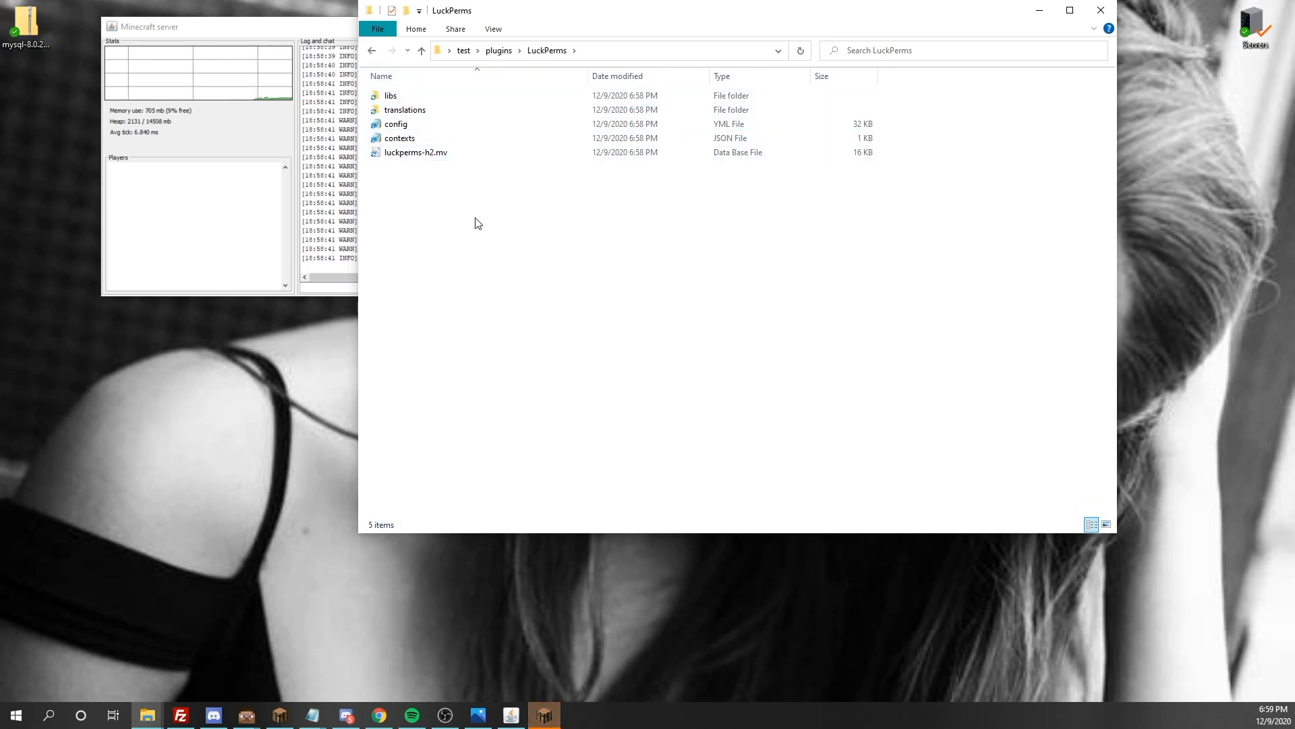
{"action": "left_click", "coordinate": [443, 155]}
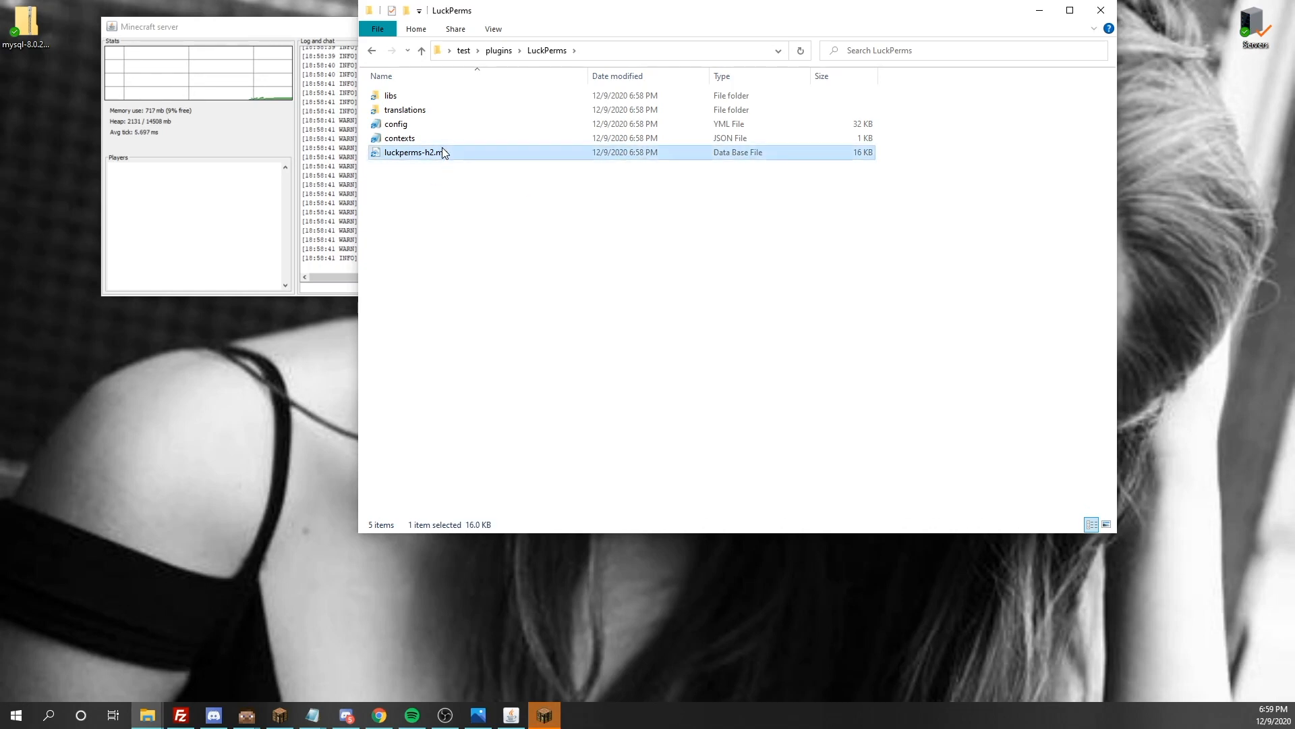
{"action": "double_click", "coordinate": [421, 125]}
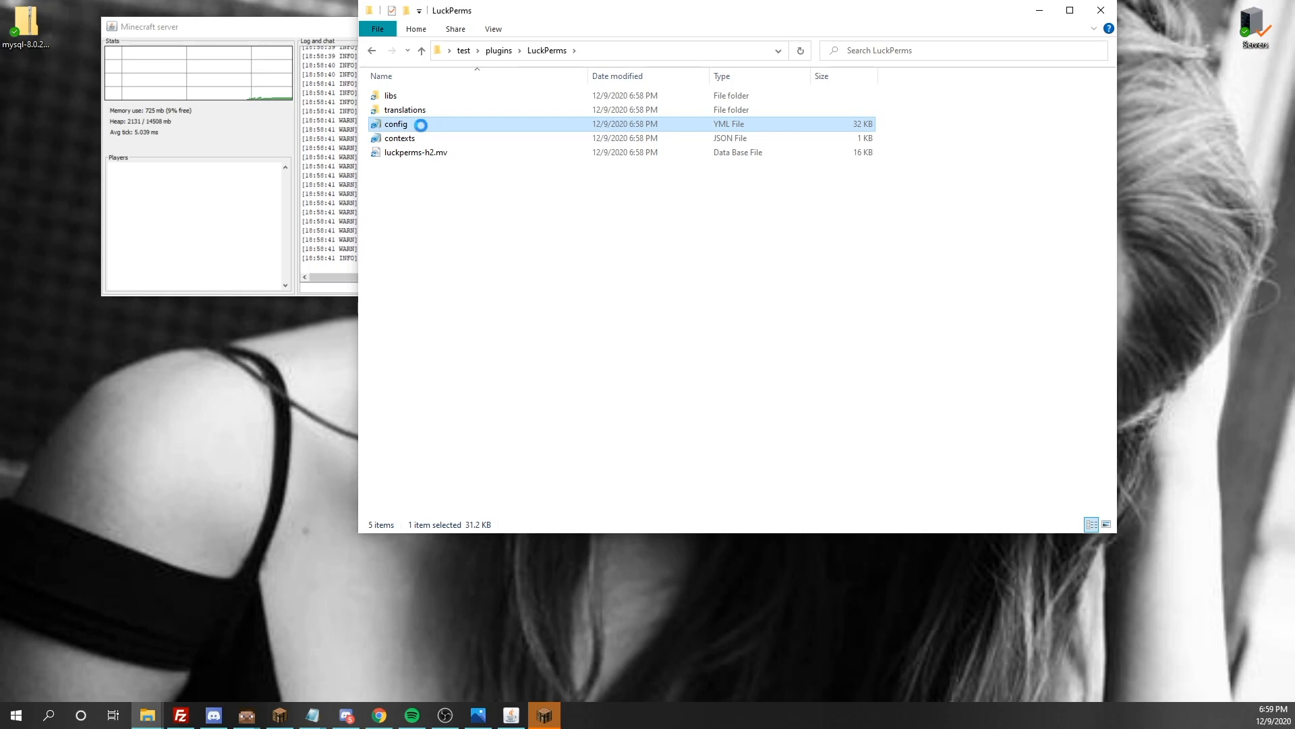
{"action": "left_click_drag", "start_coordinate": [524, 110], "coordinate": [511, 6]}
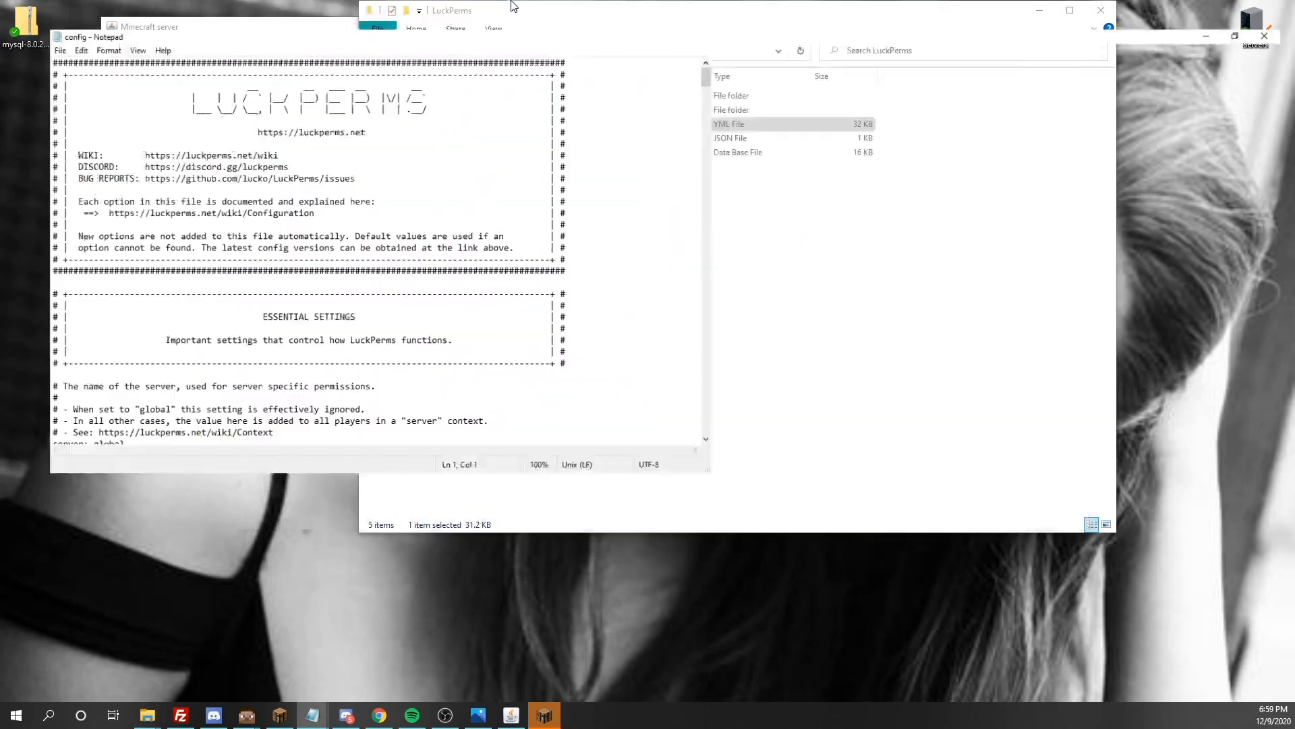
Examine the server name, the storage-method options and the database address in the LuckPerms config file
{"action": "scroll", "coordinate": [214, 162], "scroll_direction": "down", "scroll_amount": 3}
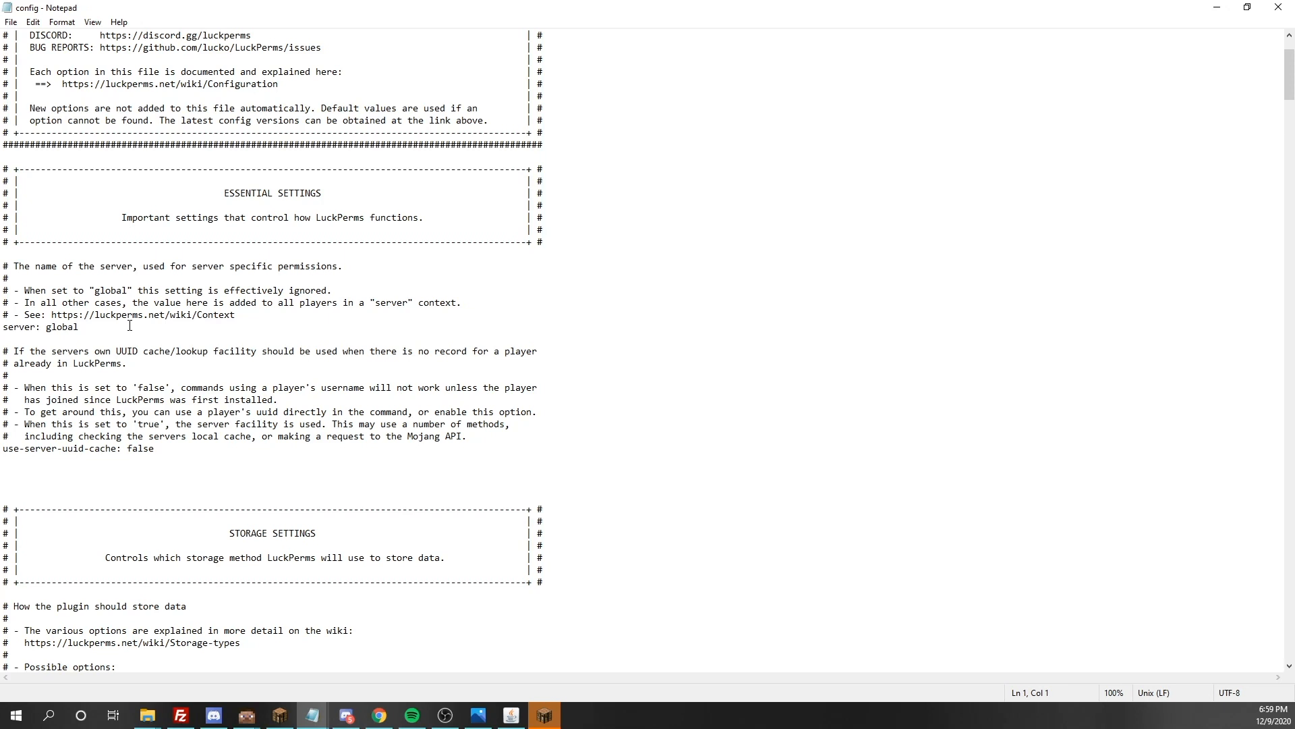
{"action": "scroll", "coordinate": [130, 326], "scroll_direction": "down", "scroll_amount": 15}
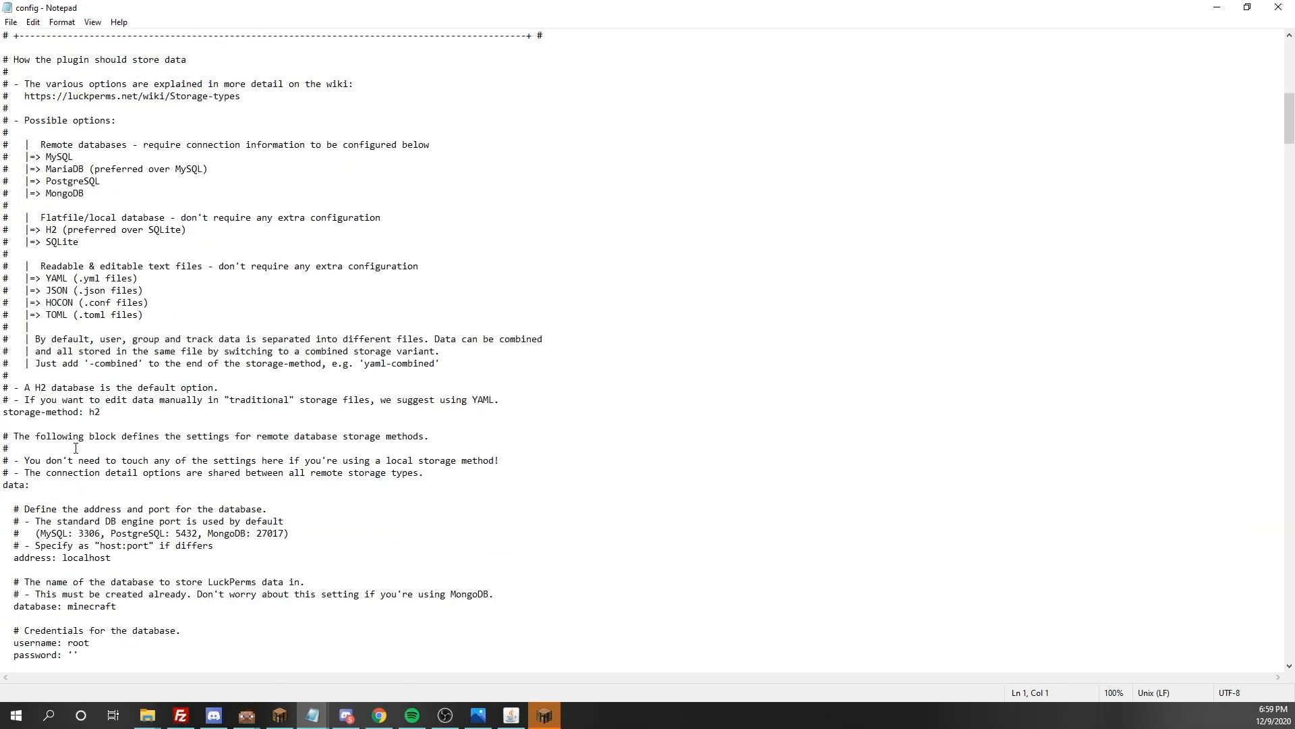
{"action": "left_click_drag", "start_coordinate": [112, 416], "coordinate": [91, 414]}
{"action": "left_click", "coordinate": [111, 419]}
{"action": "left_click_drag", "start_coordinate": [71, 159], "coordinate": [63, 170]}
{"action": "left_click", "coordinate": [140, 424]}
{"action": "left_click_drag", "start_coordinate": [101, 546], "coordinate": [126, 557]}
{"action": "left_click", "coordinate": [126, 549]}
{"action": "left_click_drag", "start_coordinate": [112, 560], "coordinate": [63, 559]}
{"action": "left_click", "coordinate": [106, 560]}
{"action": "scroll", "coordinate": [141, 633], "scroll_direction": "down", "scroll_amount": 2}
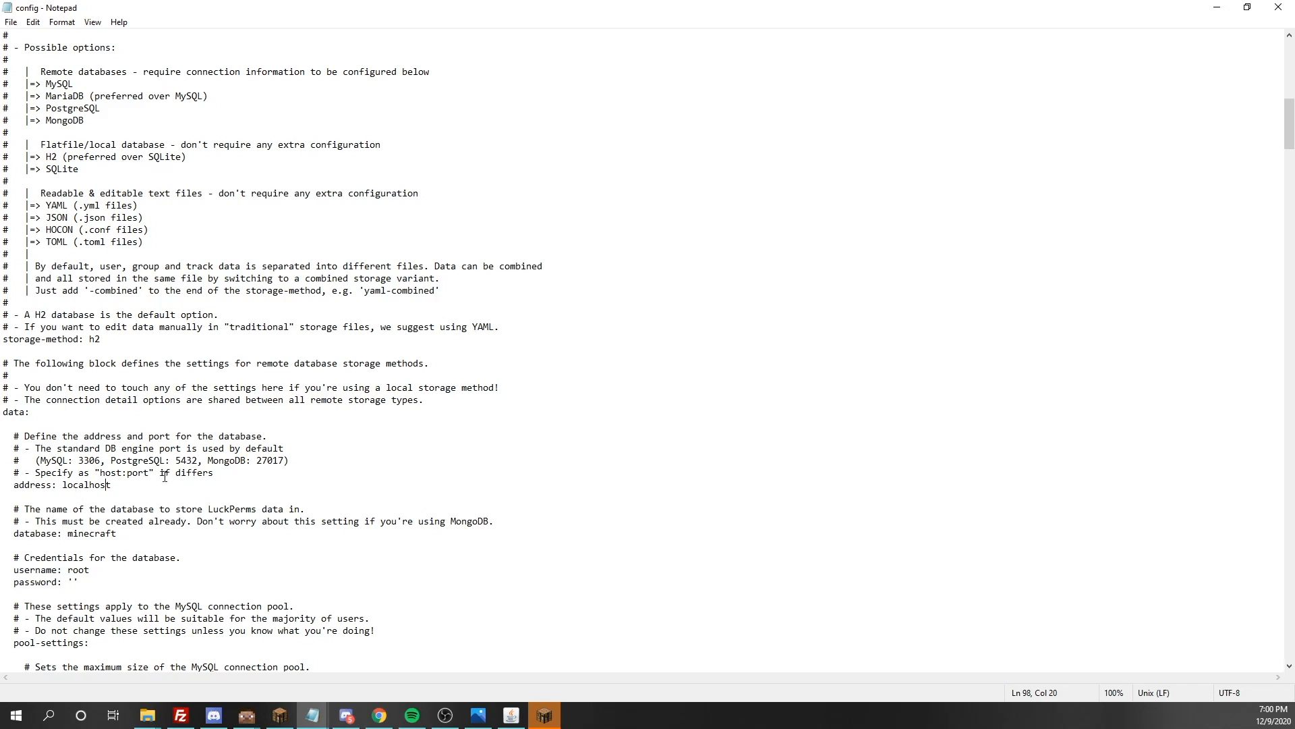
Examine the database username and password lines in the data section of the config
{"action": "double_click", "coordinate": [133, 479]}
{"action": "left_click", "coordinate": [134, 479]}
{"action": "left_click_drag", "start_coordinate": [91, 572], "coordinate": [74, 573]}
{"action": "left_click", "coordinate": [89, 579]}
{"action": "left_click", "coordinate": [72, 583]}
{"action": "scroll", "coordinate": [106, 582], "scroll_direction": "up", "scroll_amount": 2}
{"action": "scroll", "coordinate": [106, 582], "scroll_direction": "down", "scroll_amount": 3}
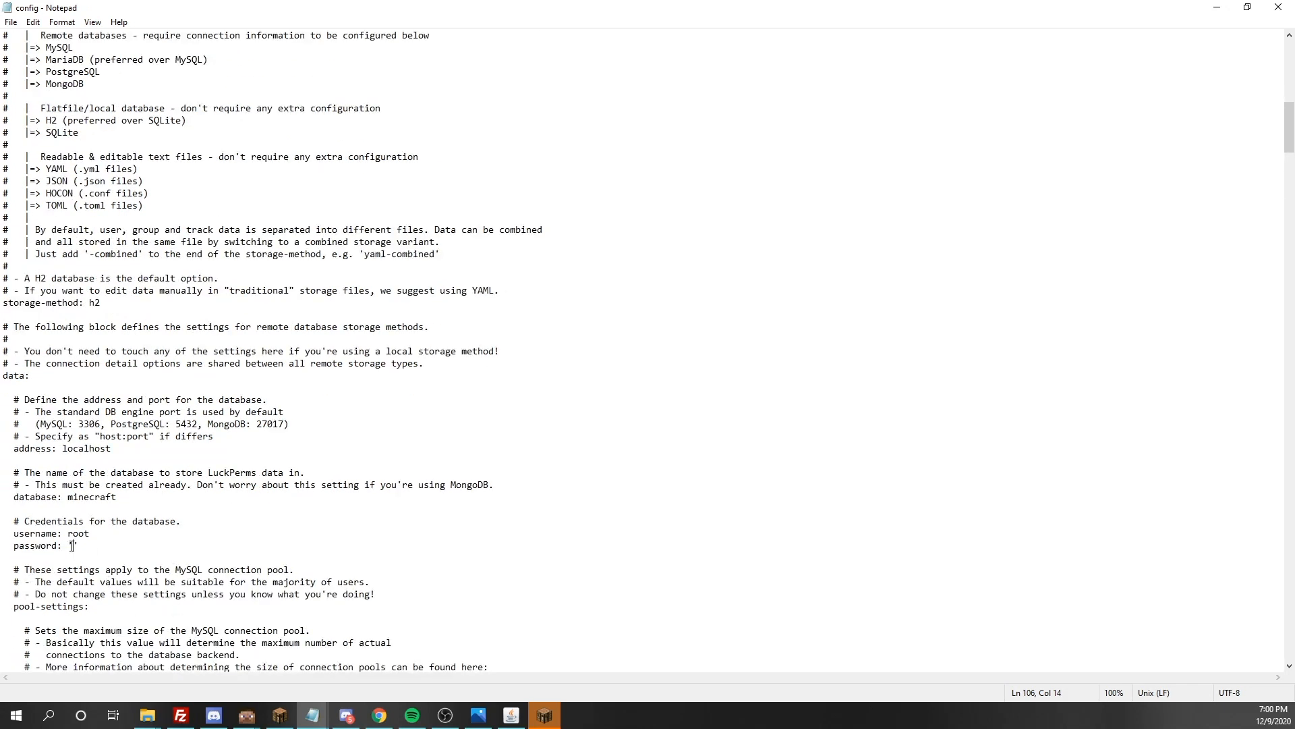
Set the server value under Essential Settings to test
{"action": "scroll", "coordinate": [110, 547], "scroll_direction": "up", "scroll_amount": 11}
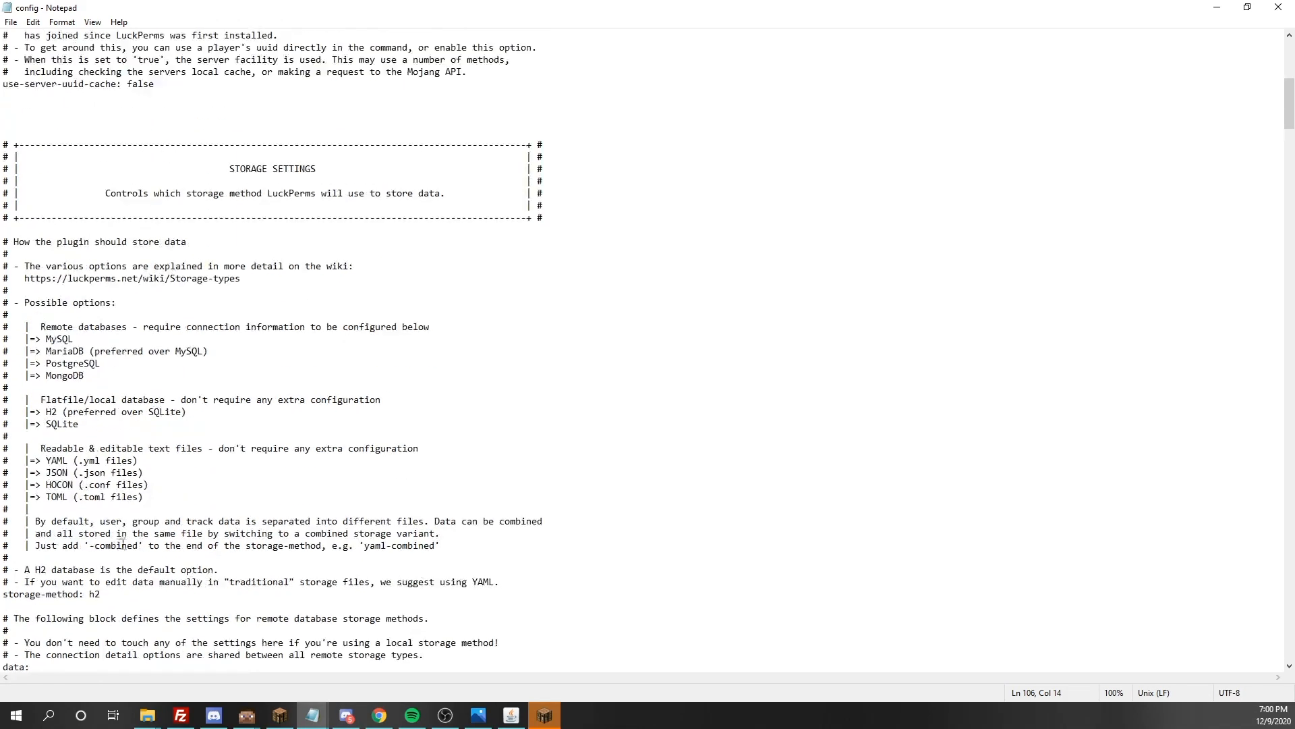
{"action": "scroll", "coordinate": [279, 475], "scroll_direction": "up", "scroll_amount": 1}
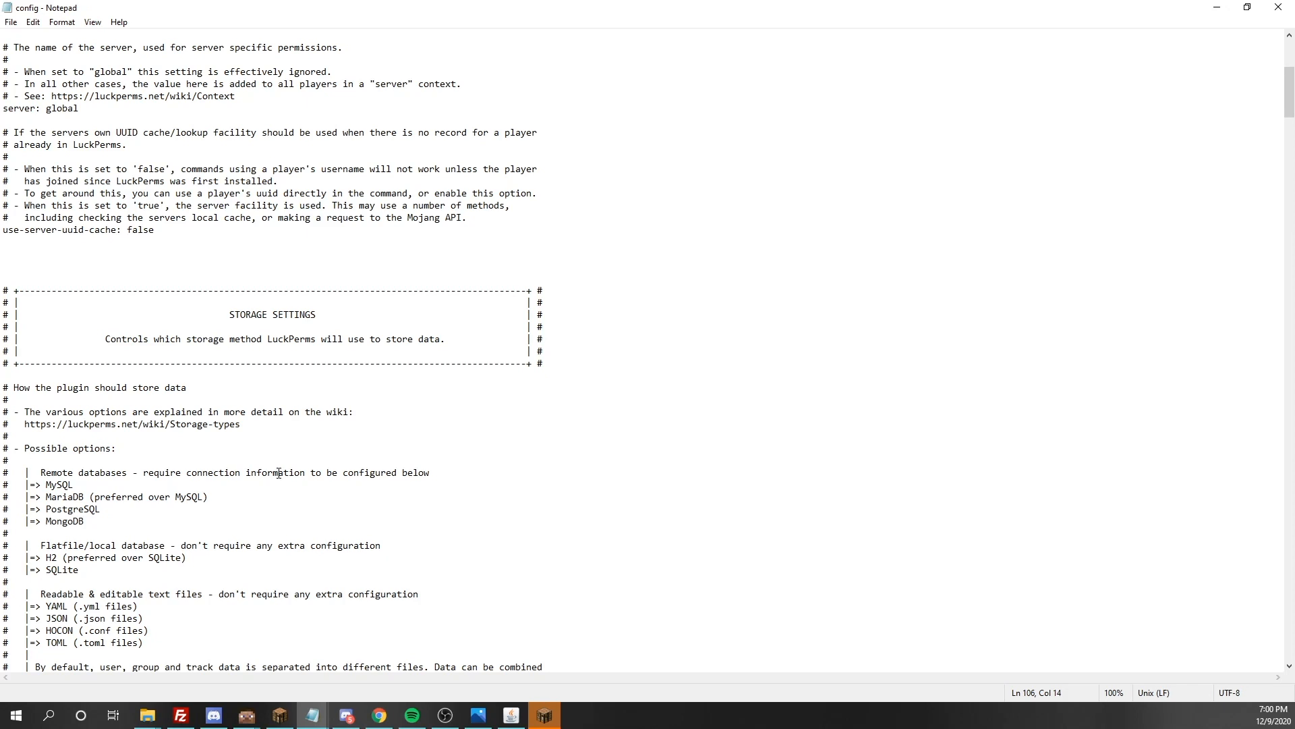
{"action": "scroll", "coordinate": [279, 475], "scroll_direction": "up", "scroll_amount": 1}
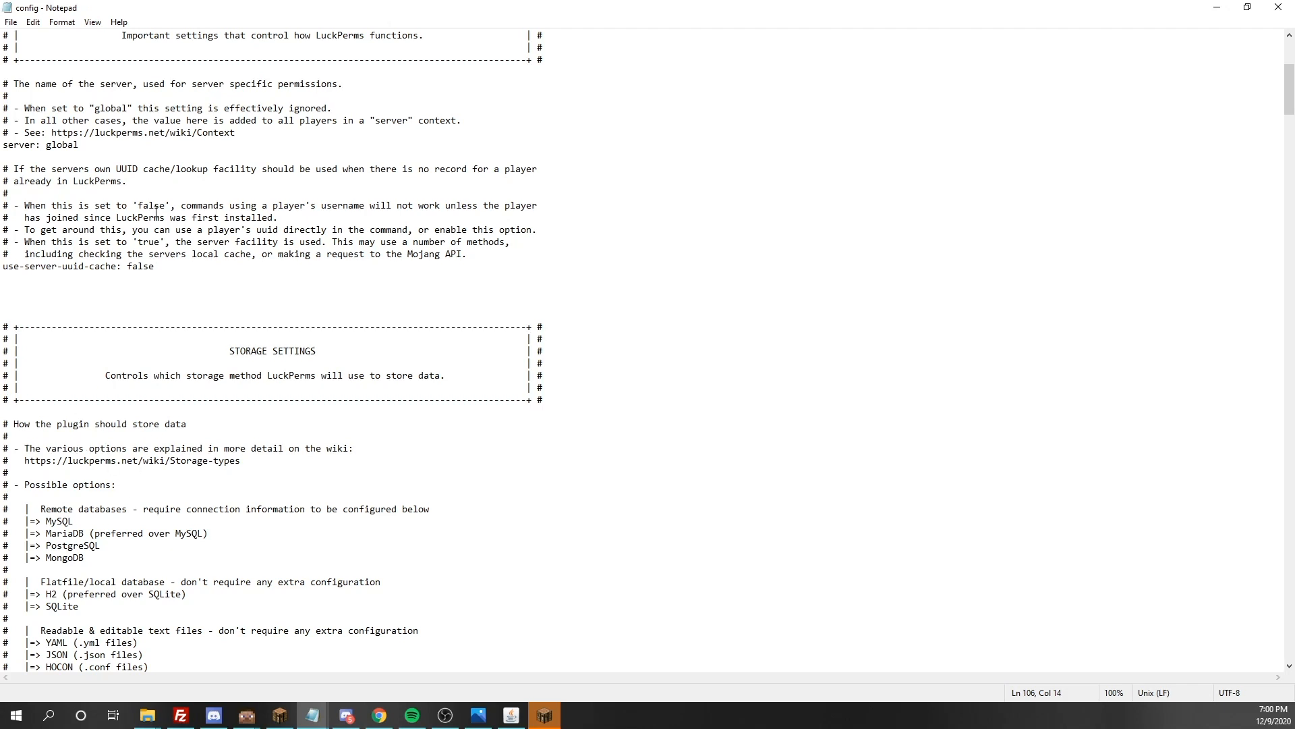
{"action": "scroll", "coordinate": [67, 233], "scroll_direction": "up", "scroll_amount": 2}
{"action": "left_click", "coordinate": [56, 225]}
{"action": "left_click_drag", "start_coordinate": [56, 225], "coordinate": [47, 220]}
{"action": "left_click", "coordinate": [87, 221]}
{"action": "left_click", "coordinate": [115, 230]}
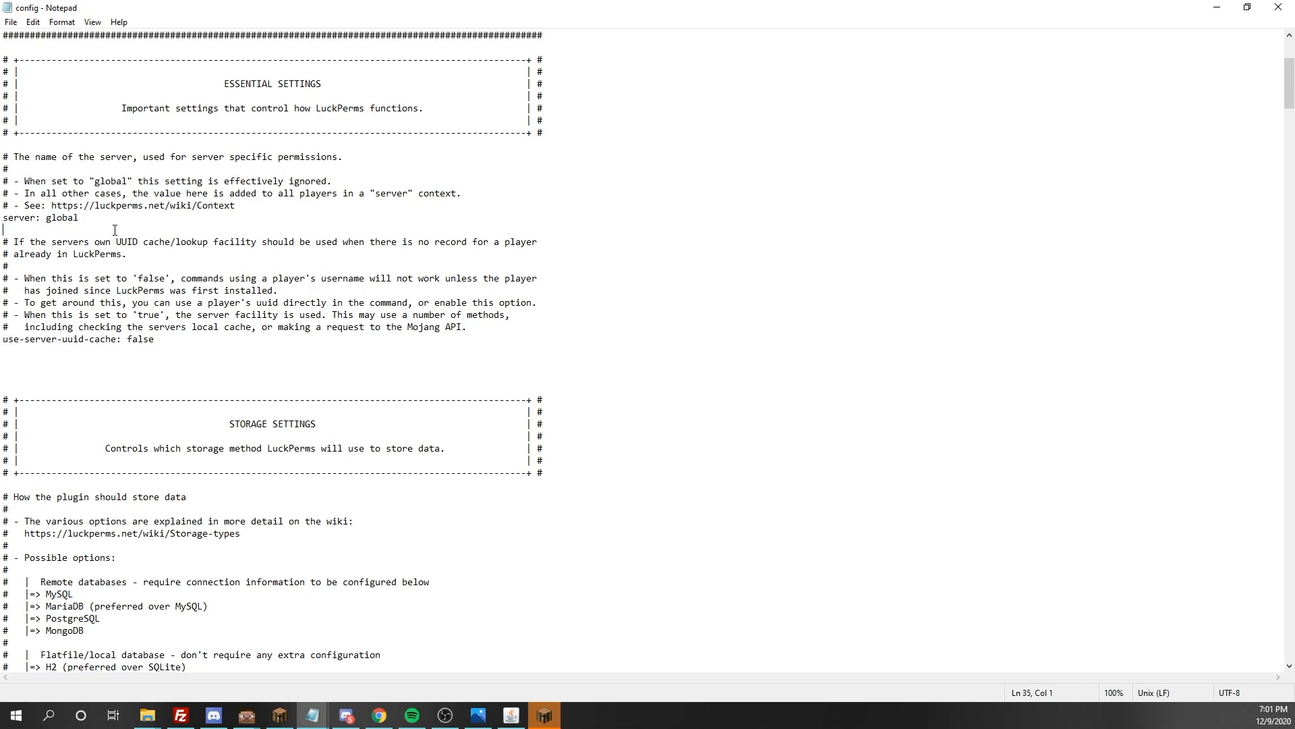
{"action": "left_click", "coordinate": [96, 218]}
{"action": "key", "text": "BackSpace"}
{"action": "key", "text": "BackSpace"}
{"action": "key", "text": "BackSpace"}
{"action": "key", "text": "BackSpace"}
{"action": "key", "text": "BackSpace"}
{"action": "key", "text": "BackSpace"}
{"action": "type", "text": "r"}
{"action": "key", "text": "BackSpace"}
{"action": "type", "text": "test"}
{"action": "left_click", "coordinate": [153, 262]}
Try hub as the server value under Essential Settings, then enter test instead
{"action": "double_click", "coordinate": [60, 218]}
{"action": "key", "text": "BackSpace"}
{"action": "type", "text": "hub"}
{"action": "key", "text": "BackSpace"}
{"action": "key", "text": "BackSpace"}
{"action": "key", "text": "BackSpace"}
{"action": "type", "text": "test"}
Examine the readable text-file formats, the H2 option and the storage-method line under Storage Settings
{"action": "scroll", "coordinate": [602, 379], "scroll_direction": "down", "scroll_amount": 7}
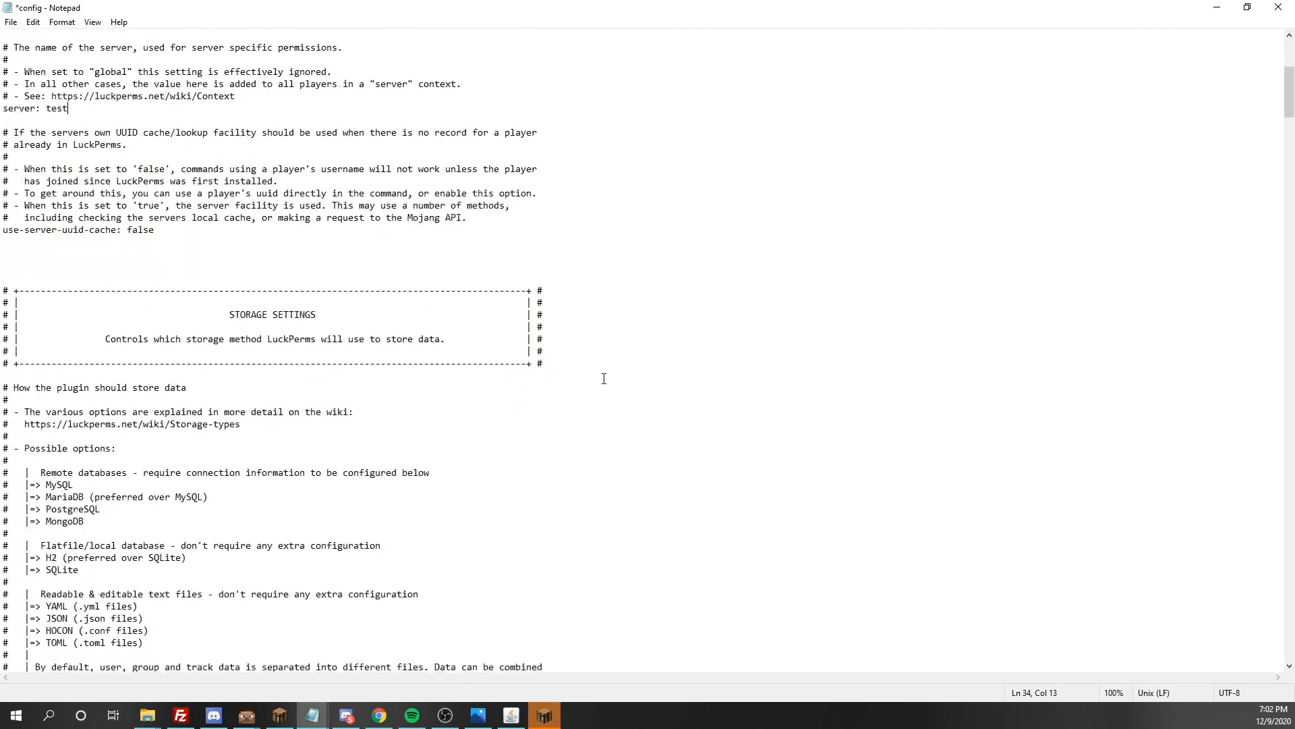
{"action": "scroll", "coordinate": [603, 379], "scroll_direction": "down", "scroll_amount": 4}
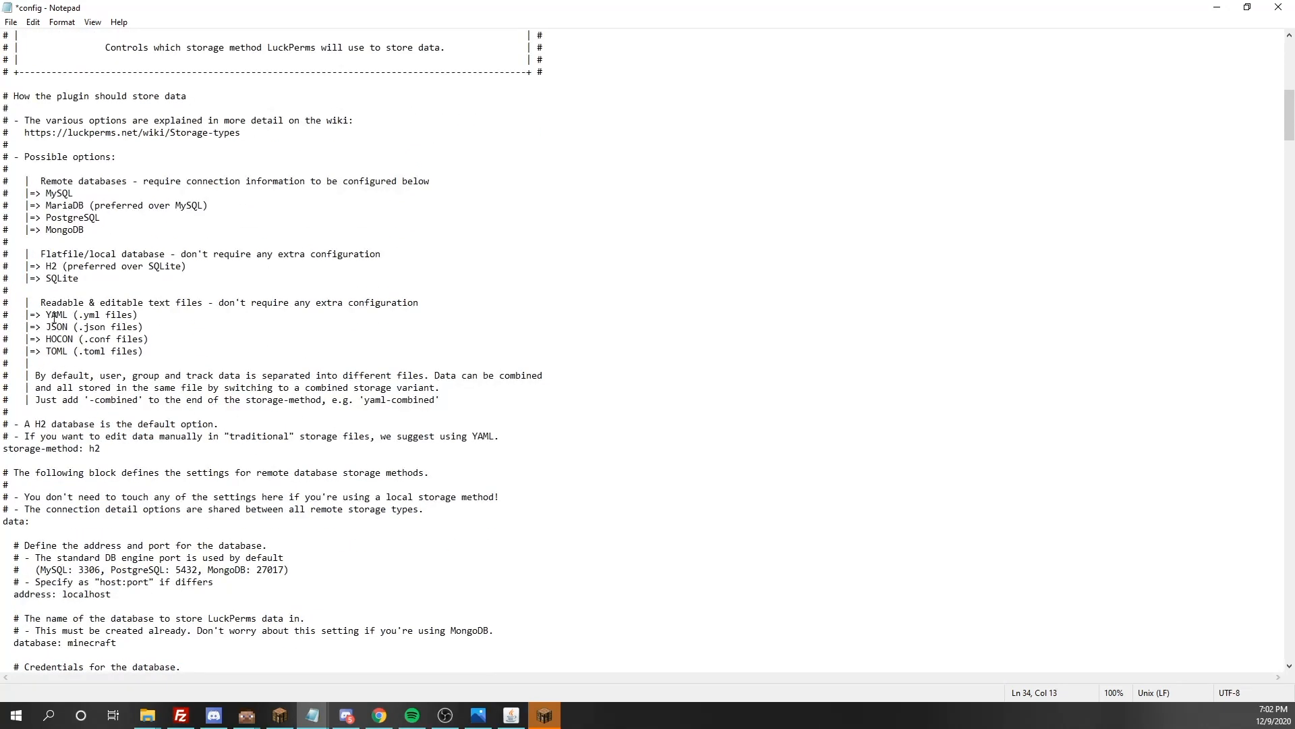
{"action": "left_click_drag", "start_coordinate": [158, 354], "coordinate": [40, 303]}
{"action": "left_click", "coordinate": [196, 334]}
{"action": "left_click", "coordinate": [67, 327]}
{"action": "left_click_drag", "start_coordinate": [174, 348], "coordinate": [47, 315]}
{"action": "left_click", "coordinate": [185, 331]}
{"action": "left_click", "coordinate": [56, 326]}
{"action": "left_click", "coordinate": [216, 327]}
{"action": "double_click", "coordinate": [59, 266]}
{"action": "left_click", "coordinate": [106, 447]}
Examine the connection pool settings, the SQL table prefix and the split-storage section of the config
{"action": "scroll", "coordinate": [106, 437], "scroll_direction": "down", "scroll_amount": 5}
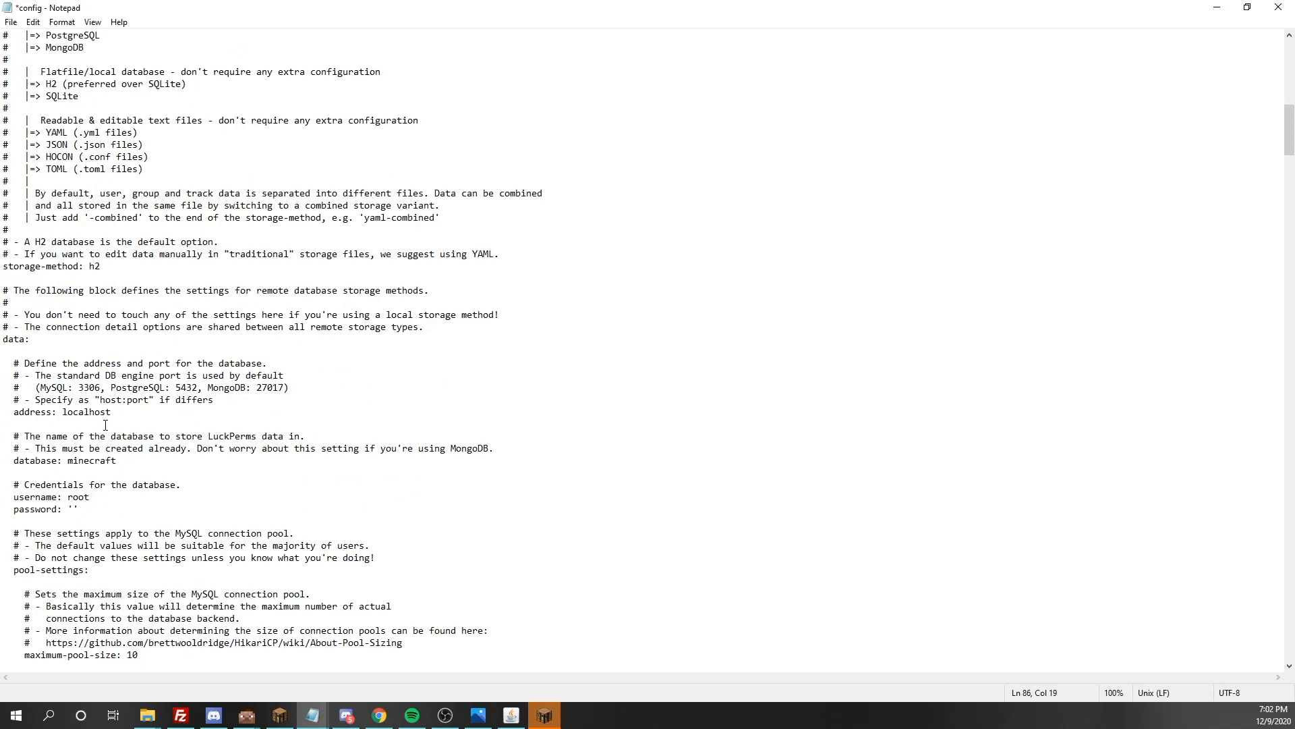
{"action": "scroll", "coordinate": [105, 425], "scroll_direction": "down", "scroll_amount": 13}
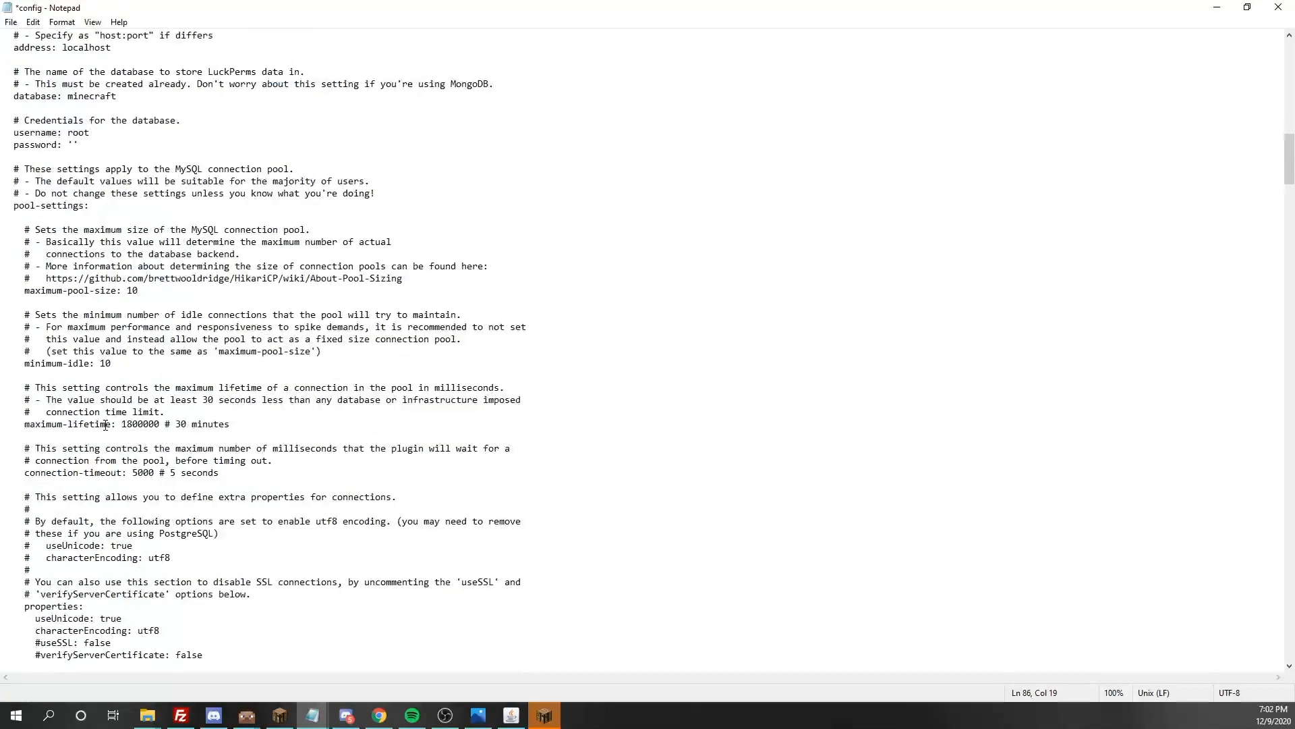
{"action": "scroll", "coordinate": [90, 423], "scroll_direction": "down", "scroll_amount": 3}
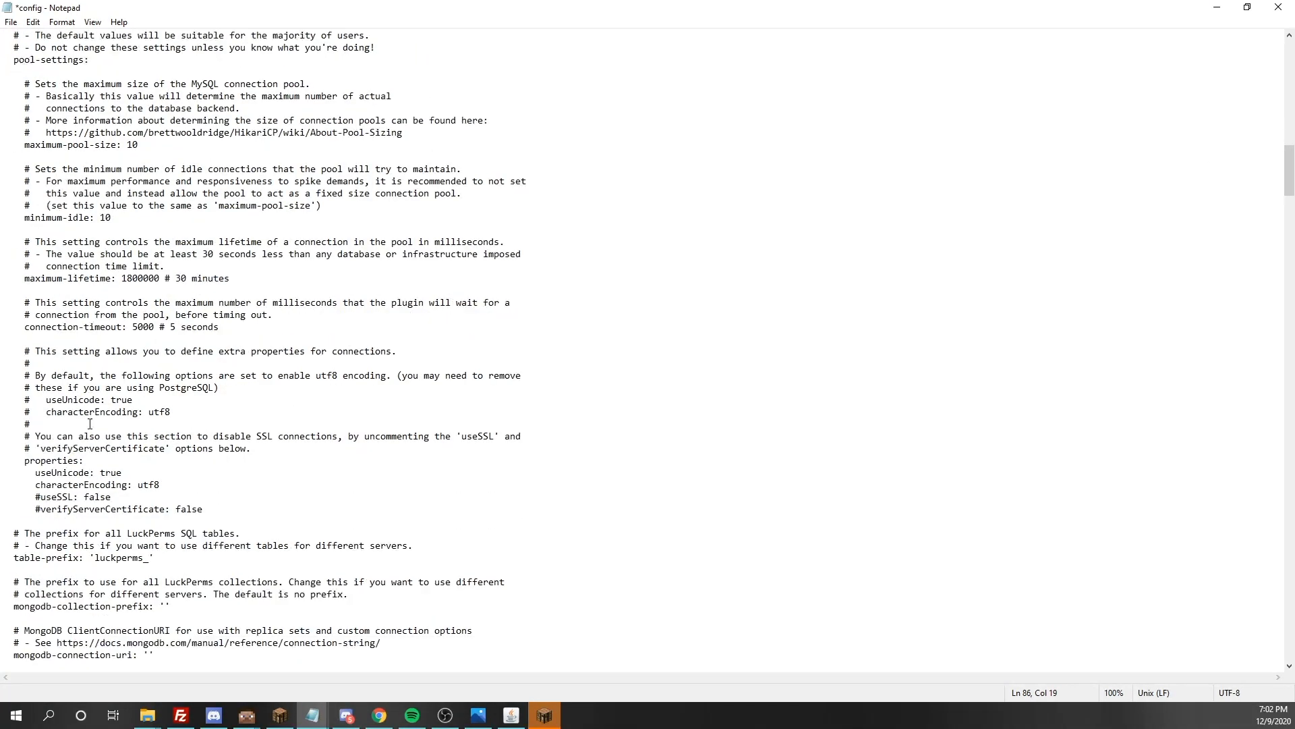
{"action": "scroll", "coordinate": [109, 424], "scroll_direction": "down", "scroll_amount": 1}
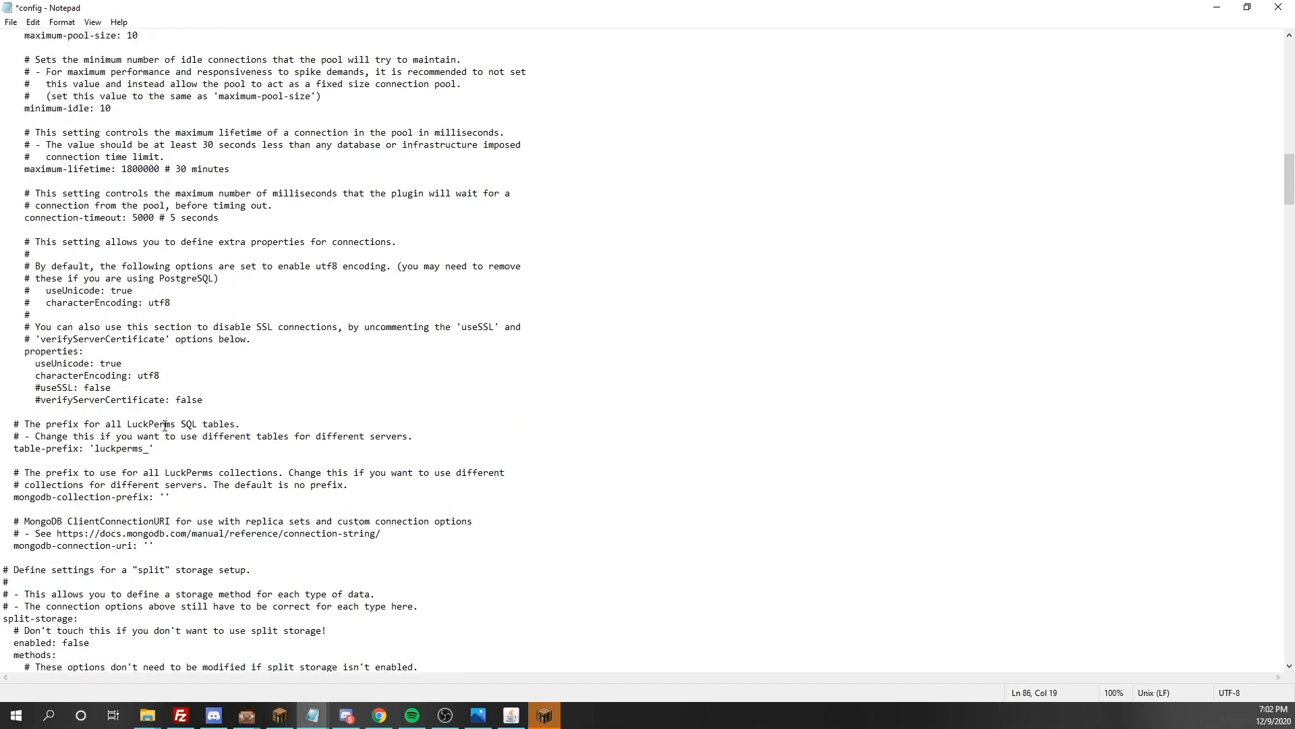
{"action": "left_click_drag", "start_coordinate": [152, 453], "coordinate": [99, 453]}
{"action": "left_click", "coordinate": [232, 463]}
{"action": "scroll", "coordinate": [168, 463], "scroll_direction": "down", "scroll_amount": 3}
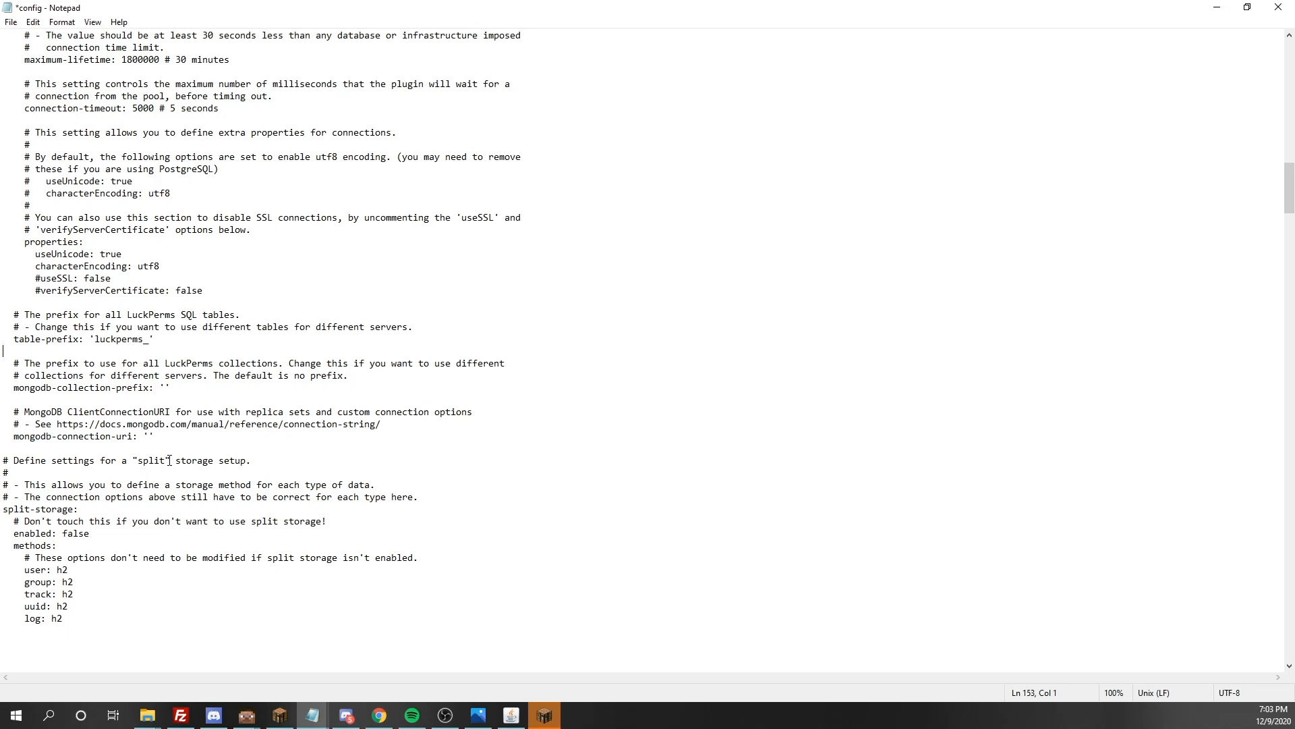
Save the LuckPerms config file and close it
{"action": "scroll", "coordinate": [169, 460], "scroll_direction": "up", "scroll_amount": 1}
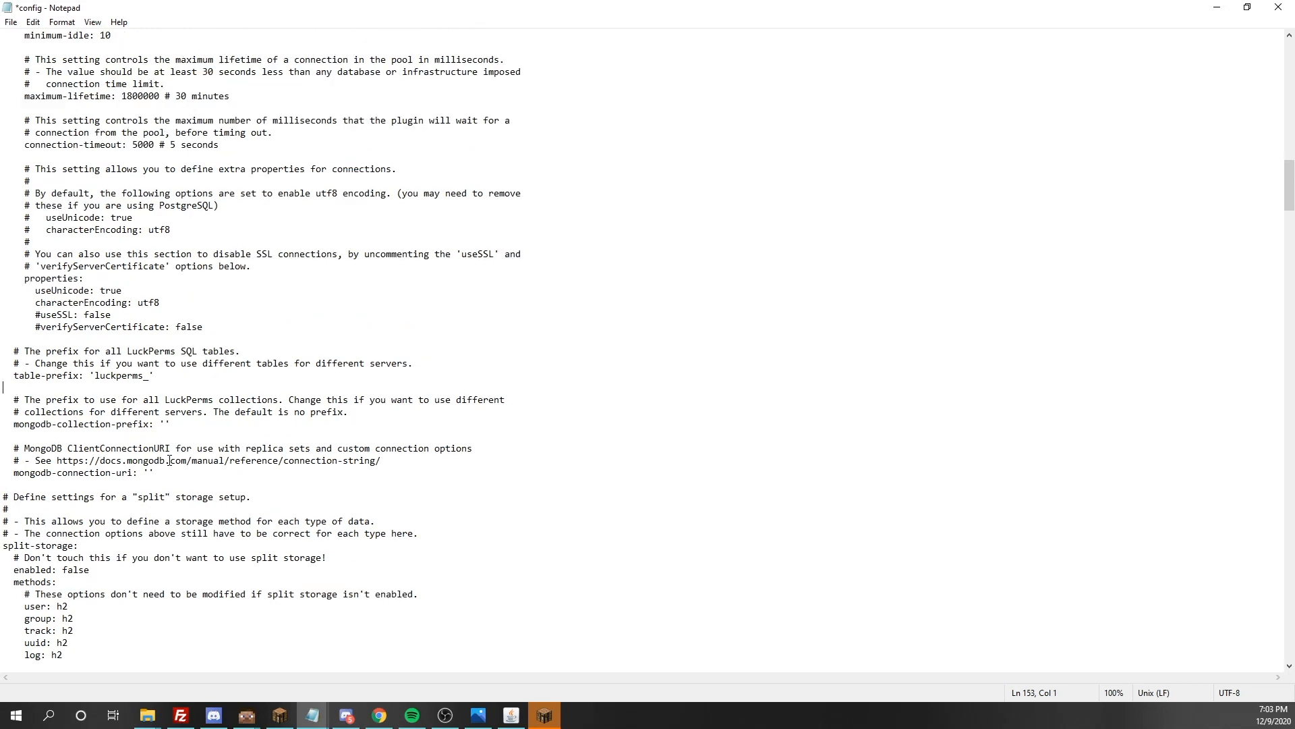
{"action": "scroll", "coordinate": [190, 377], "scroll_direction": "up", "scroll_amount": 20}
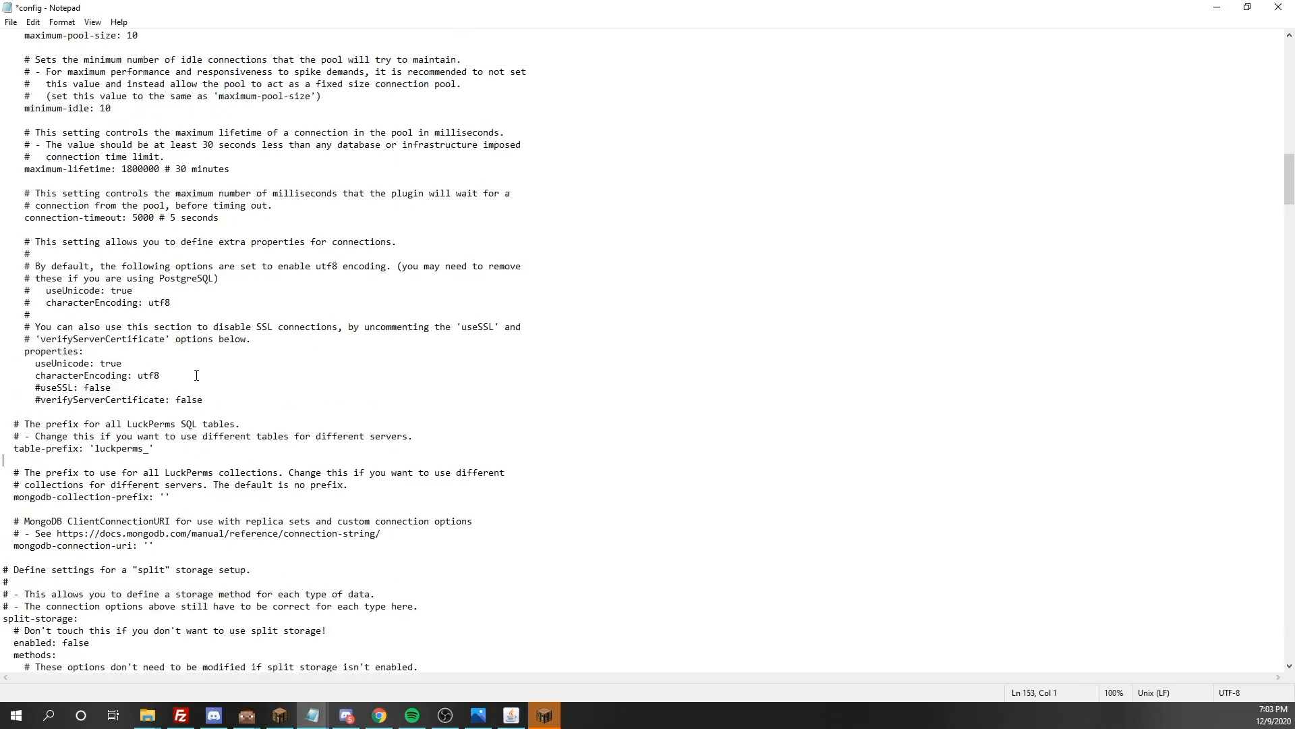
{"action": "scroll", "coordinate": [197, 376], "scroll_direction": "up", "scroll_amount": 8}
{"action": "left_click", "coordinate": [197, 373]}
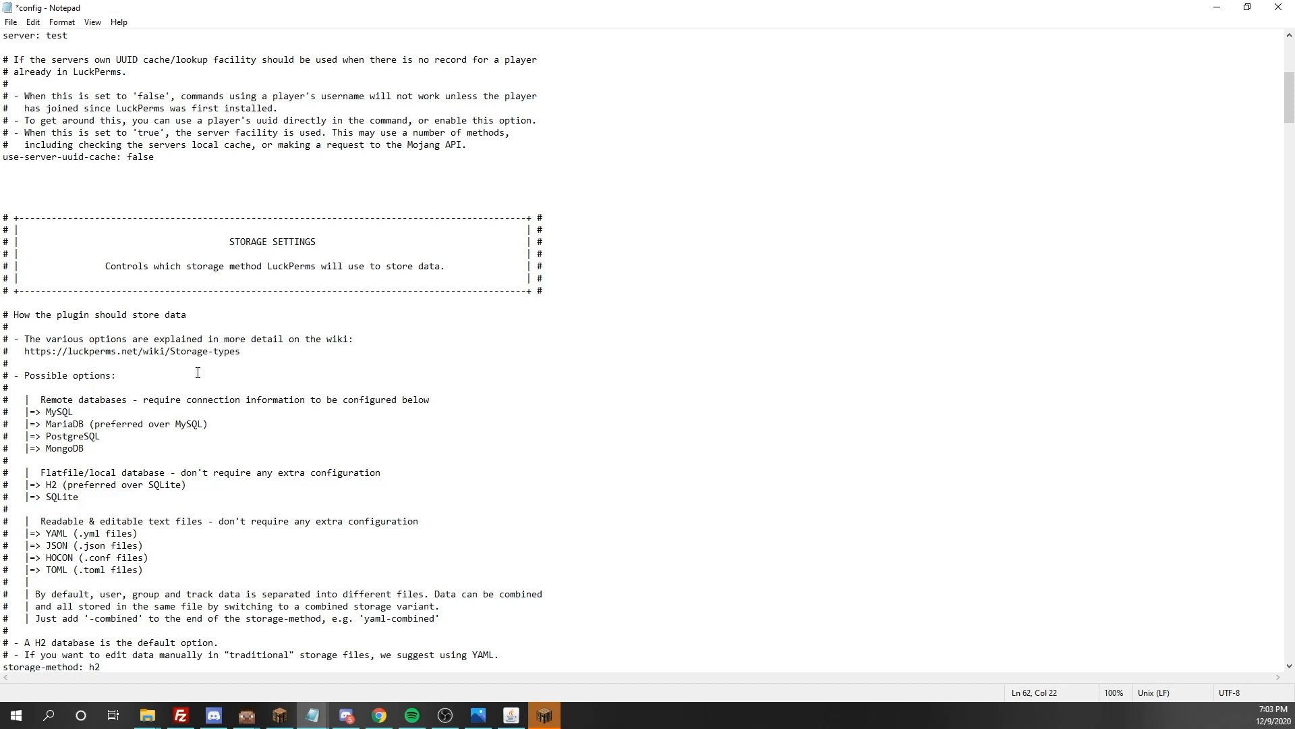
{"action": "left_click", "coordinate": [341, 367]}
{"action": "scroll", "coordinate": [341, 366], "scroll_direction": "up", "scroll_amount": 6}
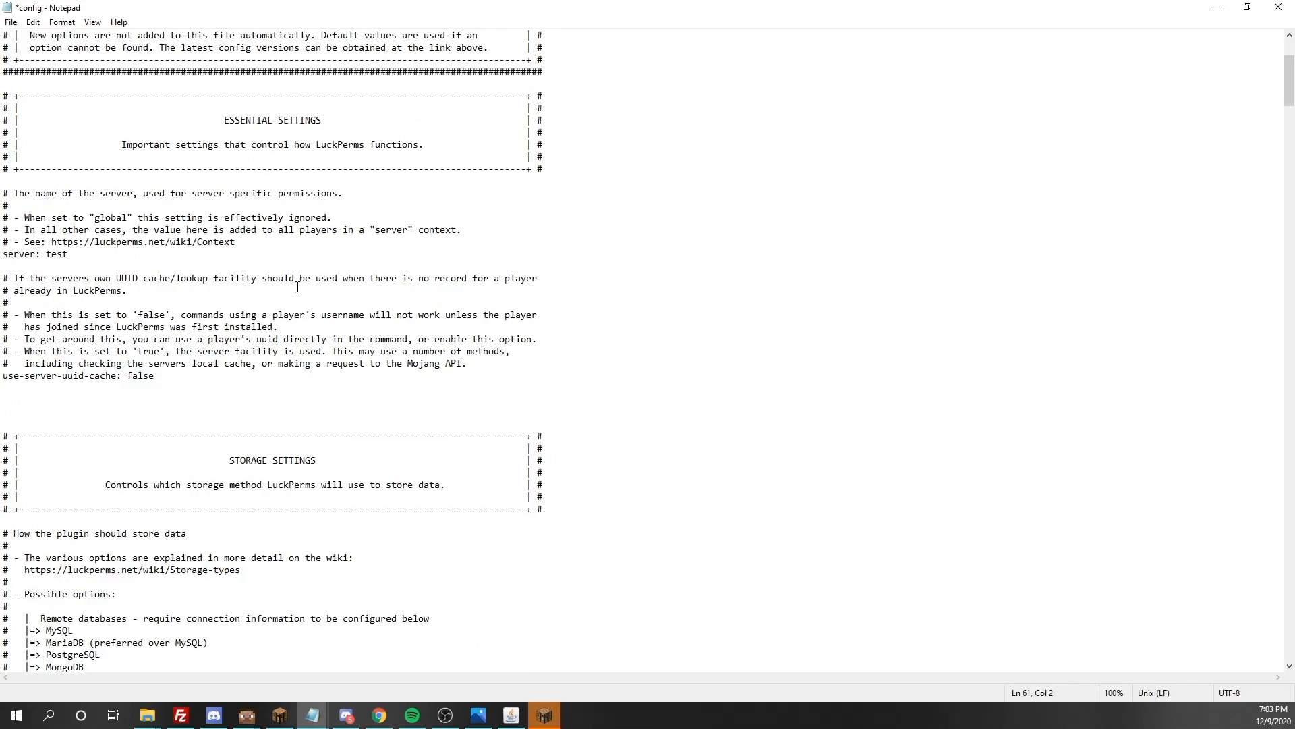
{"action": "scroll", "coordinate": [298, 287], "scroll_direction": "up", "scroll_amount": 5}
{"action": "left_click_drag", "start_coordinate": [233, 412], "coordinate": [238, 400]}
{"action": "key", "text": "ctrl+s"}
{"action": "left_click", "coordinate": [525, 529]}
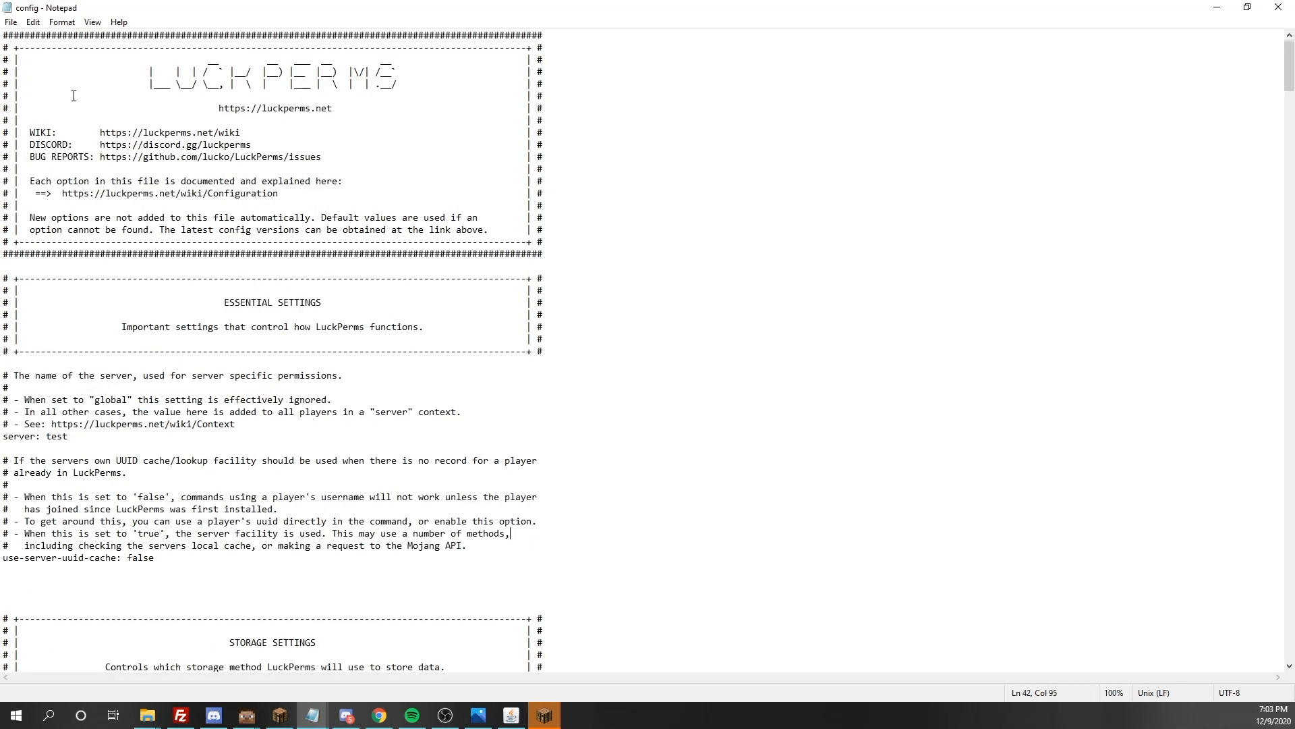
{"action": "left_click", "coordinate": [1278, 8]}
{"action": "left_click", "coordinate": [579, 375]}
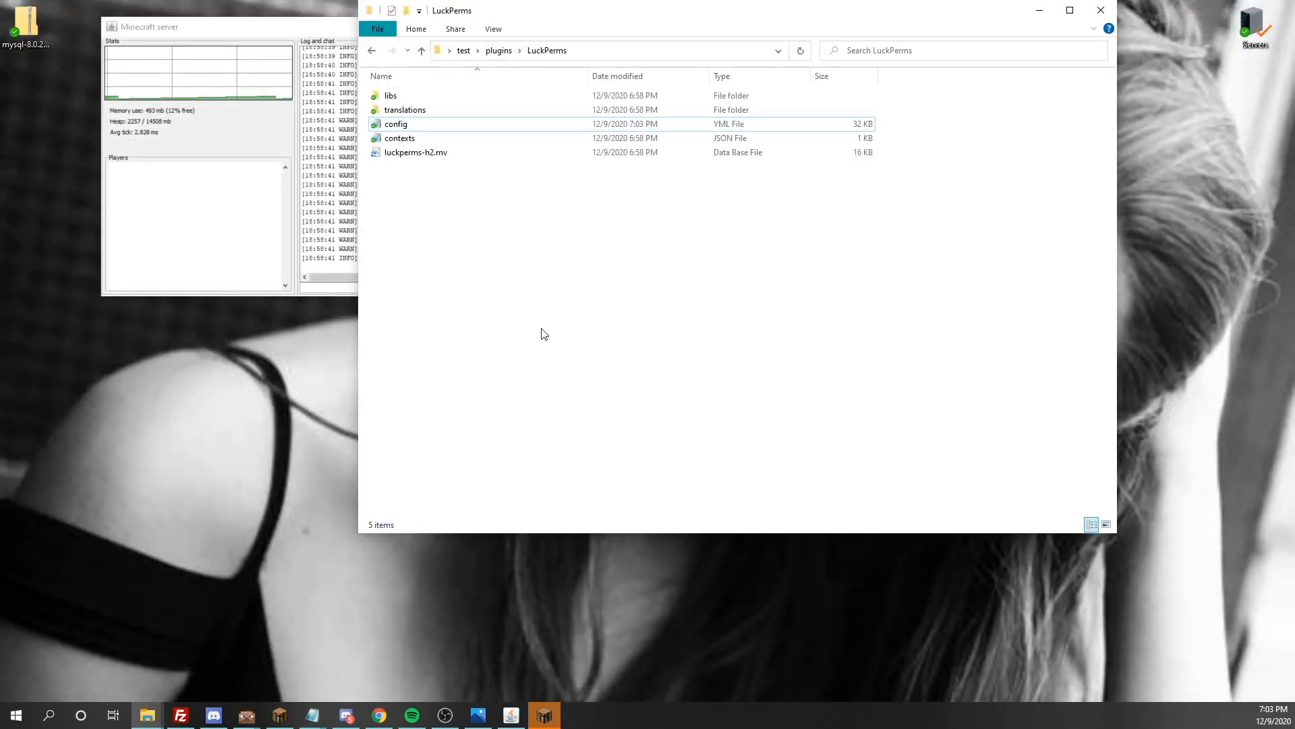
Switch to Minecraft and join the test server from the multiplayer server list
{"action": "left_click", "coordinate": [542, 714]}
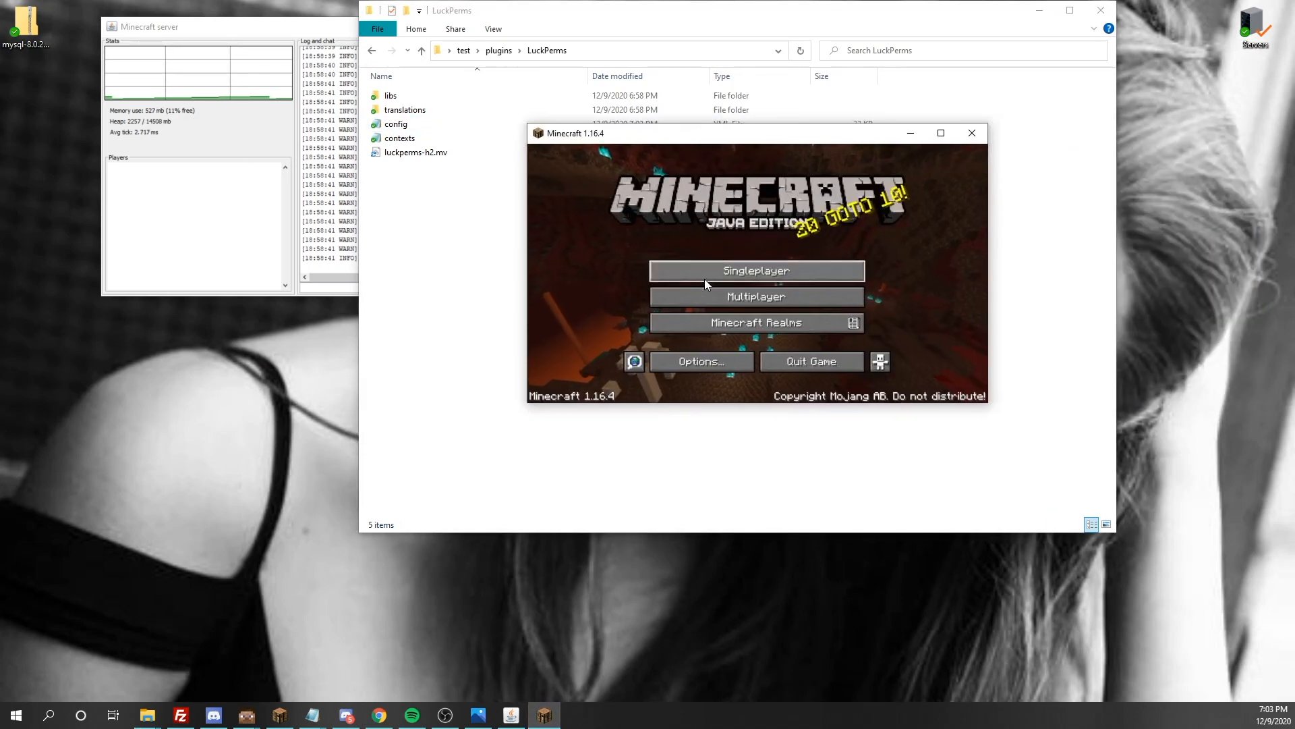
{"action": "left_click", "coordinate": [722, 312]}
{"action": "scroll", "coordinate": [739, 290], "scroll_direction": "down", "scroll_amount": 5}
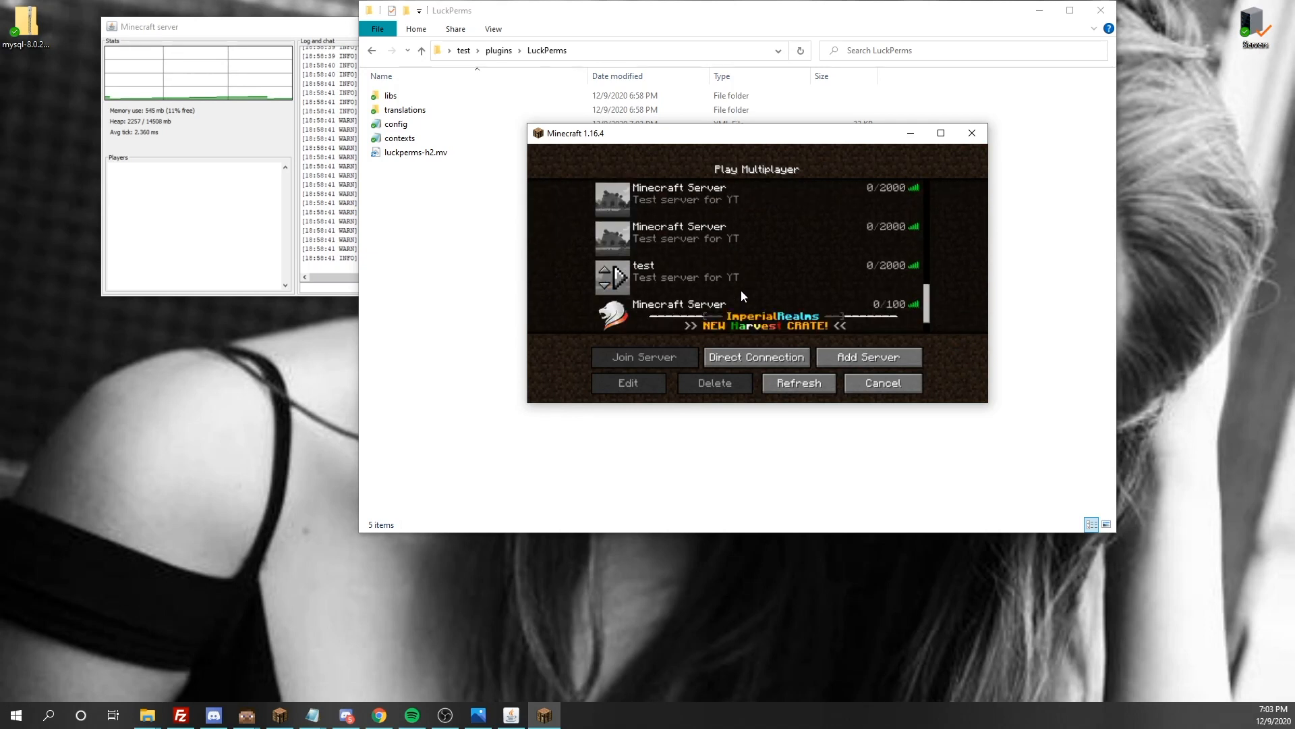
{"action": "left_click", "coordinate": [740, 358]}
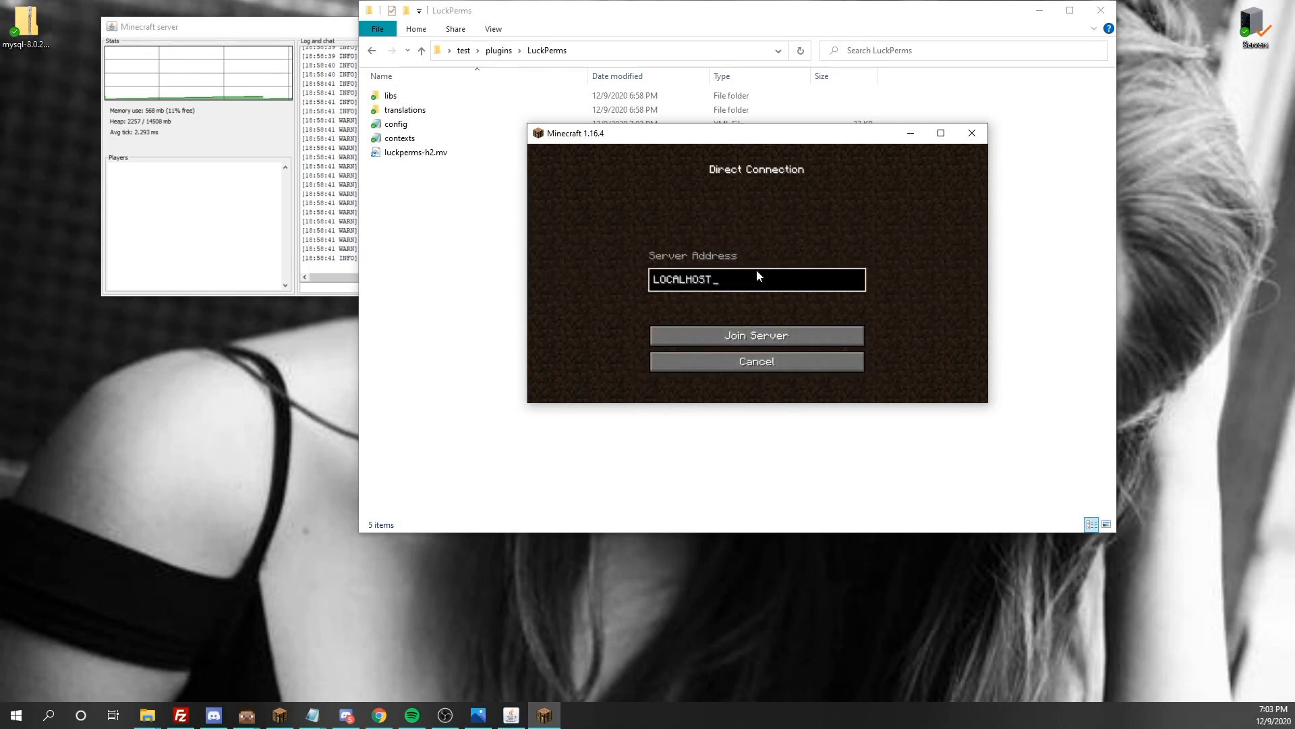
{"action": "left_click", "coordinate": [709, 358]}
{"action": "double_click", "coordinate": [734, 278]}
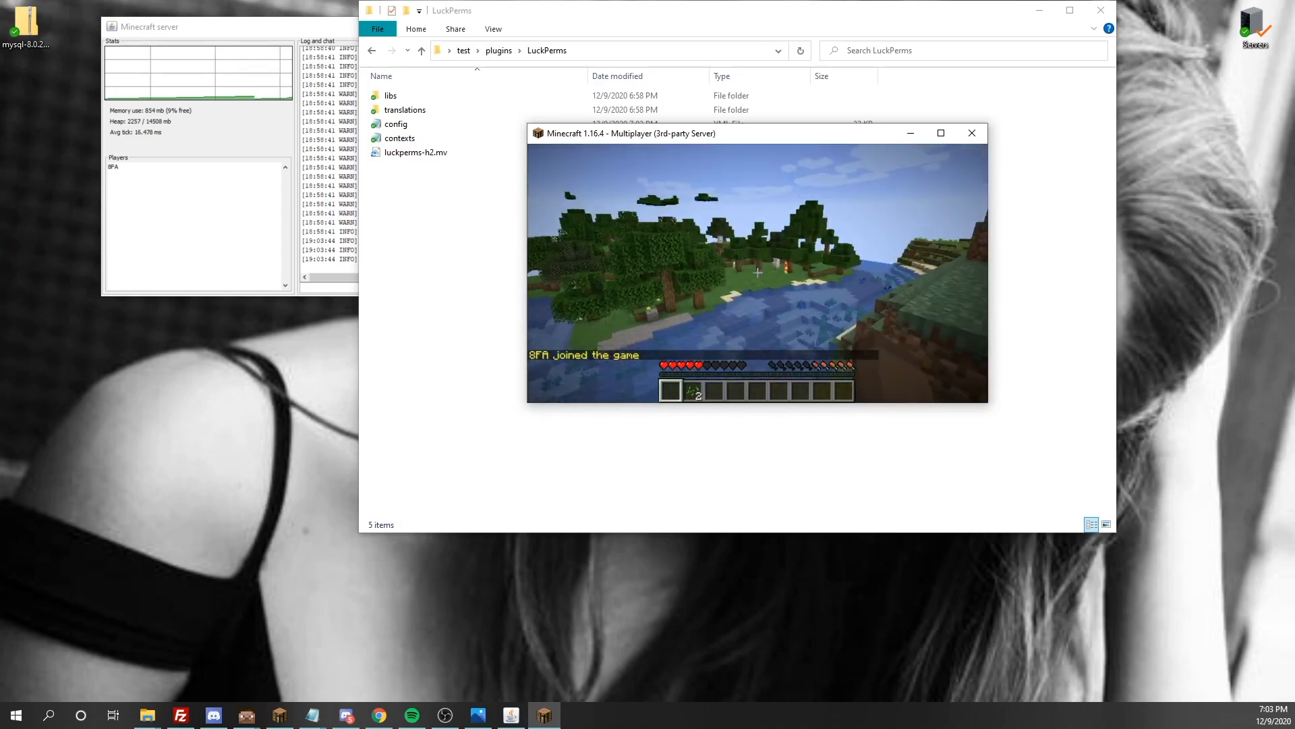
Change the player's game mode with the command /gamemode creative
{"action": "key", "text": "e"}
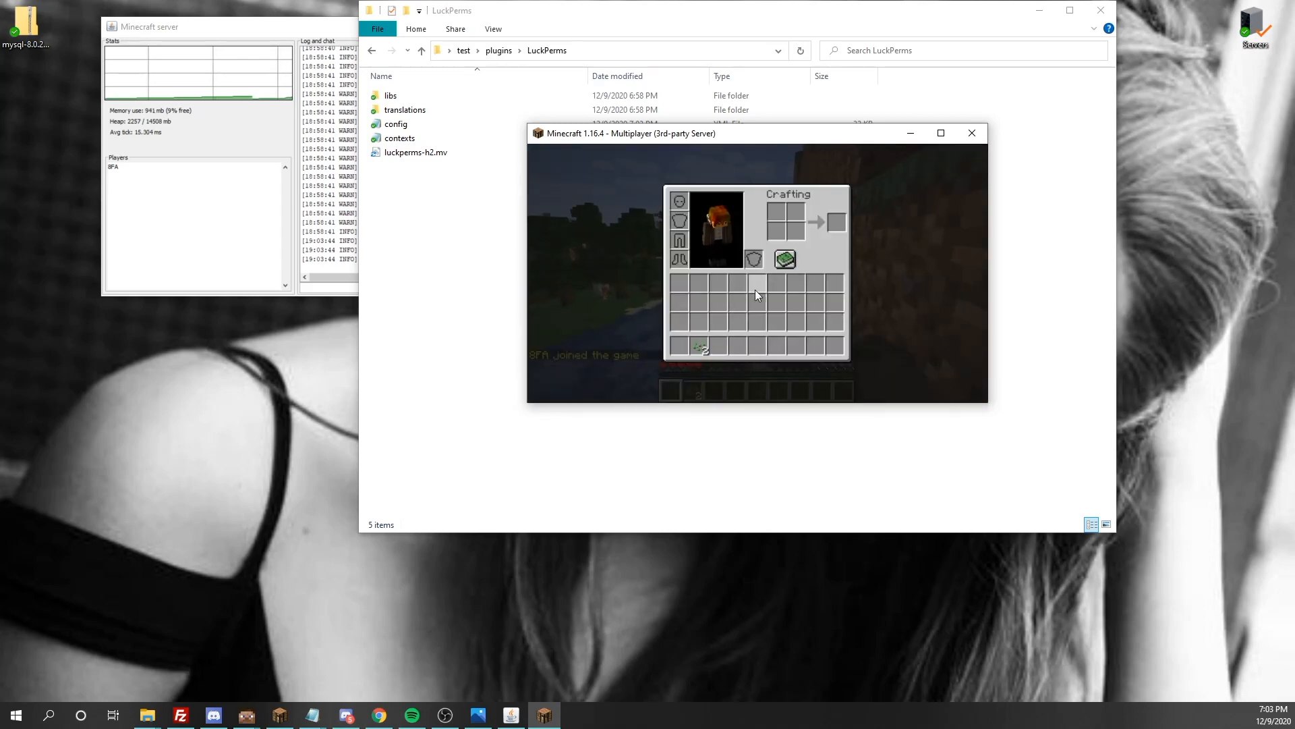
{"action": "type", "text": "e/gmv"}
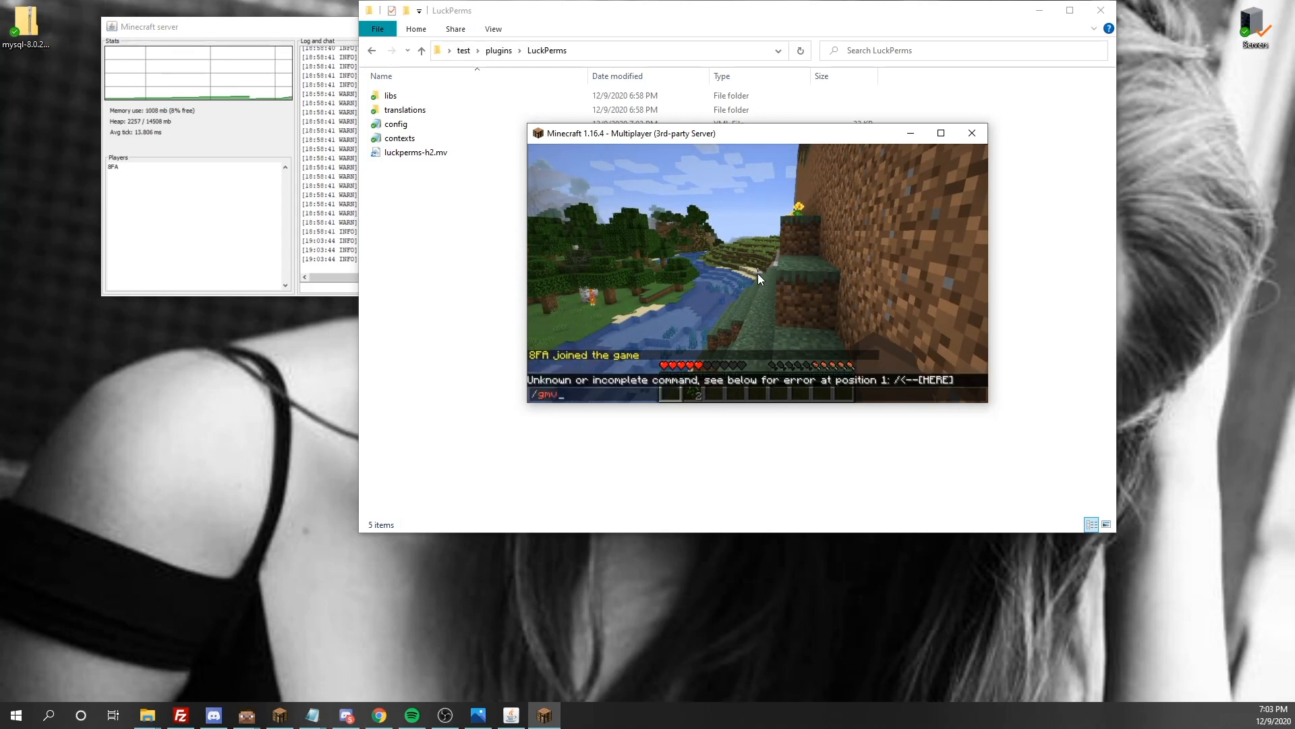
{"action": "key", "text": "BackSpace"}
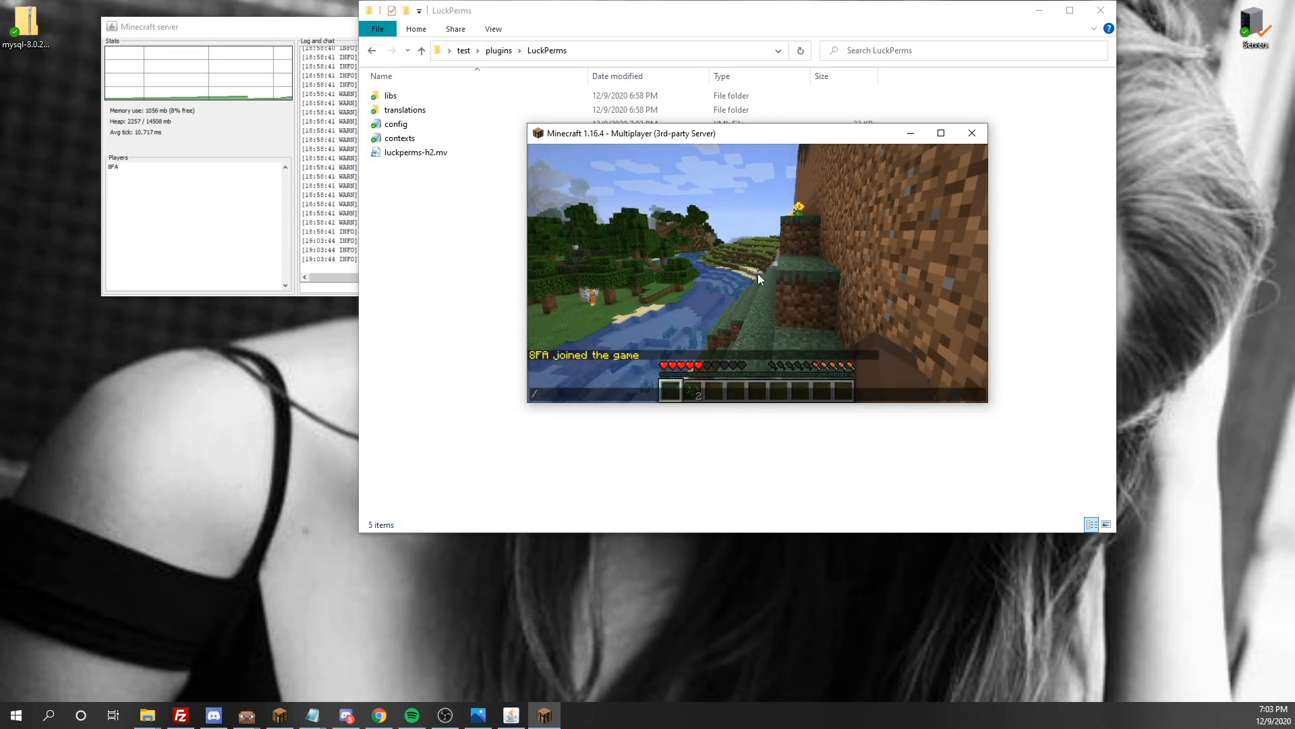
{"action": "type", "text": "a"}
{"action": "key", "text": "Tab"}
{"action": "type", "text": "creative"}
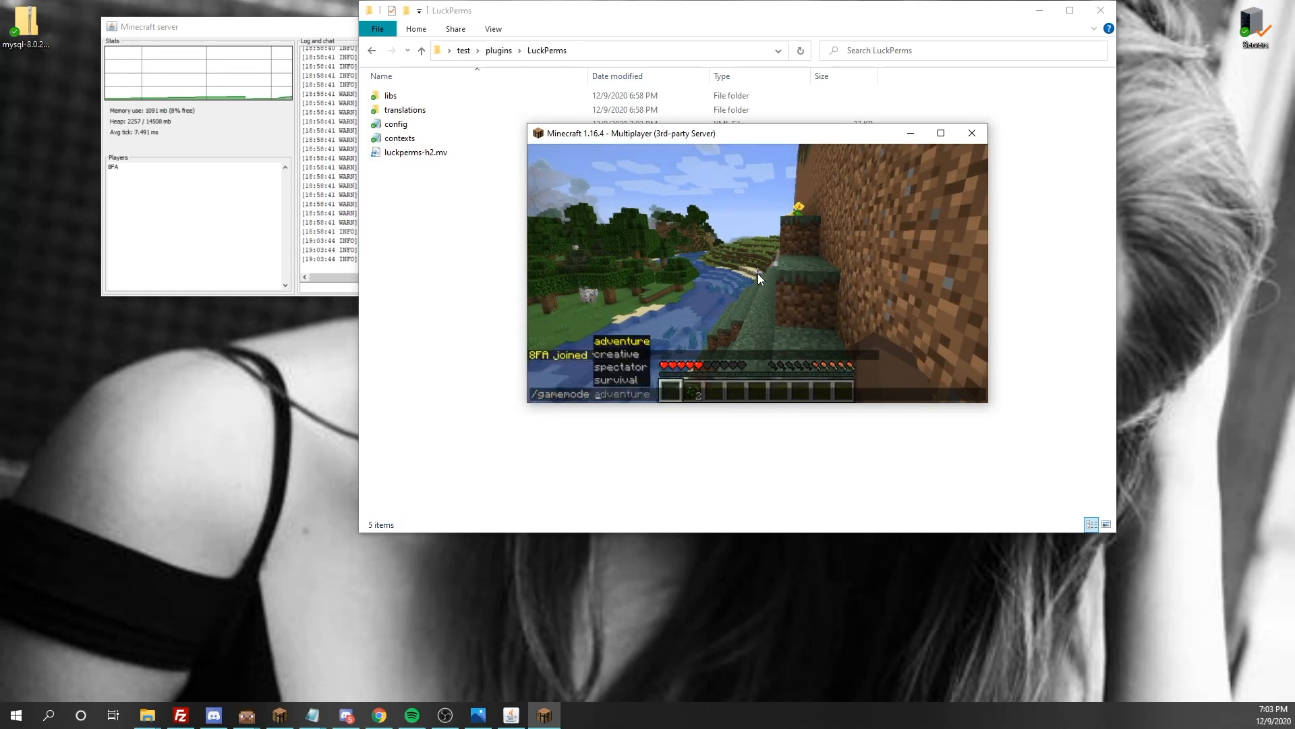
{"action": "key", "text": "Return"}
{"action": "key", "text": "w"}
{"action": "key", "text": "space"}
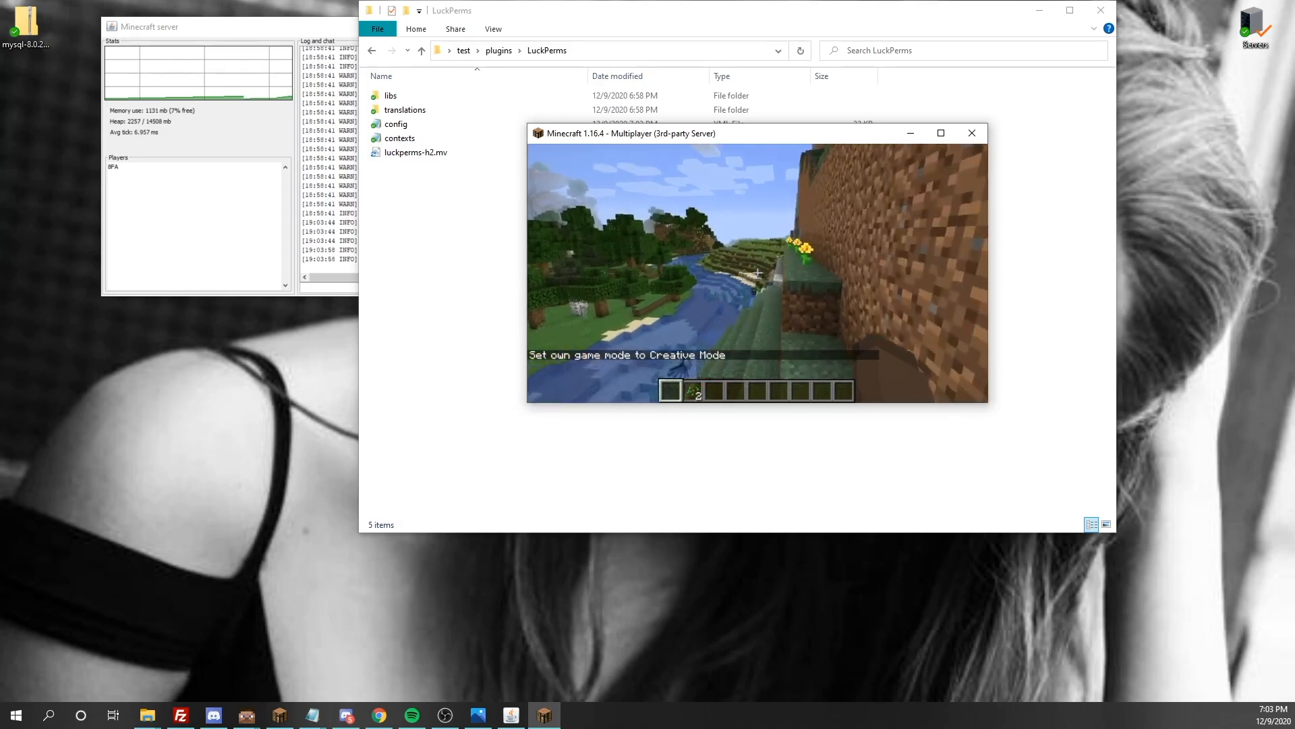
Drop the items held in the second hotbar slot
{"action": "key", "text": "2"}
{"action": "key", "text": "q"}
{"action": "key", "text": "q"}
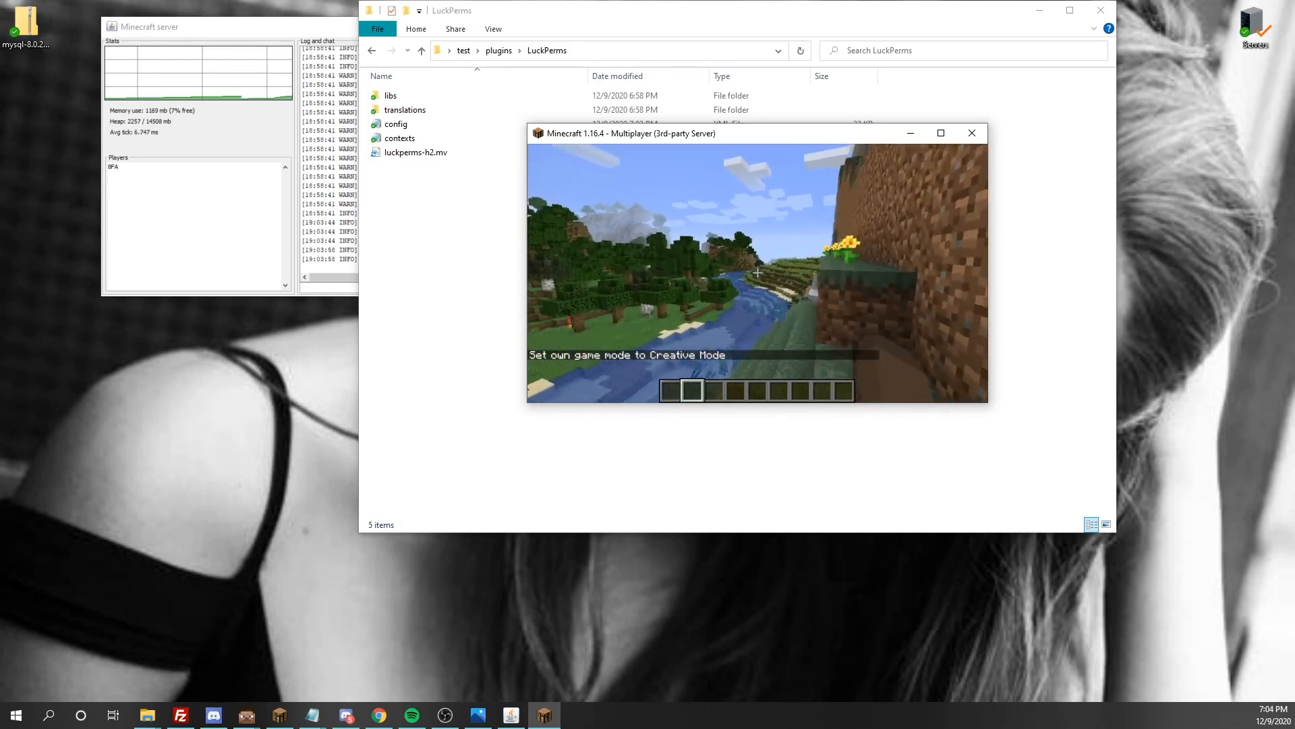
Maximize the Minecraft window and resume the game
{"action": "key", "text": "Escape"}
{"action": "double_click", "coordinate": [787, 138]}
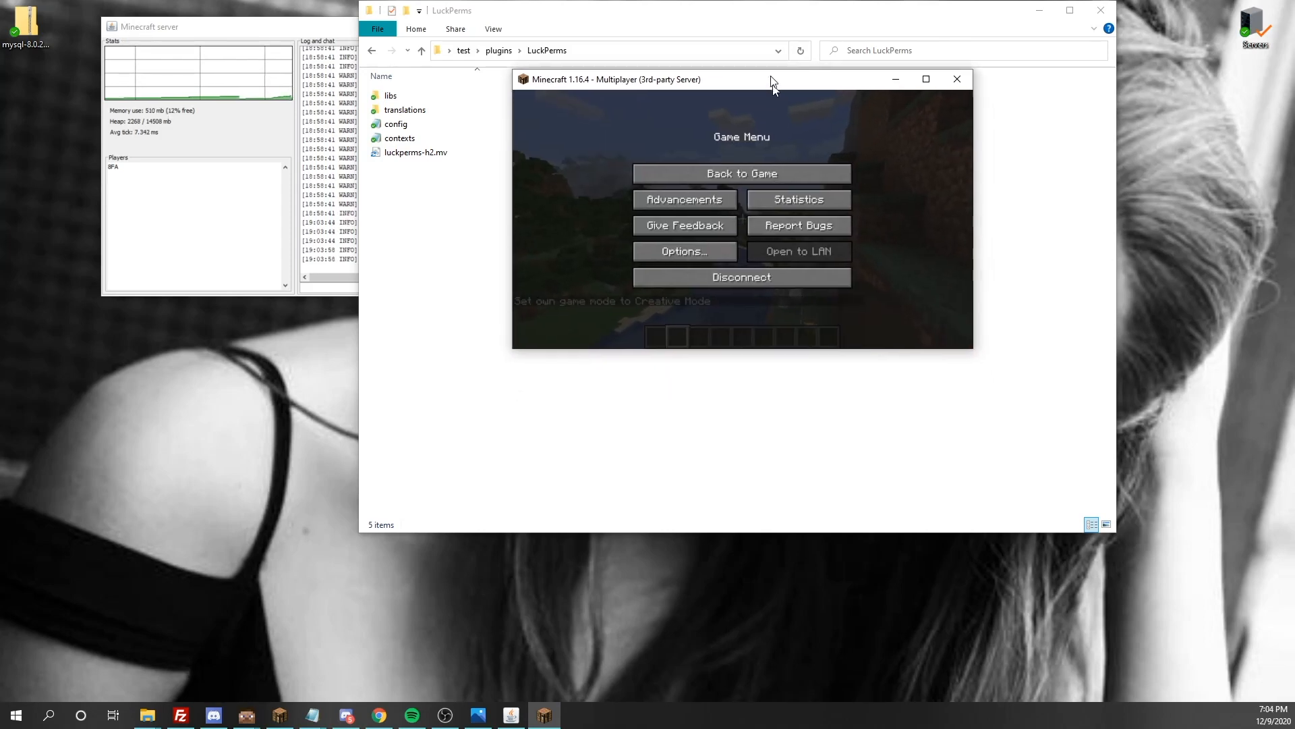
{"action": "key", "text": "Escape"}
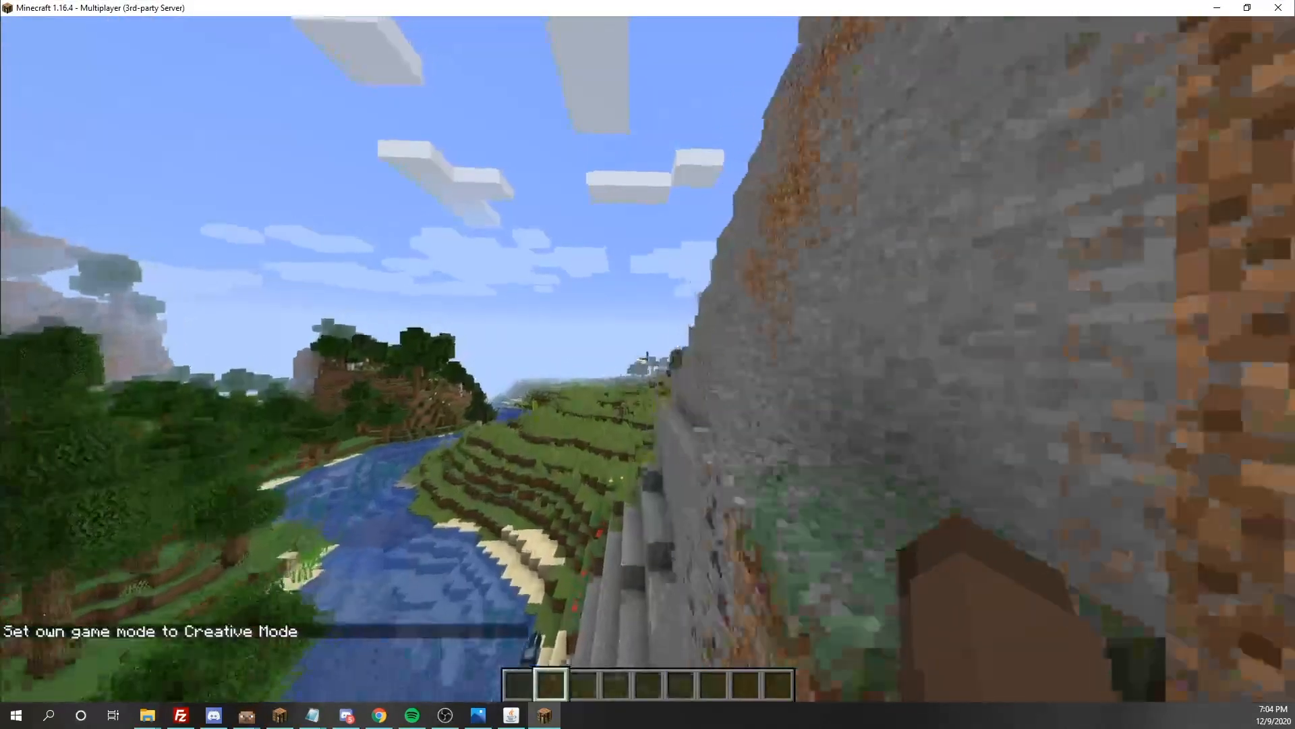
{"action": "key", "text": "slash"}
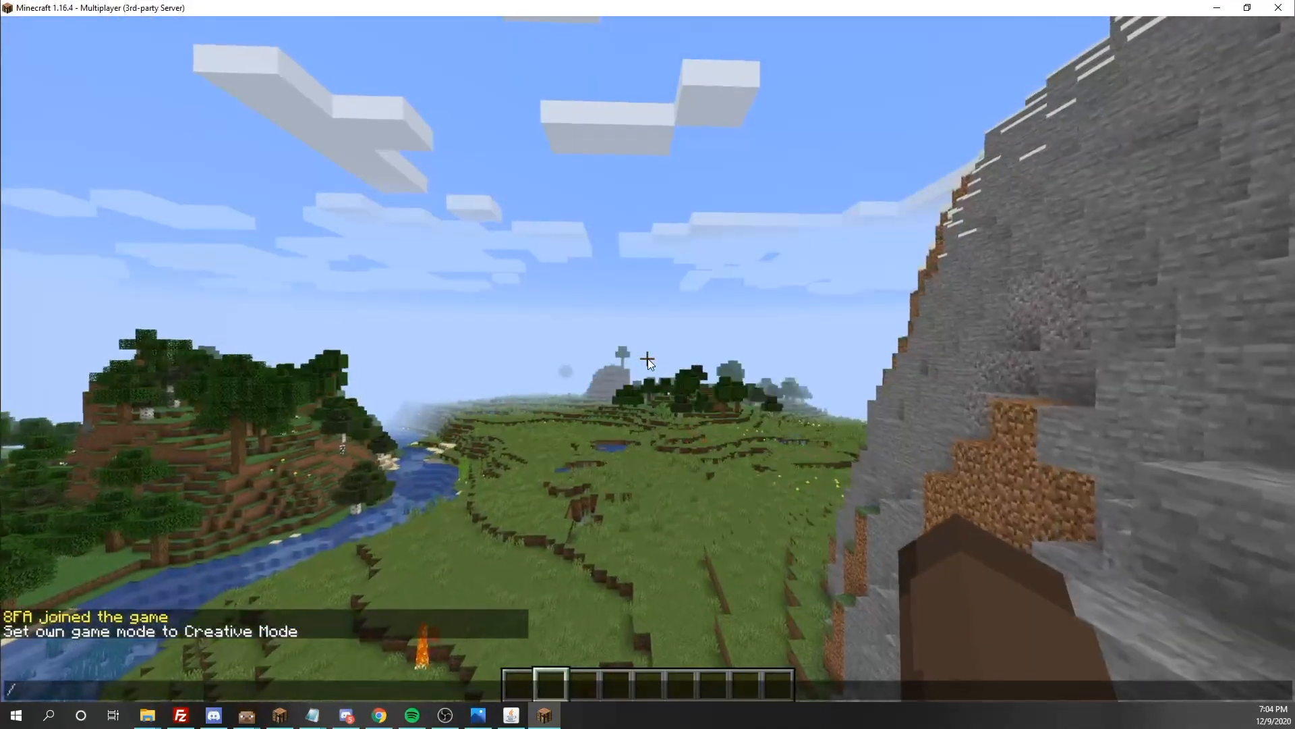
{"action": "key", "text": "Escape"}
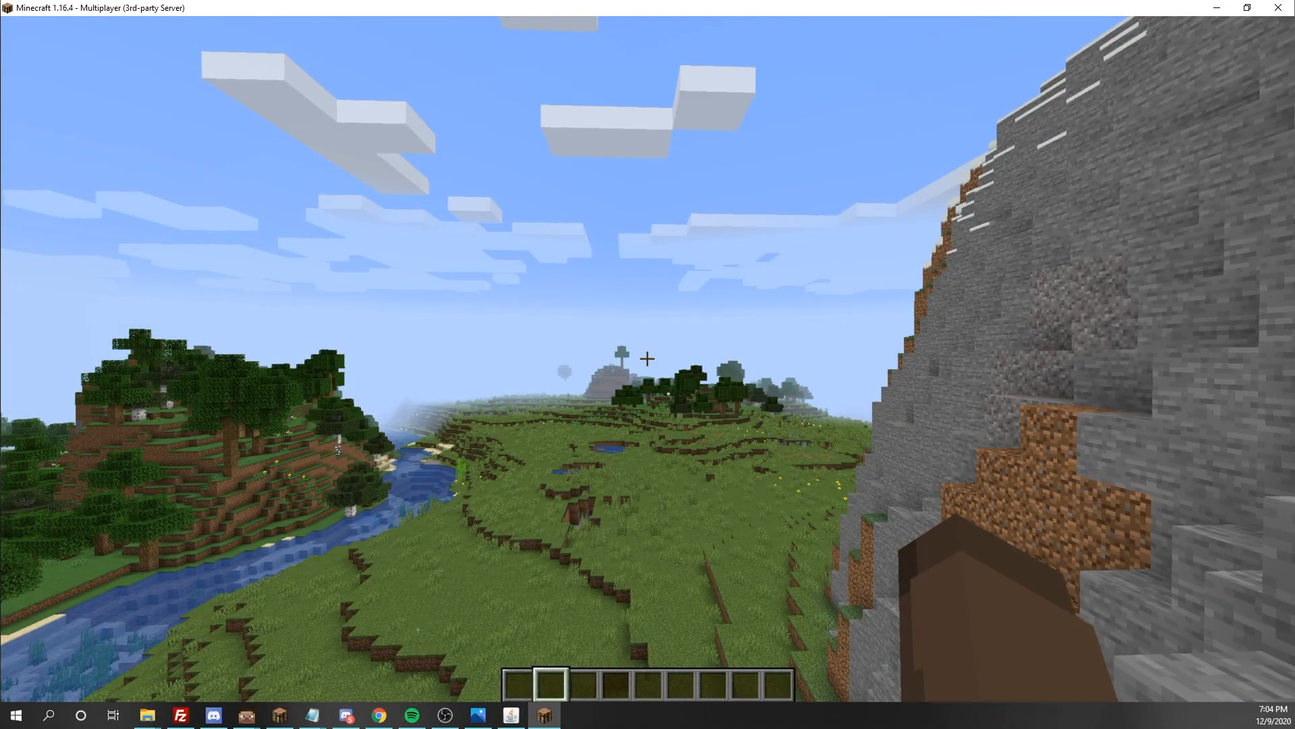
{"action": "key", "text": "w"}
{"action": "key", "text": "w"}
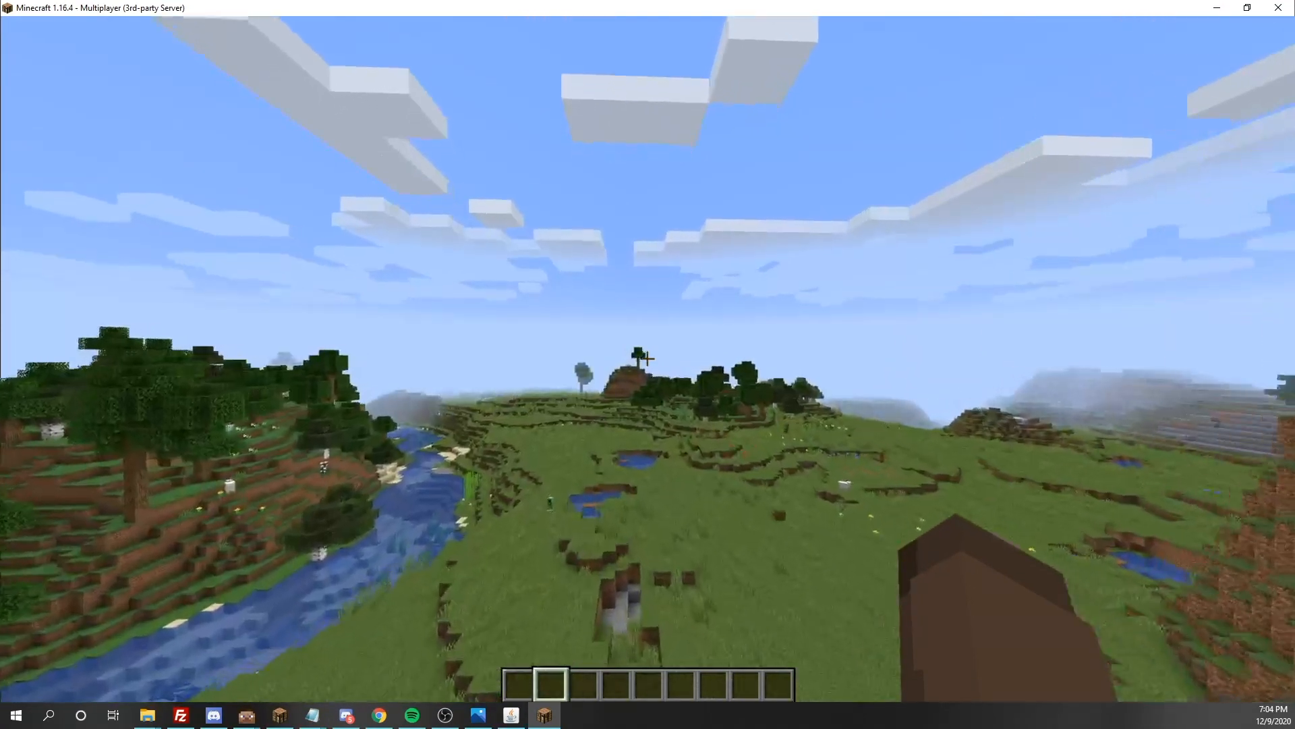
{"action": "key", "text": "w"}
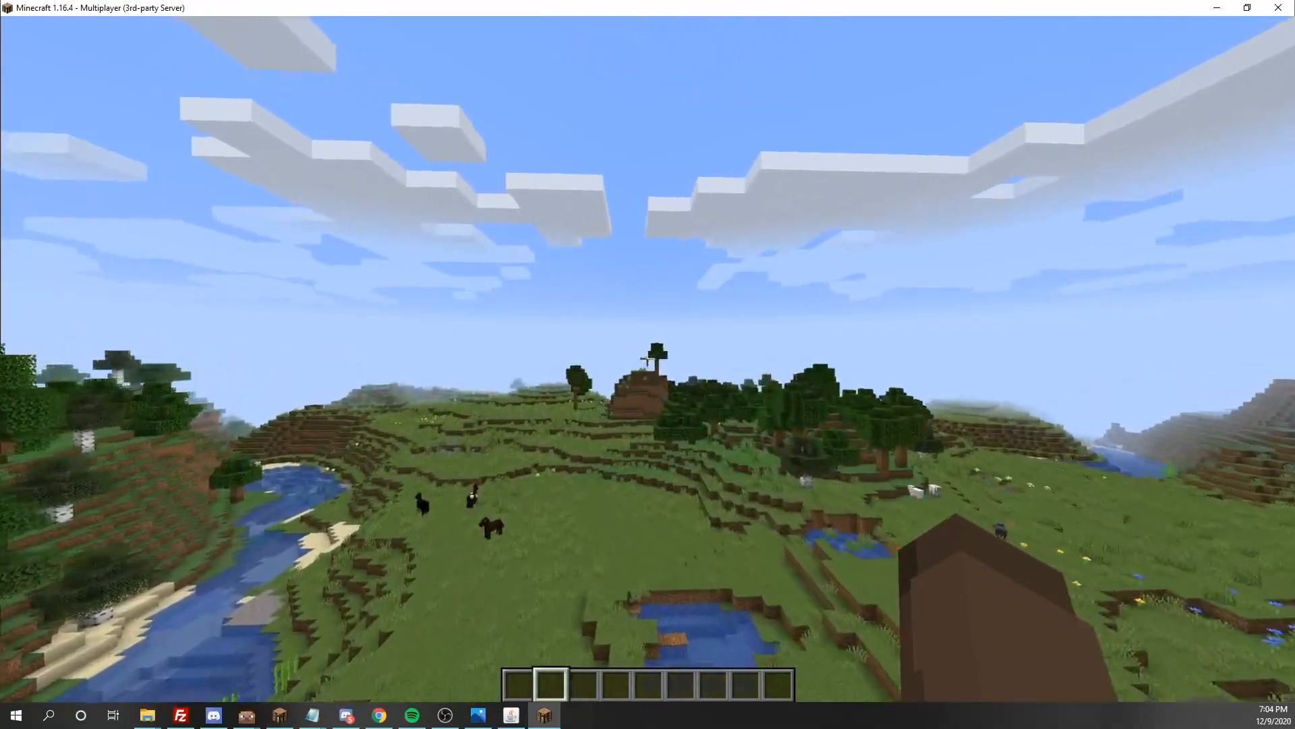
{"action": "key", "text": "w"}
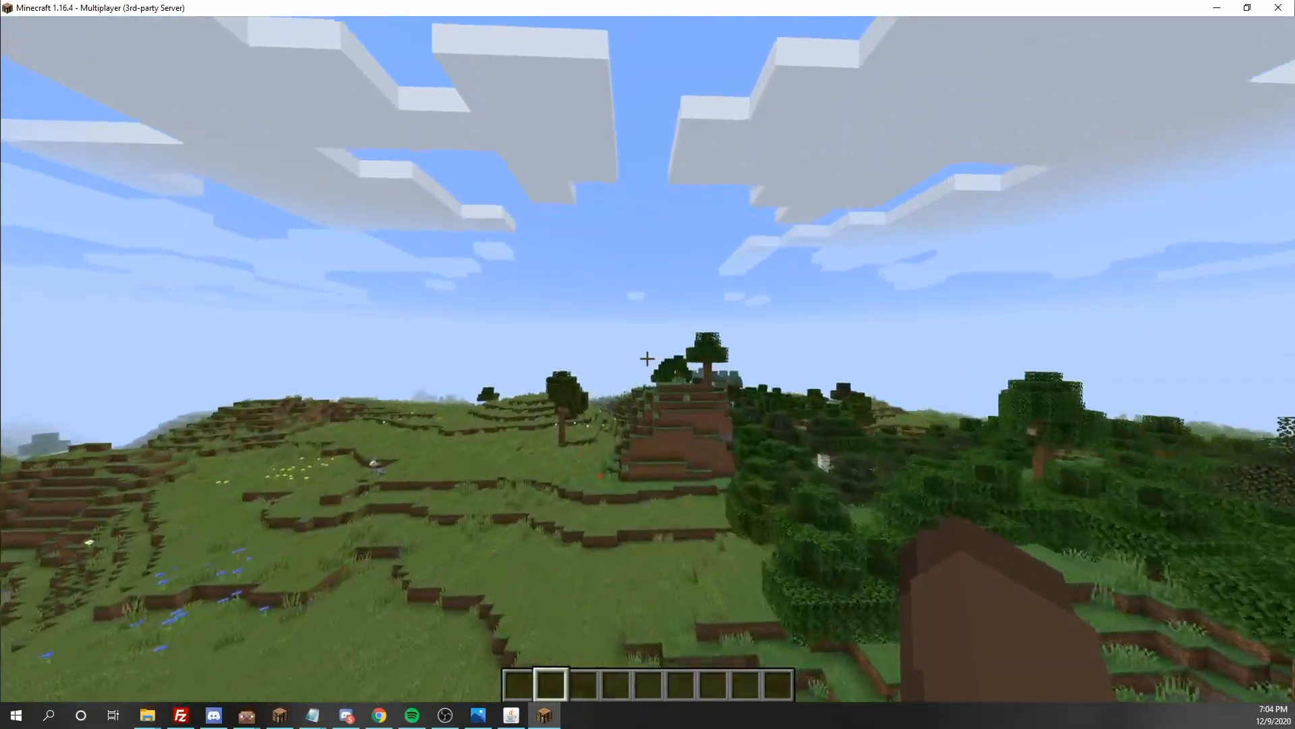
{"action": "key", "text": "w"}
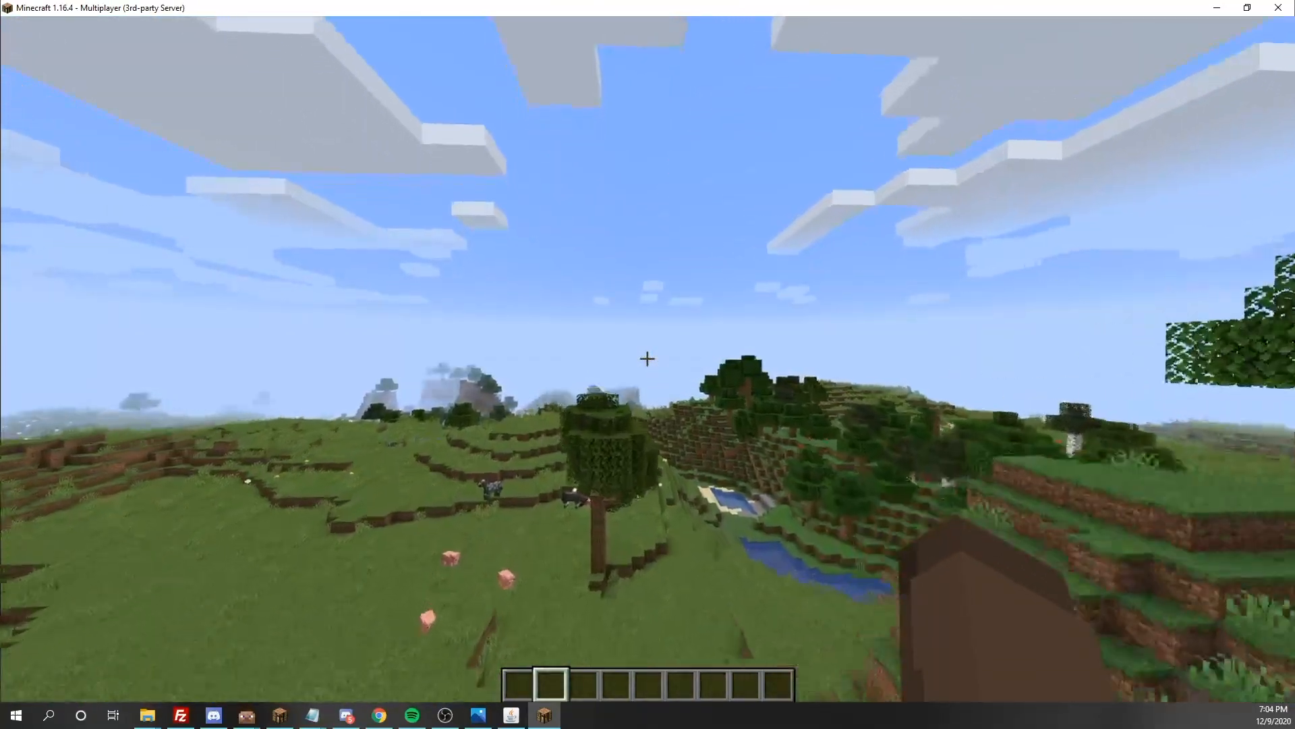
{"action": "key", "text": "w"}
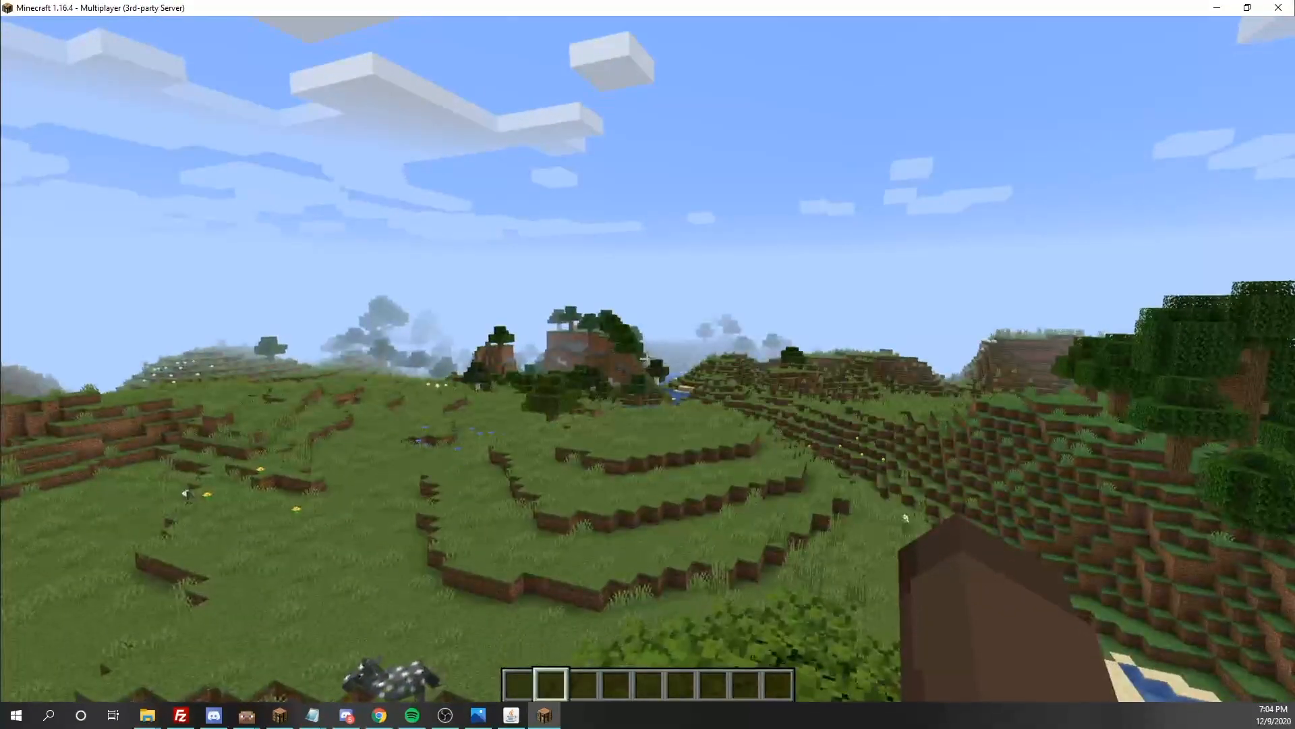
{"action": "key", "text": "Escape"}
{"action": "key", "text": "Escape"}
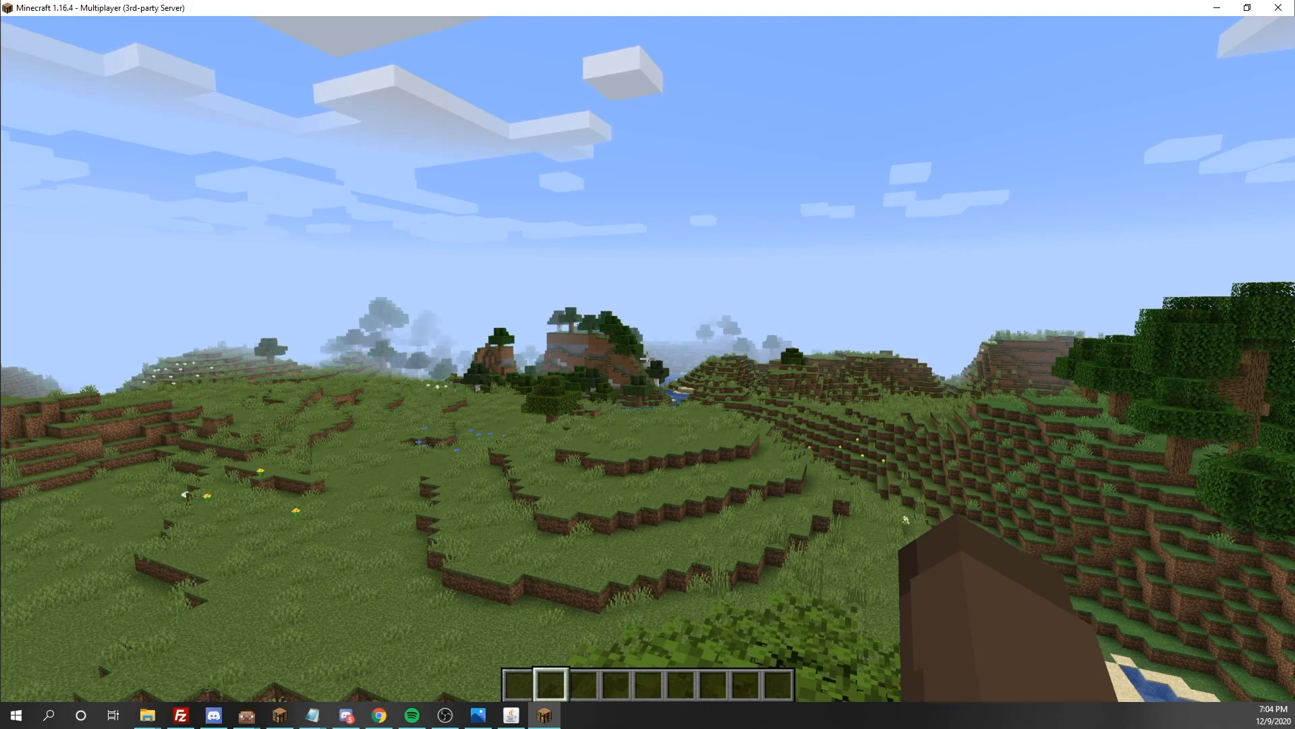
Start the command /lp group default and browse its suggested subcommands
{"action": "key", "text": "slash"}
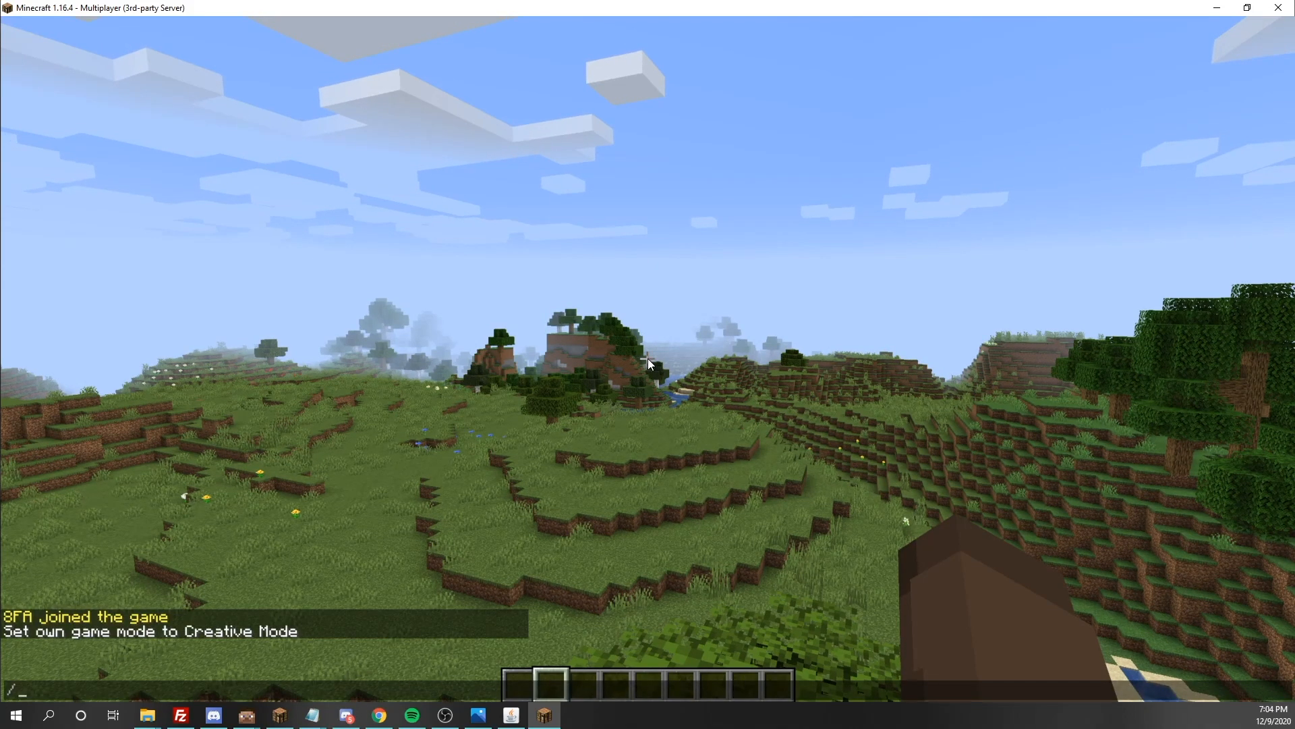
{"action": "type", "text": "lp group d"}
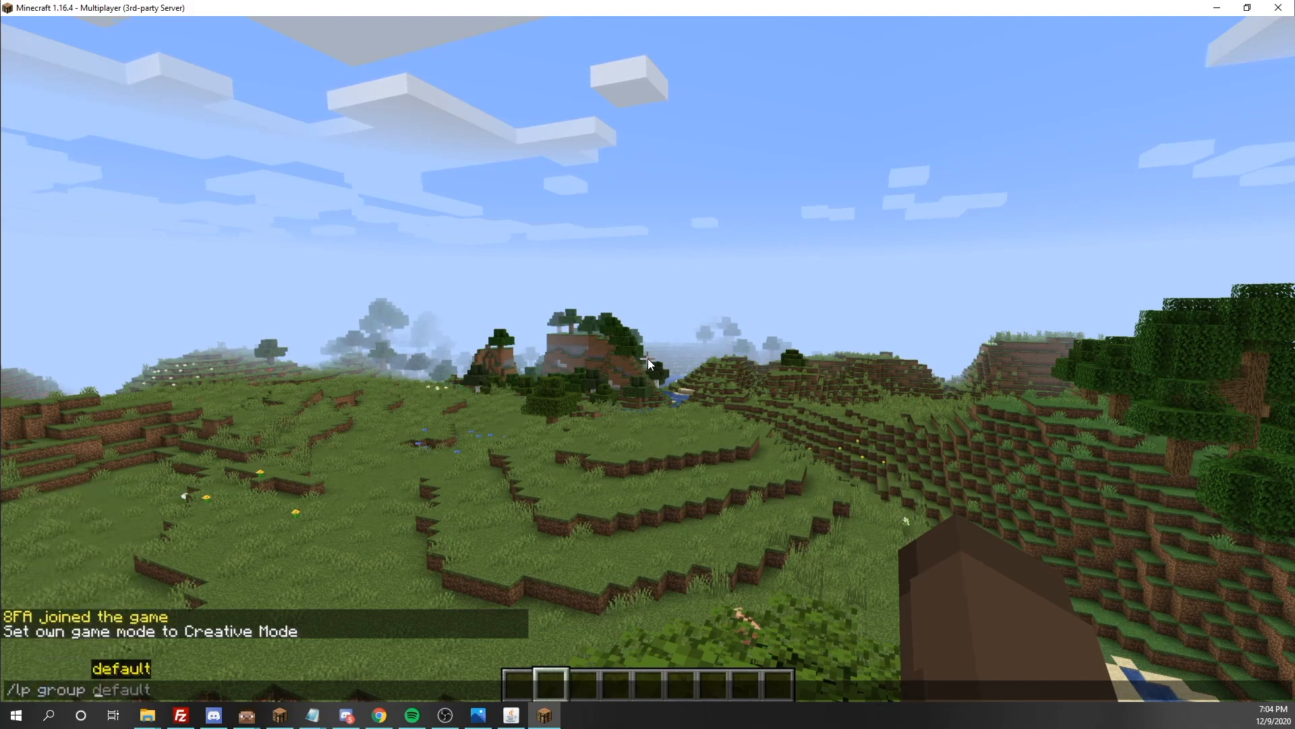
{"action": "key", "text": "Tab"}
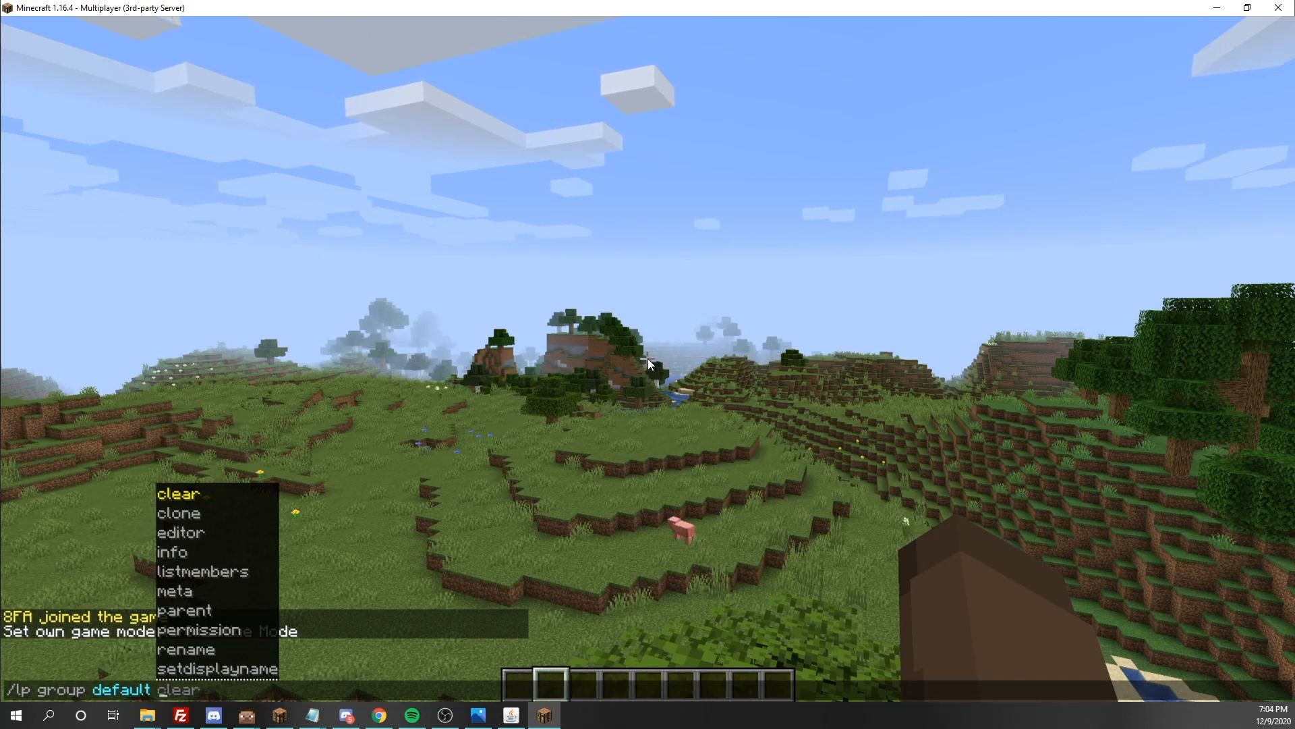
{"action": "key", "text": "Tab"}
{"action": "key", "text": "Tab"}
{"action": "key", "text": "Tab"}
{"action": "key", "text": "Tab"}
{"action": "key", "text": "Tab"}
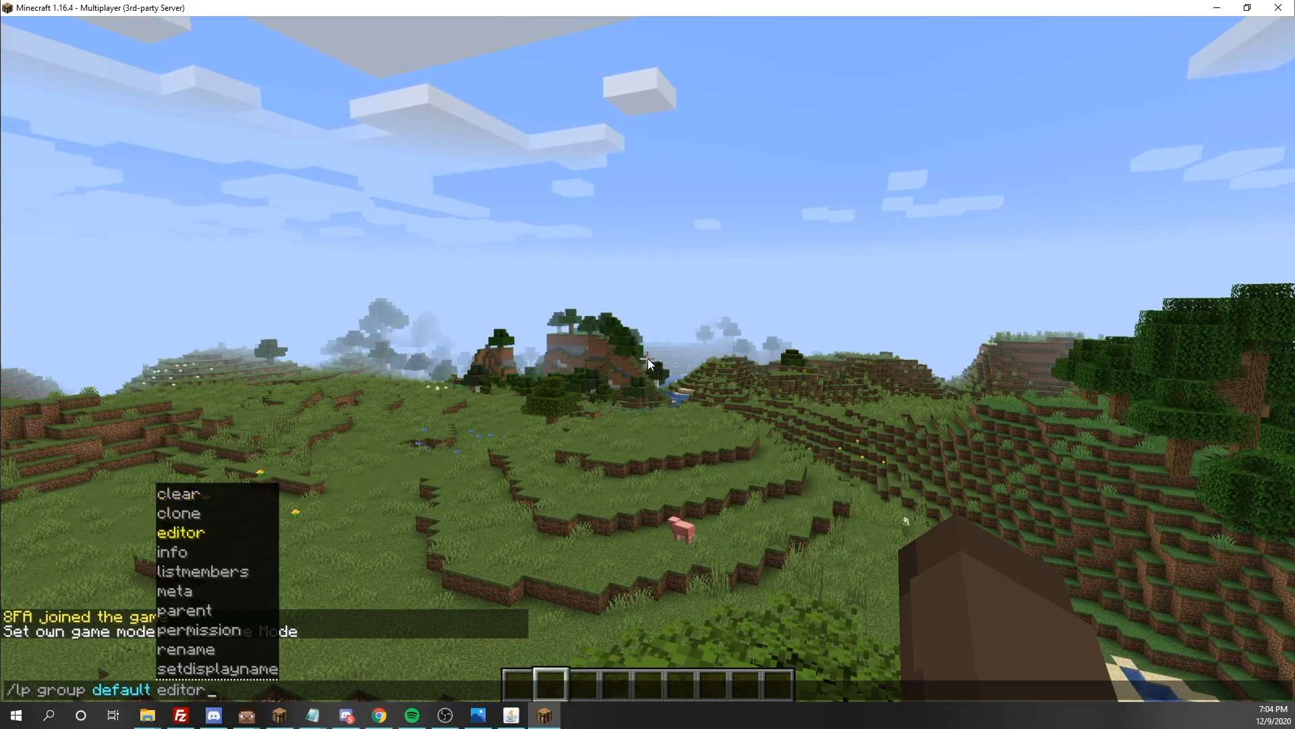
{"action": "key", "text": "BackSpace"}
{"action": "key", "text": "BackSpace"}
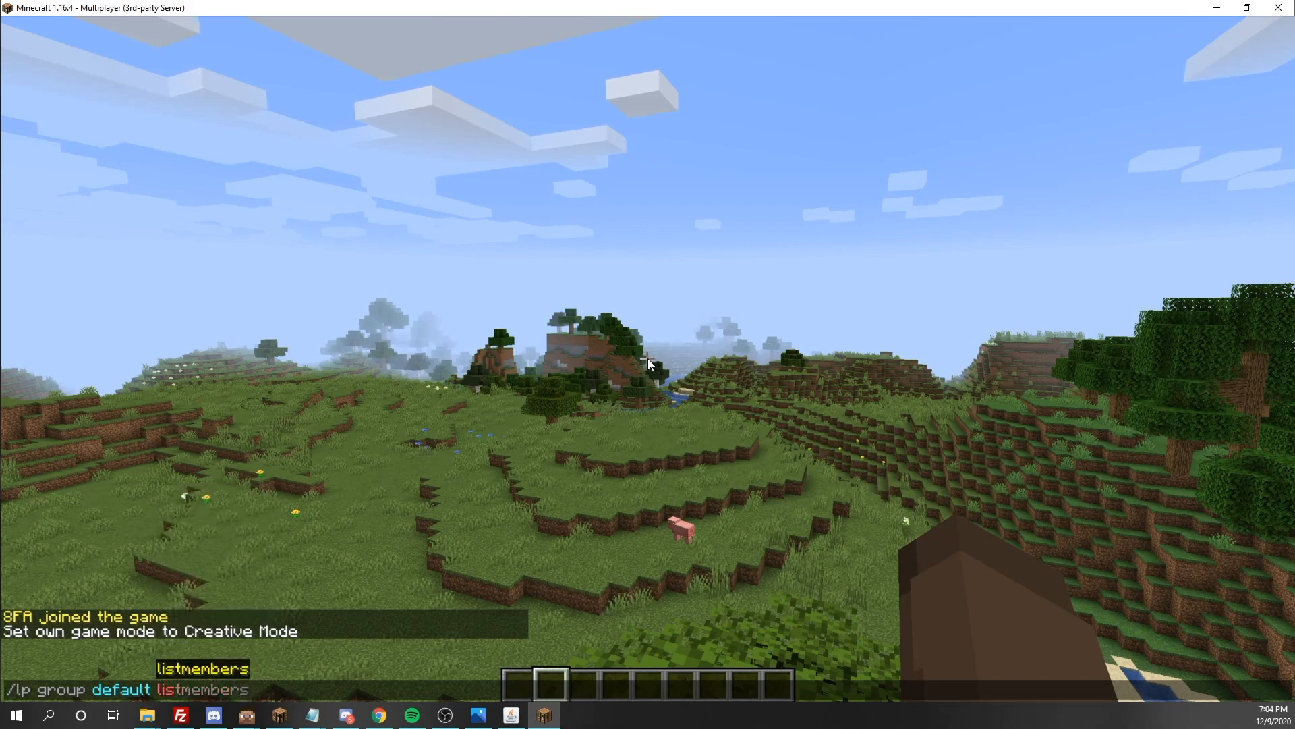
{"action": "key", "text": "BackSpace"}
{"action": "key", "text": "BackSpace"}
{"action": "key", "text": "BackSpace"}
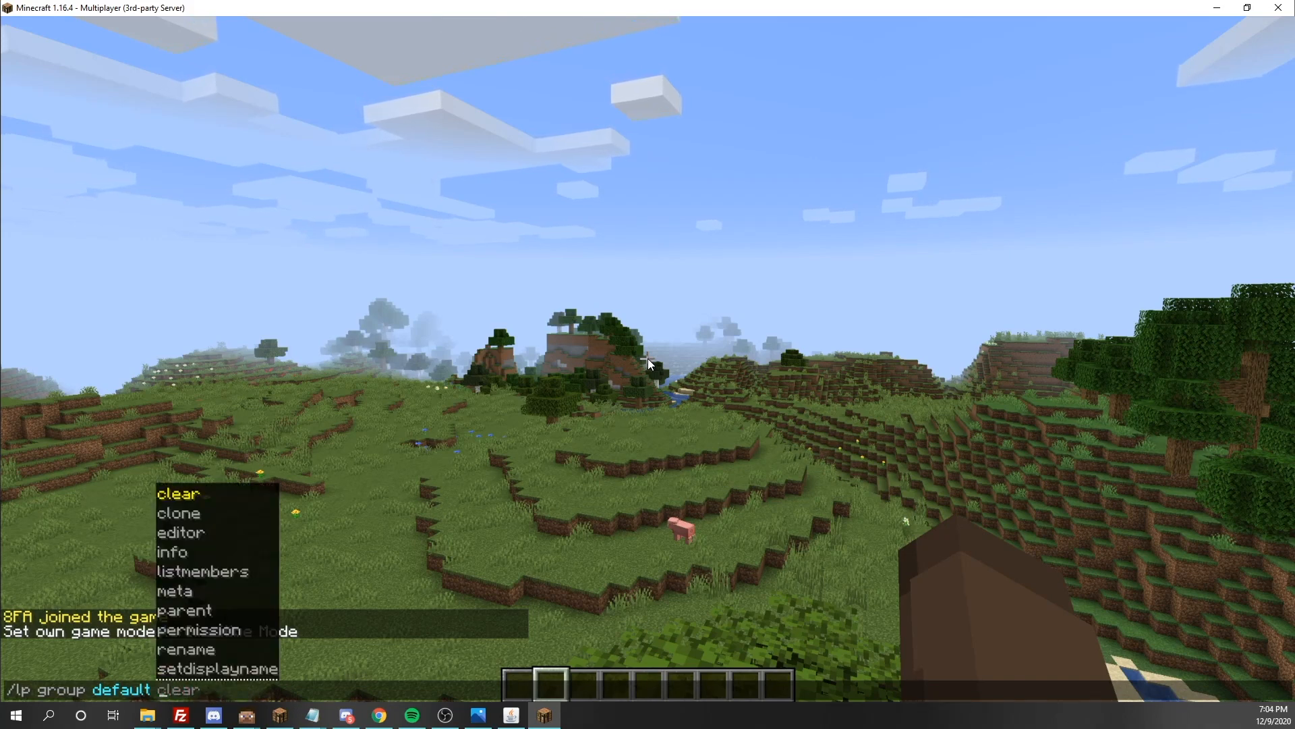
{"action": "key", "text": "BackSpace"}
{"action": "key", "text": "BackSpace"}
{"action": "key", "text": "BackSpace"}
{"action": "key", "text": "BackSpace"}
{"action": "key", "text": "BackSpace"}
{"action": "key", "text": "BackSpace"}
{"action": "key", "text": "BackSpace"}
{"action": "type", "text": "p"}
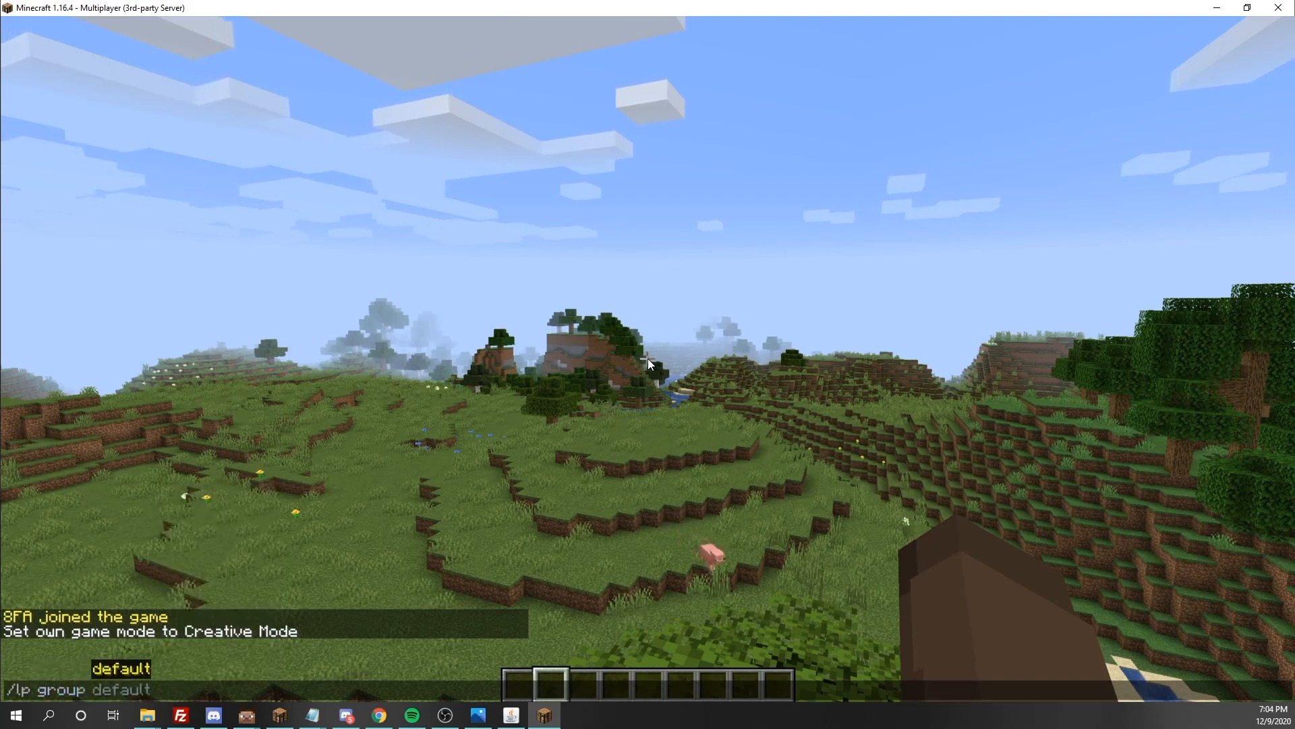
{"action": "key", "text": "Tab"}
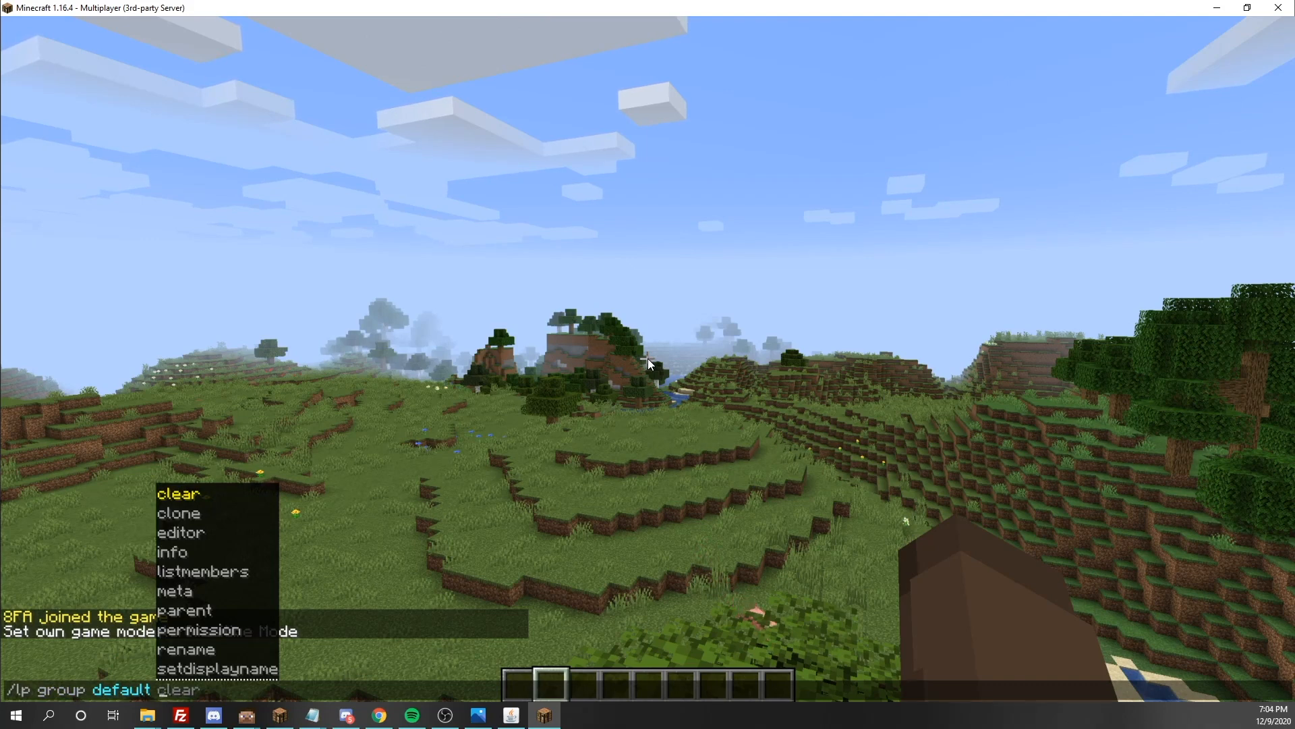
{"action": "key", "text": "Tab"}
{"action": "key", "text": "Tab"}
{"action": "key", "text": "Tab"}
{"action": "key", "text": "Tab"}
{"action": "key", "text": "Tab"}
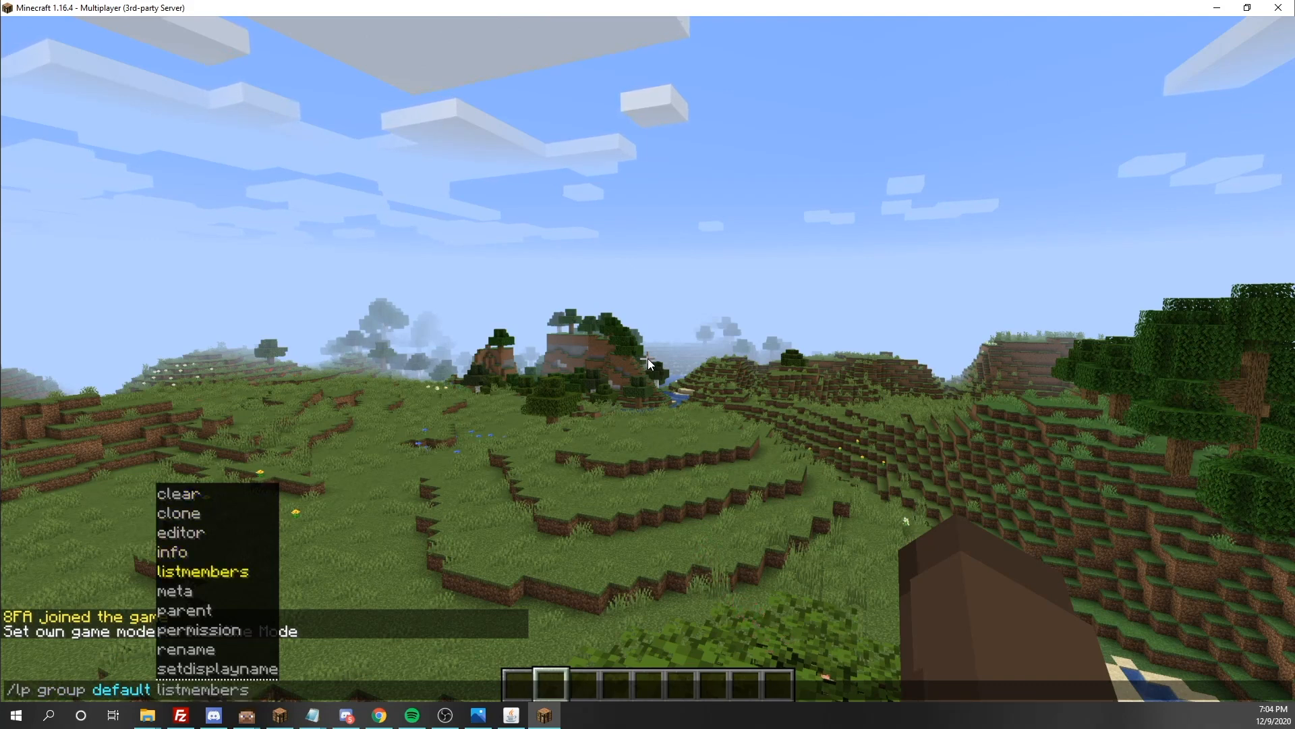
{"action": "key", "text": "Tab"}
{"action": "key", "text": "BackSpace"}
{"action": "key", "text": "BackSpace"}
{"action": "key", "text": "BackSpace"}
{"action": "key", "text": "BackSpace"}
{"action": "key", "text": "BackSpace"}
{"action": "key", "text": "BackSpace"}
{"action": "key", "text": "BackSpace"}
{"action": "key", "text": "BackSpace"}
{"action": "key", "text": "BackSpace"}
{"action": "key", "text": "BackSpace"}
{"action": "key", "text": "BackSpace"}
{"action": "key", "text": "BackSpace"}
{"action": "key", "text": "BackSpace"}
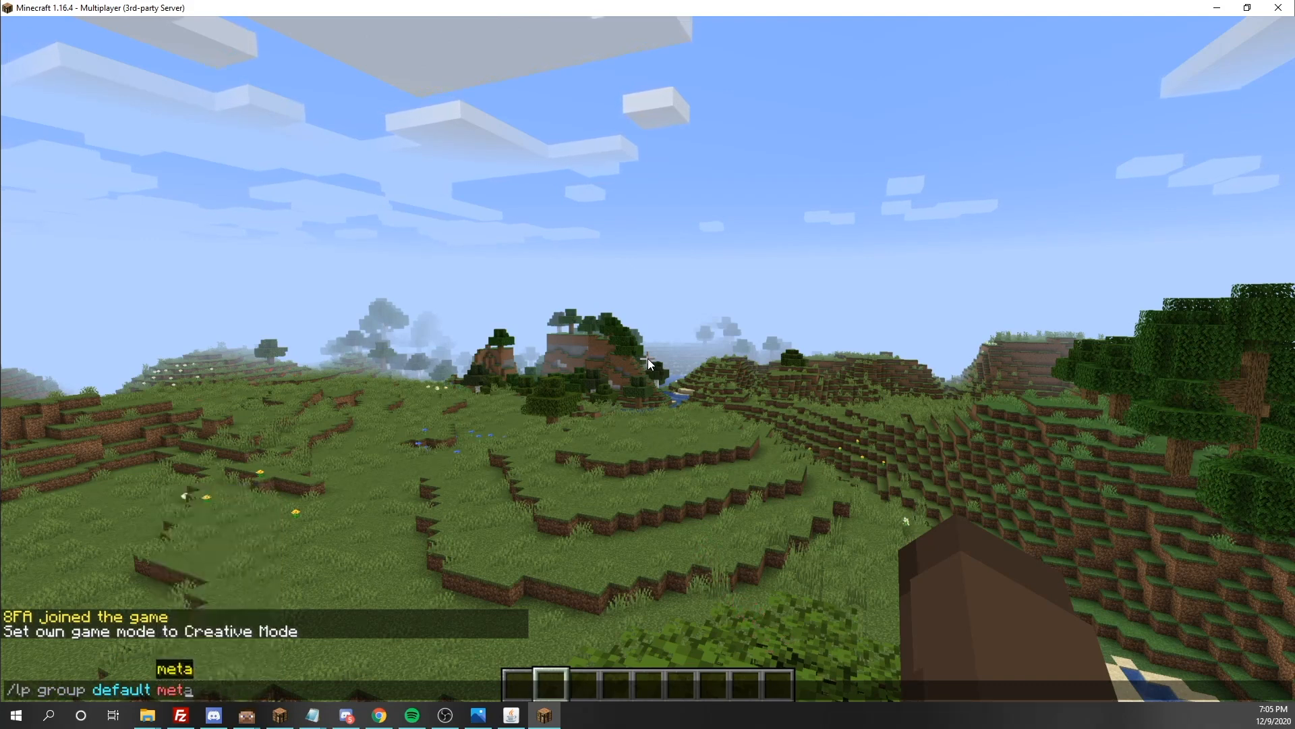
{"action": "key", "text": "BackSpace"}
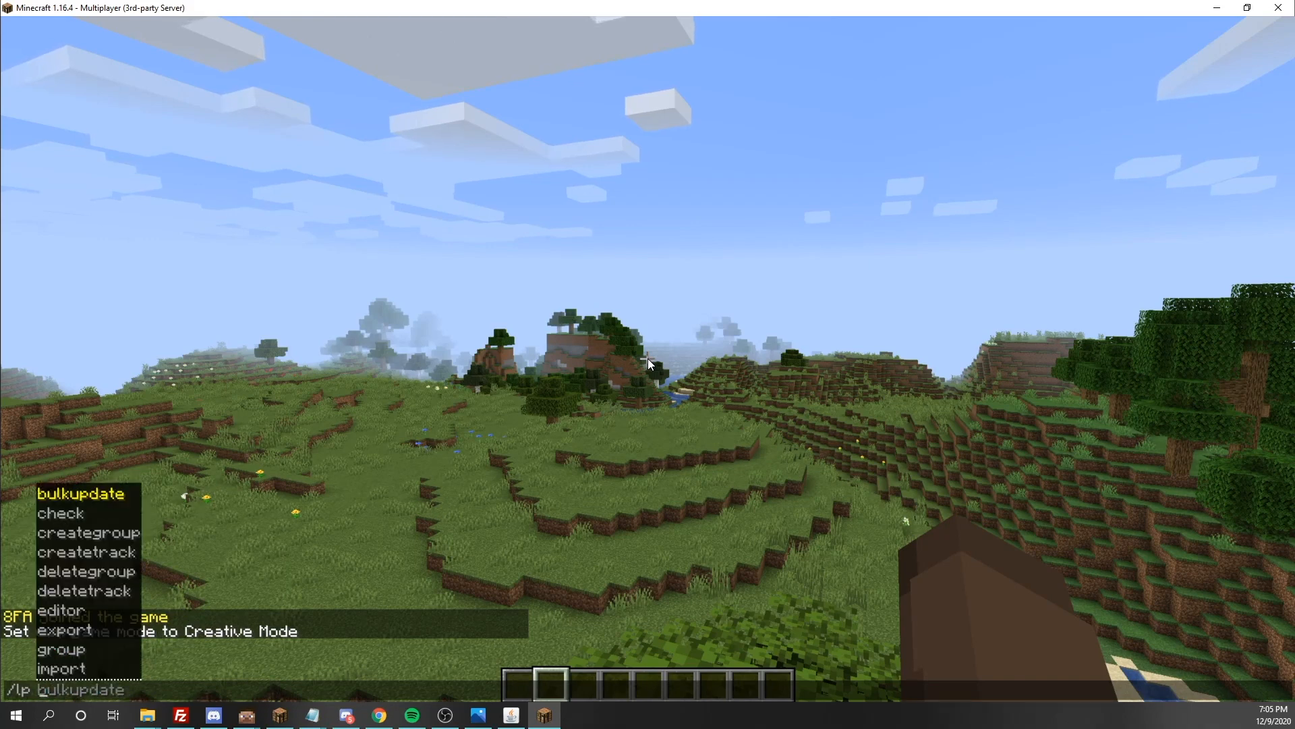
{"action": "type", "text": "h"}
{"action": "key", "text": "BackSpace"}
{"action": "type", "text": "group"}
{"action": "key", "text": "BackSpace"}
{"action": "key", "text": "BackSpace"}
{"action": "key", "text": "BackSpace"}
{"action": "key", "text": "BackSpace"}
{"action": "key", "text": "BackSpace"}
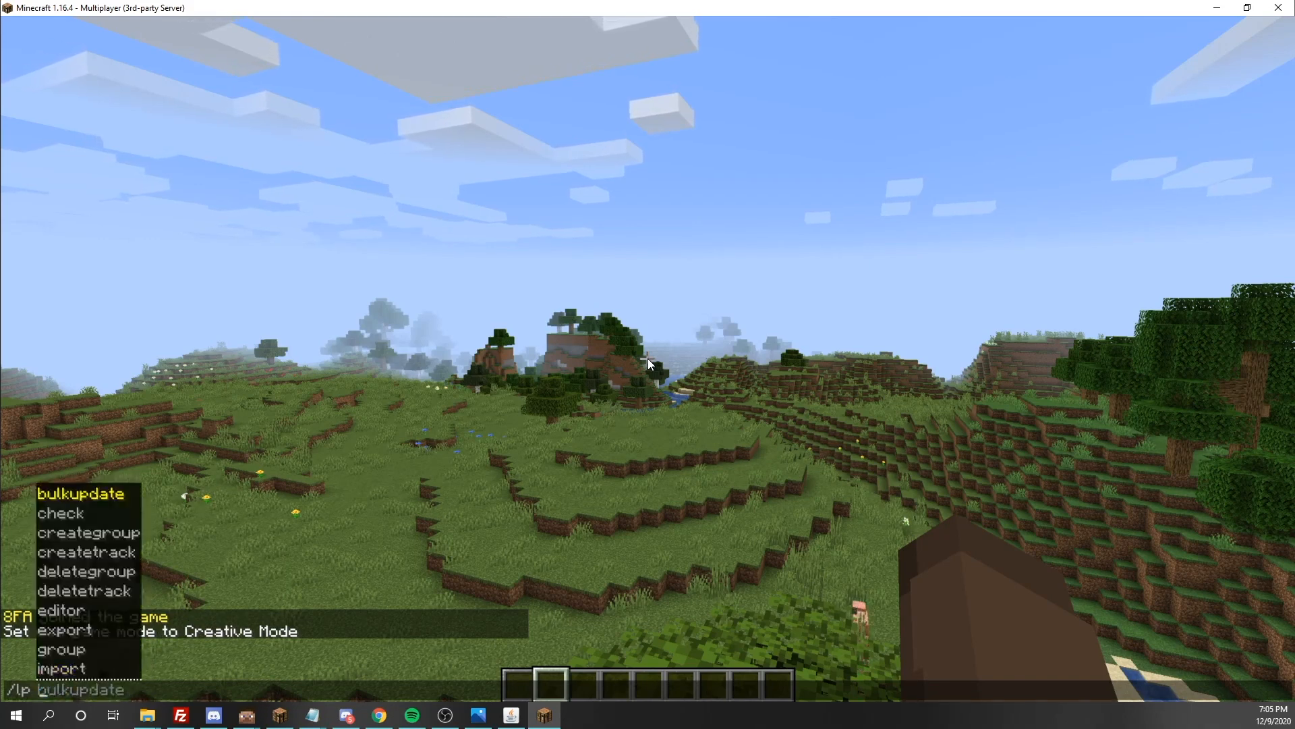
Try to give the player's own account the default parent group with /lp user, the account's username and parent add default
{"action": "type", "text": "user 8FA p"}
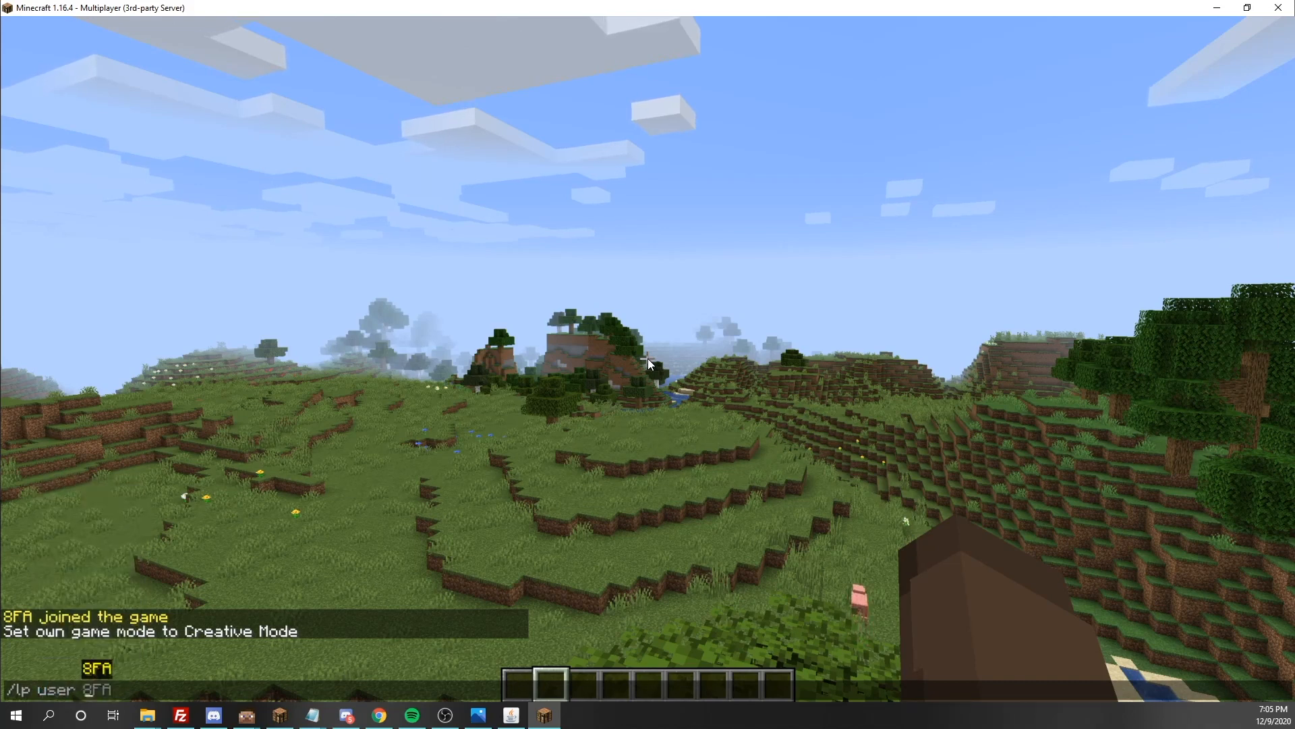
{"action": "key", "text": "Tab"}
{"action": "key", "text": "Tab"}
{"action": "key", "text": "Tab"}
{"action": "key", "text": "Tab"}
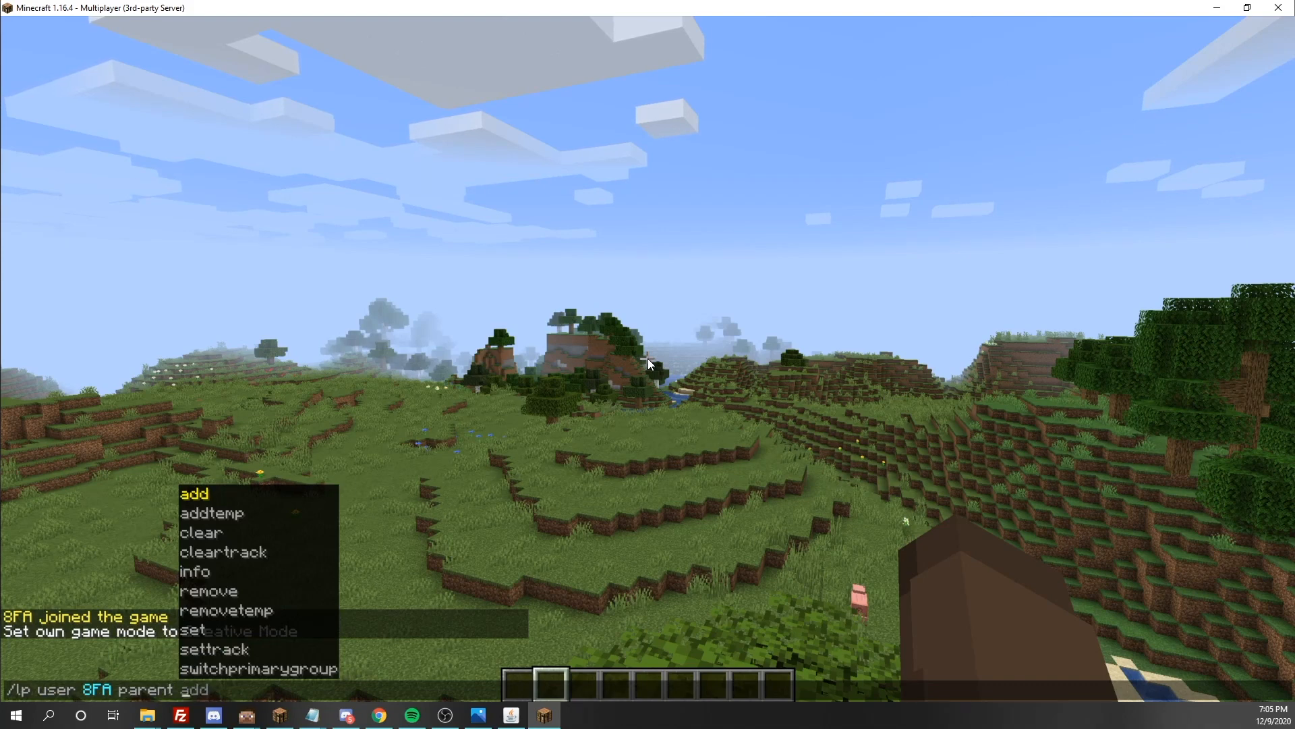
{"action": "type", "text": "a"}
{"action": "key", "text": "Tab"}
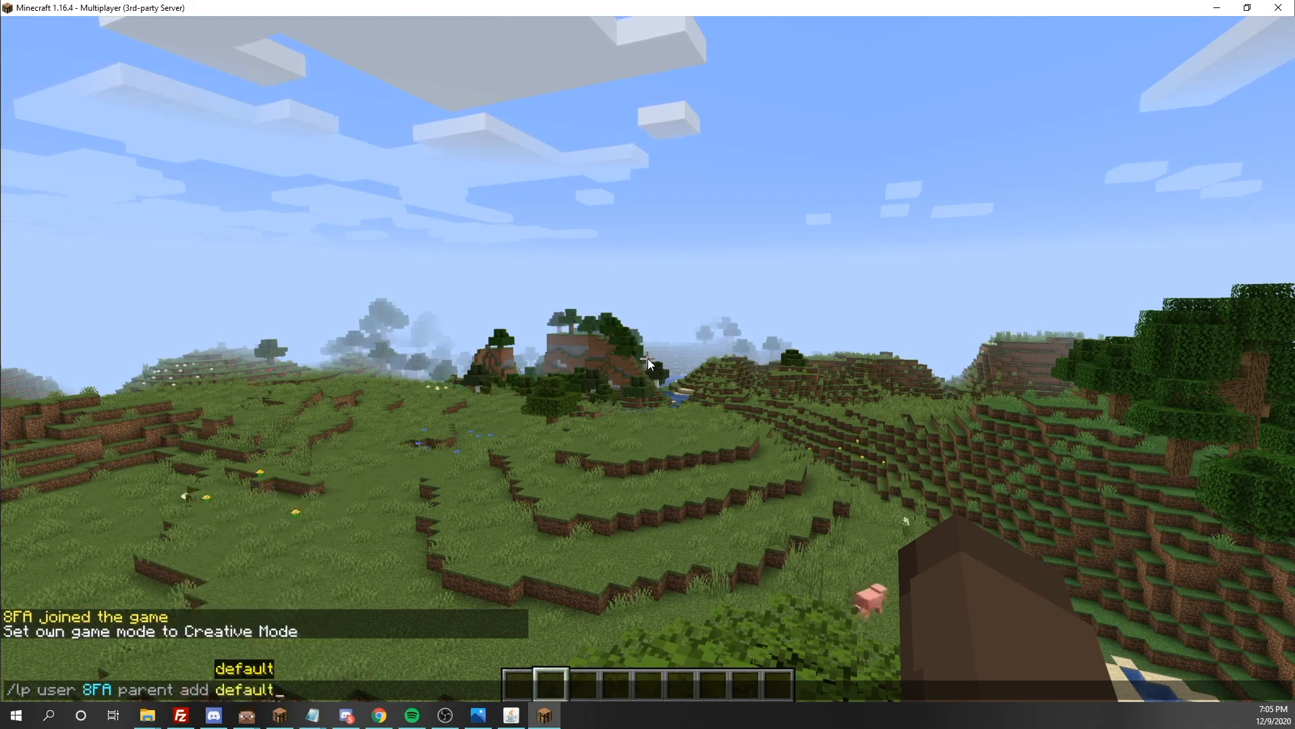
{"action": "key", "text": "Return"}
{"action": "key", "text": "Tab"}
{"action": "key", "text": "w"}
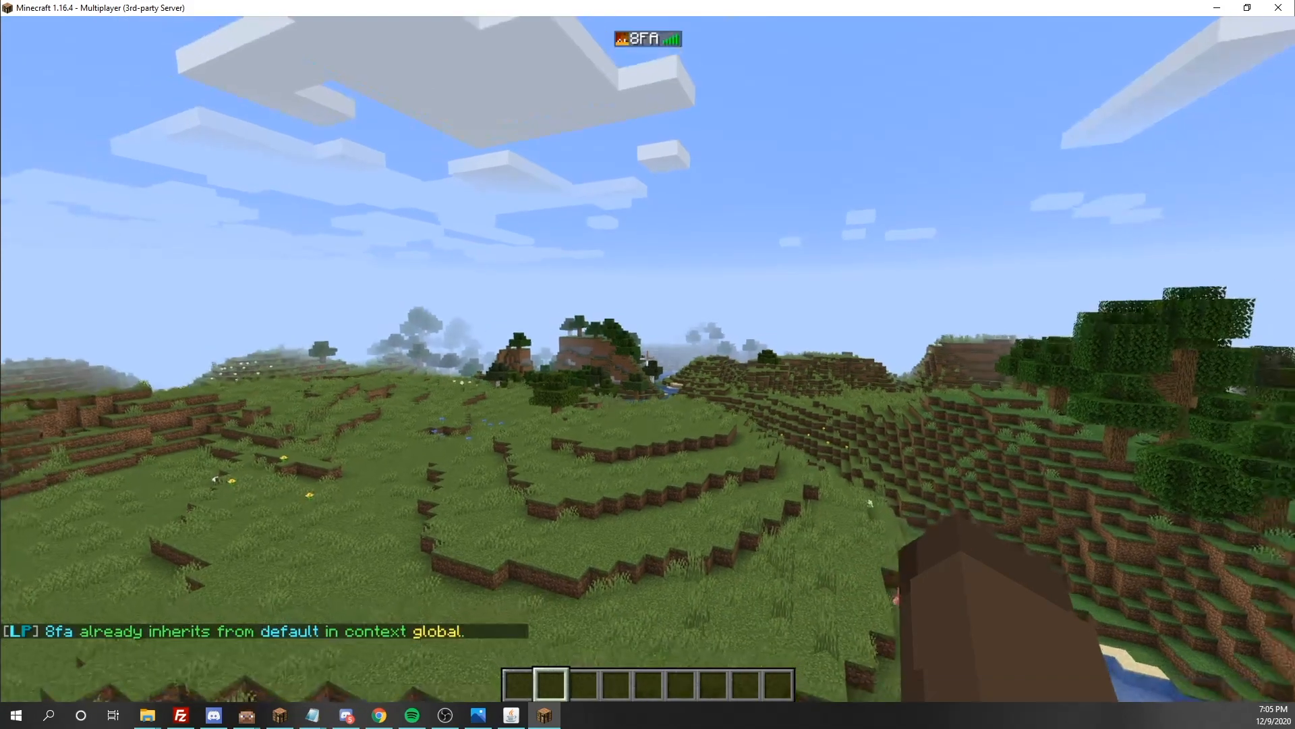
{"action": "key", "text": "w"}
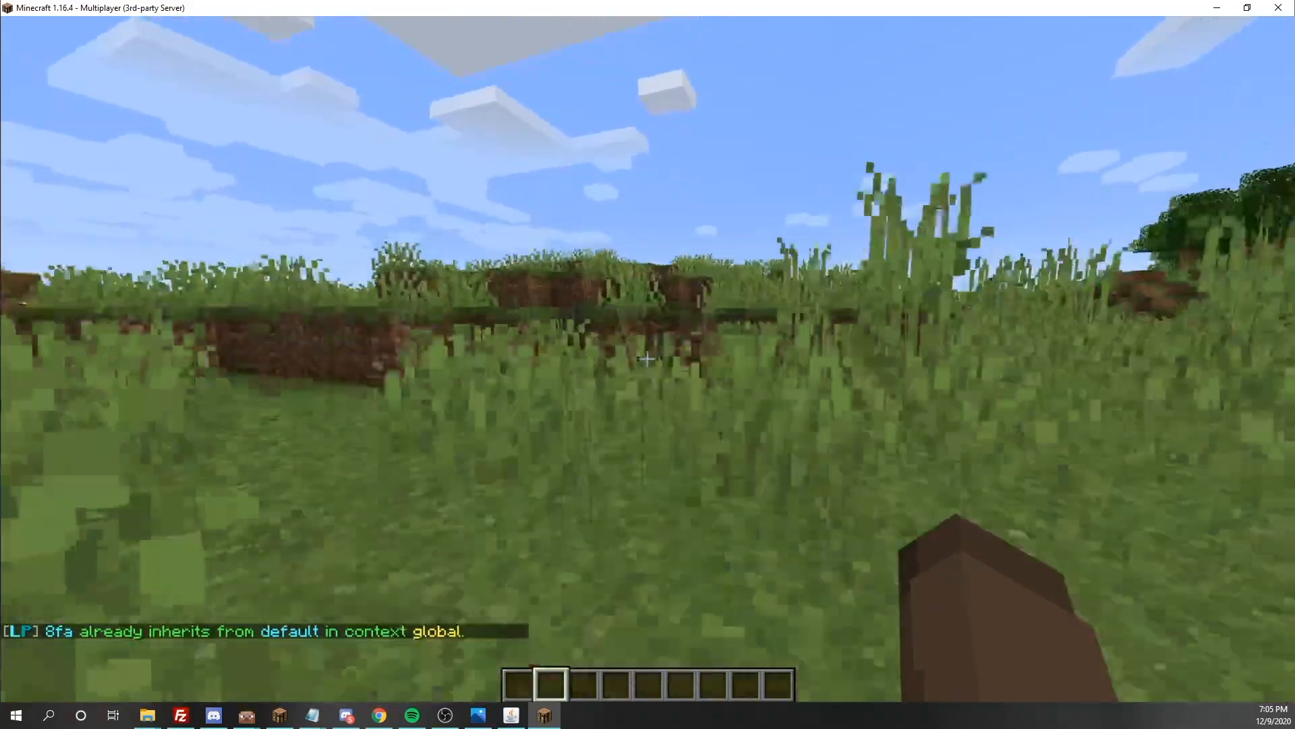
{"action": "key", "text": "space"}
{"action": "key", "text": "w"}
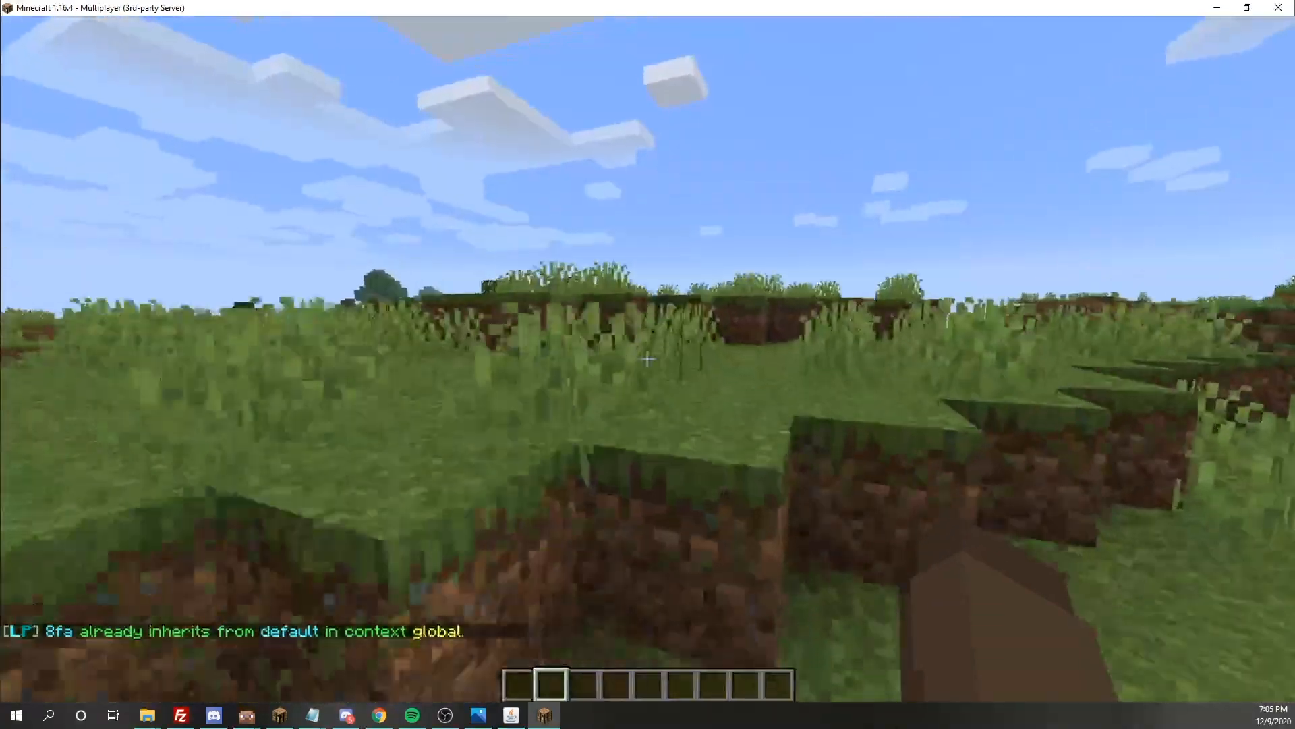
{"action": "key", "text": "space"}
List the player's parent groups with /lp user, the player's own username and parent info
{"action": "type", "text": "w/lp user 8FA"}
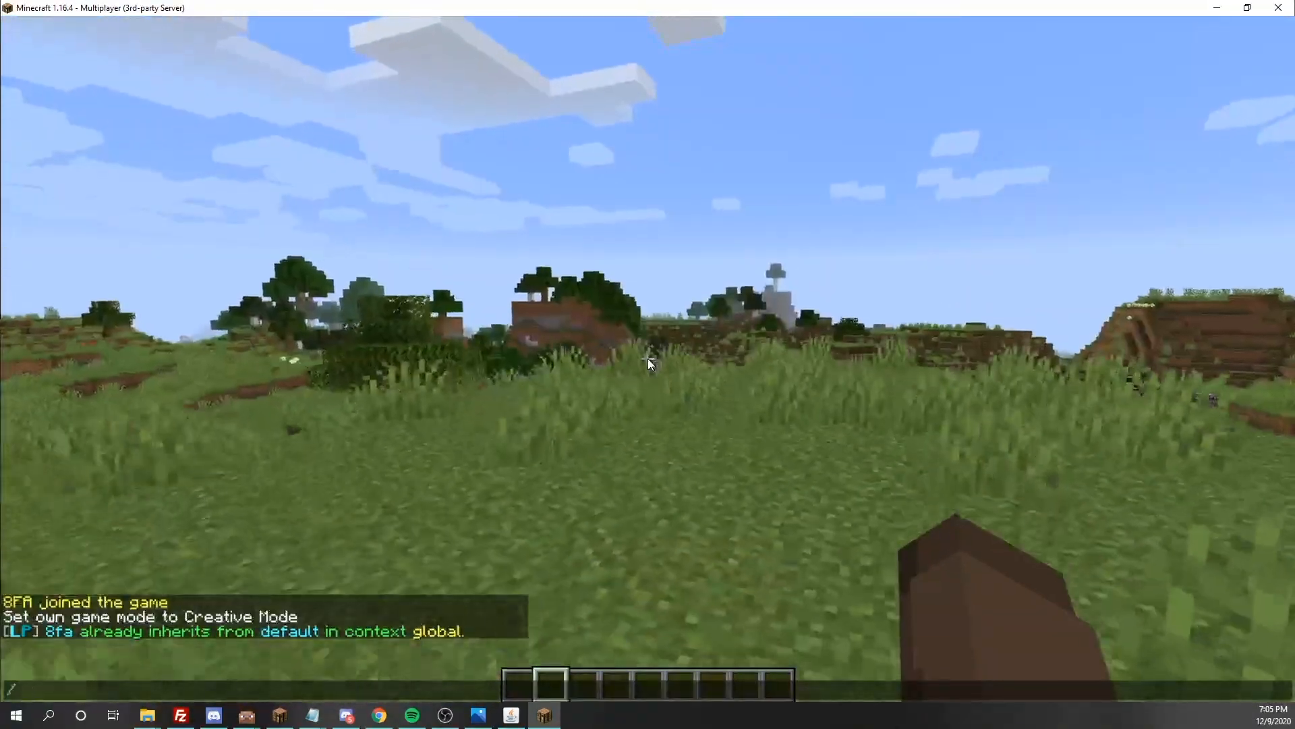
{"action": "type", "text": " p"}
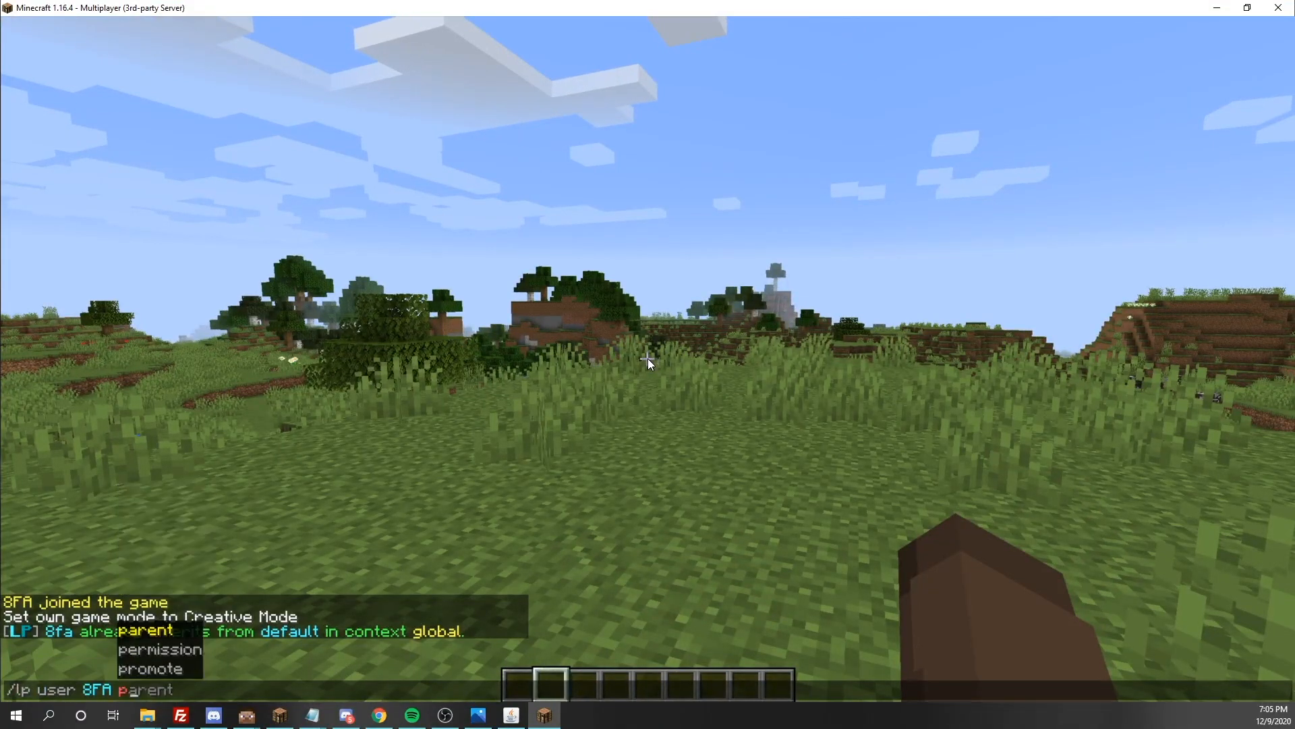
{"action": "key", "text": "Tab"}
{"action": "type", "text": "info"}
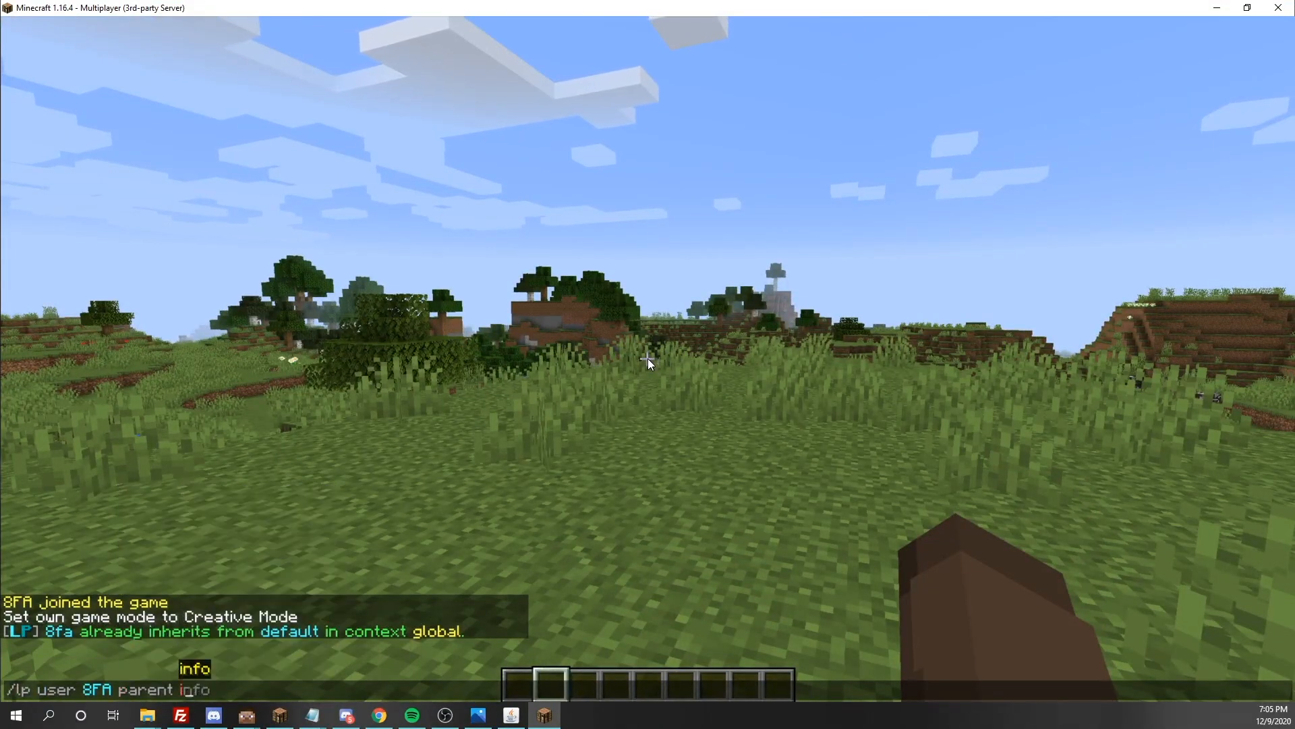
{"action": "key", "text": "Return"}
Remove the default parent group from the player, using the default entry in the listed parents to fill in the removal command
{"action": "type", "text": "w/"}
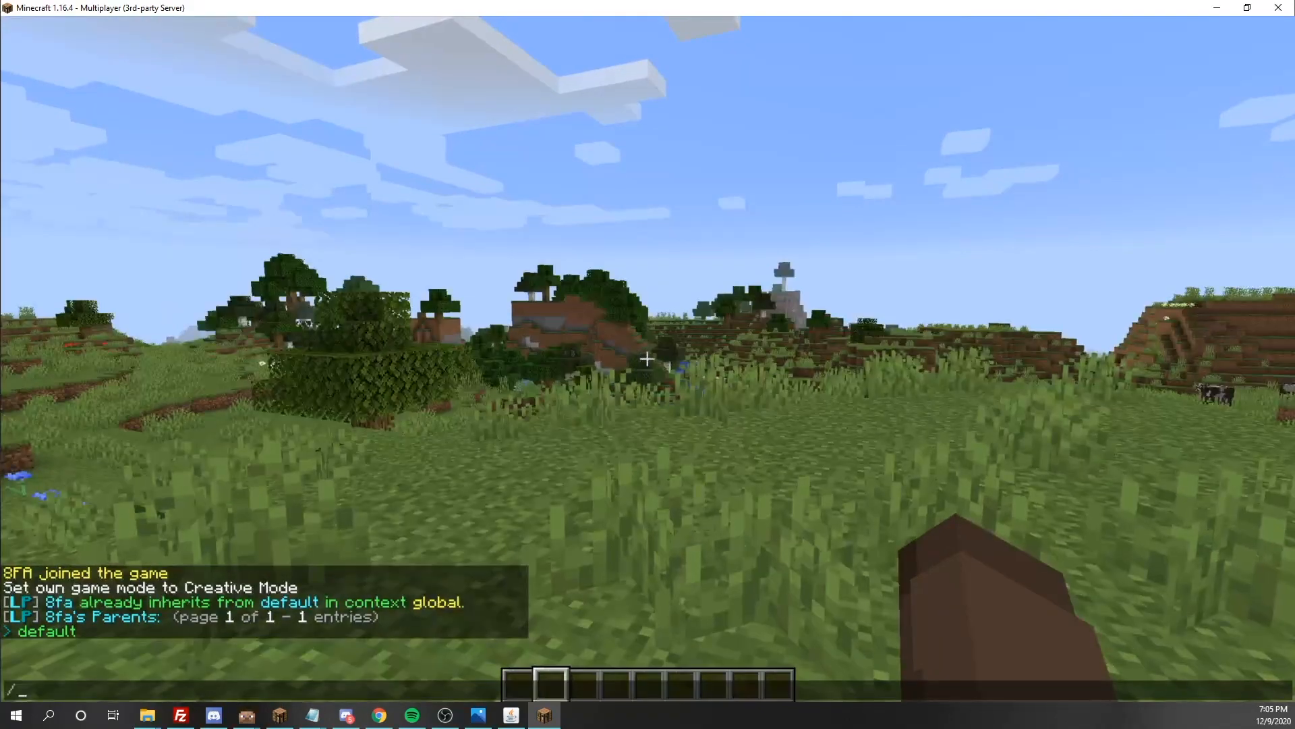
{"action": "left_click", "coordinate": [62, 633]}
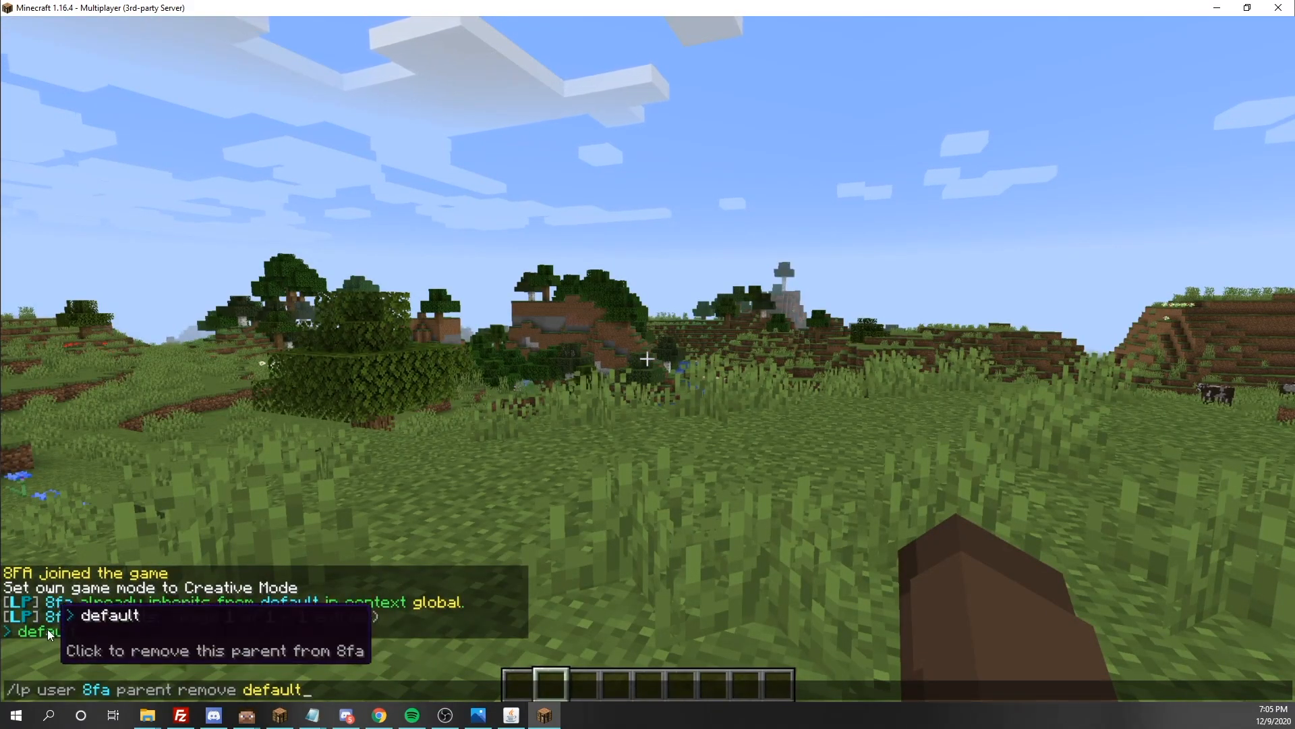
{"action": "key", "text": "Escape"}
{"action": "key", "text": "slash"}
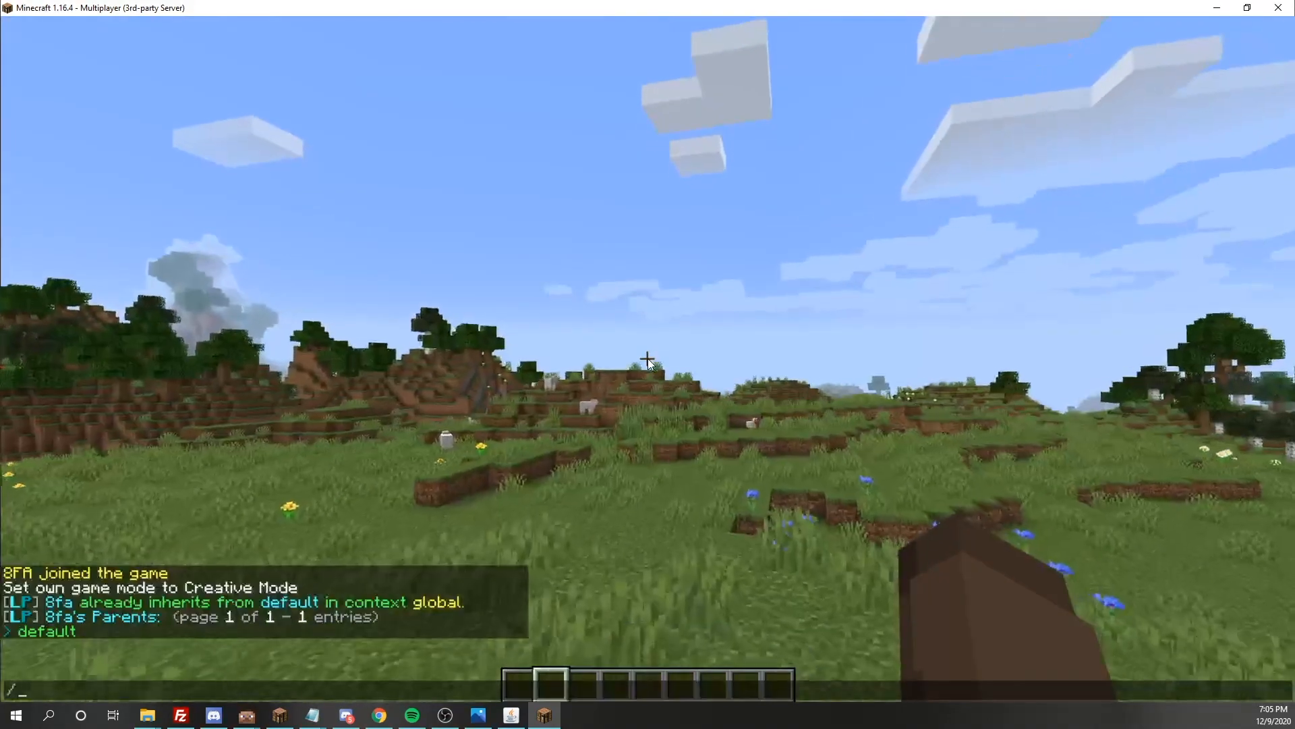
{"action": "left_click", "coordinate": [68, 630]}
{"action": "key", "text": "Return"}
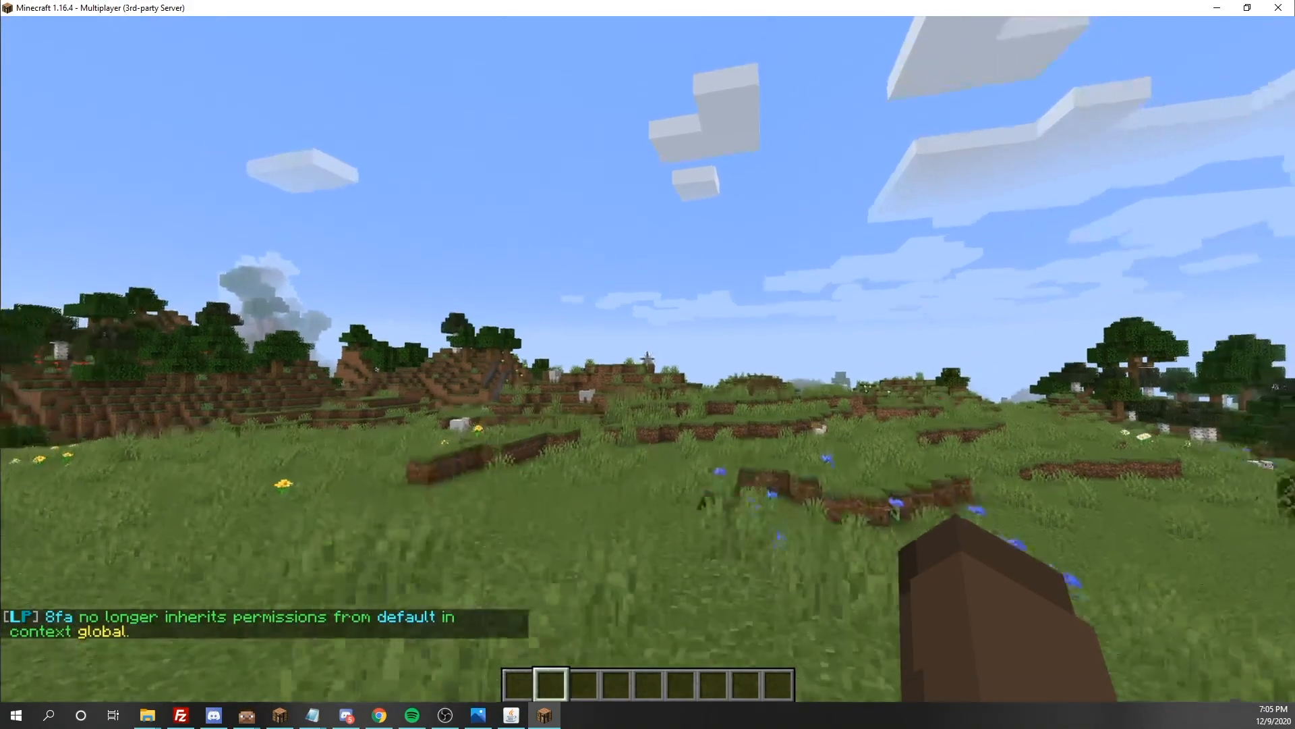
{"action": "key", "text": "w"}
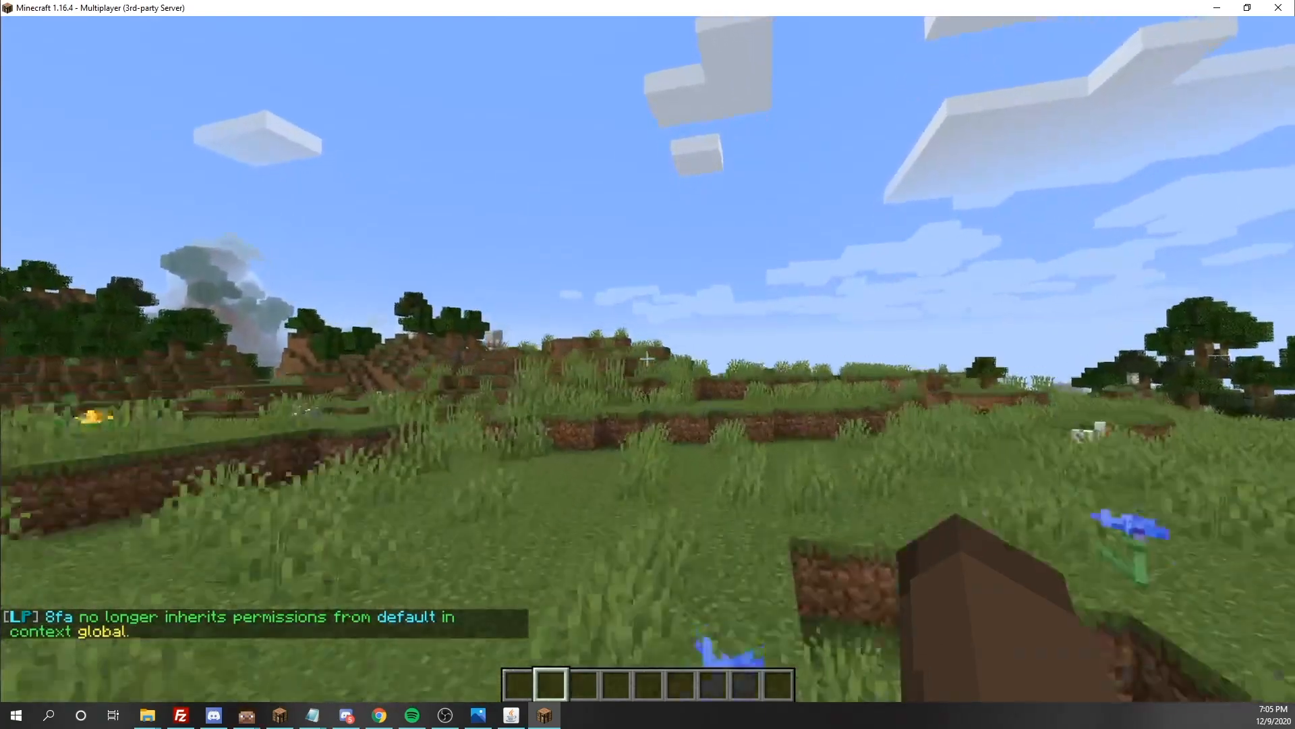
{"action": "key", "text": "w"}
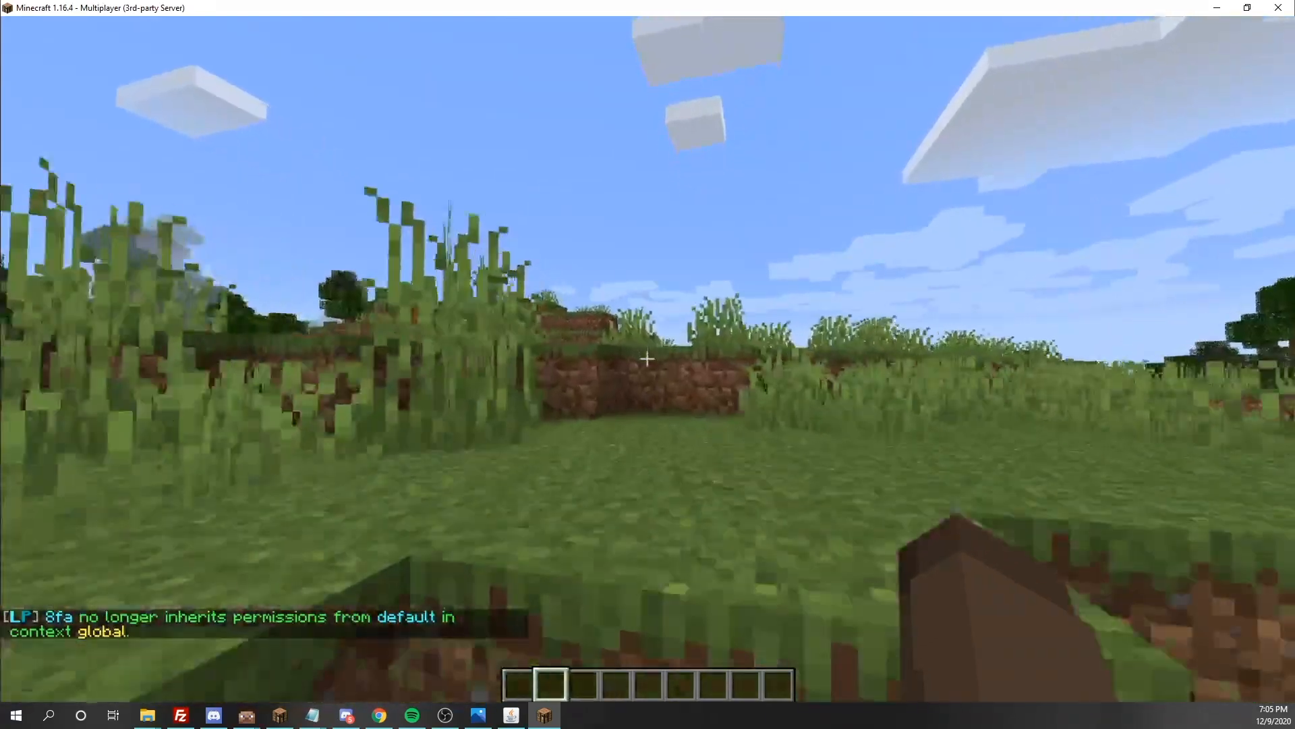
{"action": "key", "text": "w"}
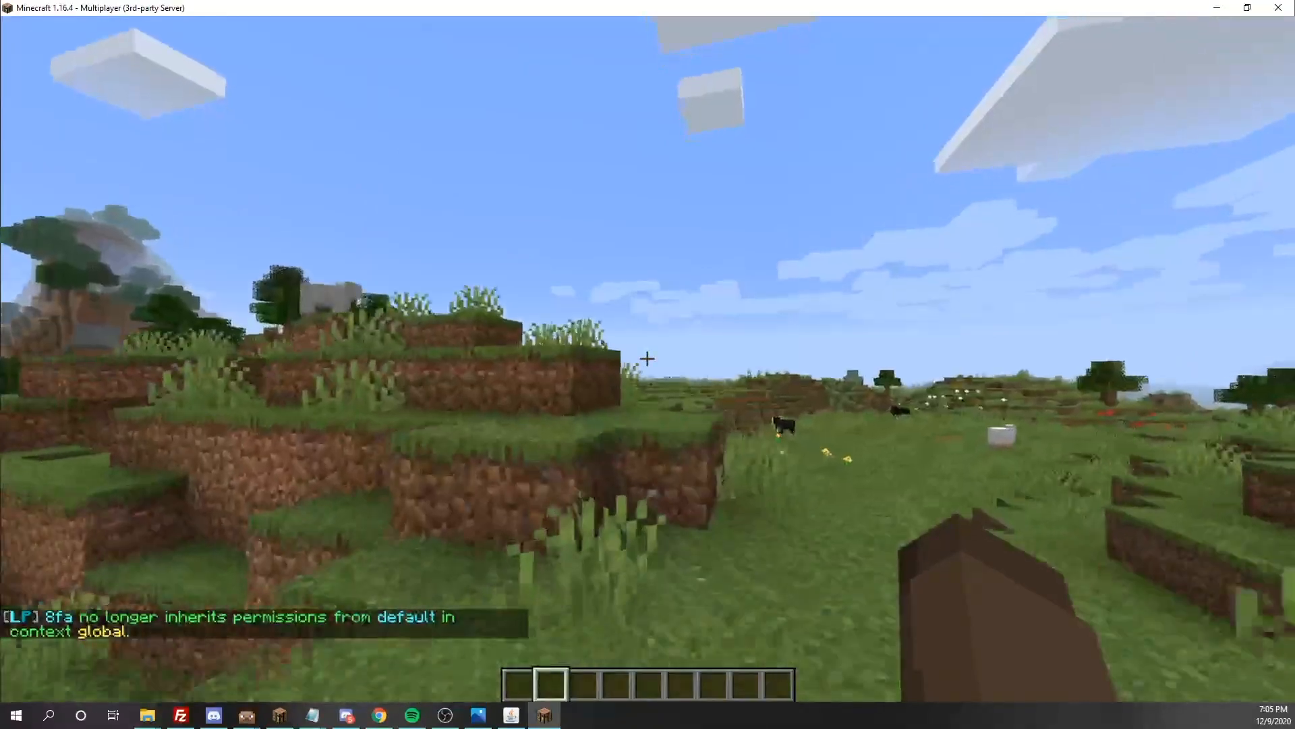
{"action": "key", "text": "w"}
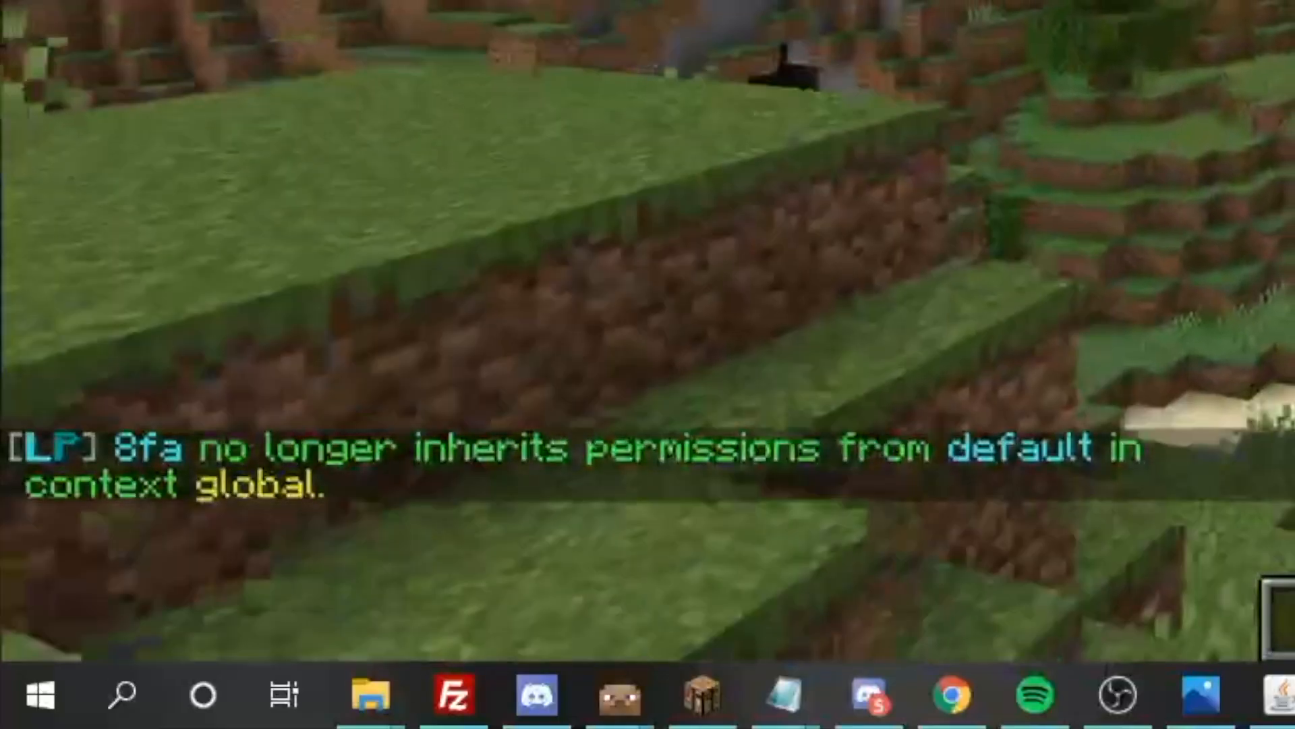
Start a LuckPerms web editor session with /lp editor and open its link in a maximized browser window
{"action": "key", "text": "slash"}
{"action": "type", "text": "lp editor"}
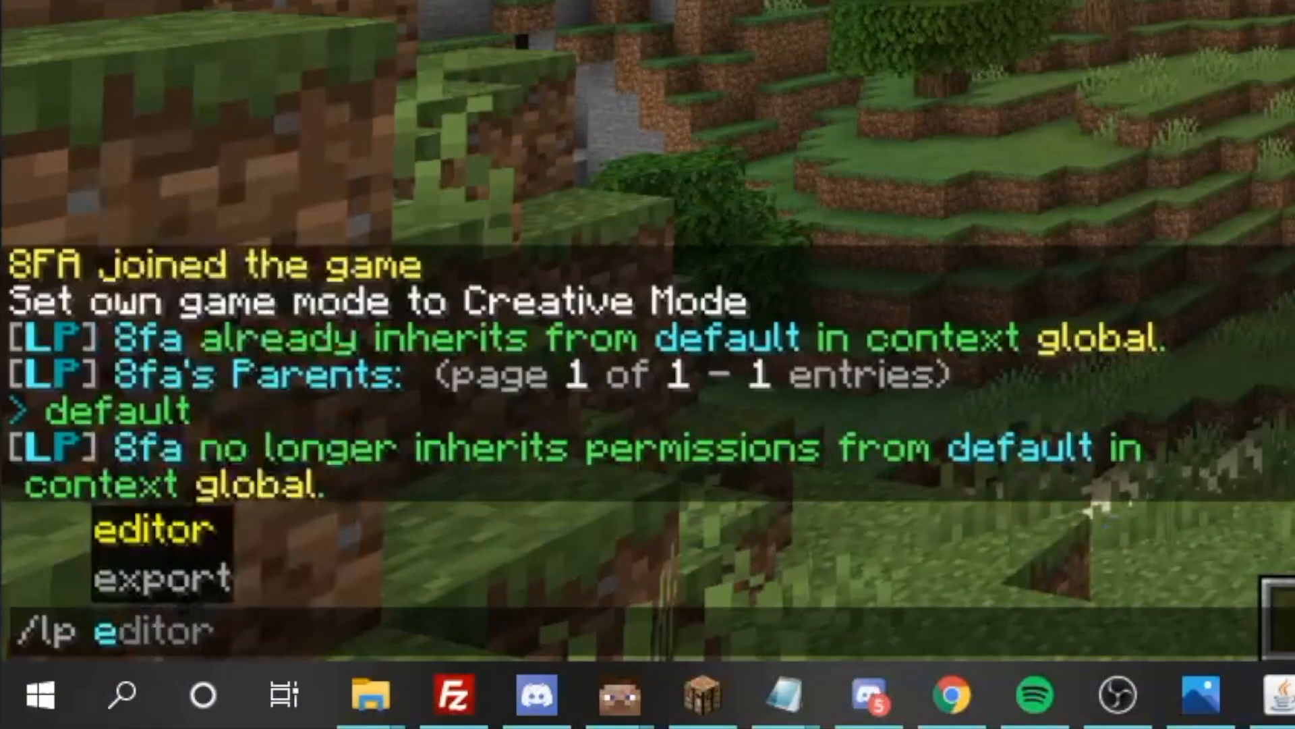
{"action": "key", "text": "Return"}
{"action": "key", "text": "slash"}
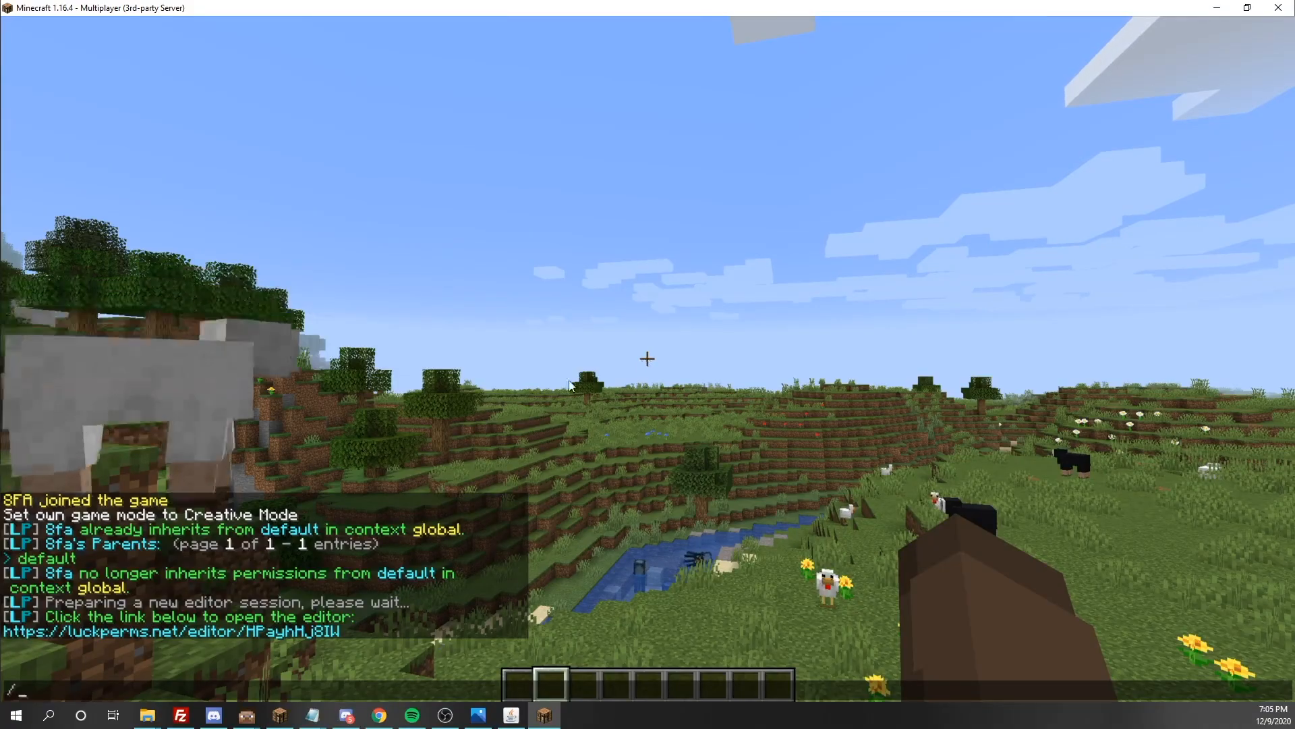
{"action": "left_click", "coordinate": [240, 631]}
{"action": "left_click", "coordinate": [474, 297]}
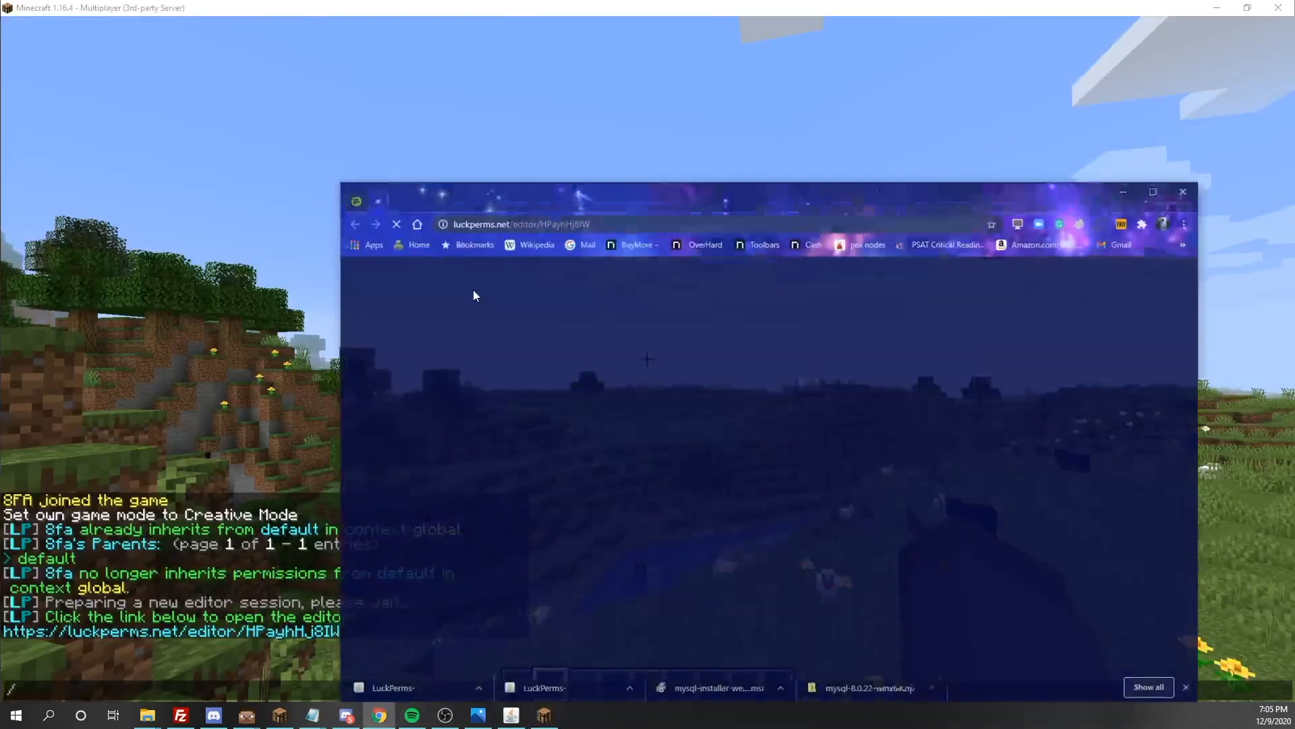
{"action": "left_click_drag", "start_coordinate": [901, 177], "coordinate": [755, 2]}
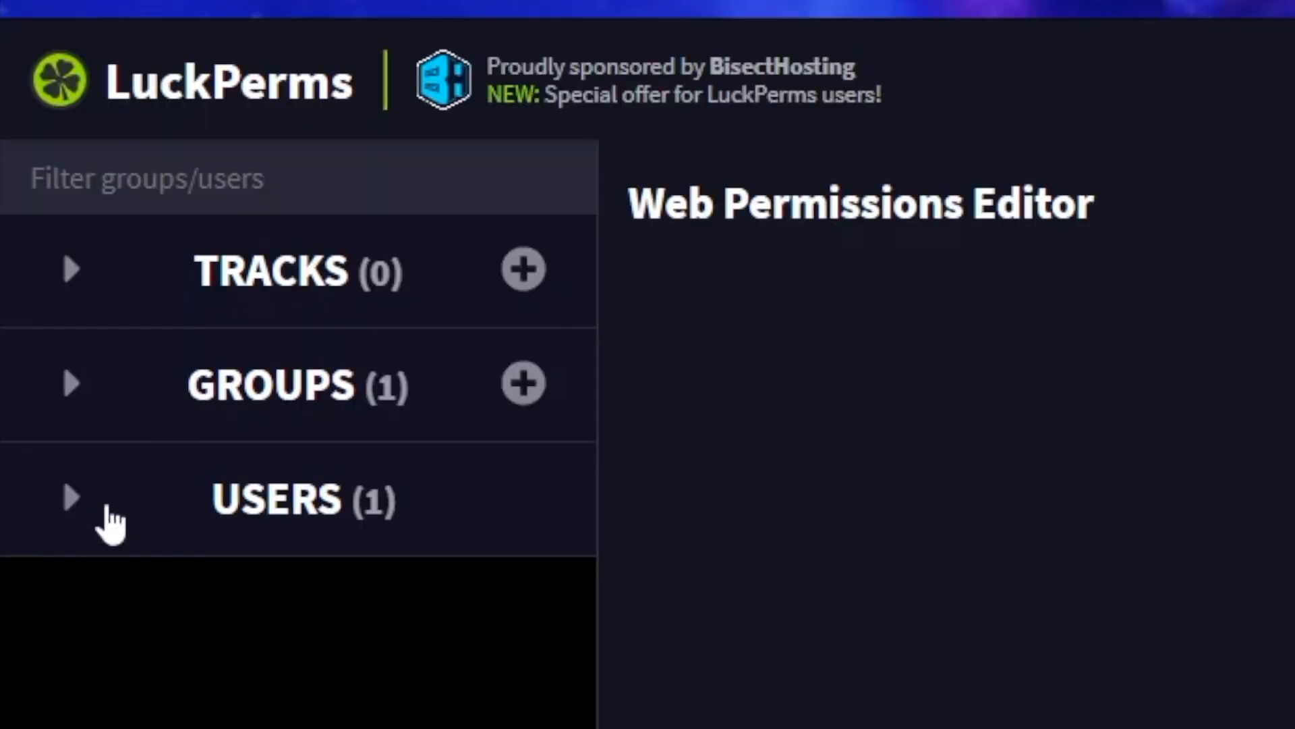
Examine the permission nodes and parent groups of the listed user and of the default group in the web editor
{"action": "left_click", "coordinate": [41, 251]}
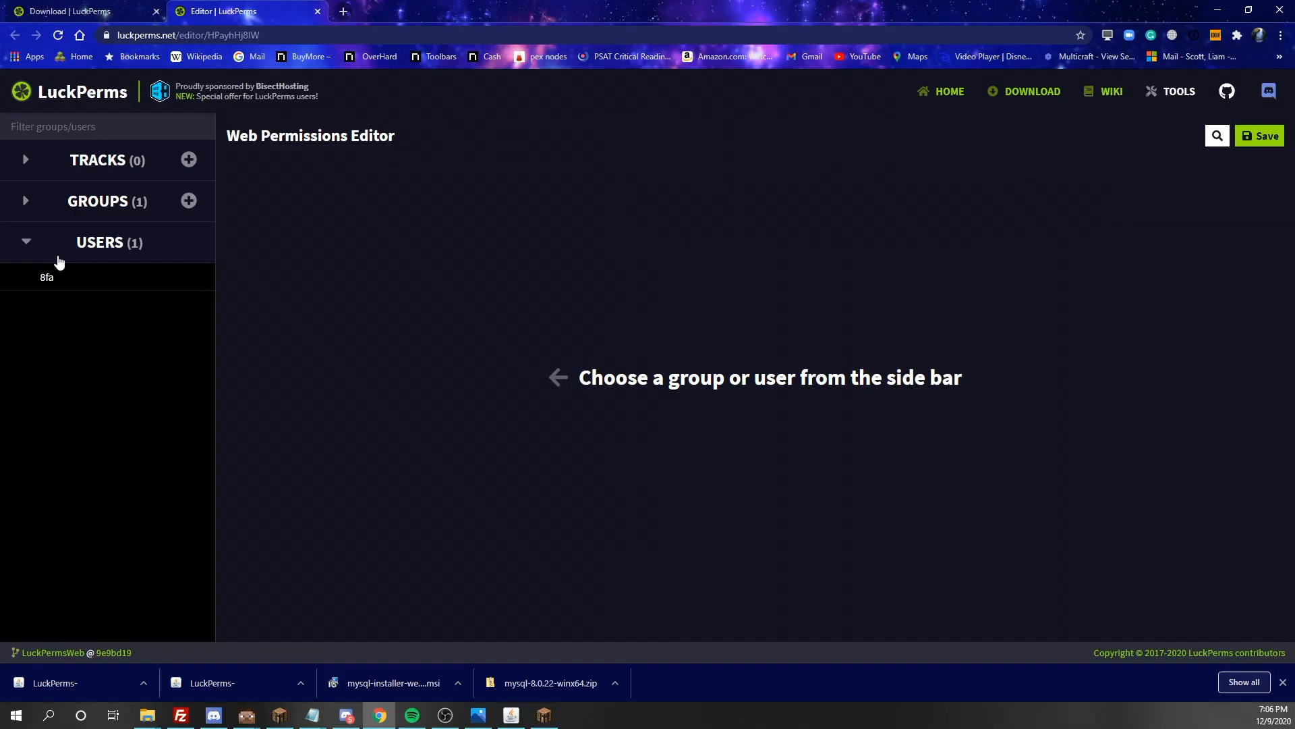
{"action": "left_click", "coordinate": [60, 283]}
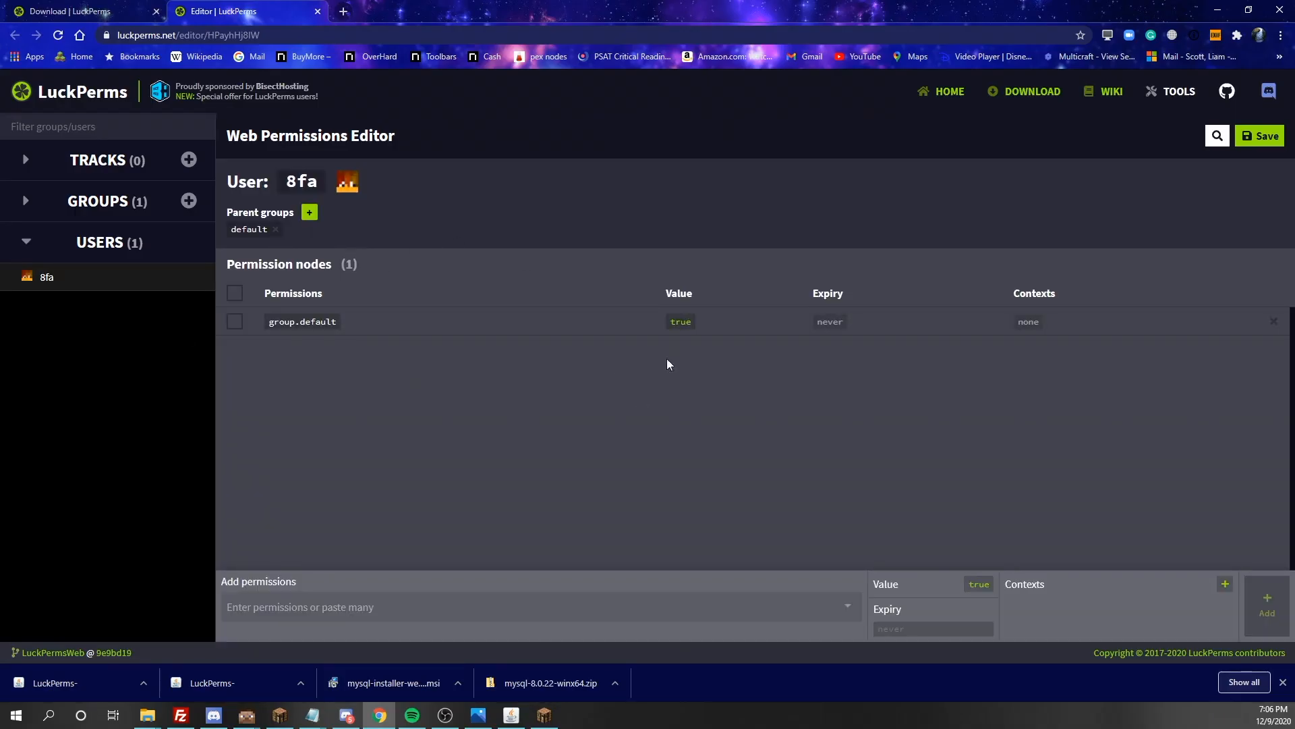
{"action": "left_click", "coordinate": [306, 323]}
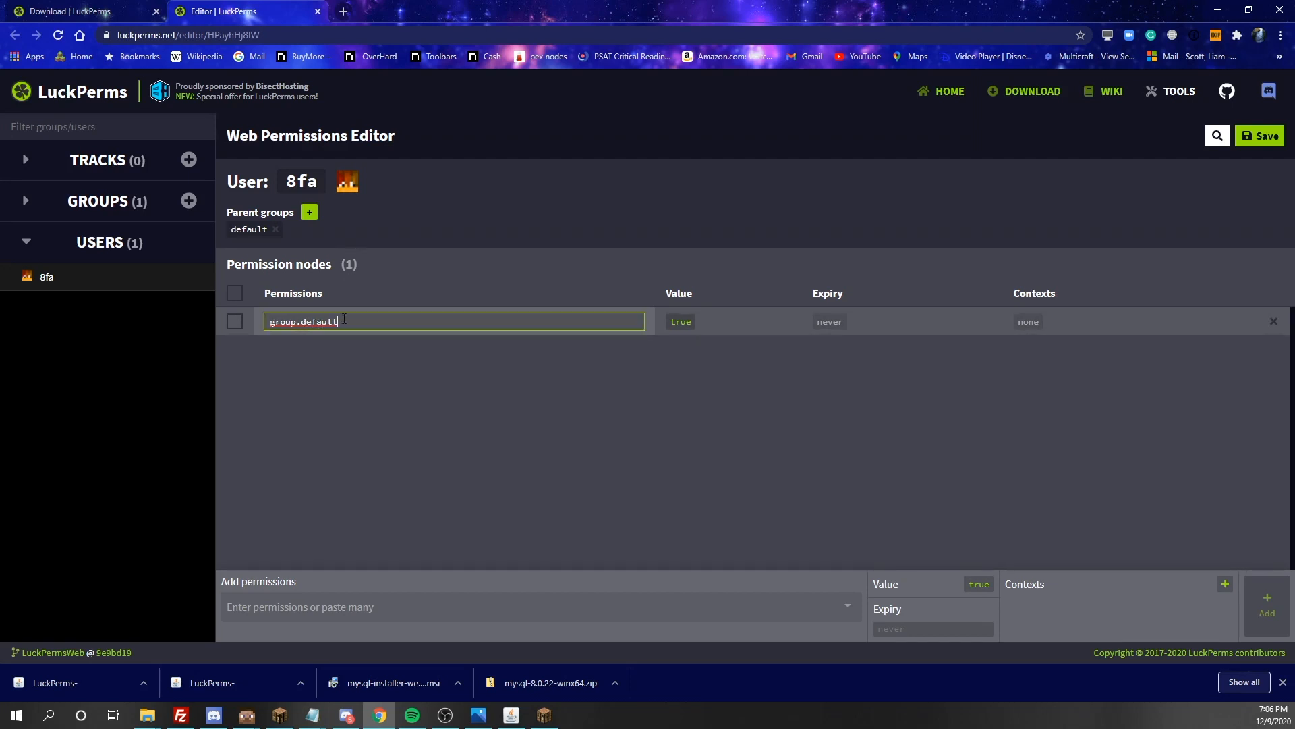
{"action": "left_click", "coordinate": [293, 364]}
{"action": "left_click", "coordinate": [33, 205]}
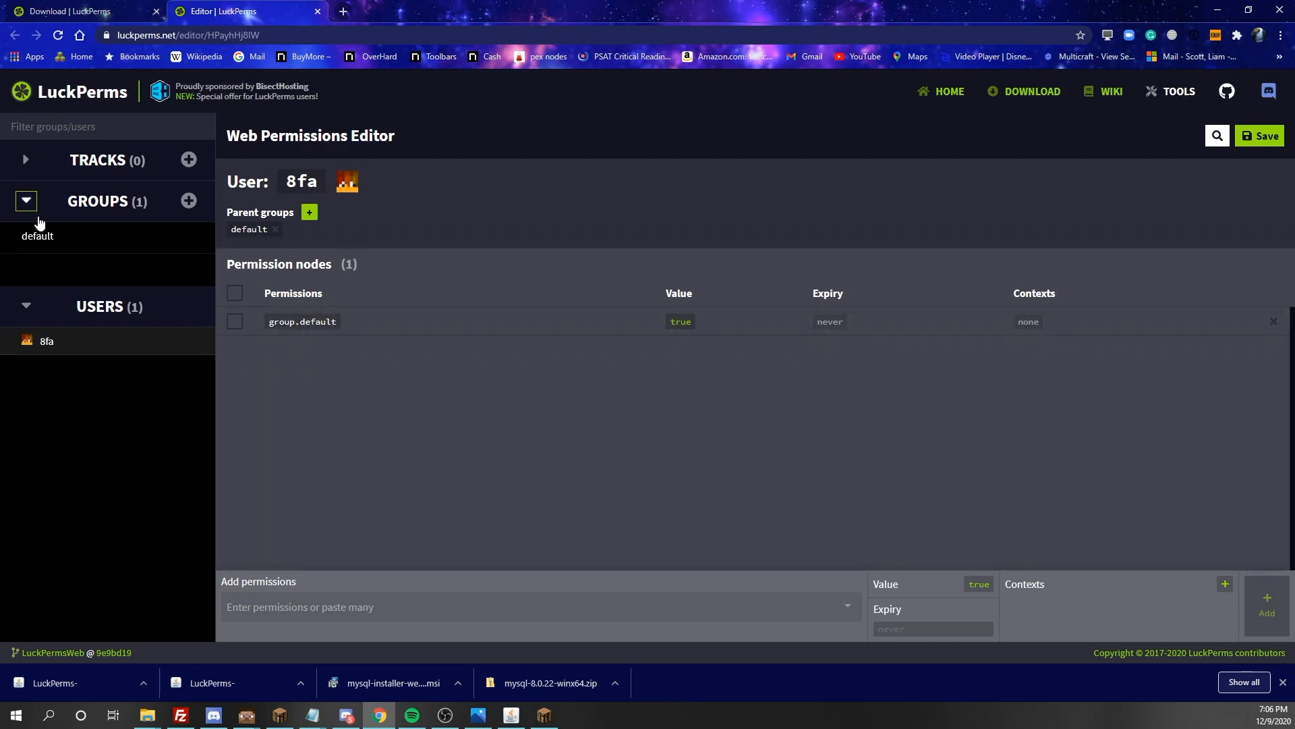
{"action": "left_click", "coordinate": [53, 242]}
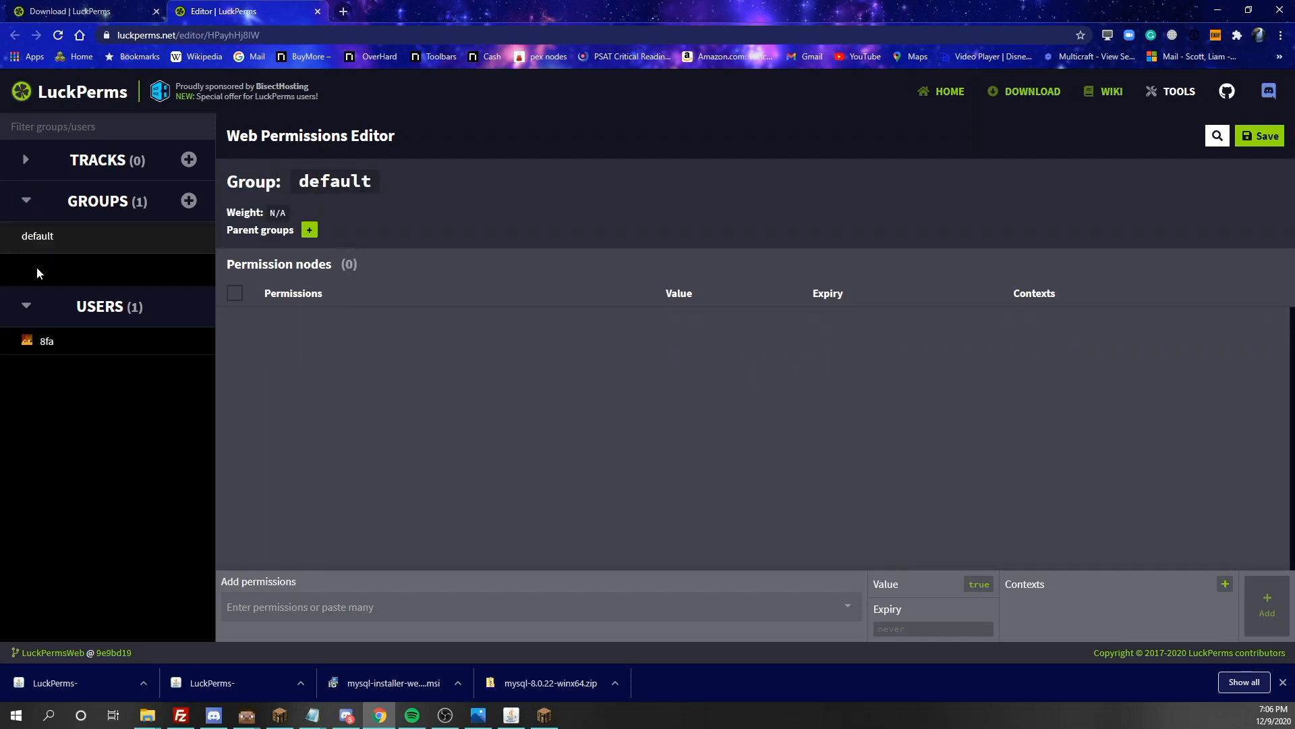
{"action": "left_click", "coordinate": [44, 322]}
{"action": "left_click", "coordinate": [42, 342]}
{"action": "left_click", "coordinate": [65, 204]}
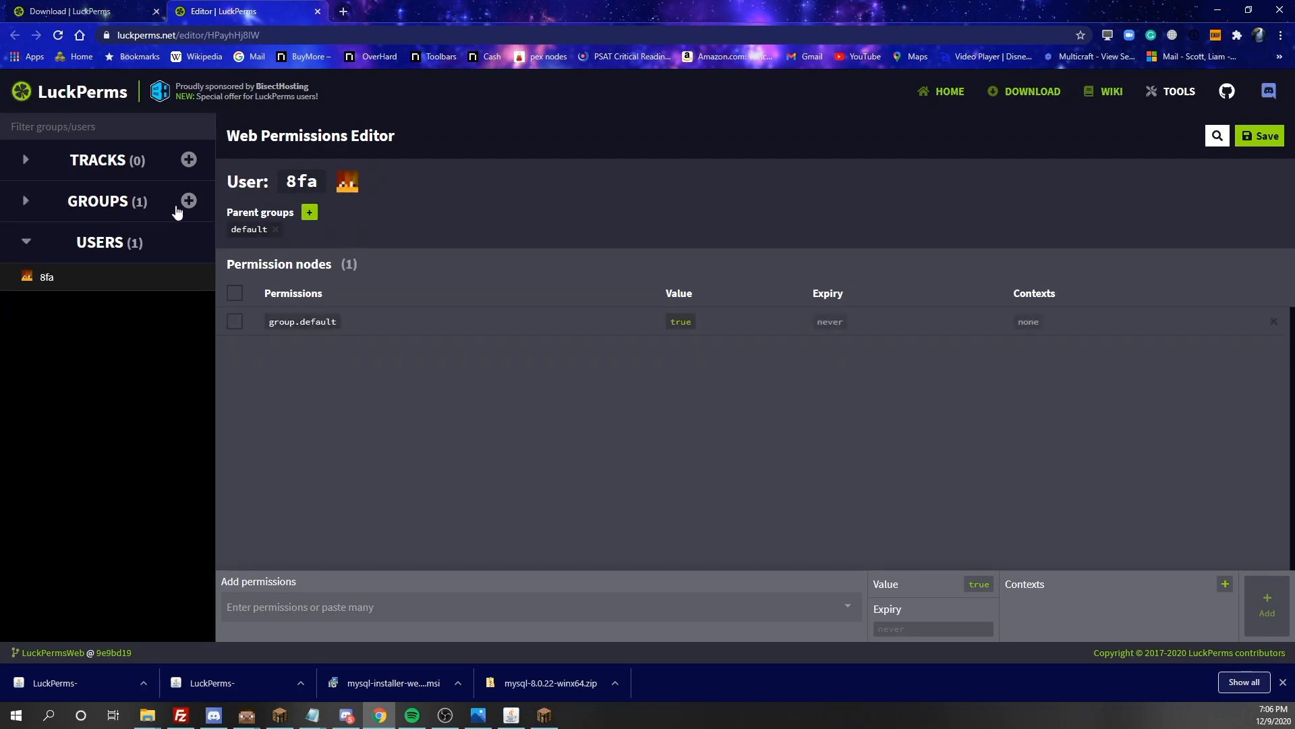
Create a group named owner with weight 100 and no parent
{"action": "left_click", "coordinate": [188, 202]}
{"action": "left_click", "coordinate": [501, 323]}
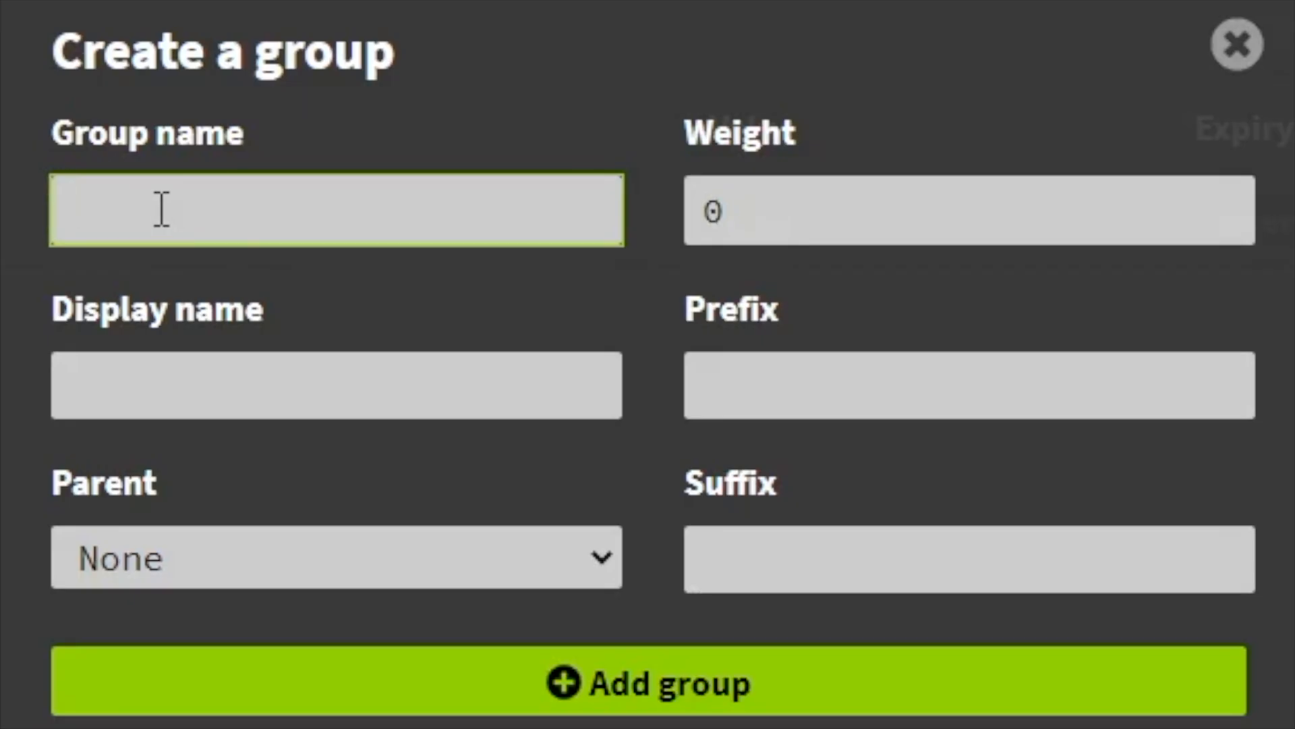
{"action": "type", "text": "owner"}
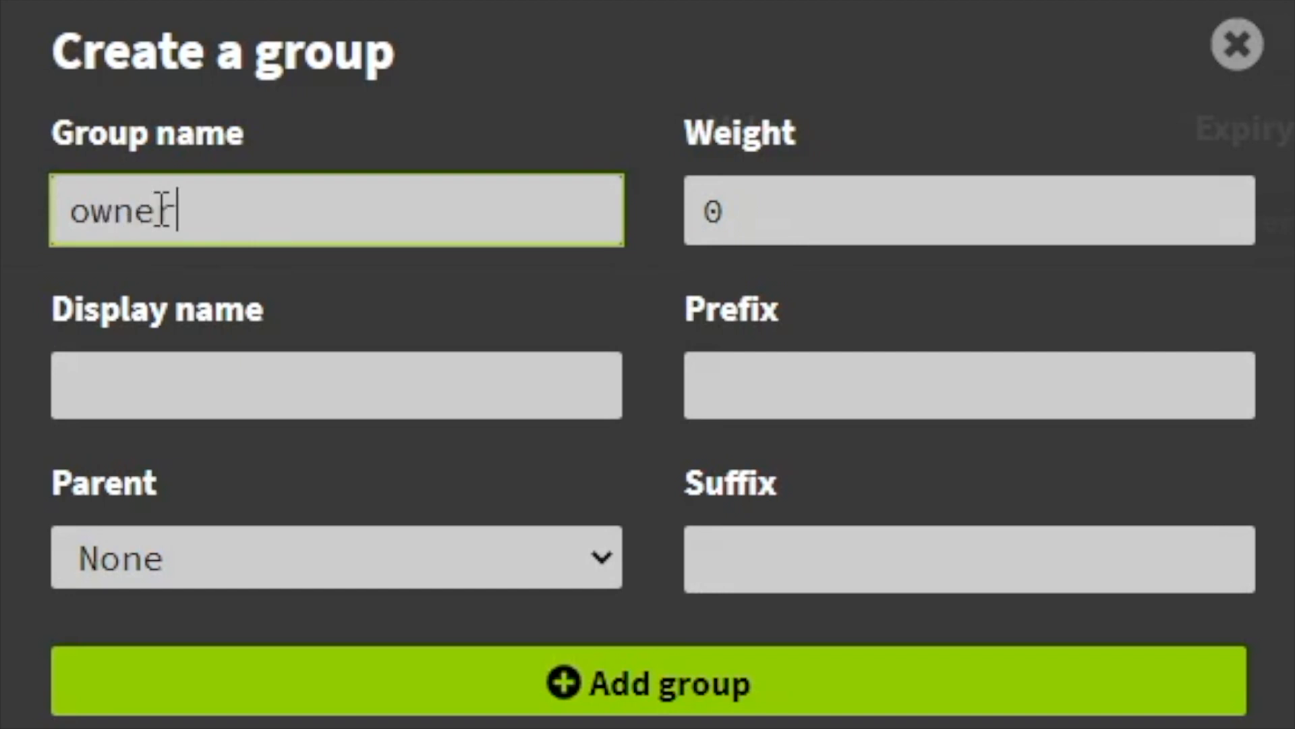
{"action": "left_click", "coordinate": [755, 234]}
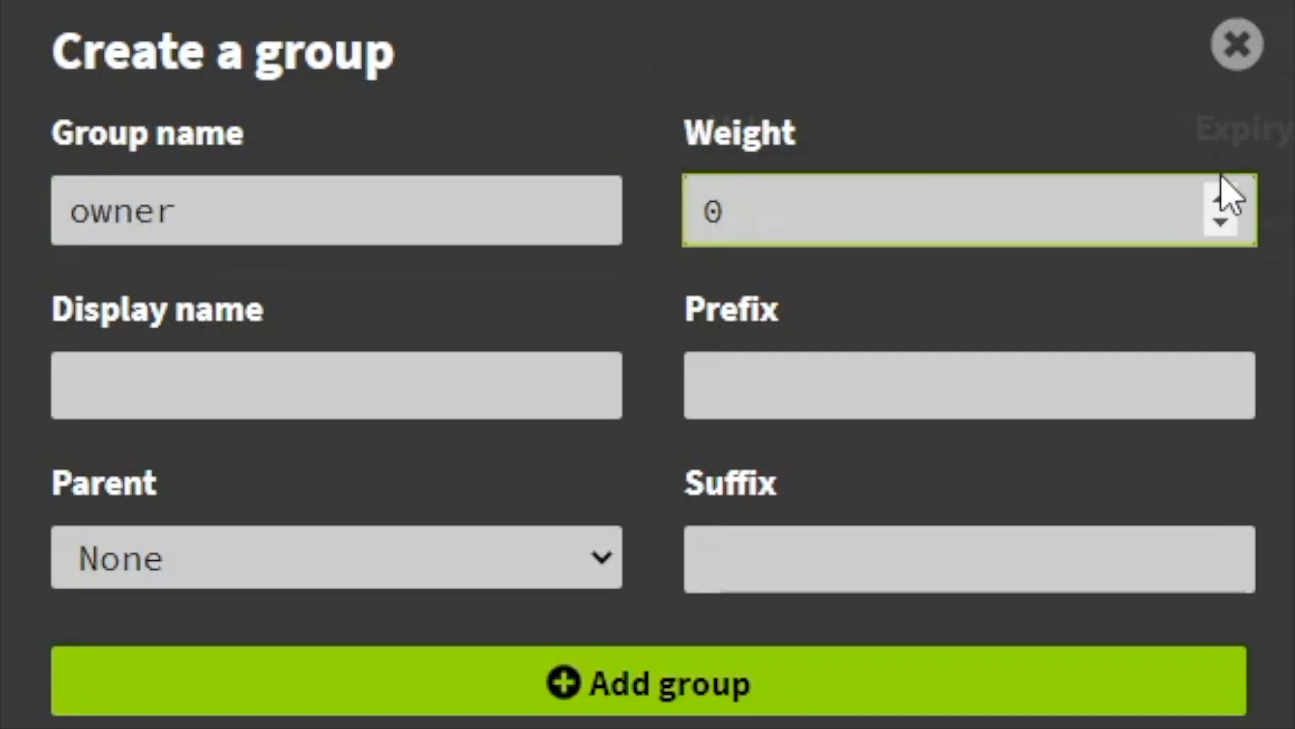
{"action": "key", "text": "BackSpace"}
{"action": "type", "text": "1000"}
{"action": "key", "text": "BackSpace"}
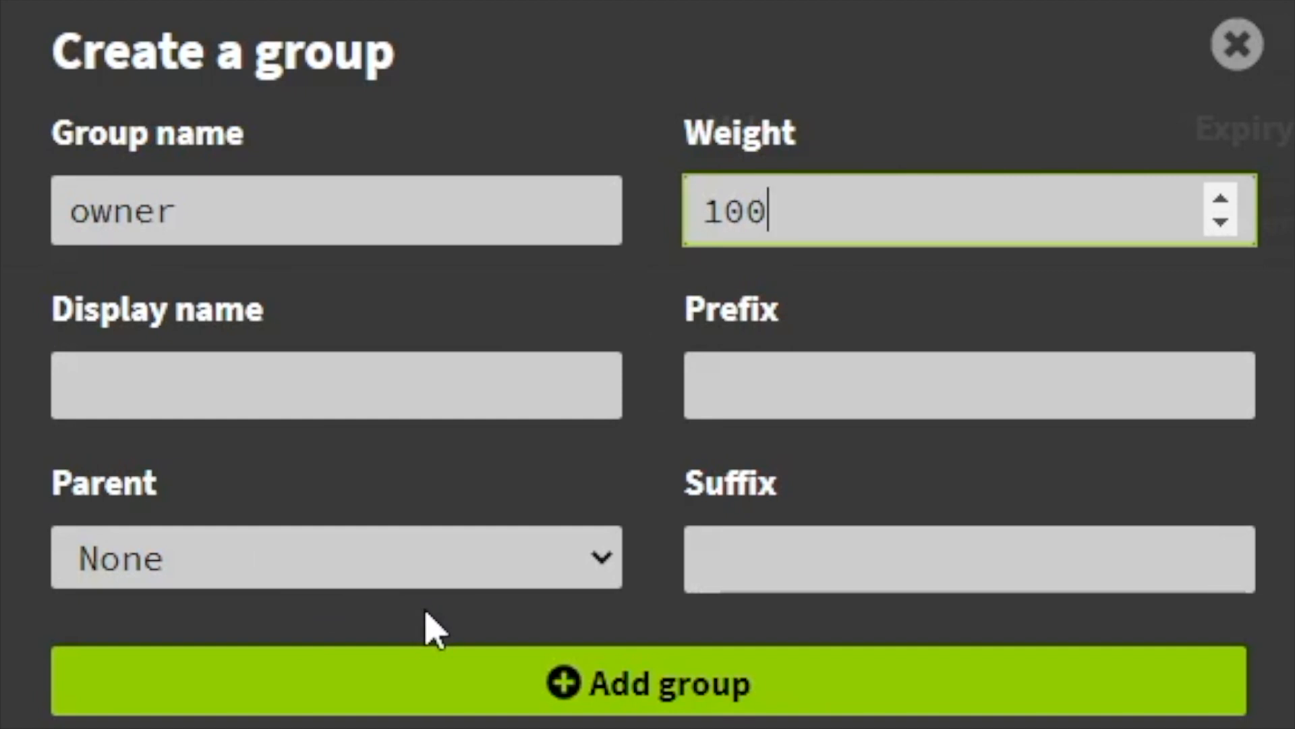
{"action": "left_click", "coordinate": [510, 574]}
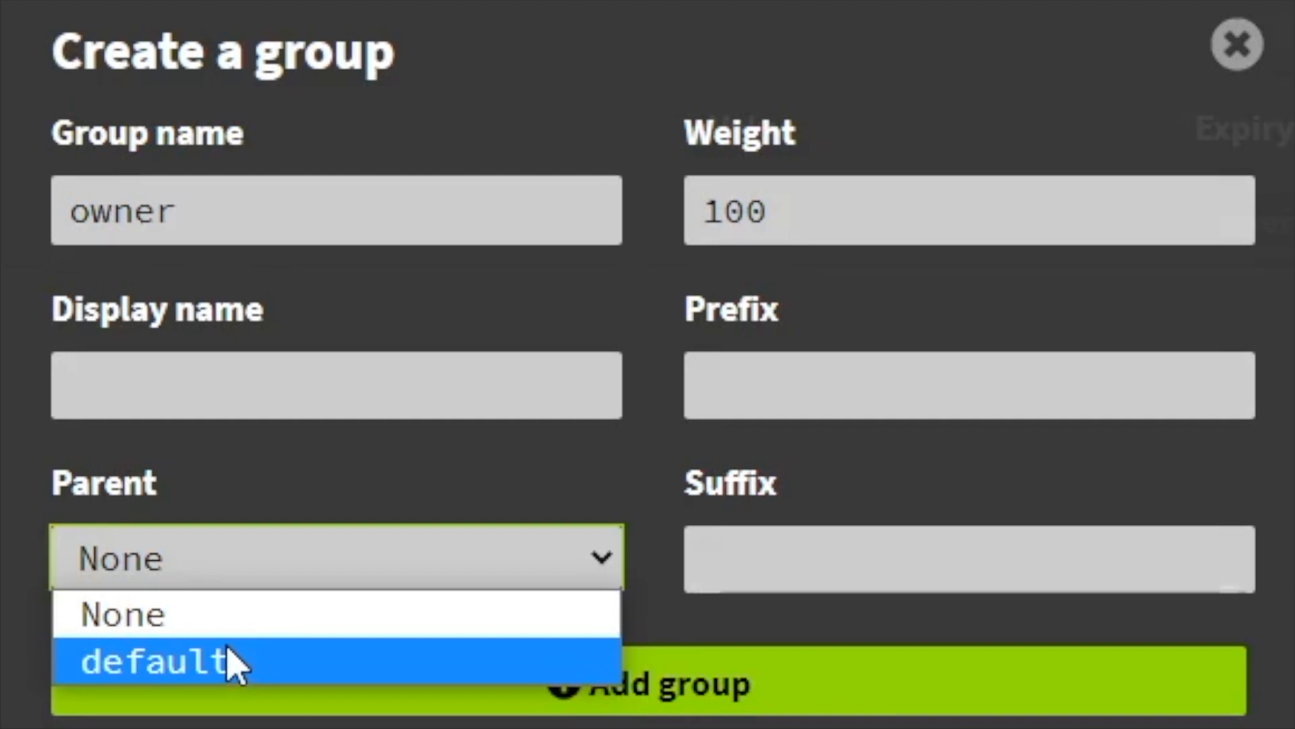
{"action": "left_click", "coordinate": [290, 625]}
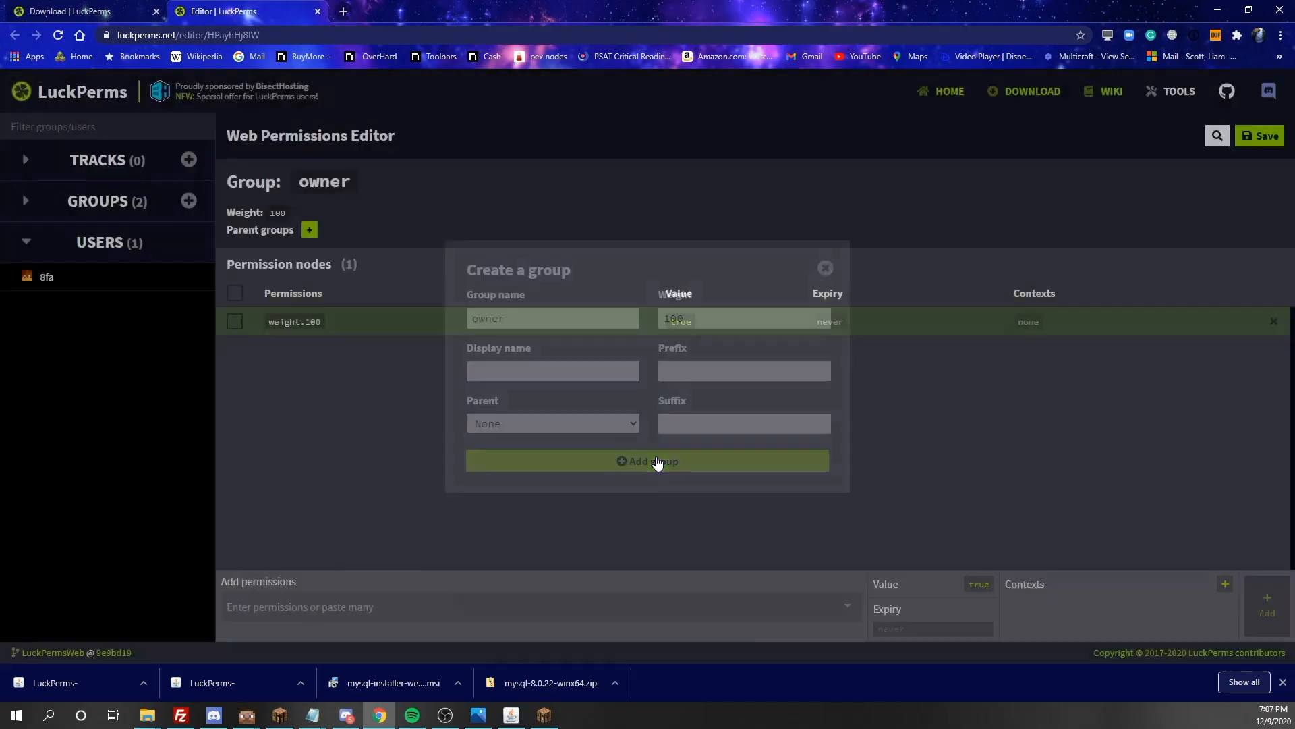
{"action": "left_click", "coordinate": [678, 683]}
Copy the owner group's weight.100 permission text and open the default group
{"action": "double_click", "coordinate": [322, 324]}
{"action": "left_click_drag", "start_coordinate": [324, 327], "coordinate": [220, 324]}
{"action": "key", "text": "ctrl+c"}
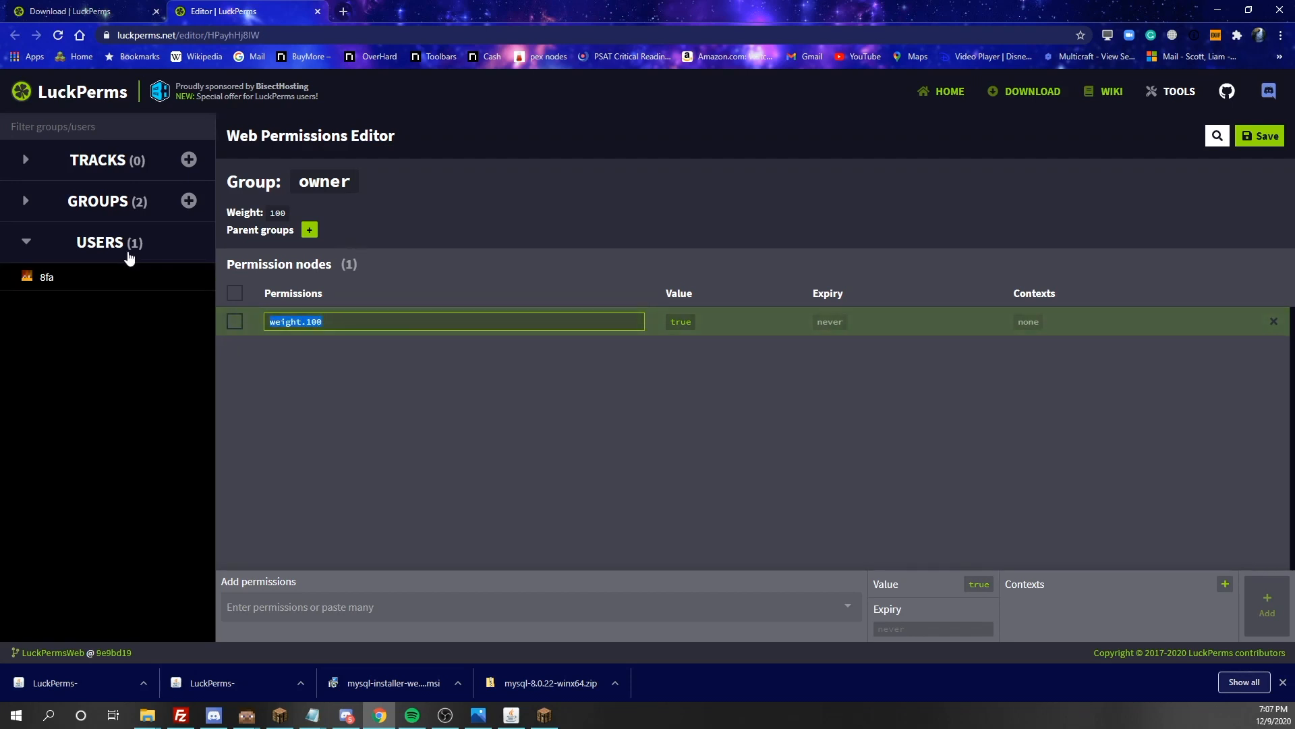
{"action": "left_click", "coordinate": [54, 243]}
{"action": "left_click", "coordinate": [29, 206]}
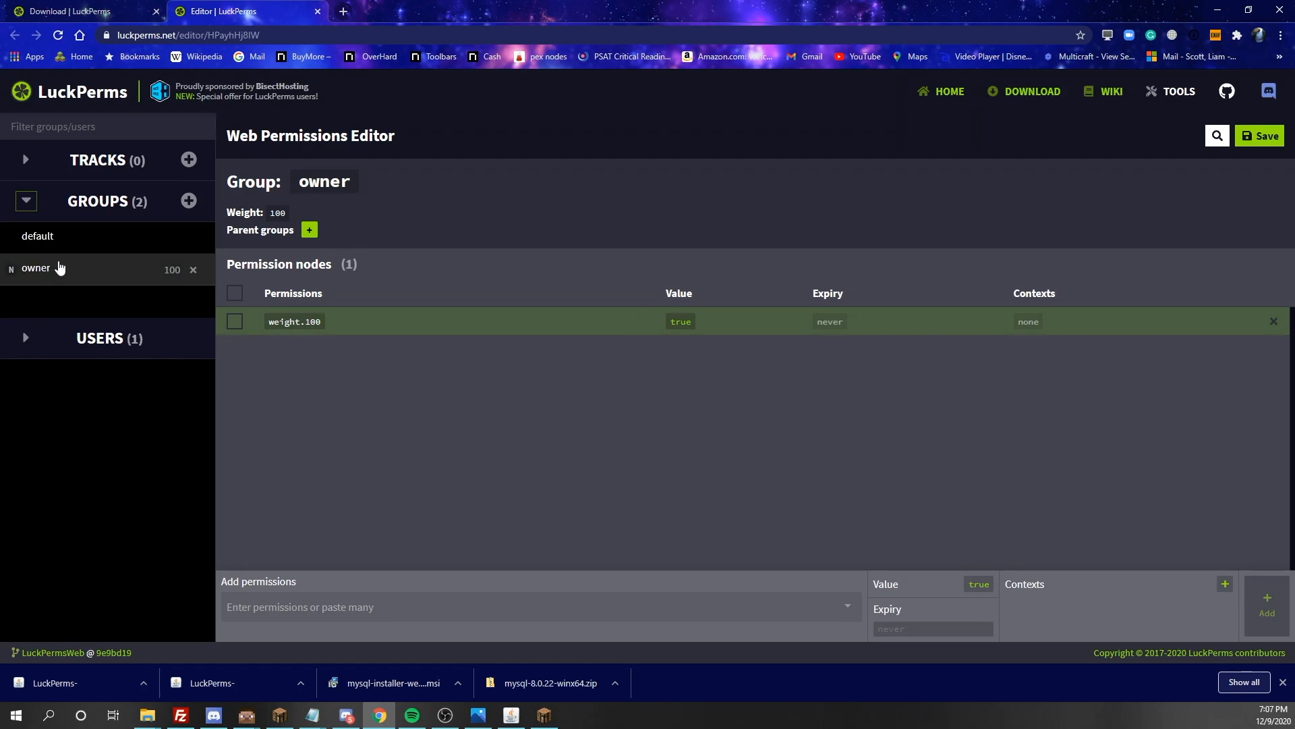
{"action": "left_click", "coordinate": [62, 248]}
Add a weight.1 permission node to the default group, based on the copied weight text
{"action": "left_click", "coordinate": [265, 599]}
{"action": "key", "text": "ctrl+v"}
{"action": "key", "text": "BackSpace"}
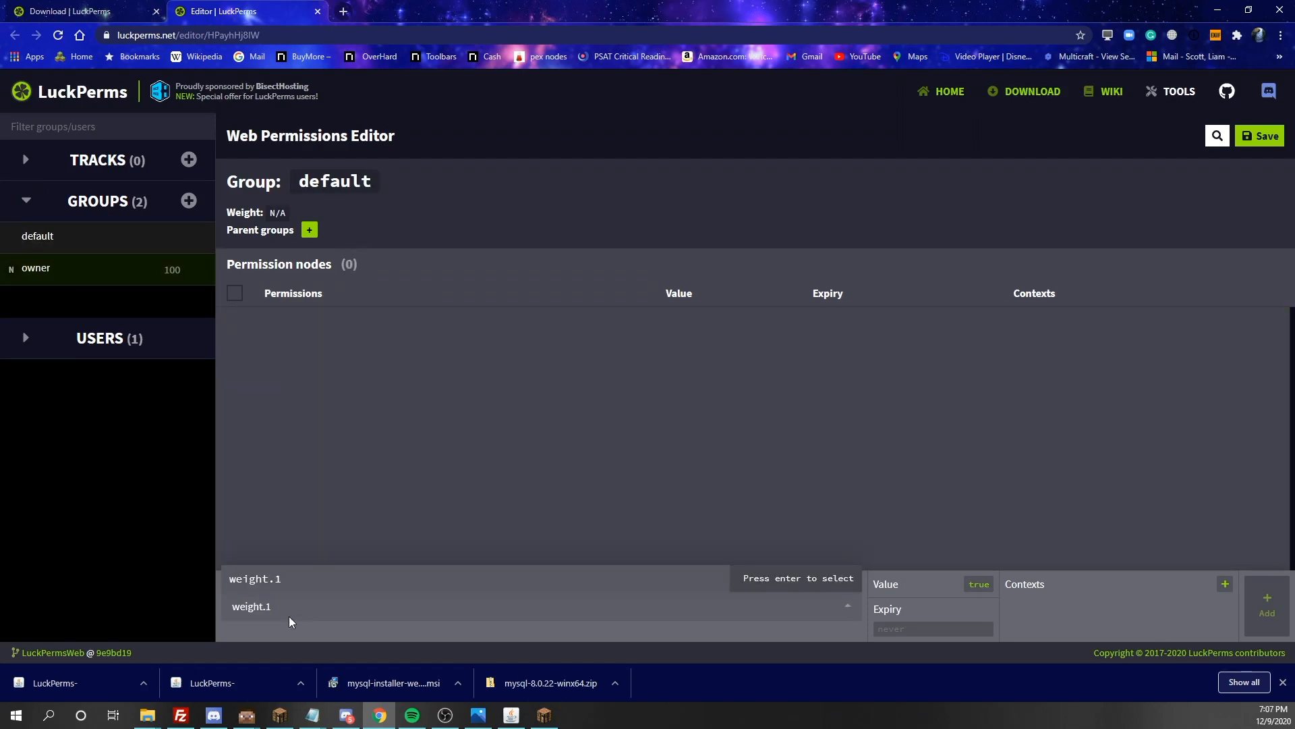
{"action": "key", "text": "Return"}
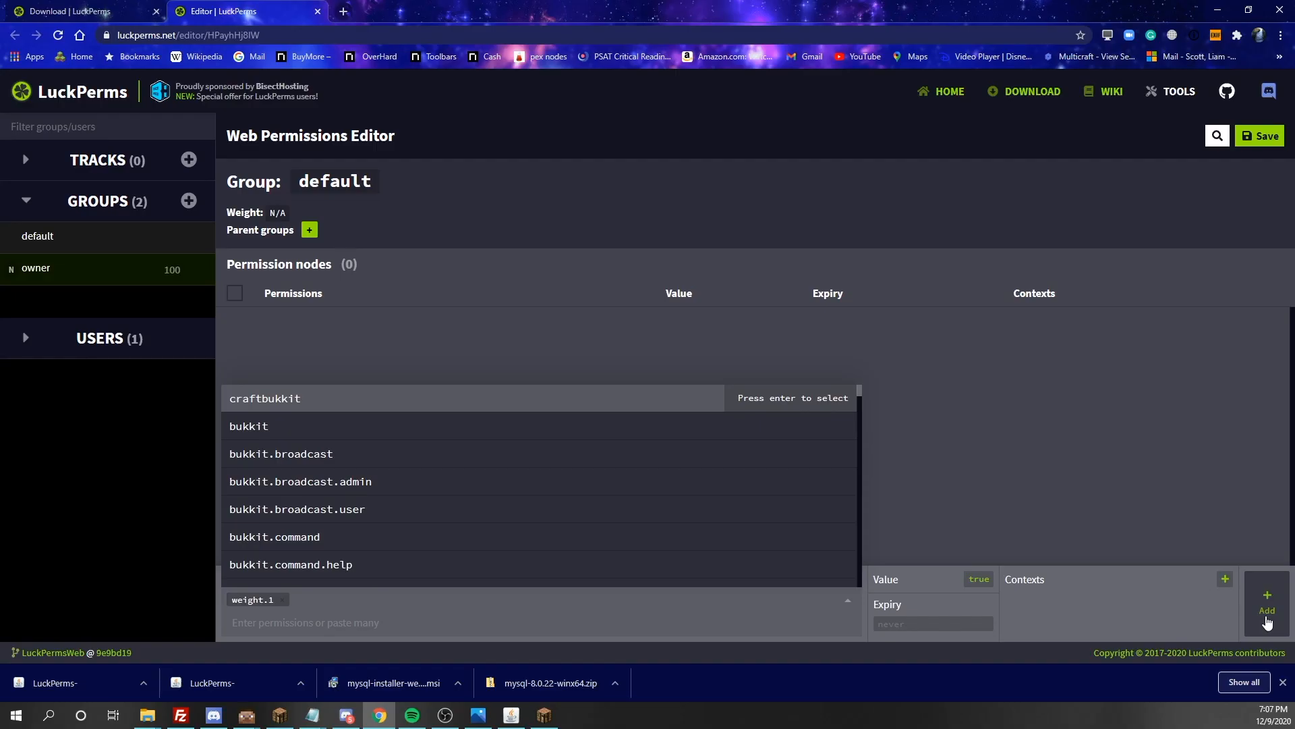
{"action": "left_click", "coordinate": [1265, 616]}
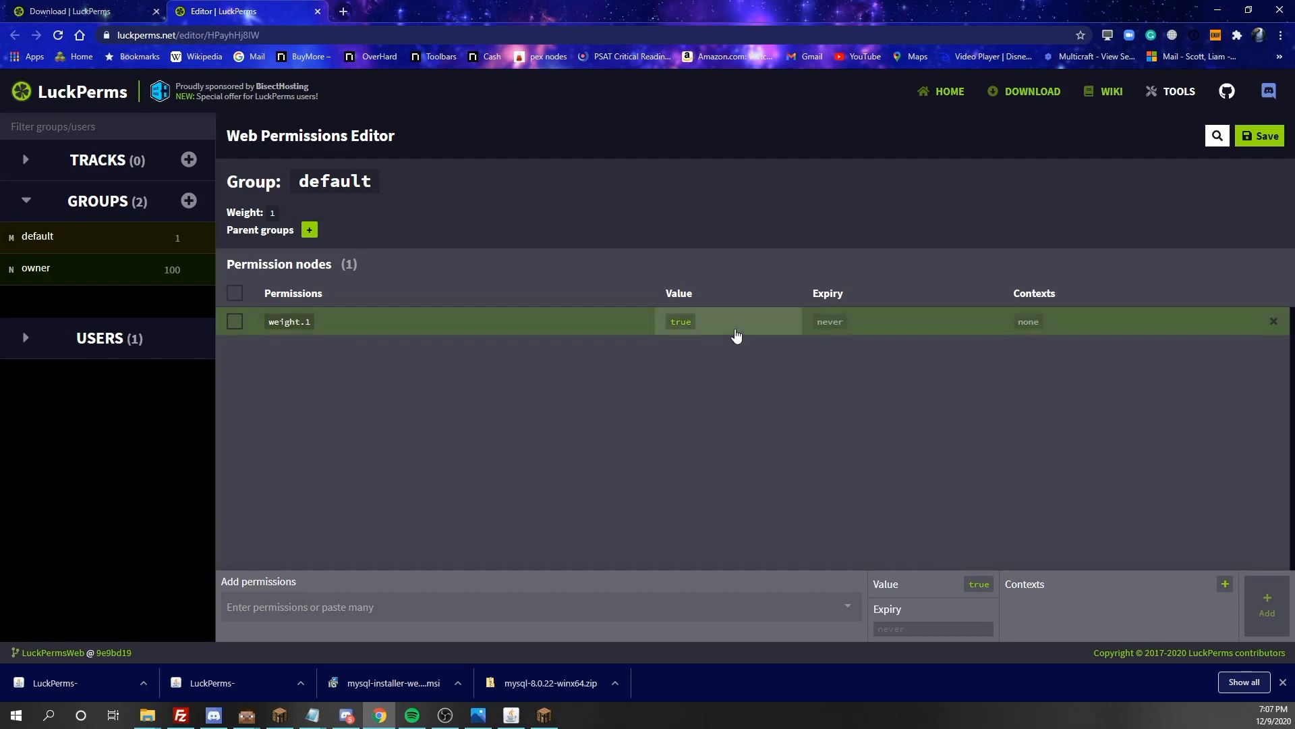
Set the weight.1 node's expiry to December 10, 2020 and add a context with key world and value world
{"action": "left_click", "coordinate": [826, 323]}
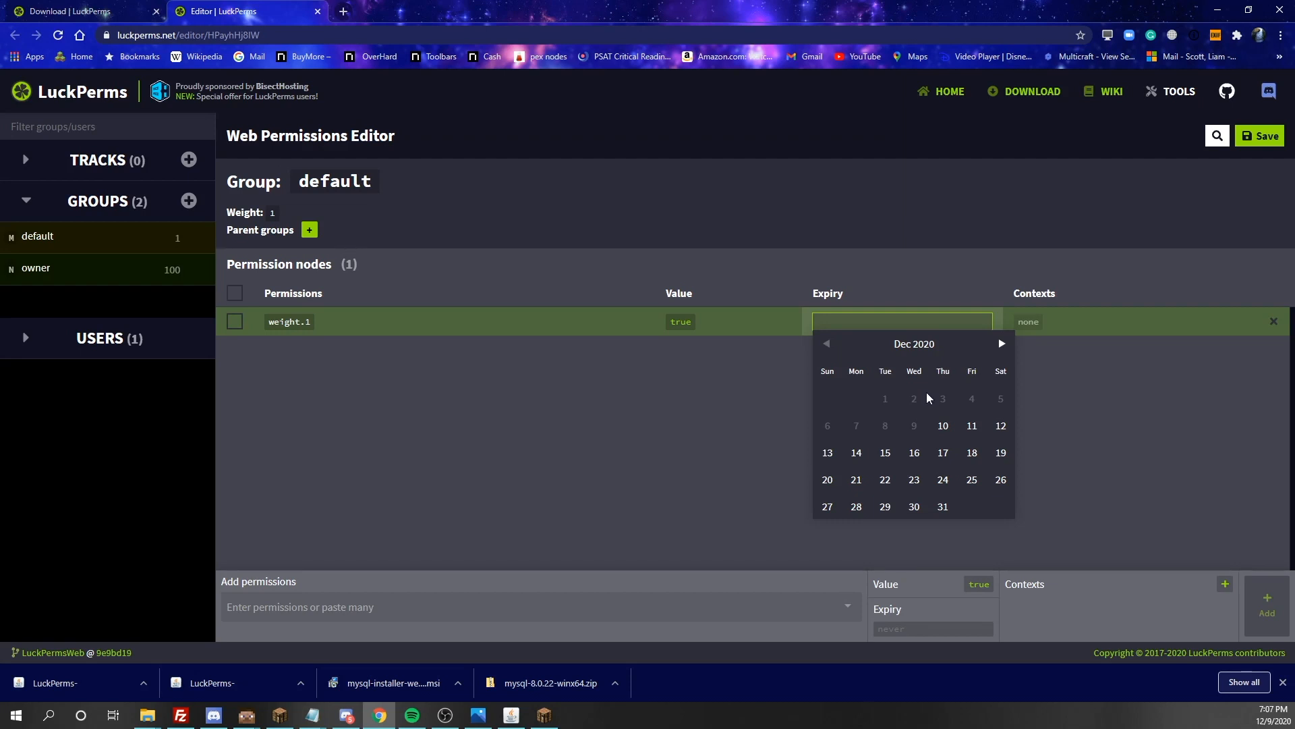
{"action": "left_click", "coordinate": [943, 425]}
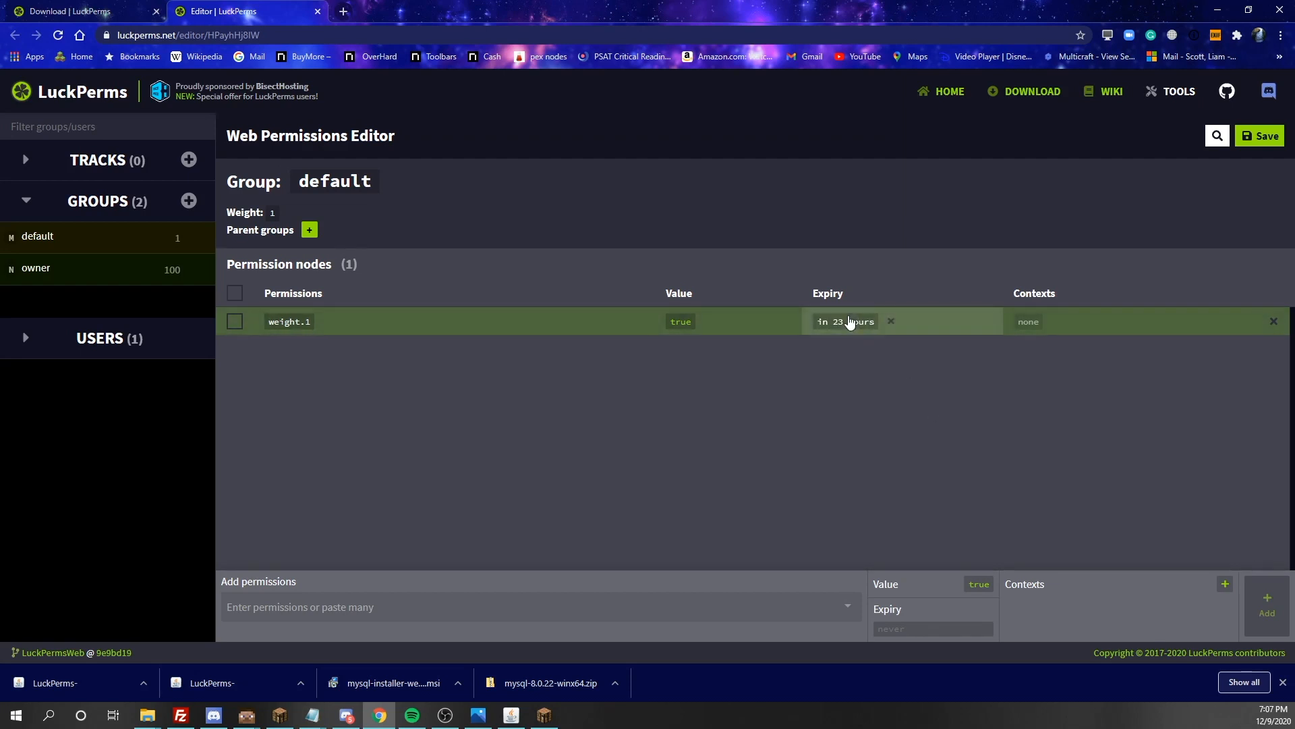
{"action": "left_click", "coordinate": [1019, 324]}
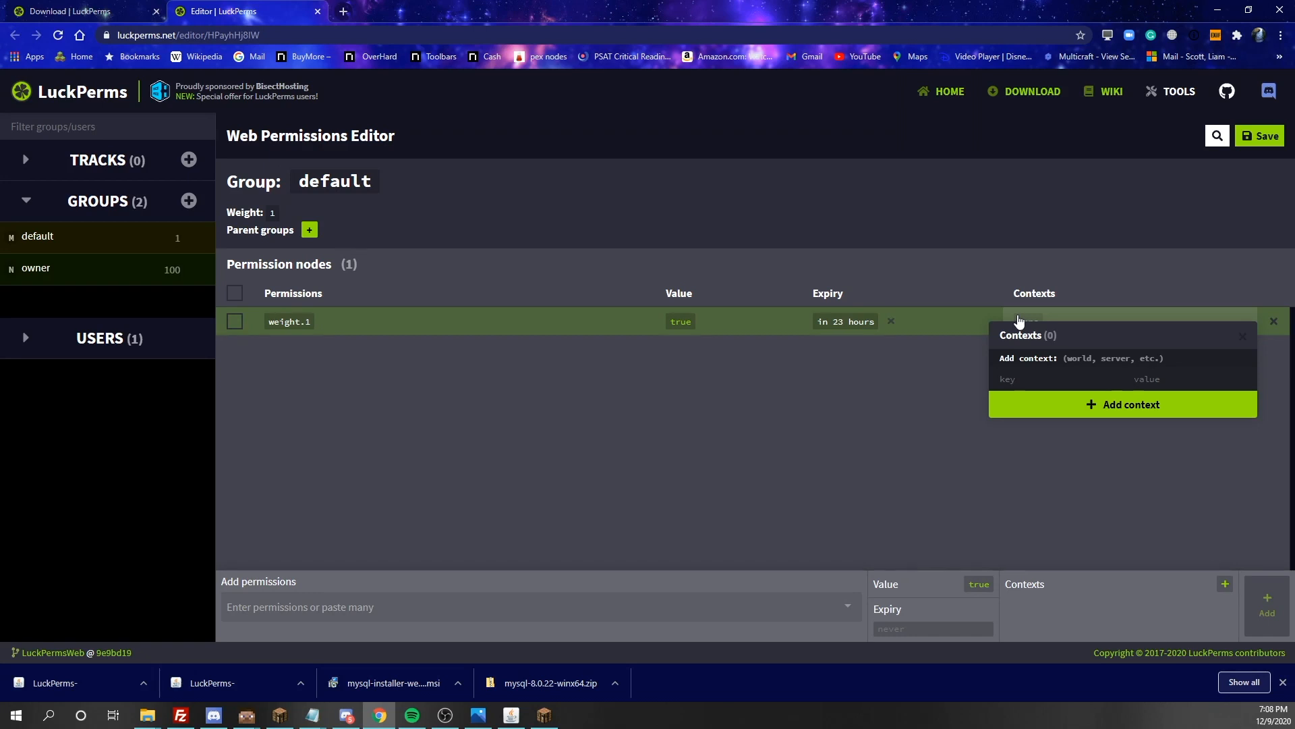
{"action": "left_click", "coordinate": [1050, 378]}
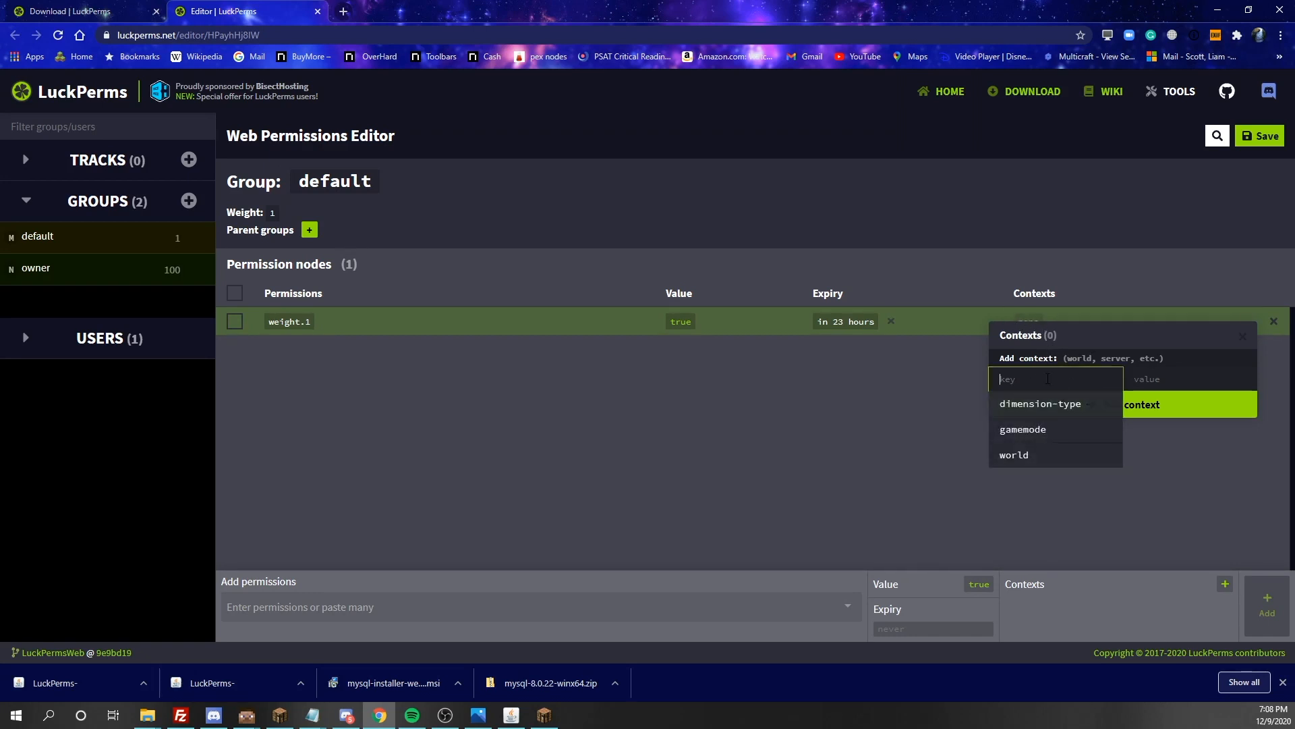
{"action": "left_click", "coordinate": [1042, 453]}
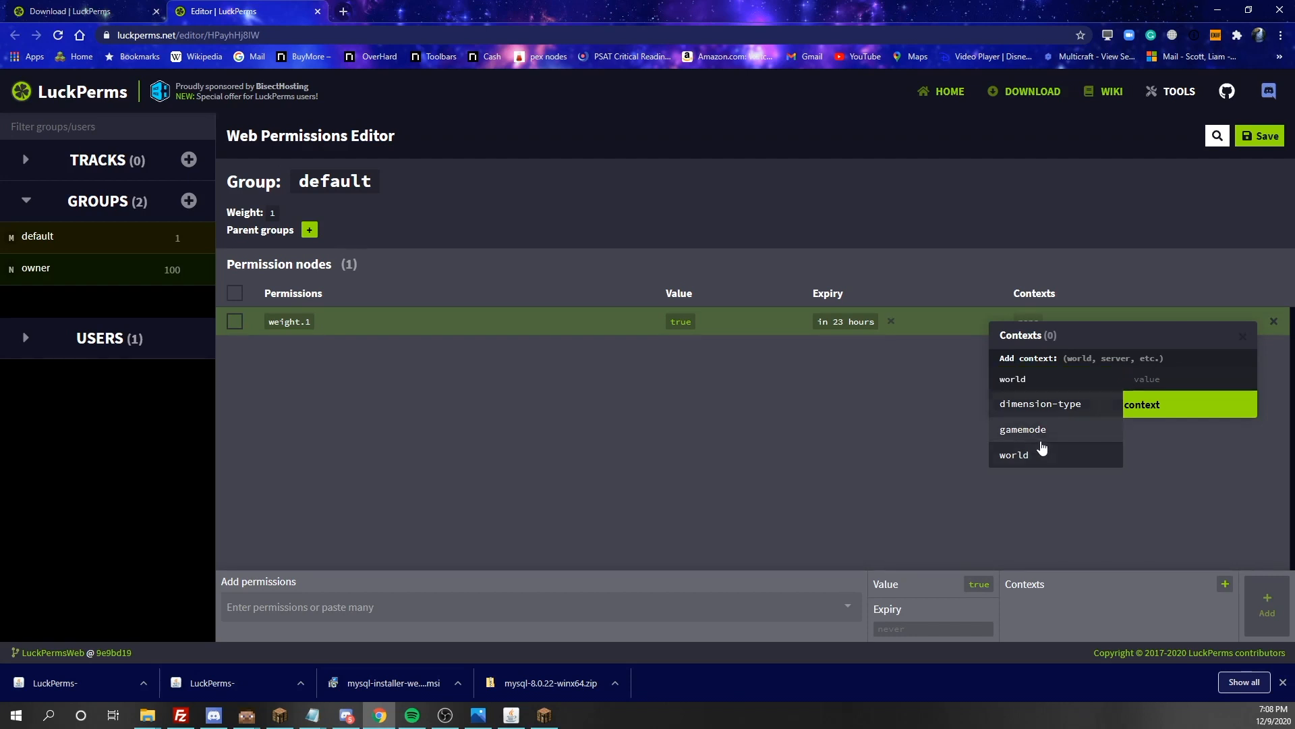
{"action": "left_click", "coordinate": [1157, 381]}
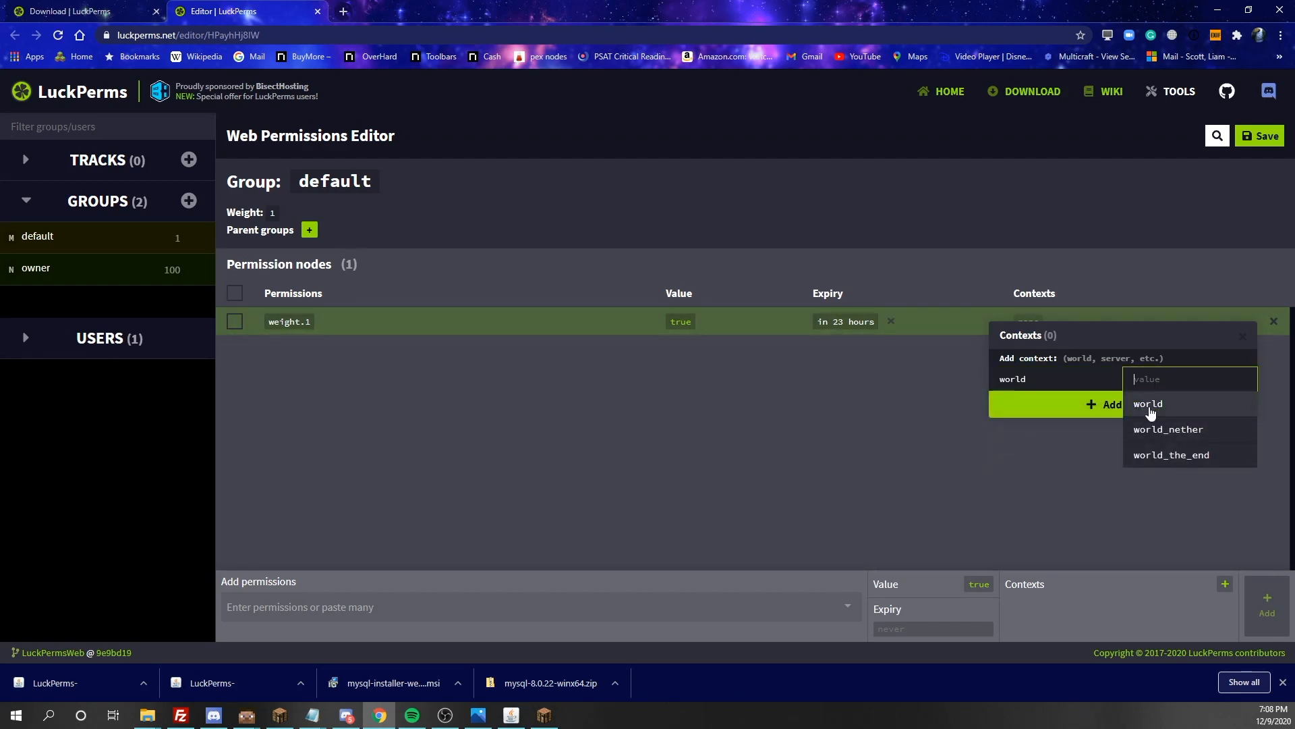
{"action": "left_click", "coordinate": [1150, 405]}
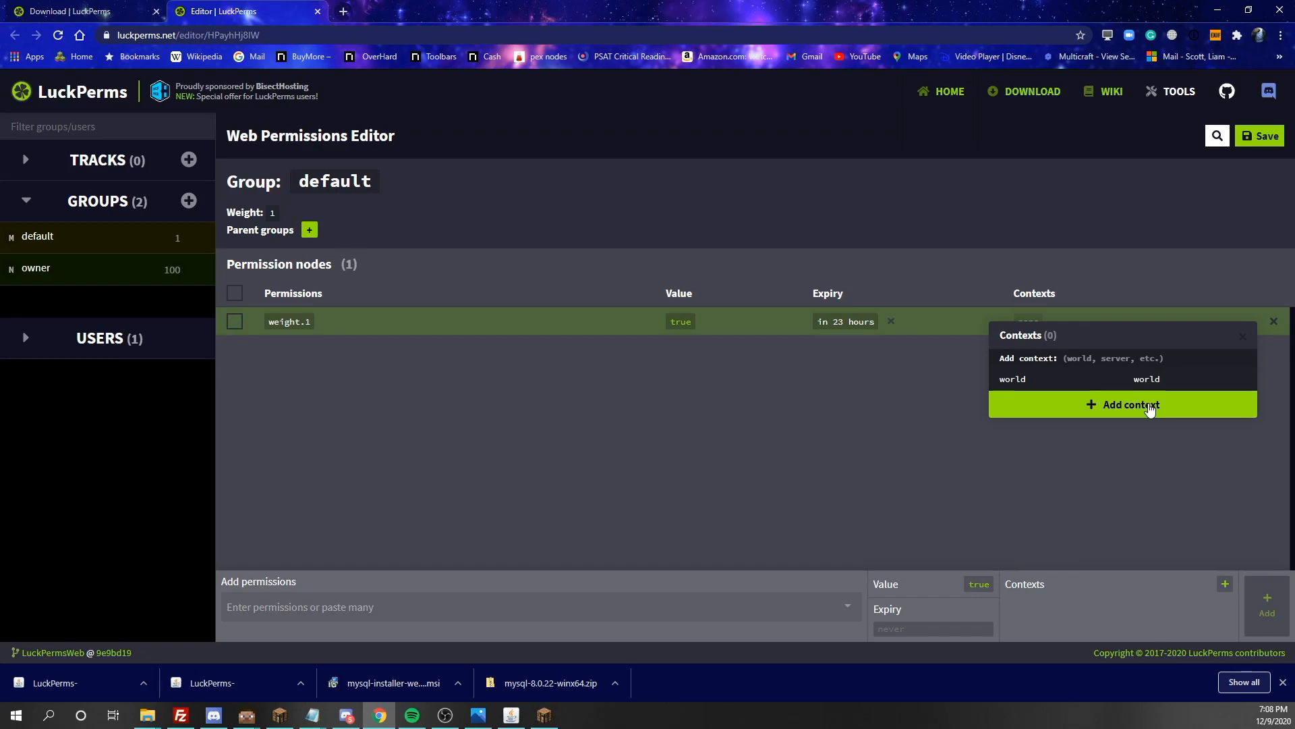
{"action": "left_click", "coordinate": [1150, 407]}
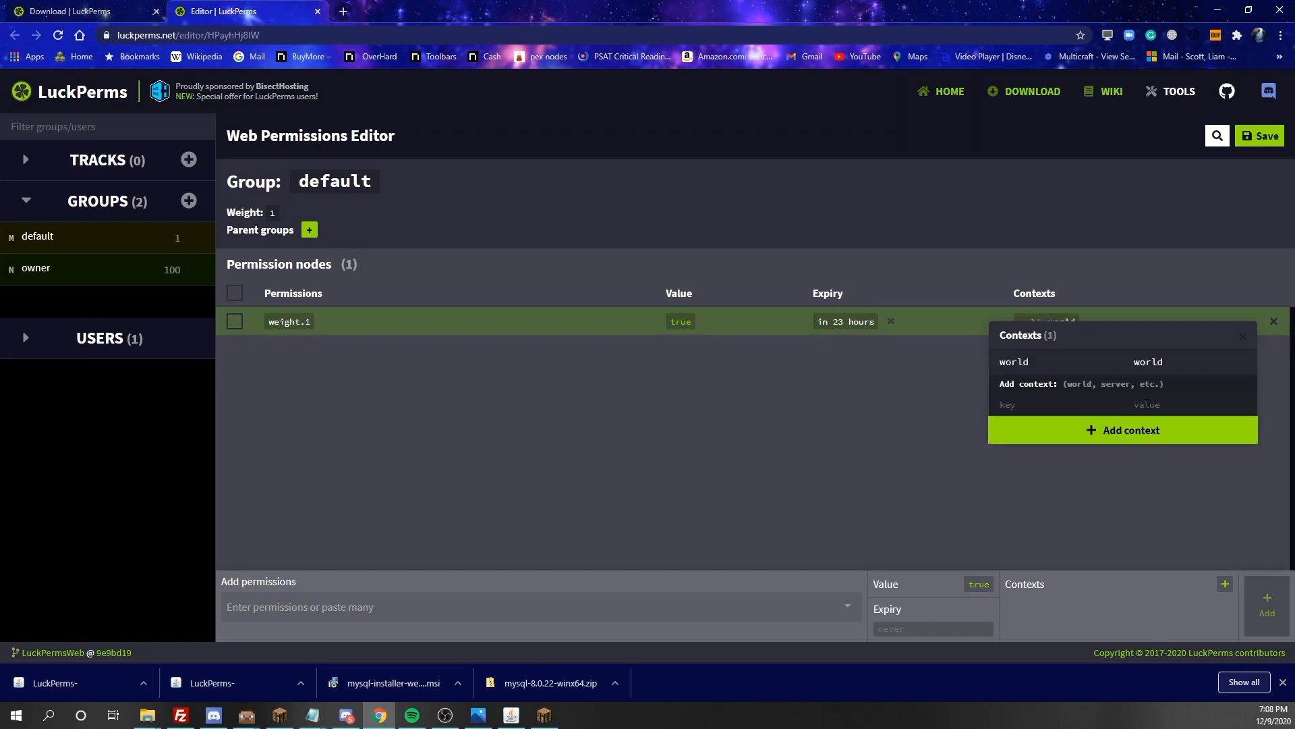
{"action": "left_click", "coordinate": [894, 444]}
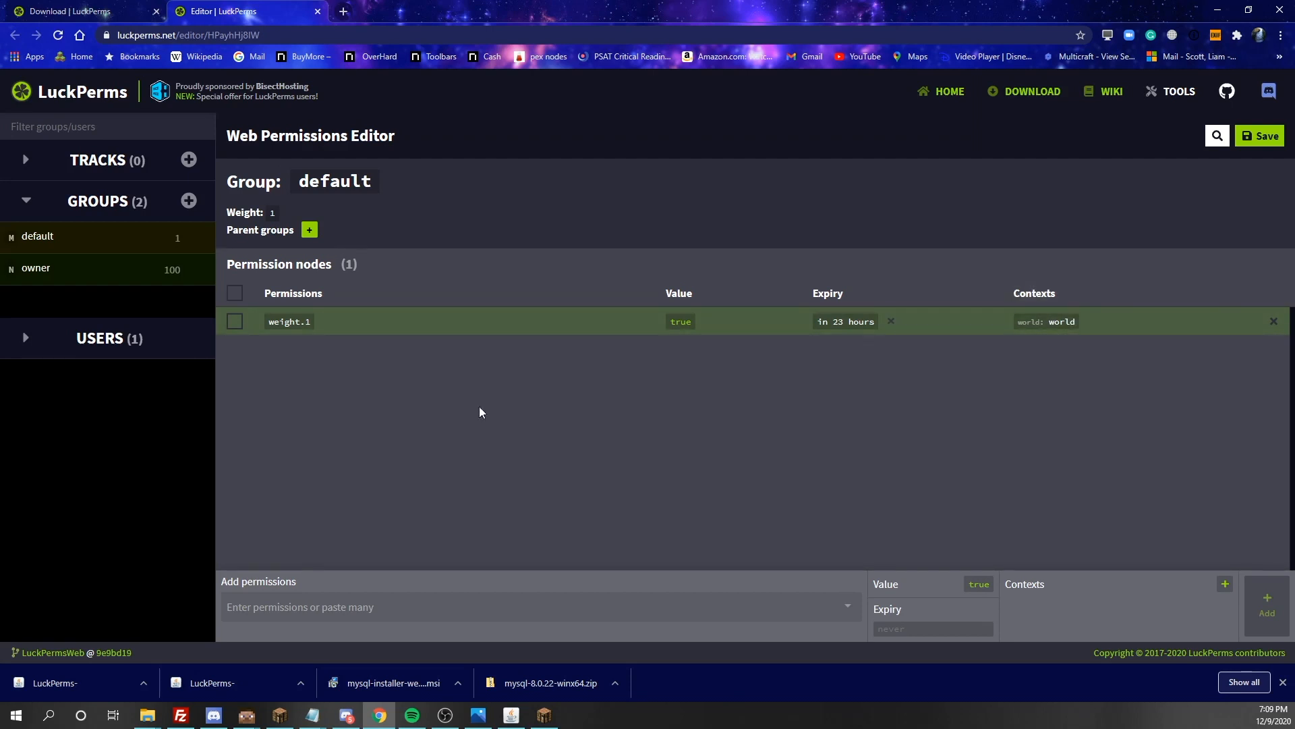
Replace the default group's weight.1 node with a new weight.1 node that has no expiry or context
{"action": "left_click", "coordinate": [1266, 315]}
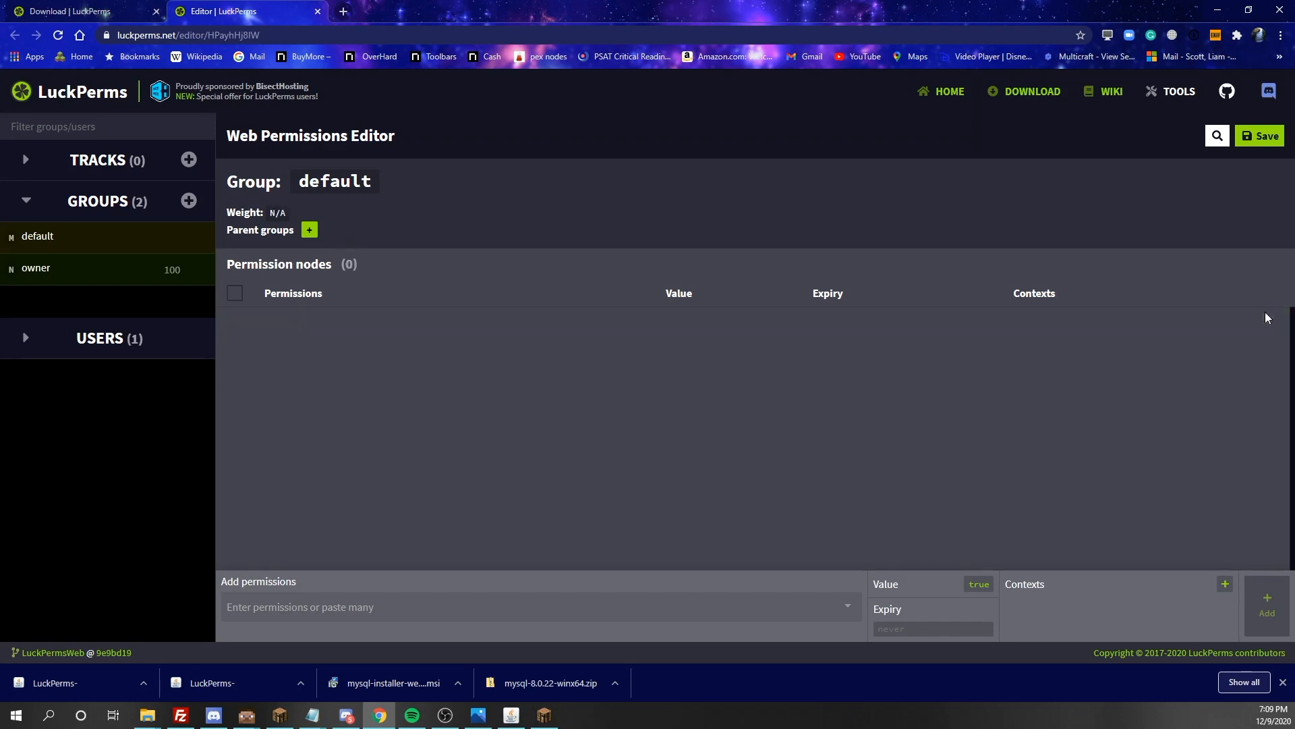
{"action": "left_click", "coordinate": [255, 602]}
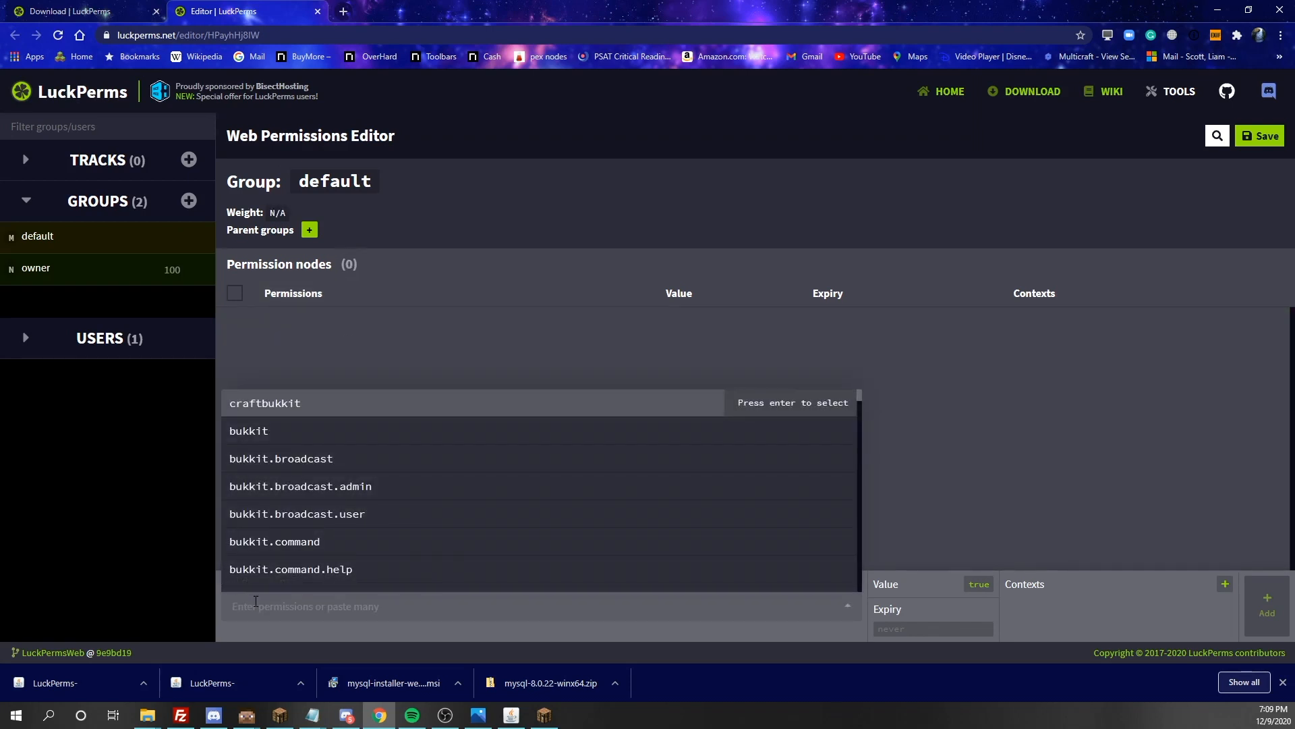
{"action": "type", "text": "weight.100"}
{"action": "key", "text": "BackSpace"}
{"action": "key", "text": "BackSpace"}
{"action": "key", "text": "Return"}
{"action": "left_click", "coordinate": [1267, 602]}
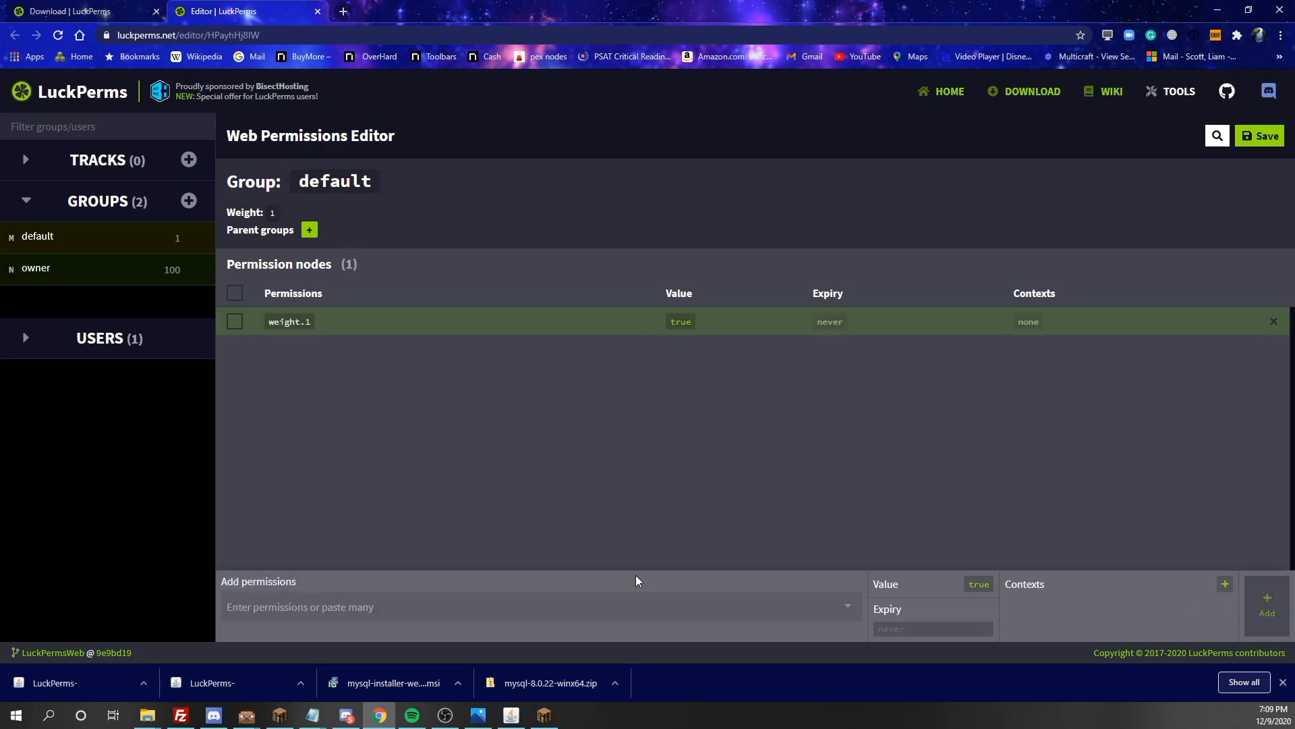
Create a group named mod with weight 70 and no parent
{"action": "left_click", "coordinate": [189, 201]}
{"action": "left_click", "coordinate": [517, 319]}
{"action": "type", "text": "mod"}
{"action": "left_click", "coordinate": [720, 326]}
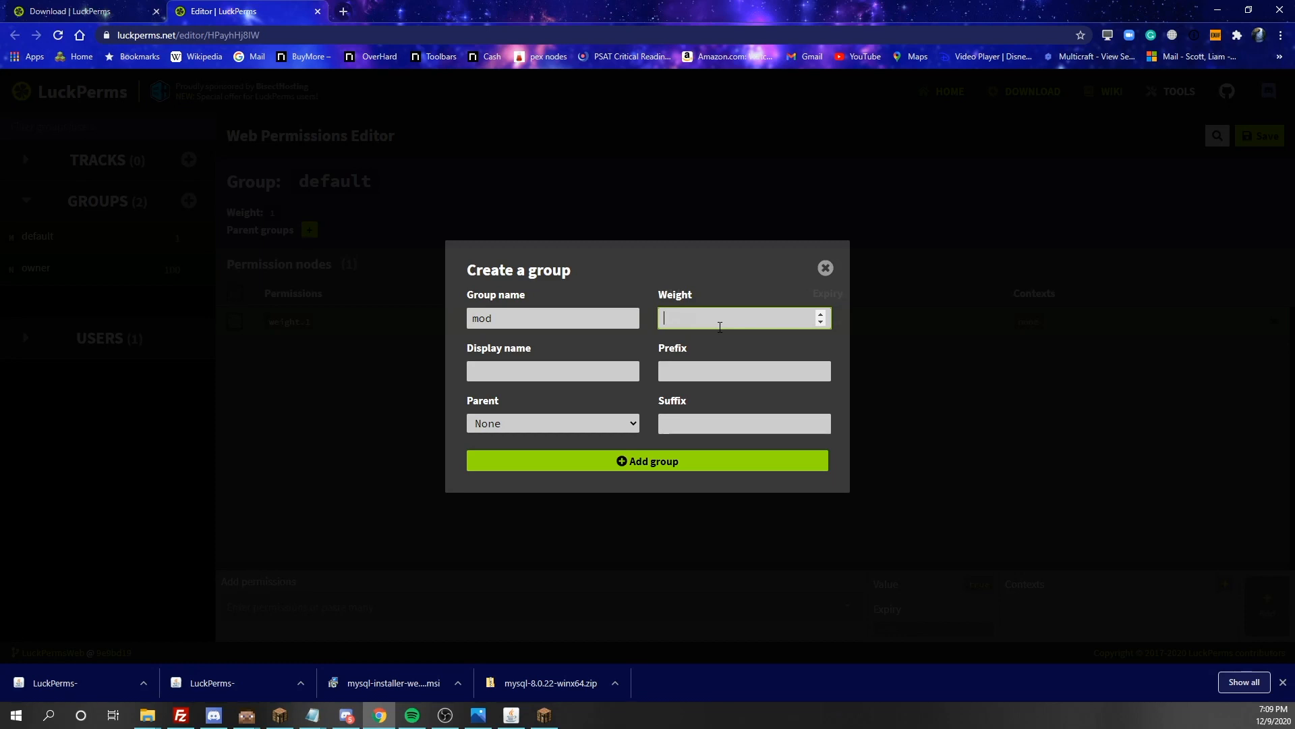
{"action": "type", "text": "70"}
{"action": "left_click", "coordinate": [660, 458]}
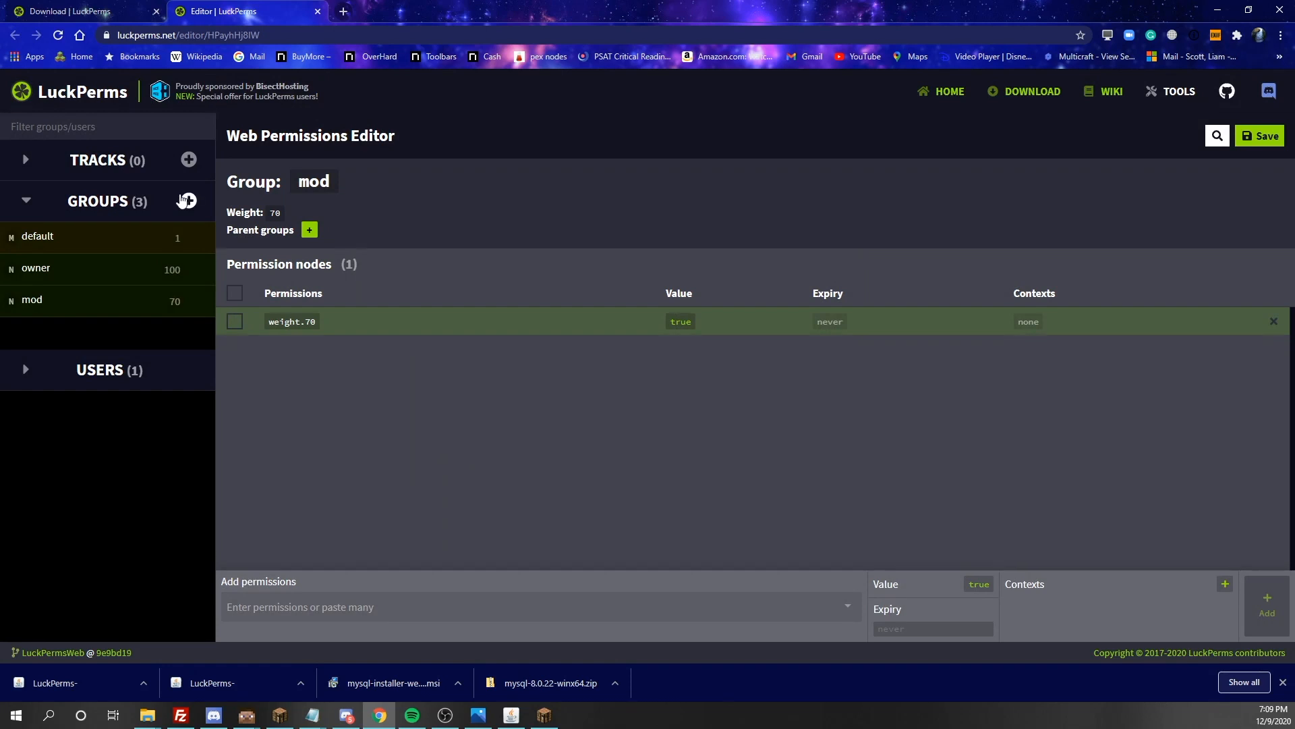
Create a group named admin with weight 80 and no parent
{"action": "left_click", "coordinate": [186, 199]}
{"action": "left_click", "coordinate": [510, 319]}
{"action": "type", "text": "admin"}
{"action": "left_click", "coordinate": [668, 324]}
{"action": "key", "text": "BackSpace"}
{"action": "type", "text": "80"}
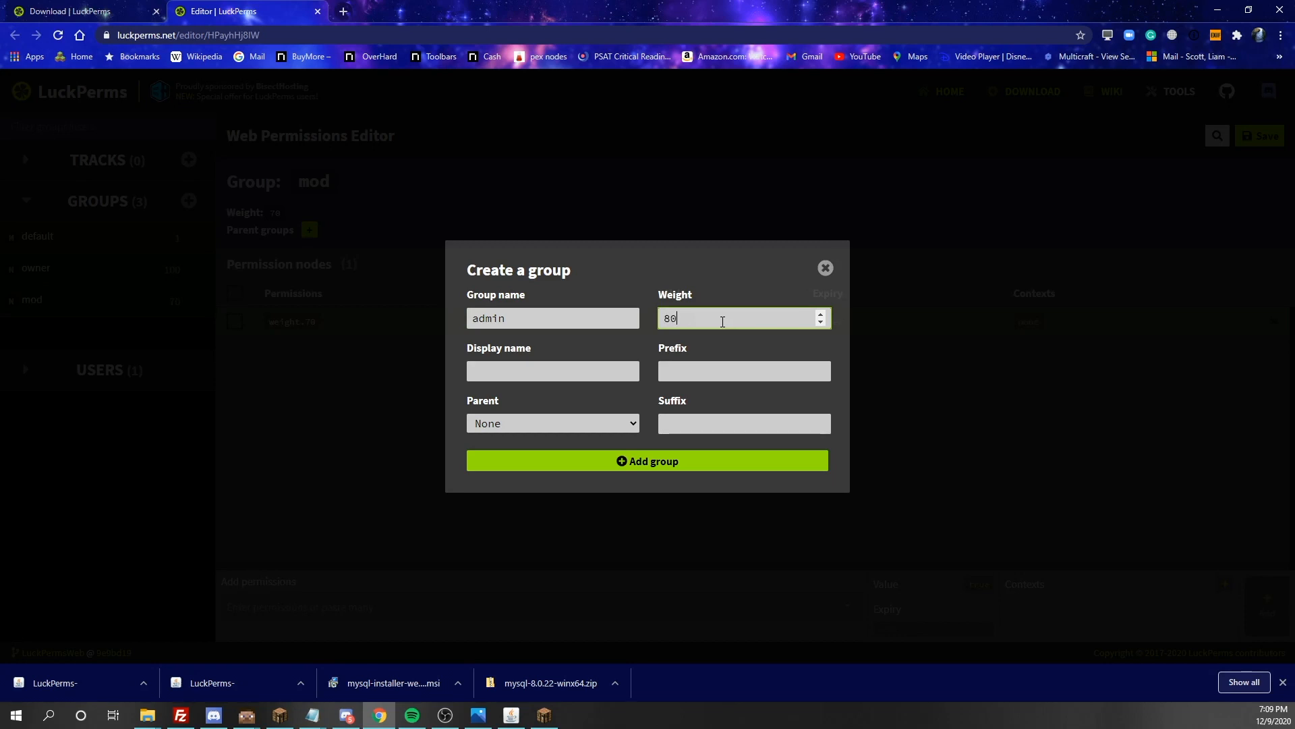
{"action": "left_click", "coordinate": [578, 467]}
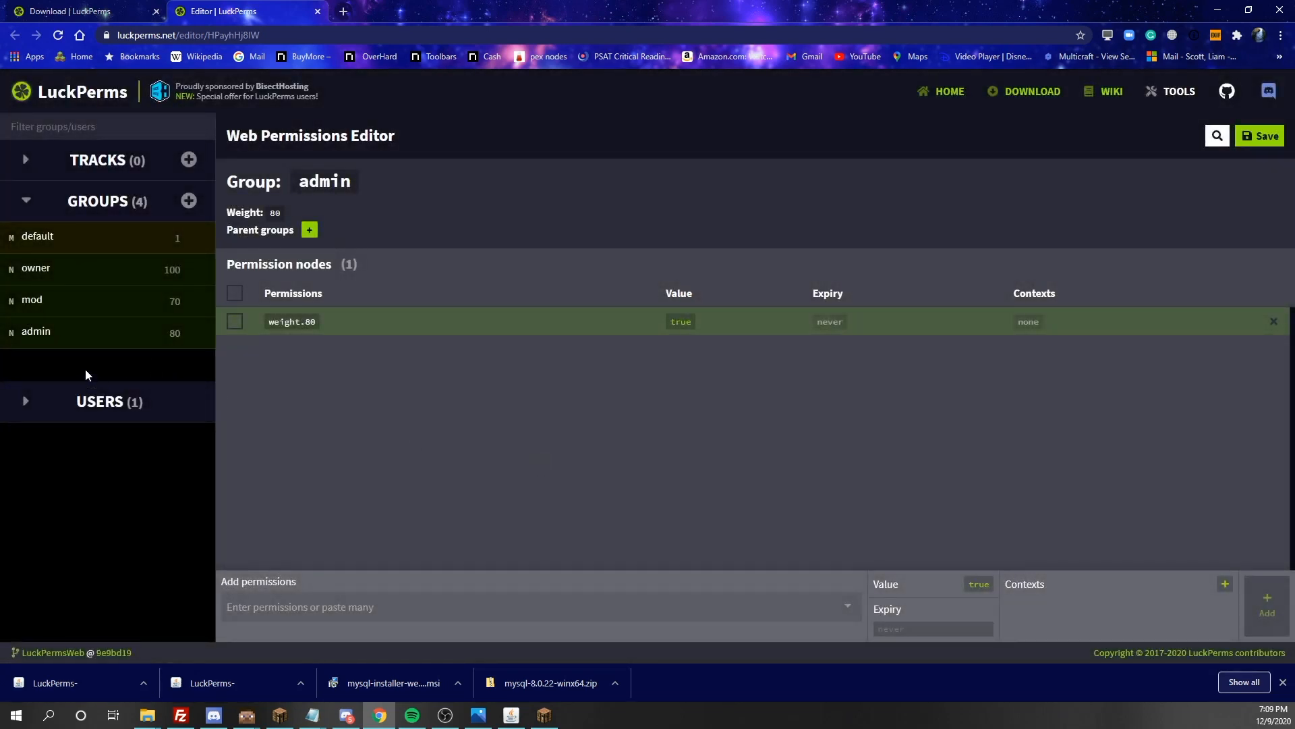
Create a group named vip with weight 10 and no parent
{"action": "left_click", "coordinate": [201, 202]}
{"action": "left_click", "coordinate": [185, 205]}
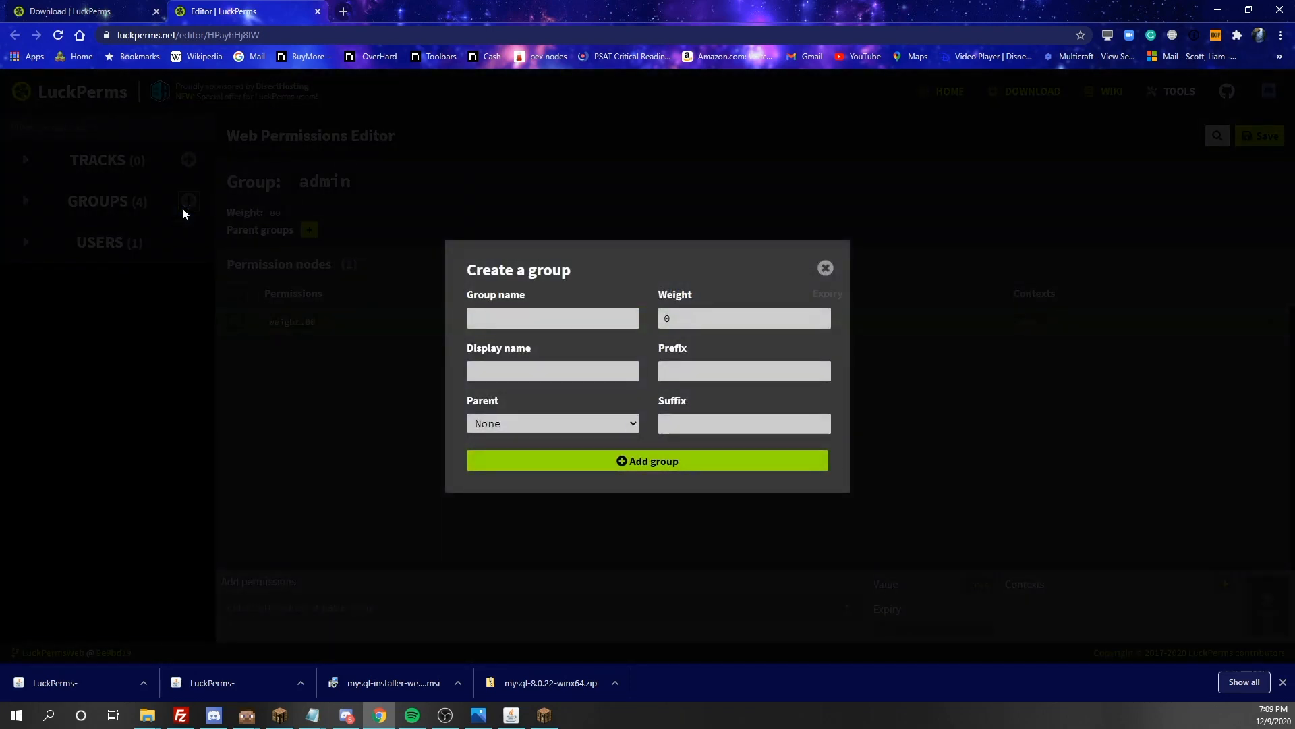
{"action": "left_click", "coordinate": [560, 308]}
{"action": "type", "text": "vip"}
{"action": "left_click", "coordinate": [661, 311]}
{"action": "type", "text": "1"}
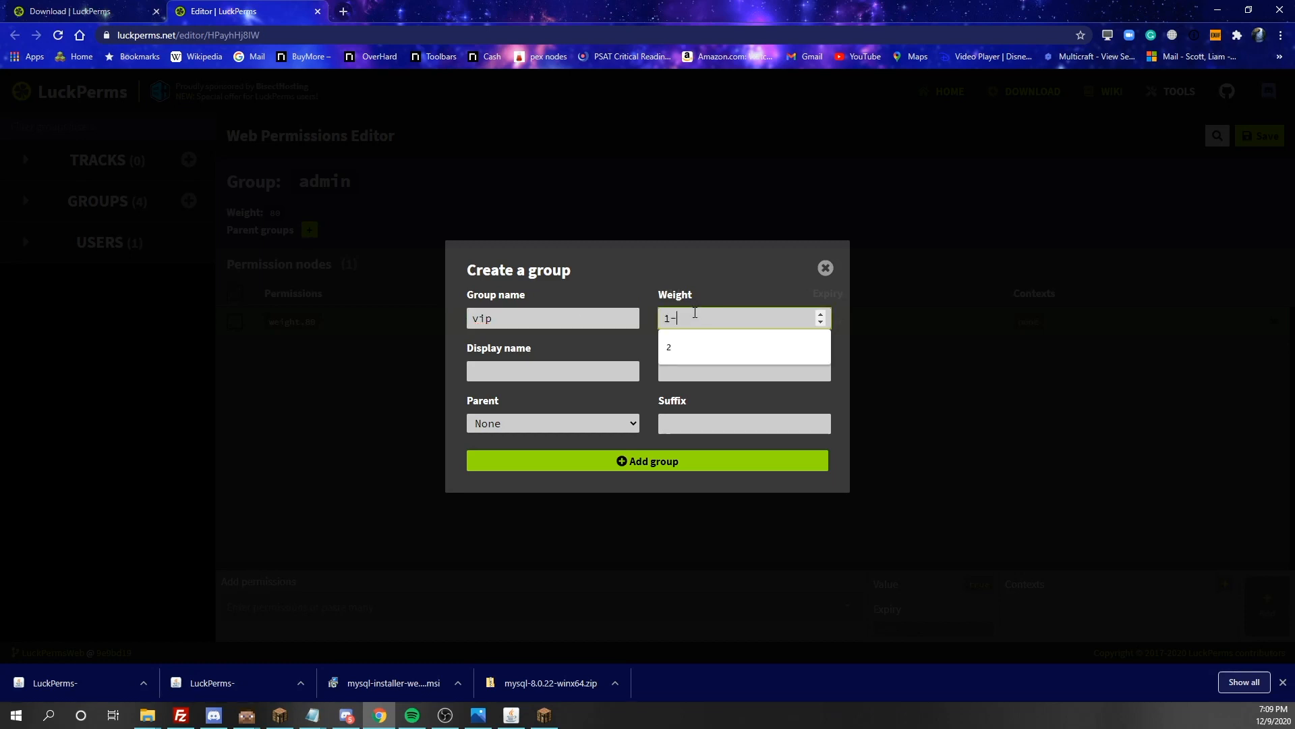
{"action": "type", "text": "-"}
{"action": "key", "text": "BackSpace"}
{"action": "type", "text": "0"}
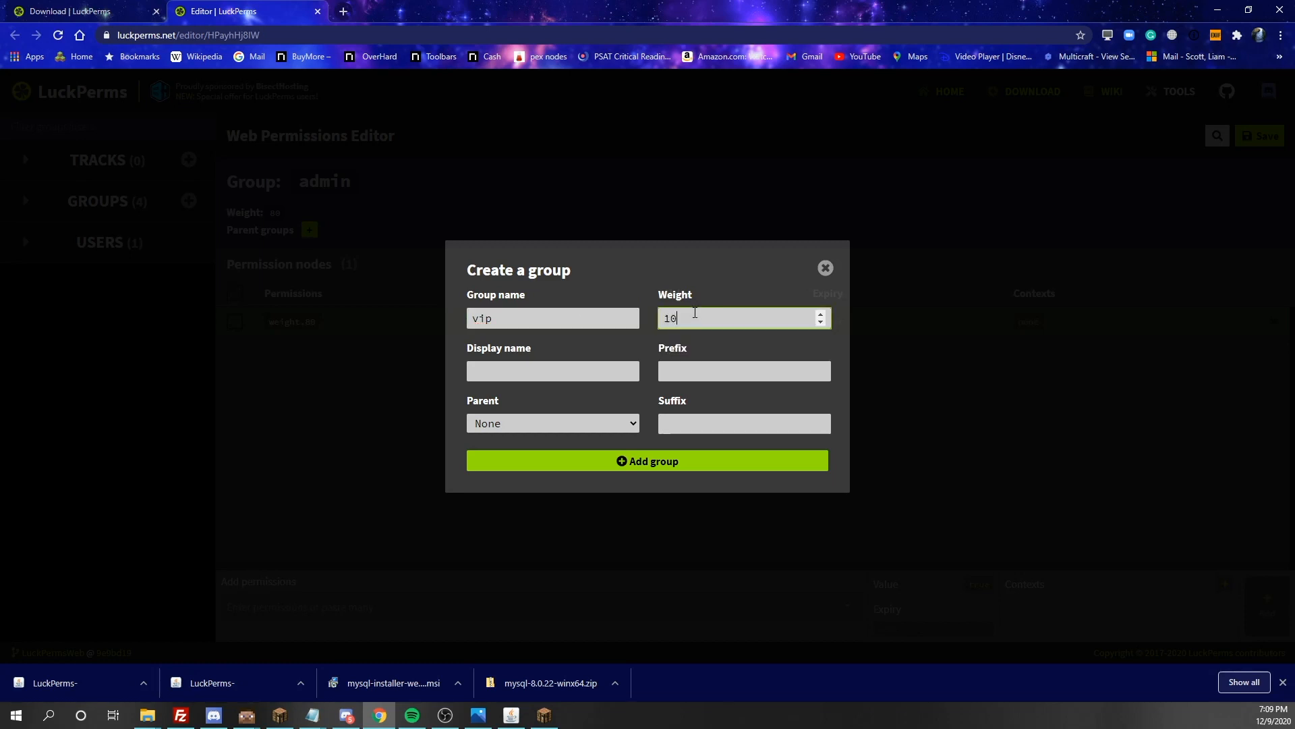
{"action": "left_click", "coordinate": [601, 461]}
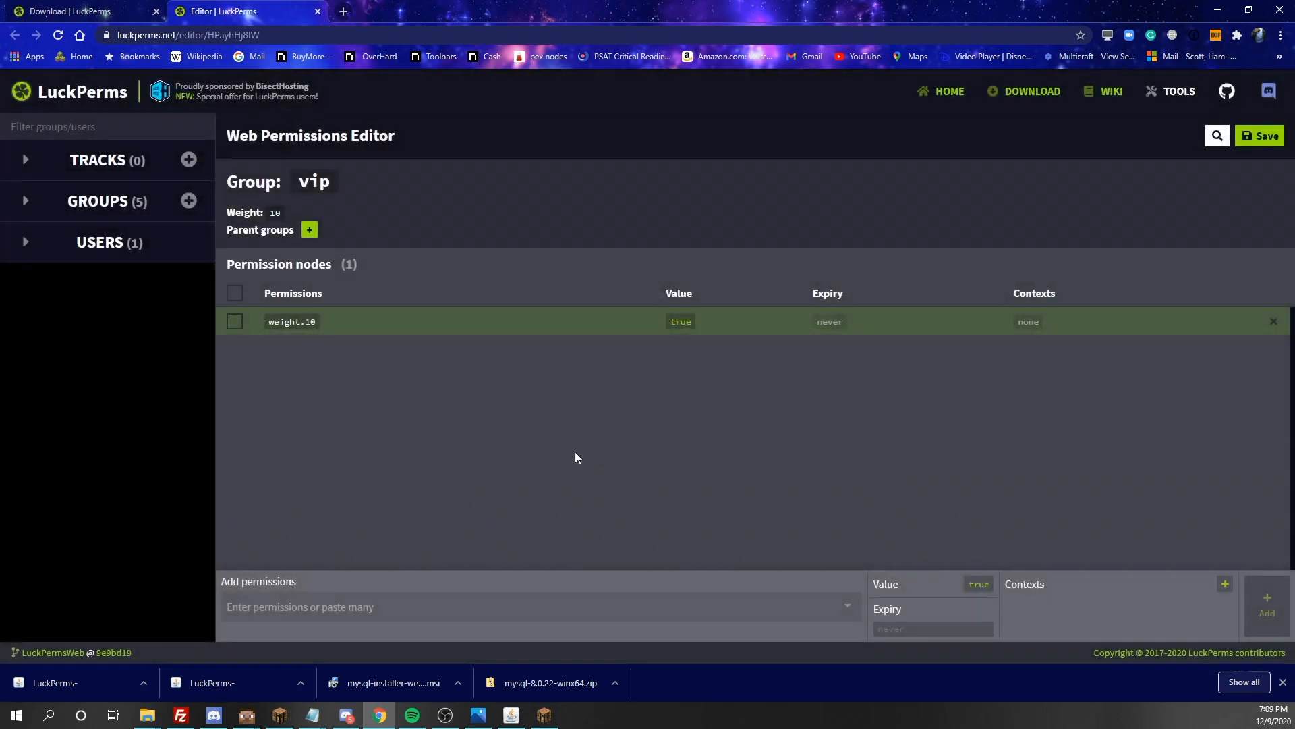
Save the web editor changes and run the copied /lp applyedits command on the Minecraft server
{"action": "left_click", "coordinate": [26, 201]}
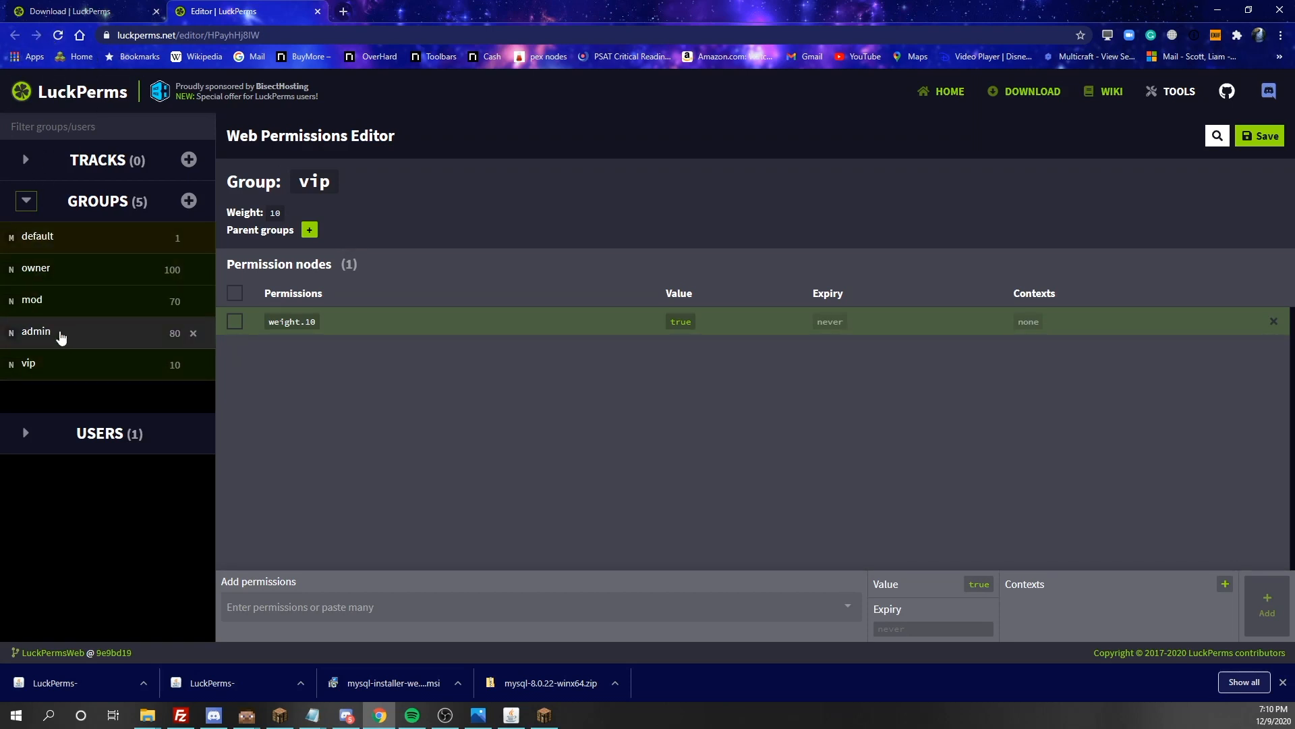
{"action": "left_click", "coordinate": [1265, 140]}
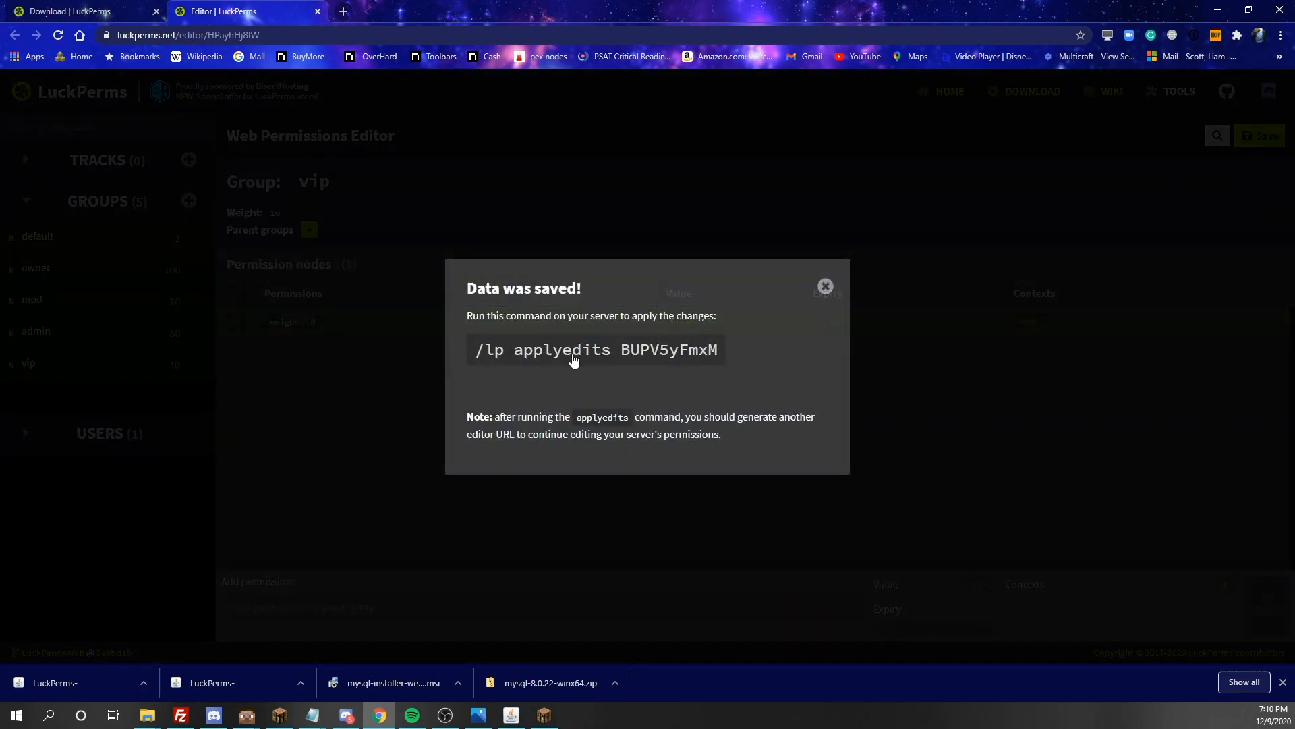
{"action": "left_click", "coordinate": [584, 350]}
{"action": "left_click", "coordinate": [544, 715]}
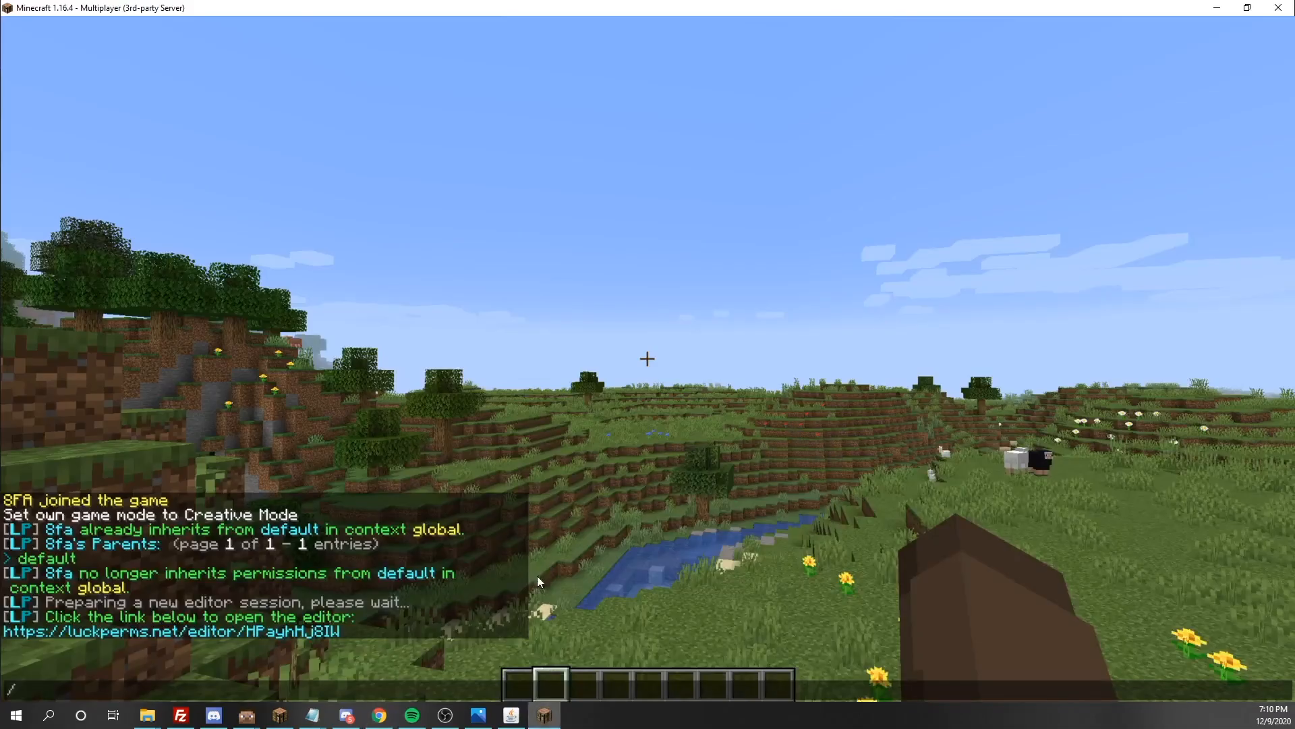
{"action": "key", "text": "BackSpace"}
{"action": "key", "text": "ctrl+v"}
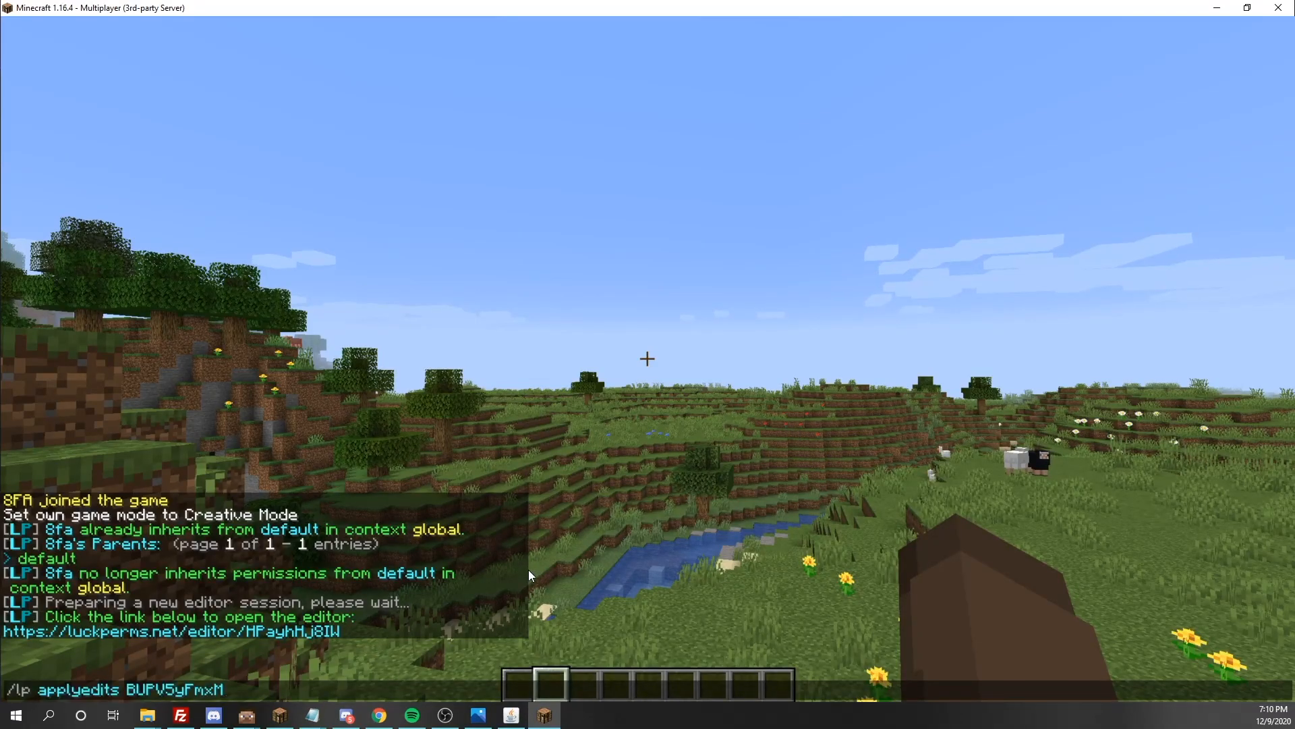
{"action": "key", "text": "Return"}
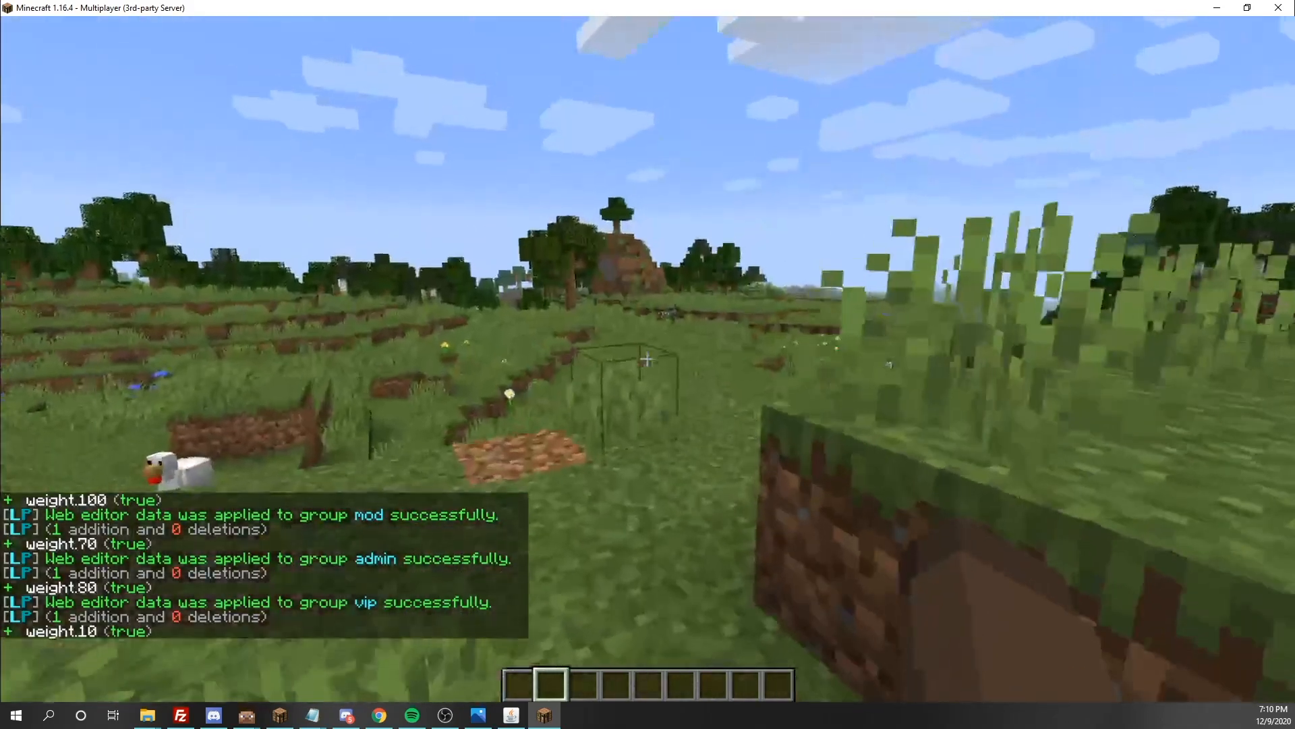
{"action": "key", "text": "slash"}
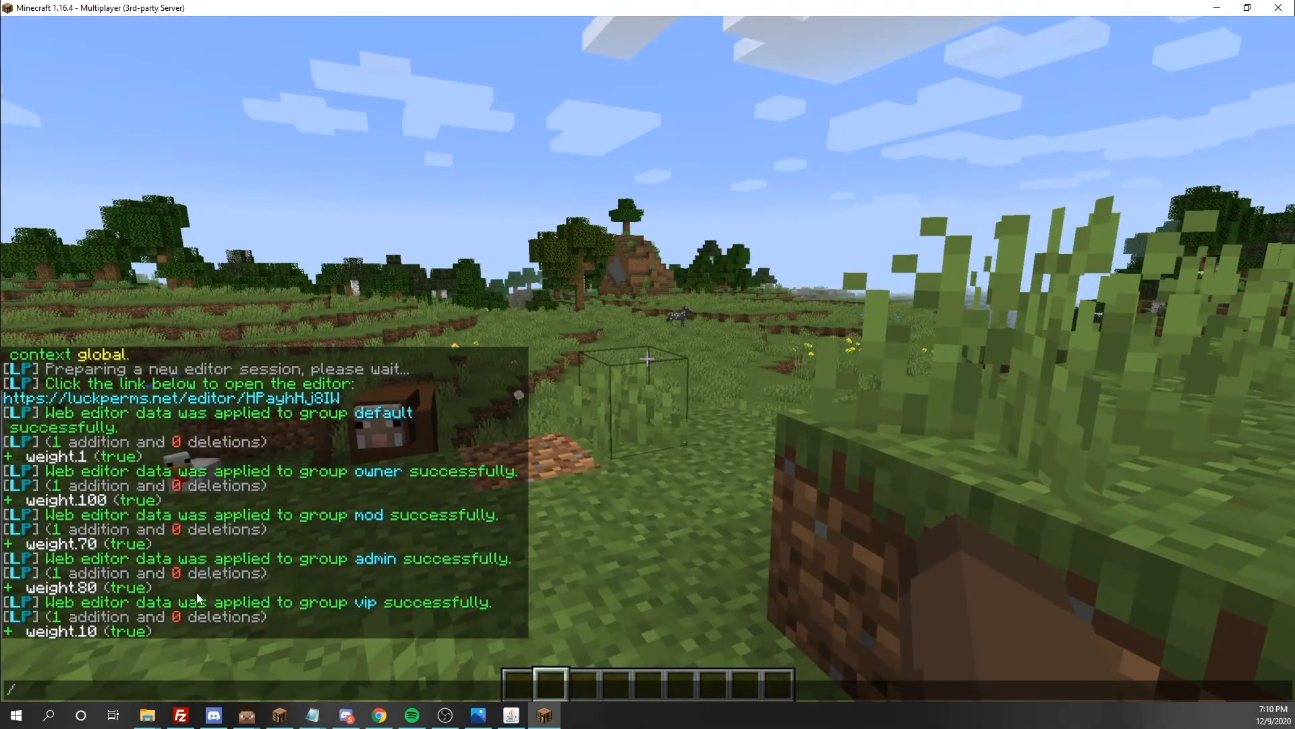
{"action": "key", "text": "Escape"}
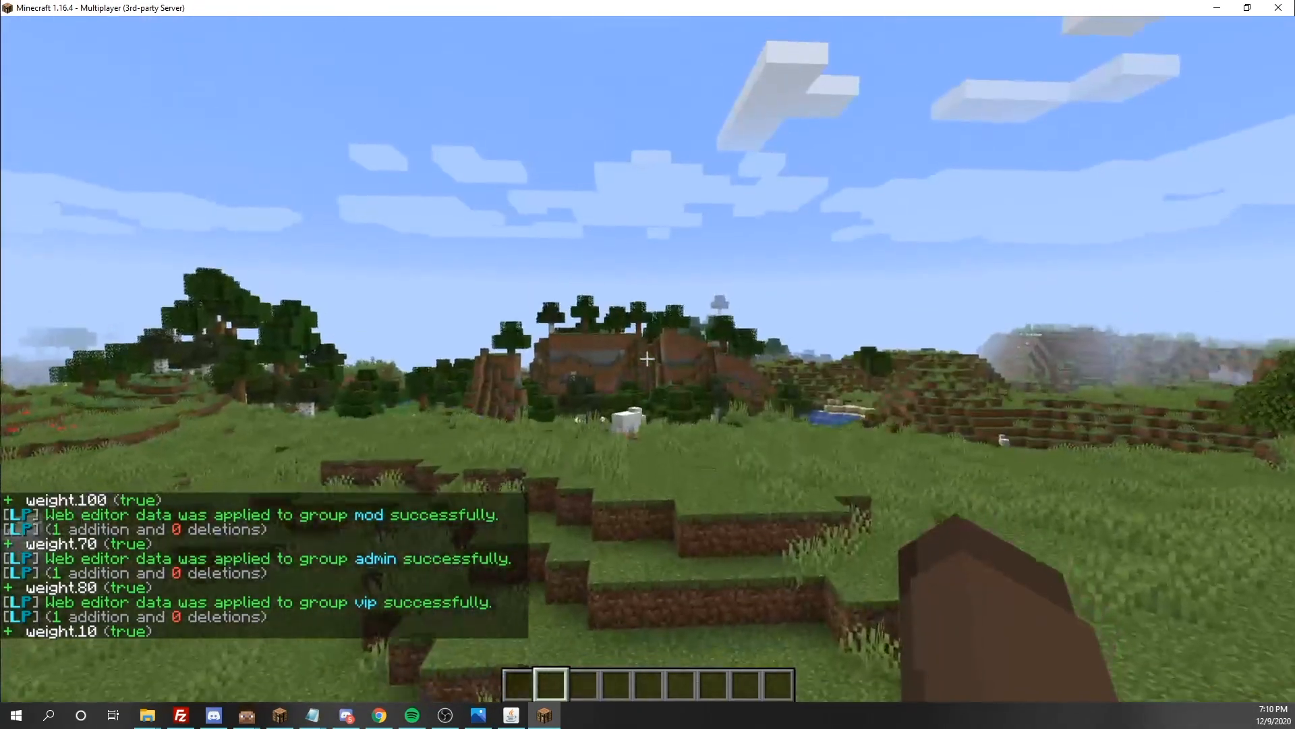
Generate a new web editor session with the /lp editor command in Minecraft
{"action": "key", "text": "slash"}
{"action": "type", "text": "lp"}
{"action": "key", "text": "Tab"}
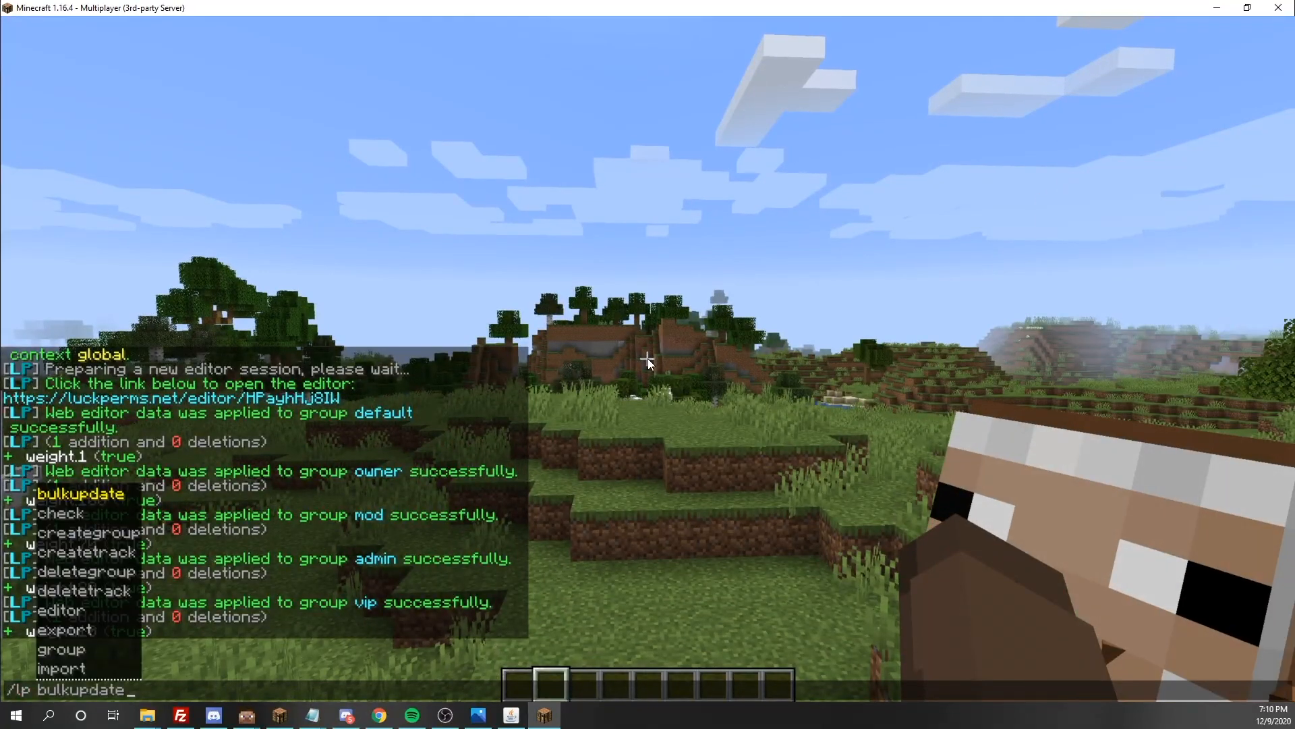
{"action": "key", "text": "BackSpace"}
{"action": "key", "text": "BackSpace"}
{"action": "key", "text": "BackSpace"}
{"action": "key", "text": "BackSpace"}
{"action": "key", "text": "BackSpace"}
{"action": "key", "text": "BackSpace"}
{"action": "key", "text": "BackSpace"}
{"action": "key", "text": "BackSpace"}
{"action": "key", "text": "BackSpace"}
{"action": "key", "text": "BackSpace"}
{"action": "type", "text": "e"}
{"action": "key", "text": "Tab"}
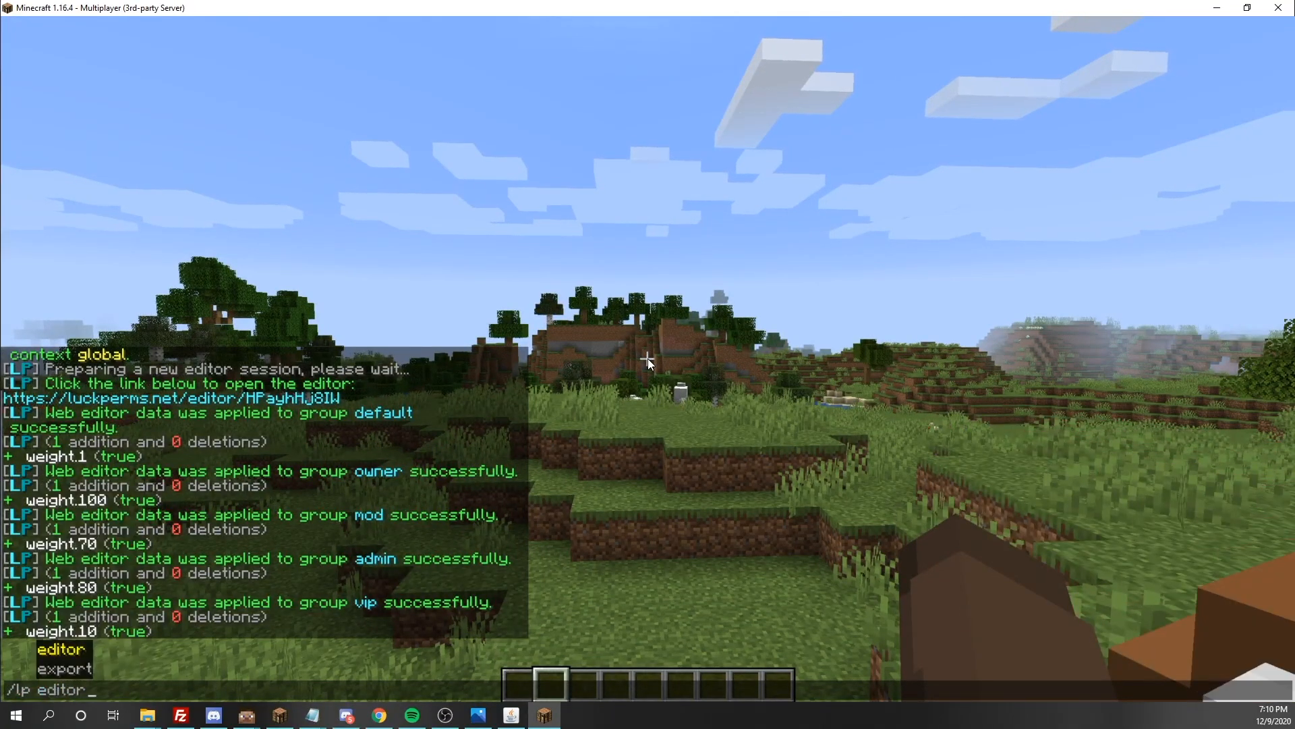
{"action": "key", "text": "Return"}
Open the new editor session's link in the browser and close the old editor and LuckPerms download pages
{"action": "key", "text": "t"}
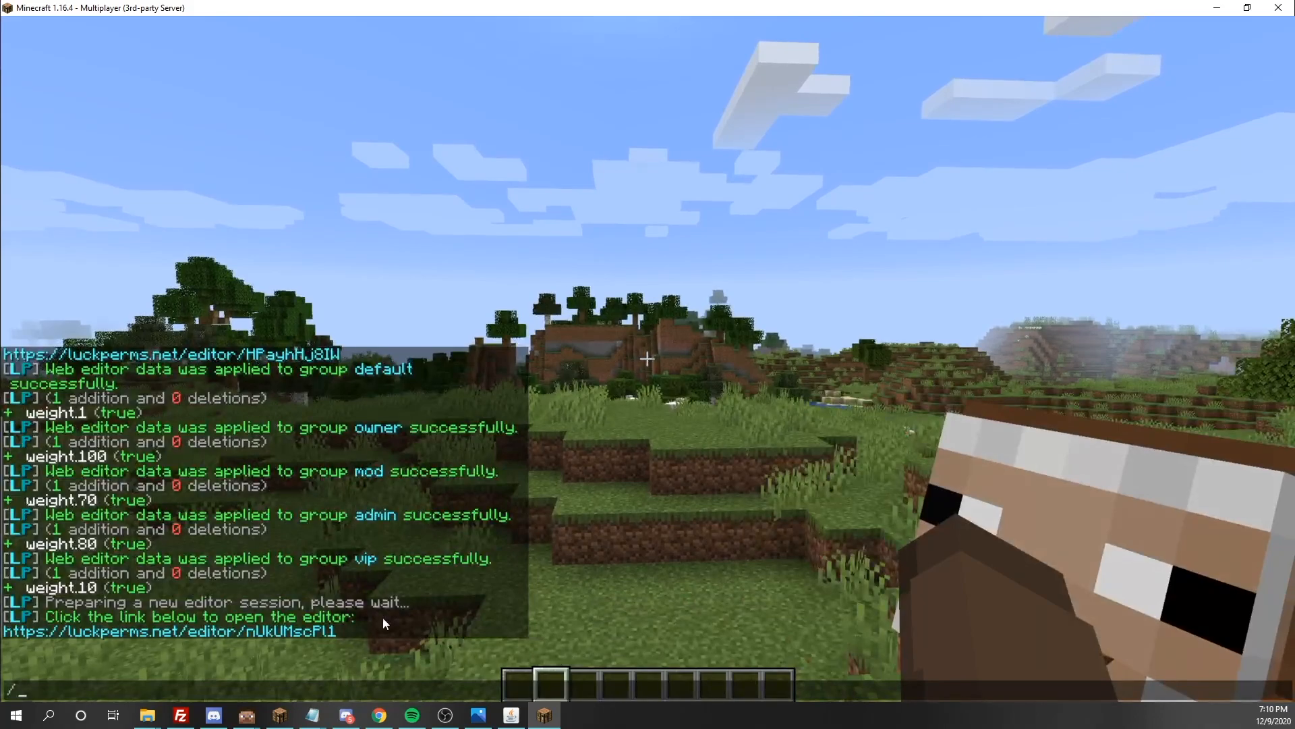
{"action": "left_click", "coordinate": [280, 634]}
{"action": "left_click", "coordinate": [501, 297]}
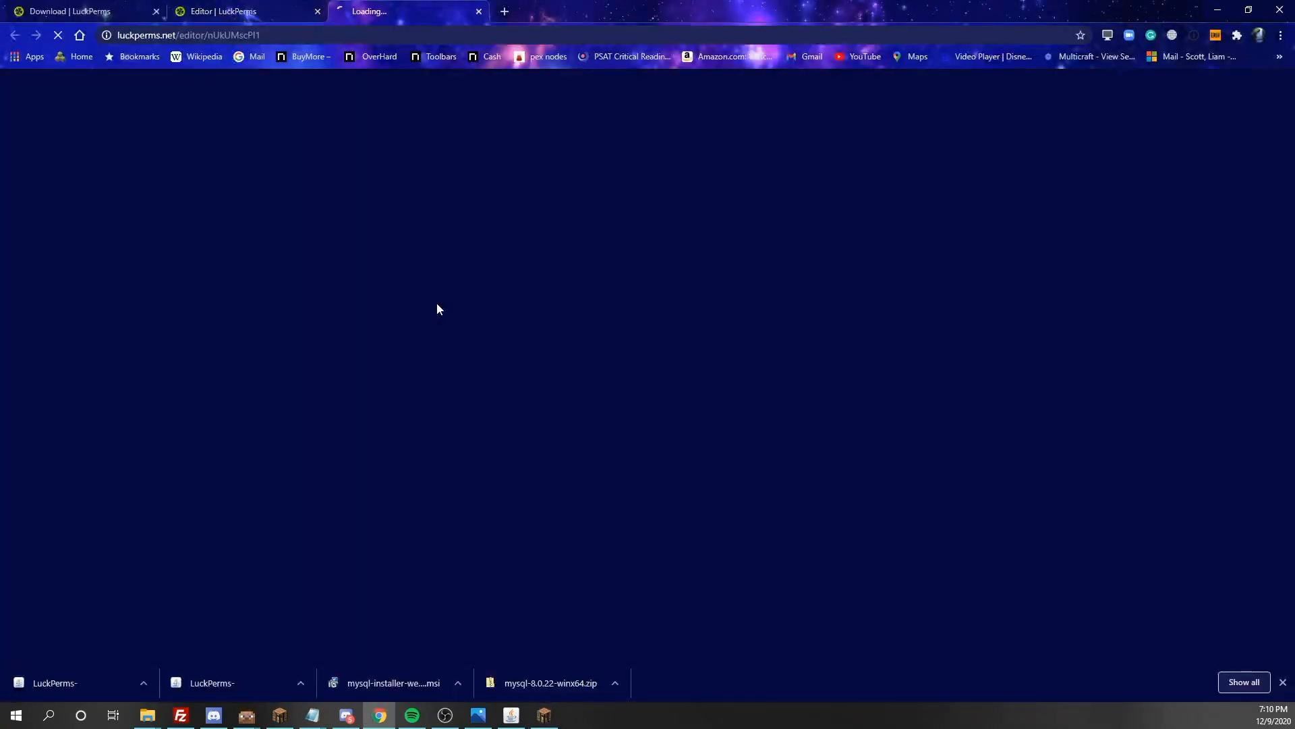
{"action": "left_click", "coordinate": [285, 12]}
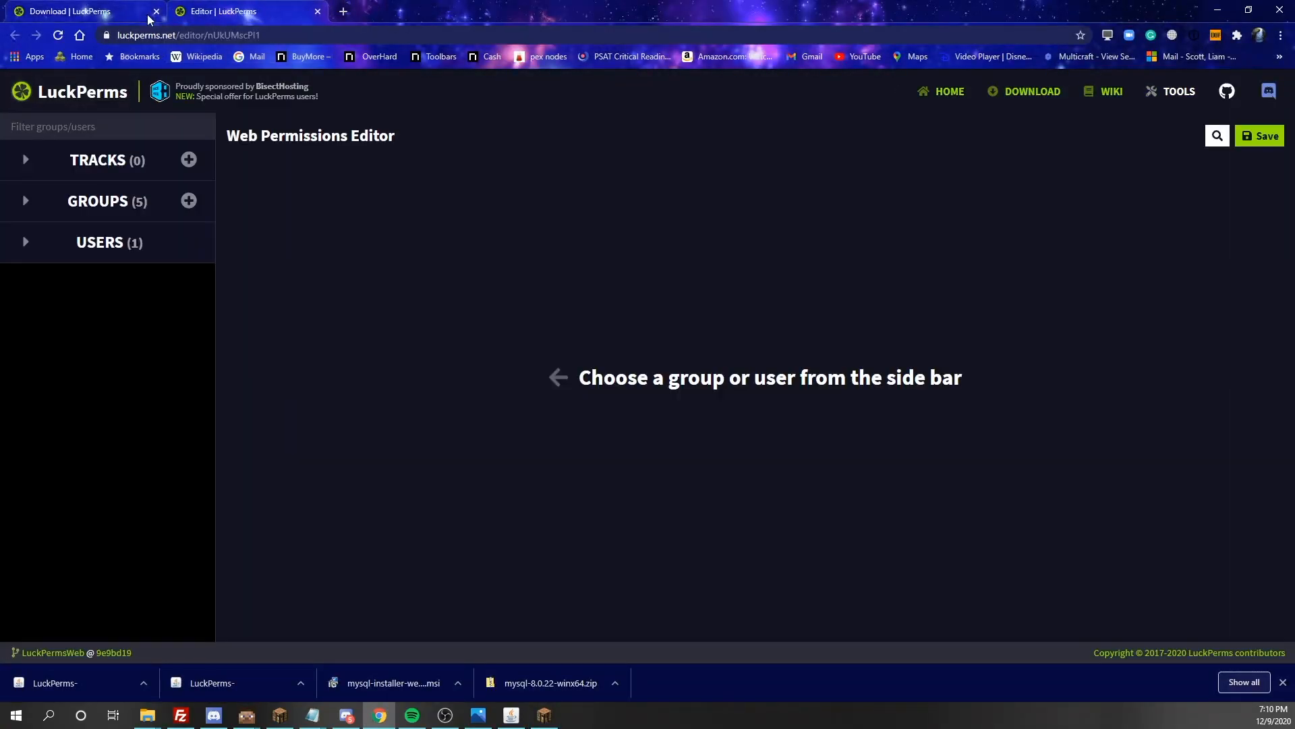
{"action": "left_click", "coordinate": [155, 13]}
Add default as a parent group of the vip group
{"action": "left_click", "coordinate": [28, 204]}
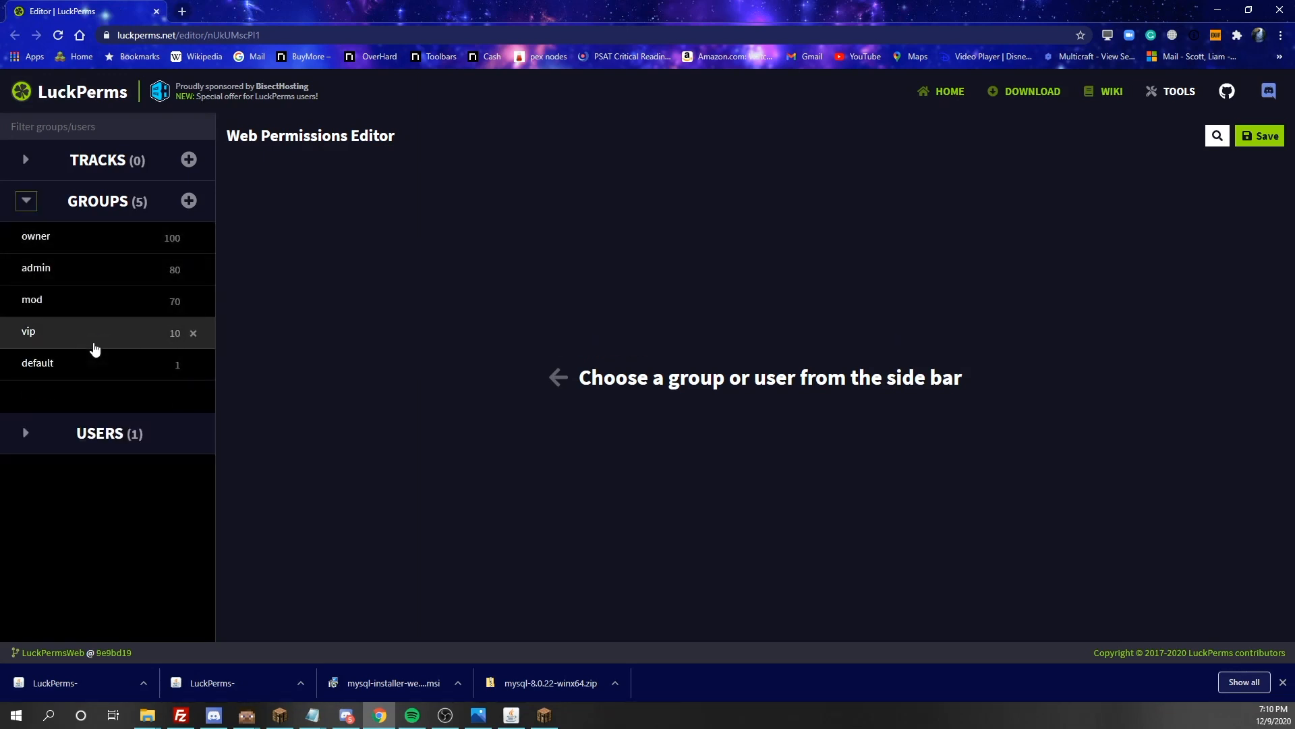
{"action": "left_click", "coordinate": [94, 345]}
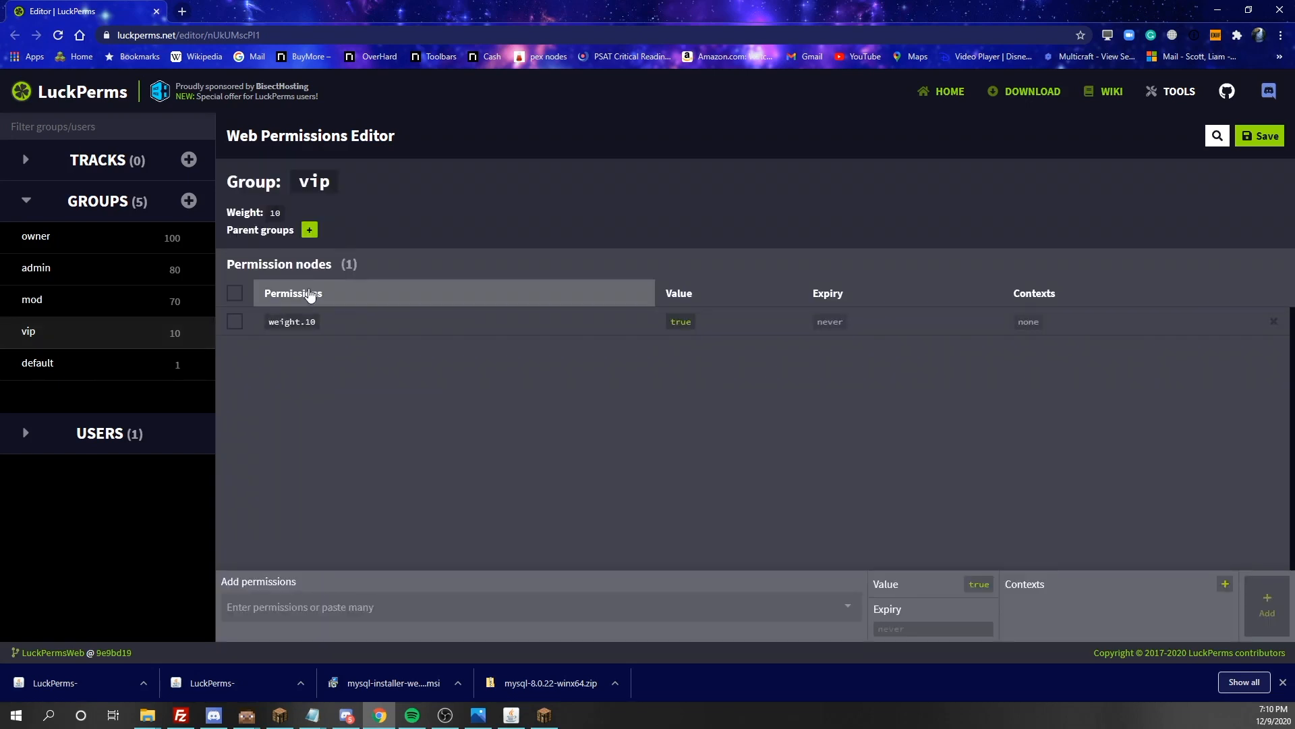
{"action": "left_click", "coordinate": [310, 232]}
{"action": "left_click", "coordinate": [243, 323]}
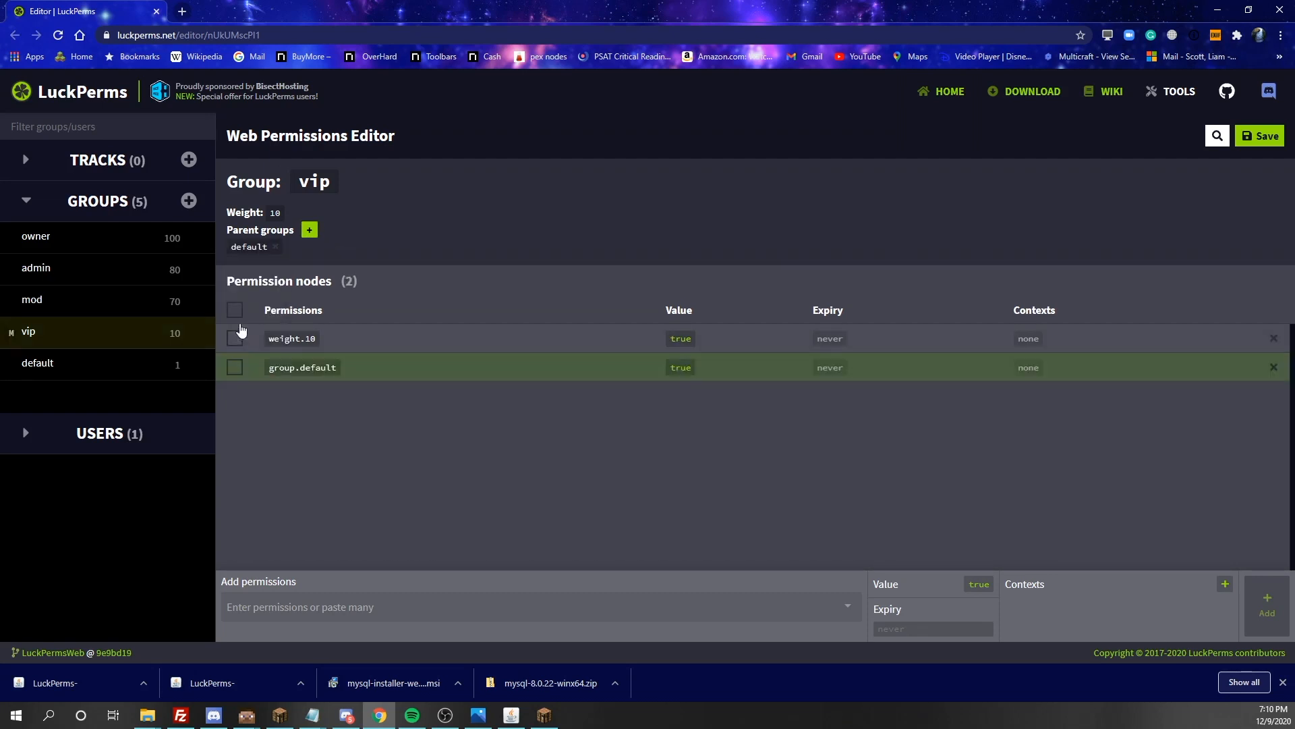
Add mod as a parent group of the admin group
{"action": "left_click", "coordinate": [32, 299]}
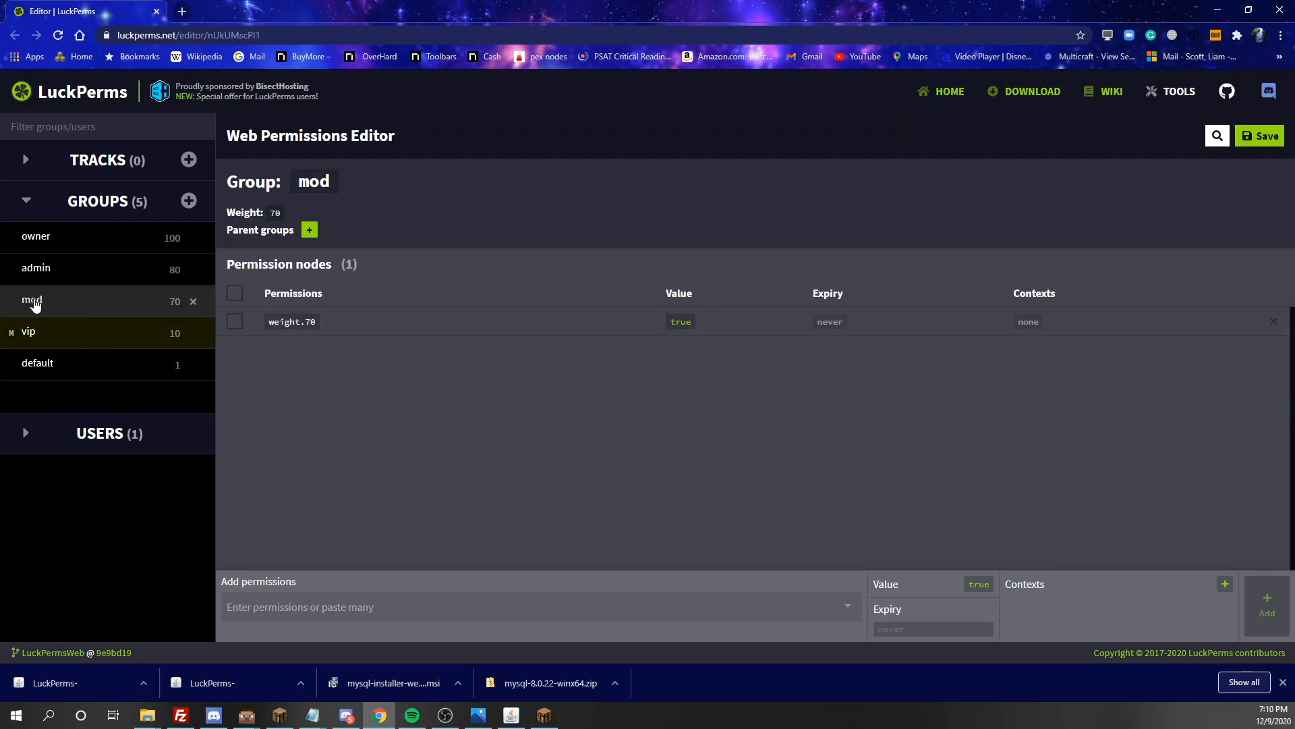
{"action": "left_click", "coordinate": [92, 281]}
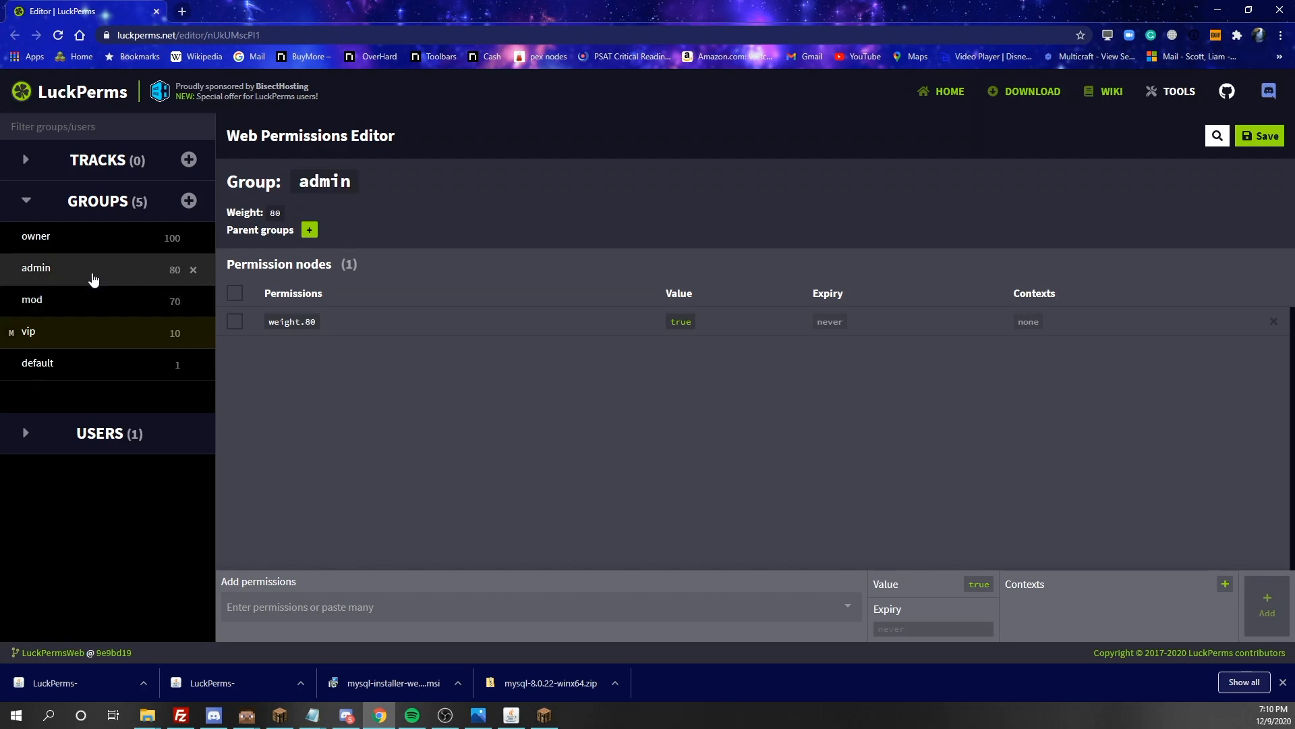
{"action": "left_click", "coordinate": [309, 232]}
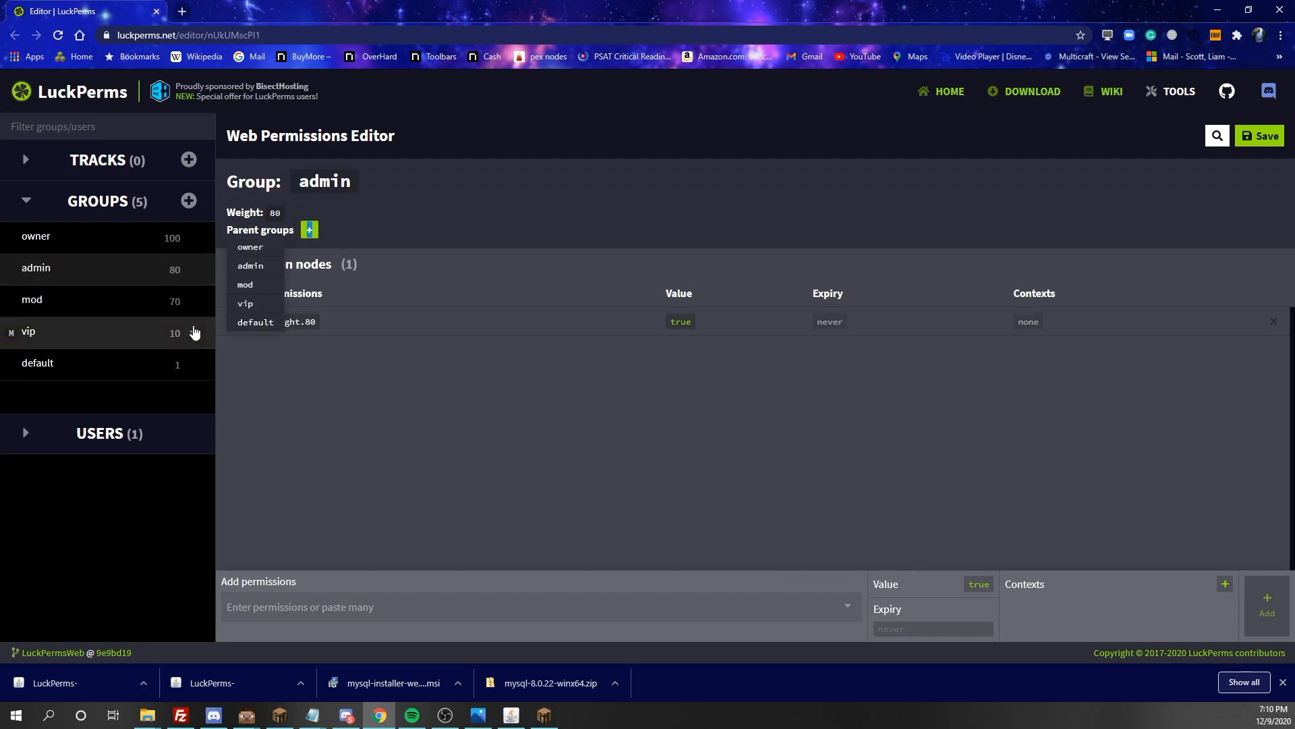
{"action": "left_click", "coordinate": [257, 283]}
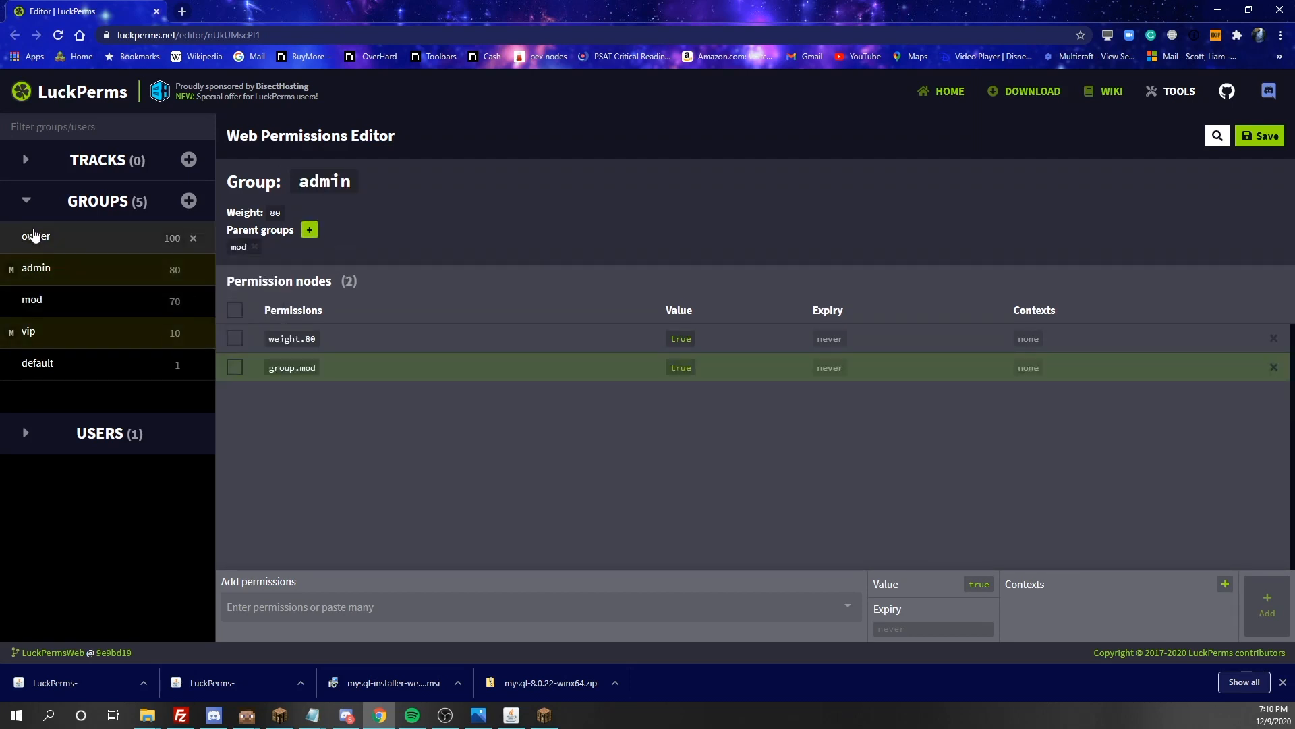
Add admin as the owner group's parent, removing the owner parent picked by mistake
{"action": "left_click", "coordinate": [58, 236]}
{"action": "left_click", "coordinate": [309, 231]}
{"action": "left_click", "coordinate": [244, 250]}
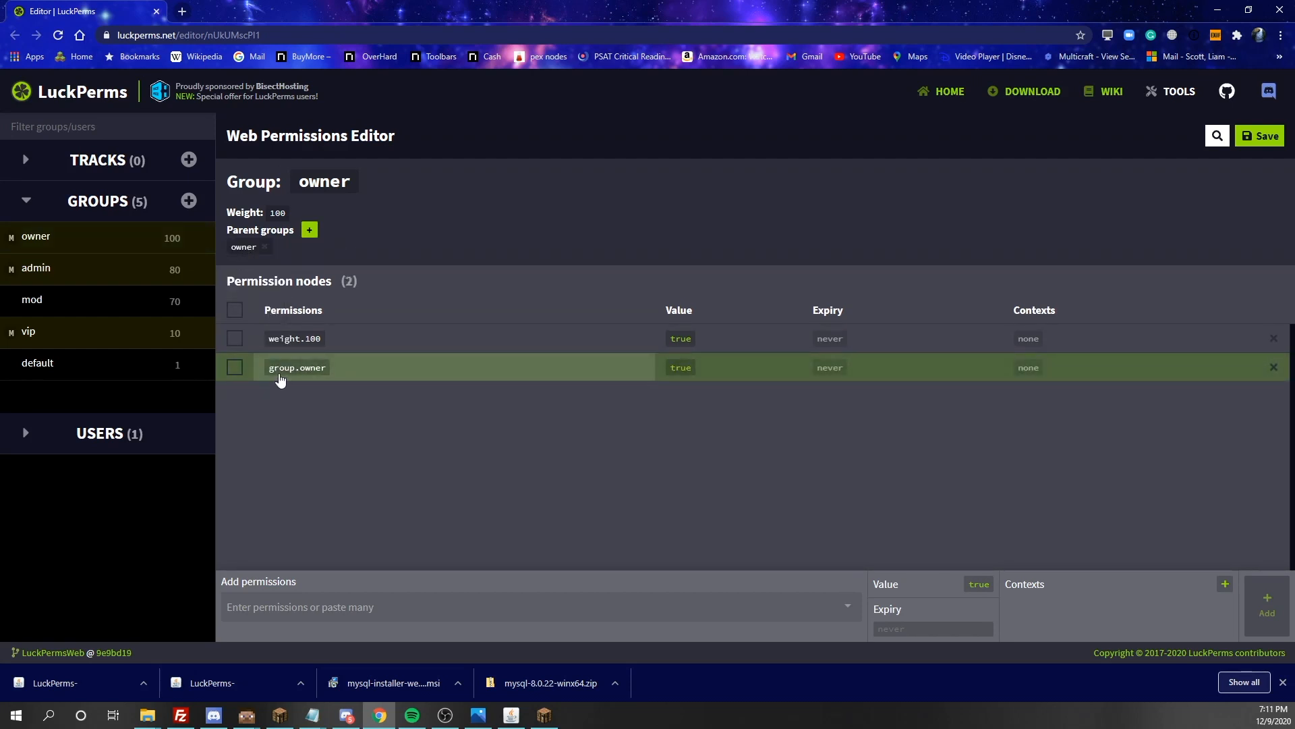
{"action": "left_click", "coordinate": [264, 247]}
{"action": "left_click", "coordinate": [310, 230]}
{"action": "left_click", "coordinate": [254, 267]}
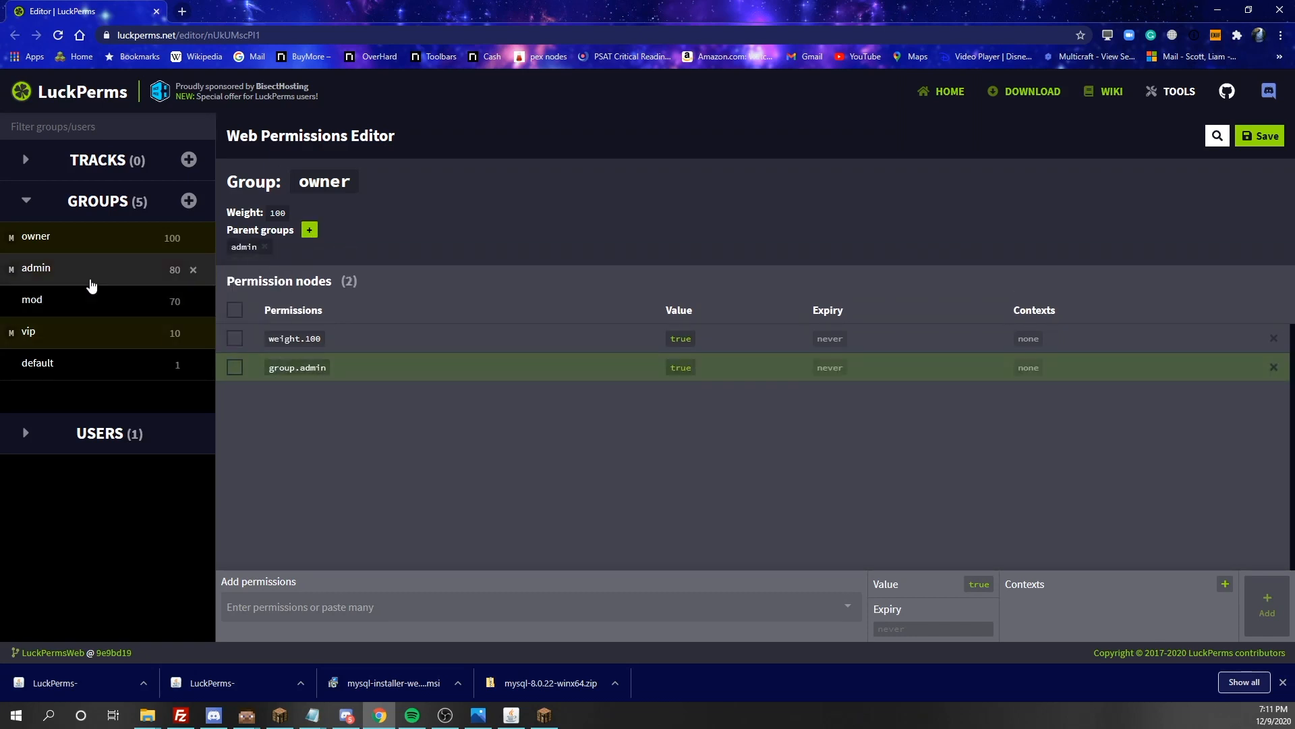
Add the bukkit.broadcast permission with value true to the vip group
{"action": "left_click", "coordinate": [82, 333]}
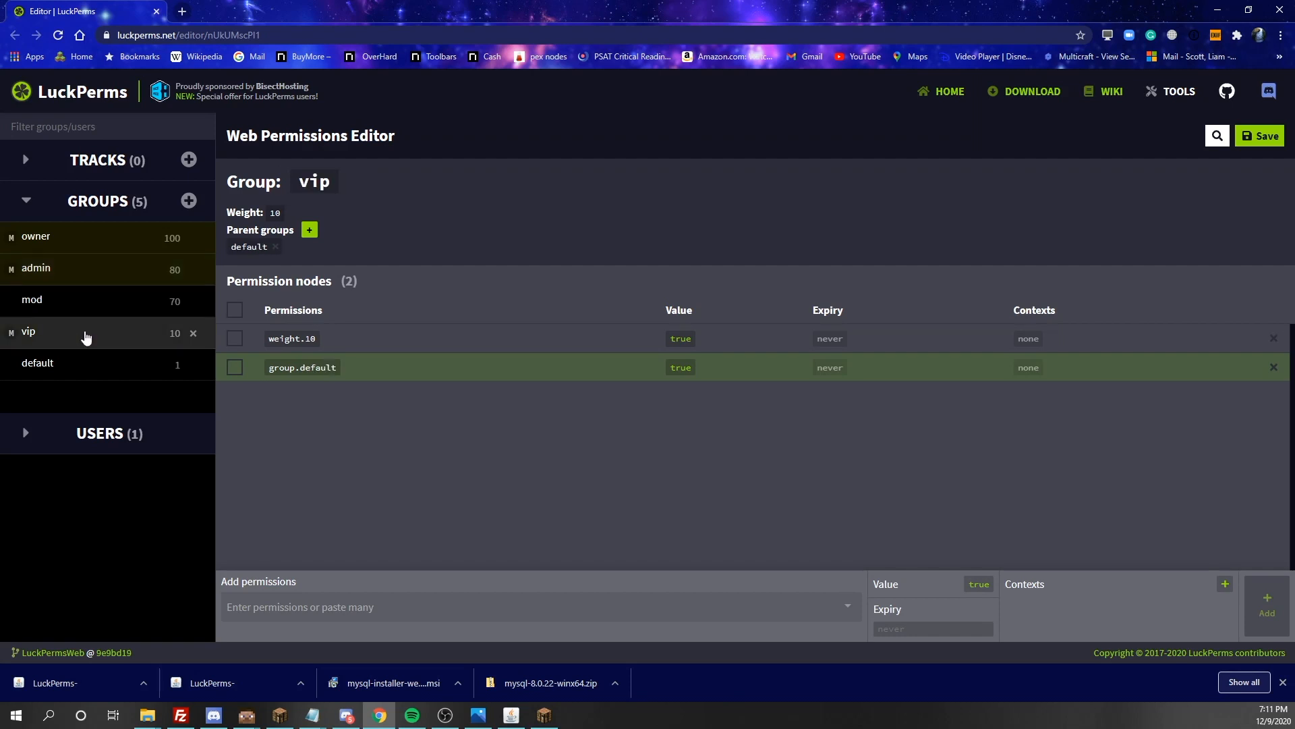
{"action": "left_click", "coordinate": [348, 612]}
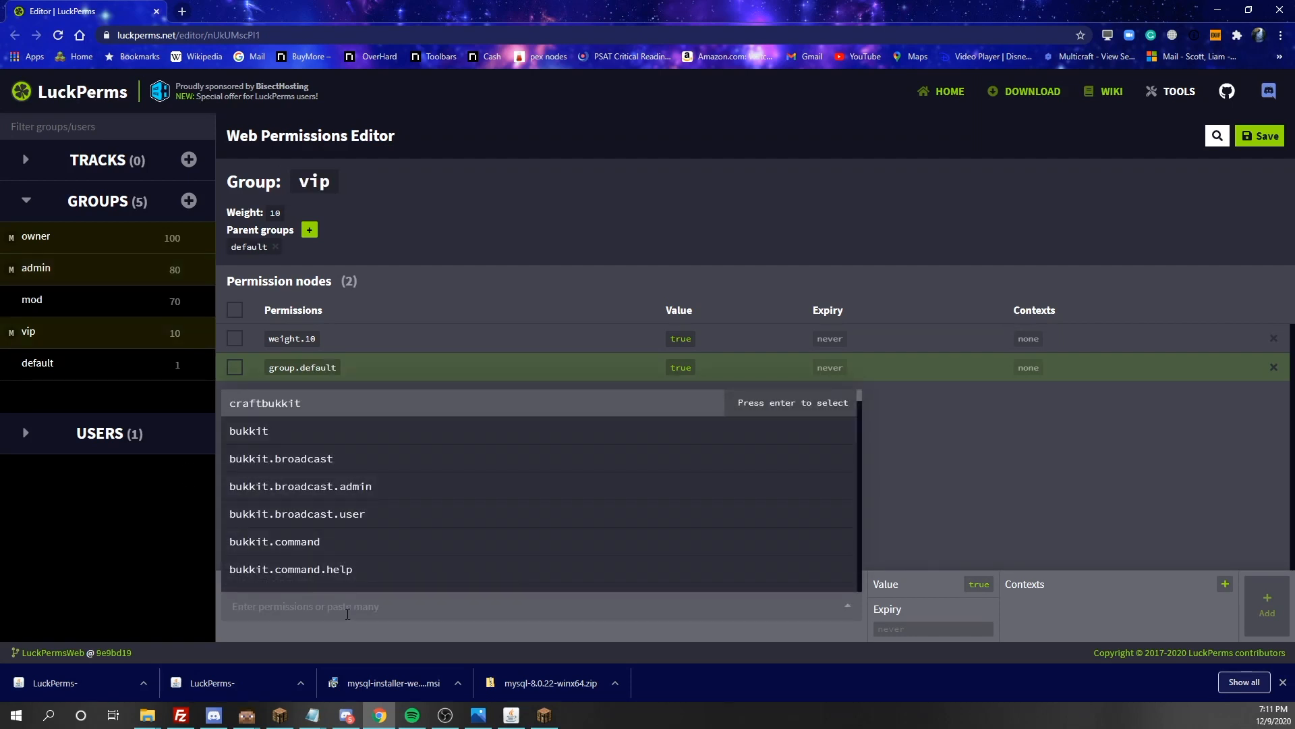
{"action": "scroll", "coordinate": [338, 500], "scroll_direction": "down", "scroll_amount": 15}
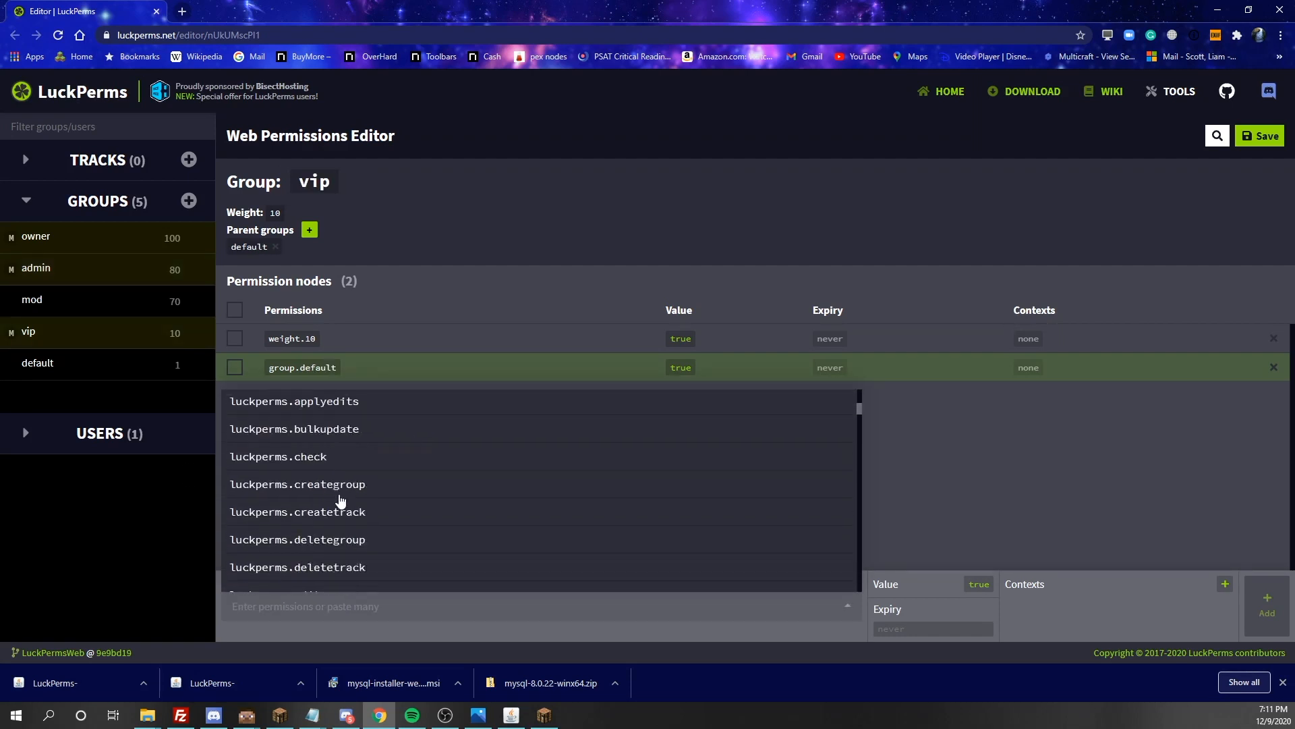
{"action": "scroll", "coordinate": [340, 499], "scroll_direction": "down", "scroll_amount": 20}
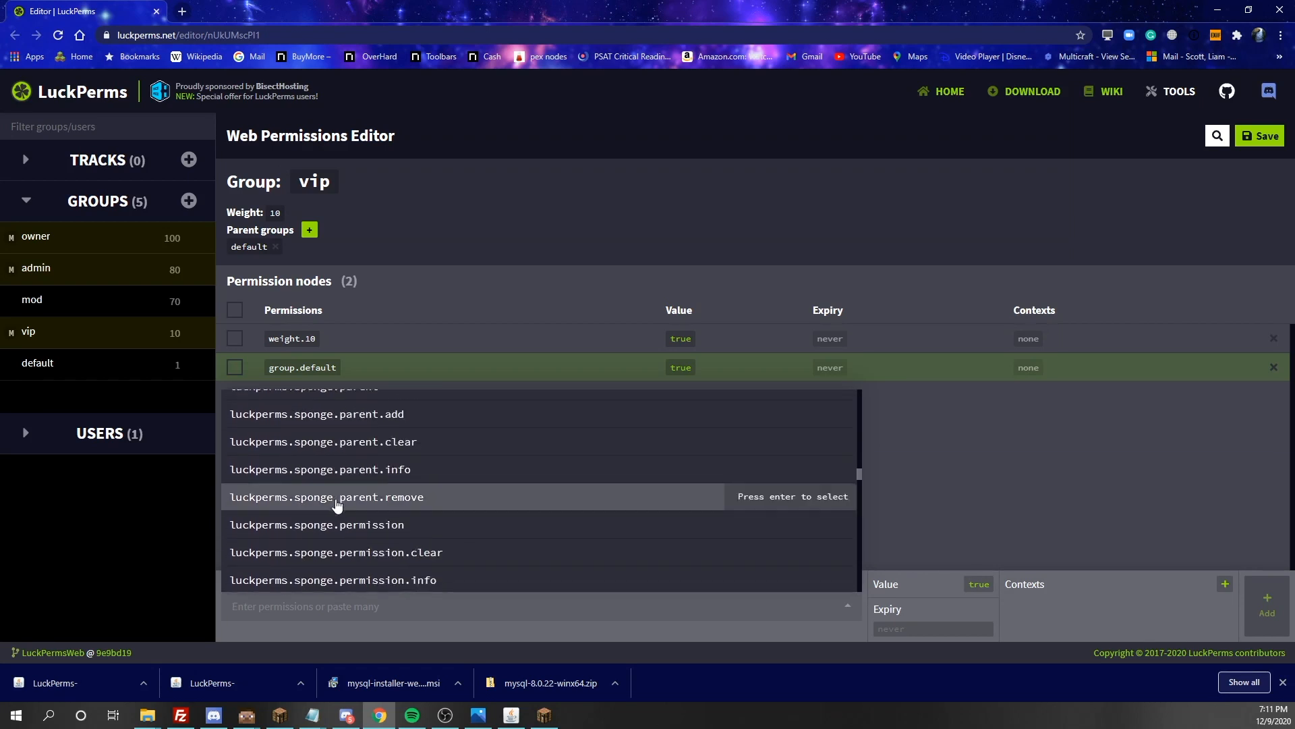
{"action": "scroll", "coordinate": [338, 506], "scroll_direction": "down", "scroll_amount": 20}
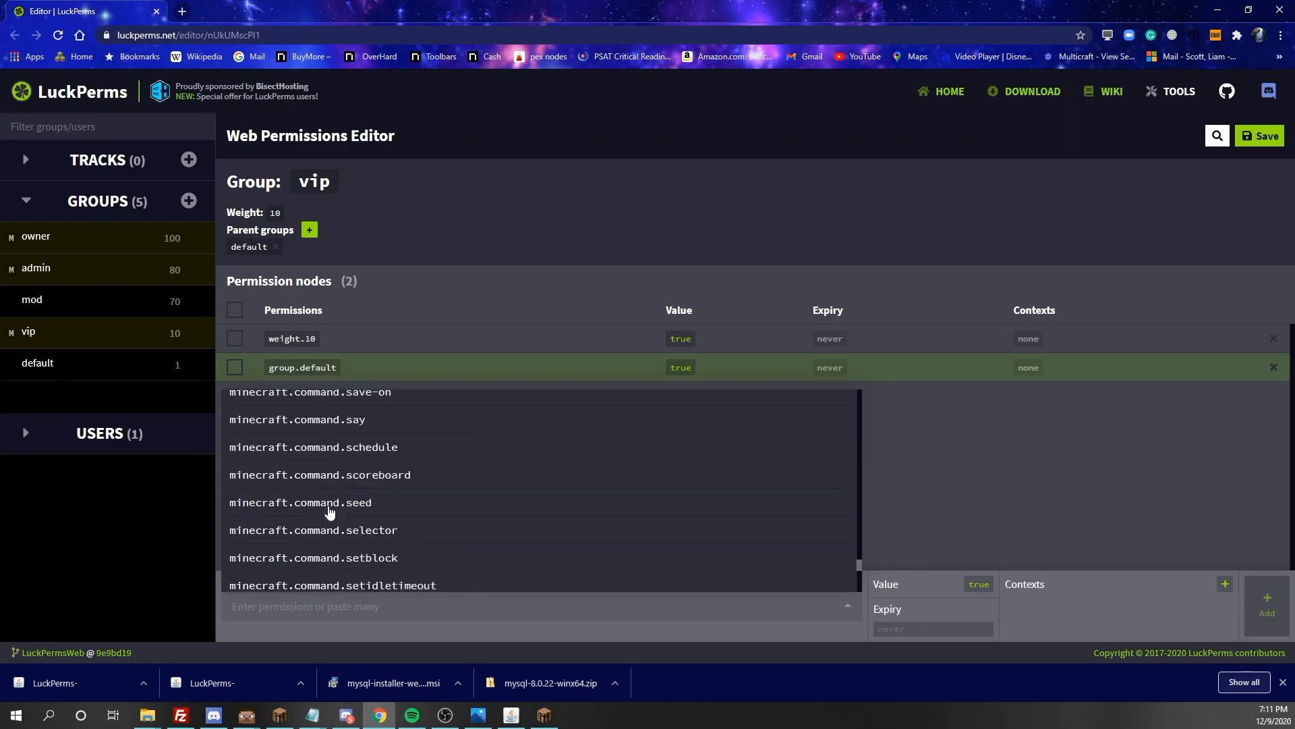
{"action": "scroll", "coordinate": [607, 564], "scroll_direction": "down", "scroll_amount": 3}
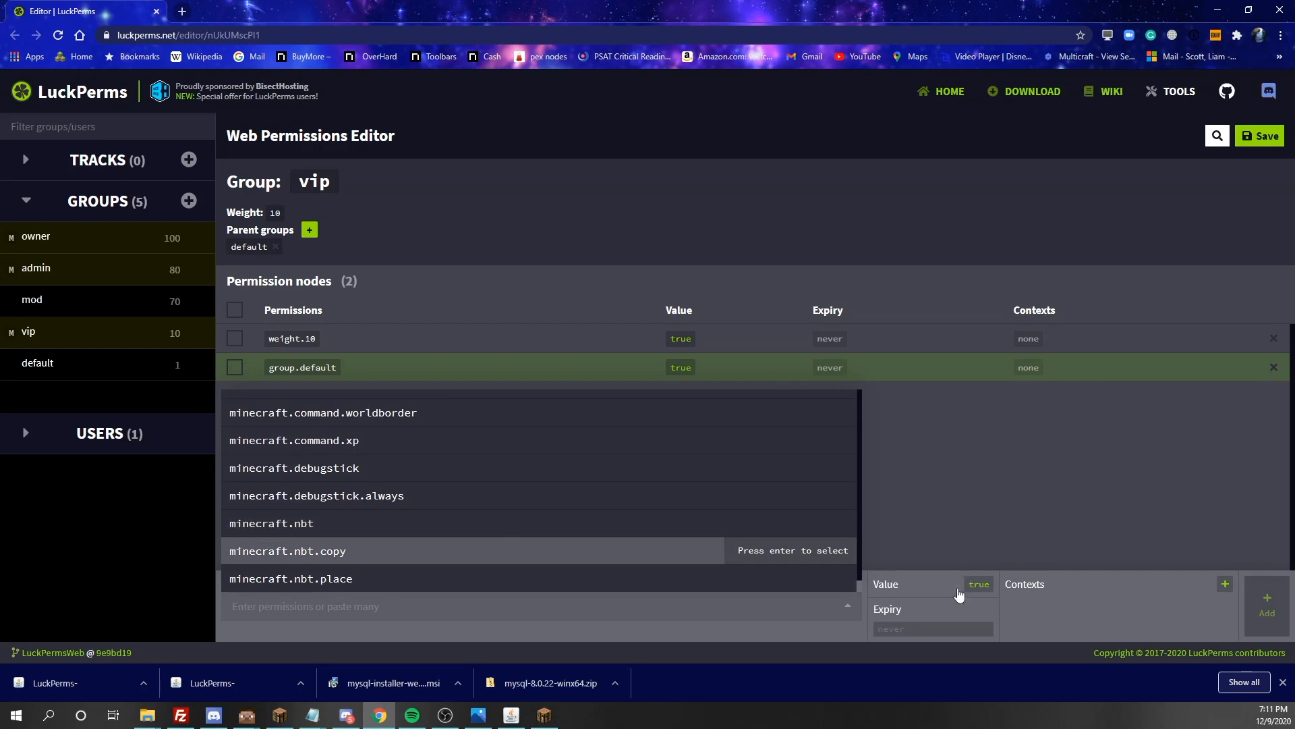
{"action": "left_click_drag", "start_coordinate": [861, 587], "coordinate": [840, 403]}
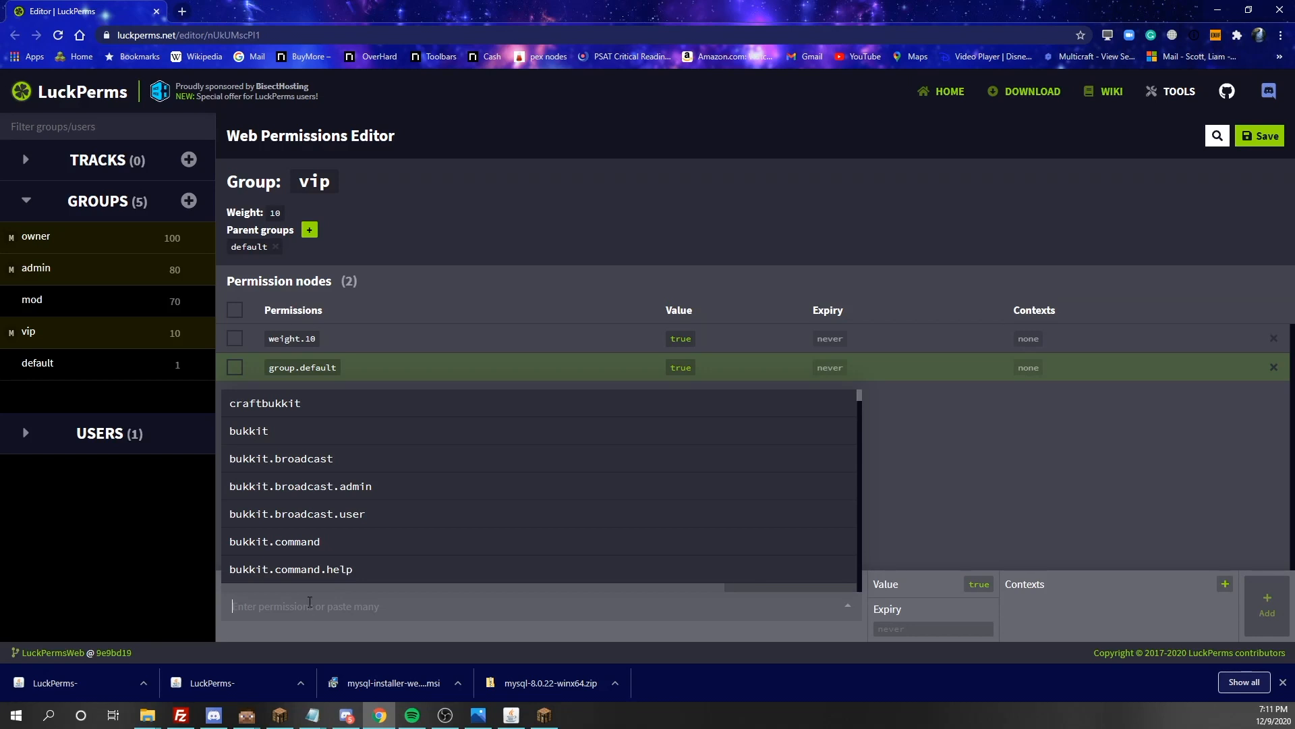
{"action": "type", "text": "brd"}
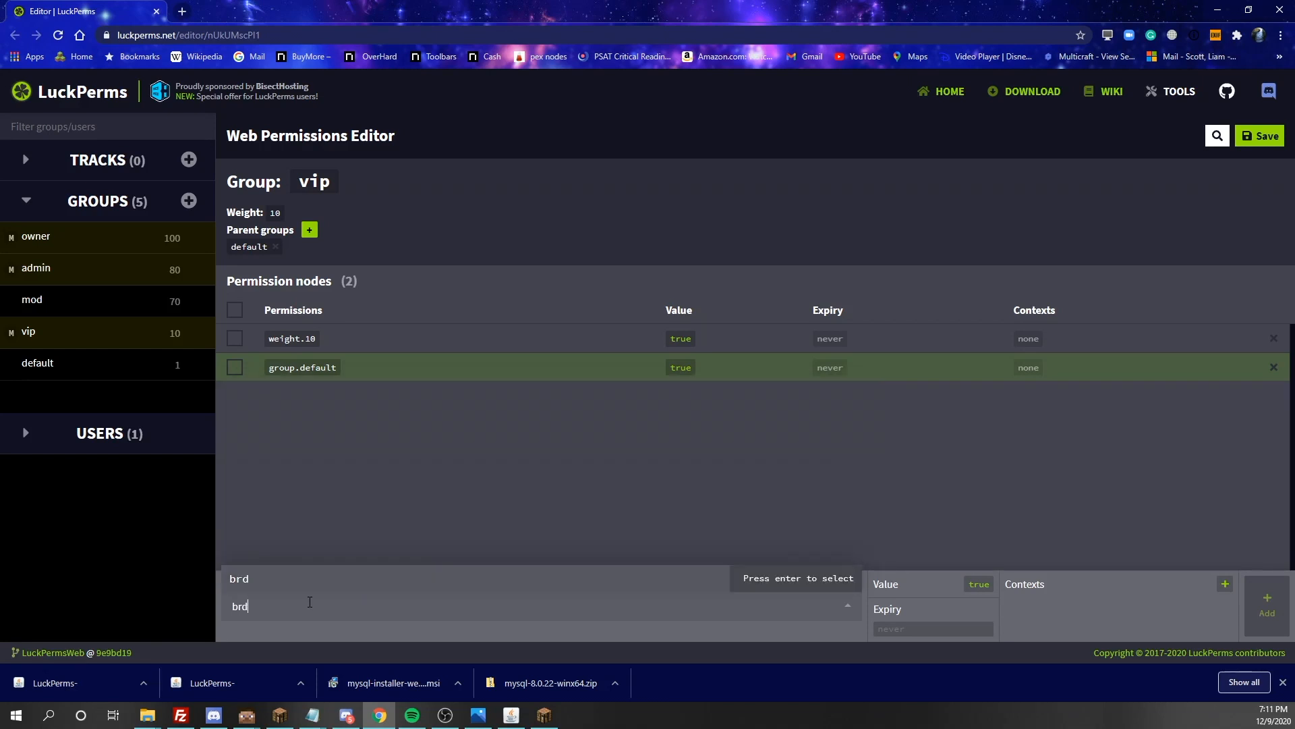
{"action": "key", "text": "BackSpace"}
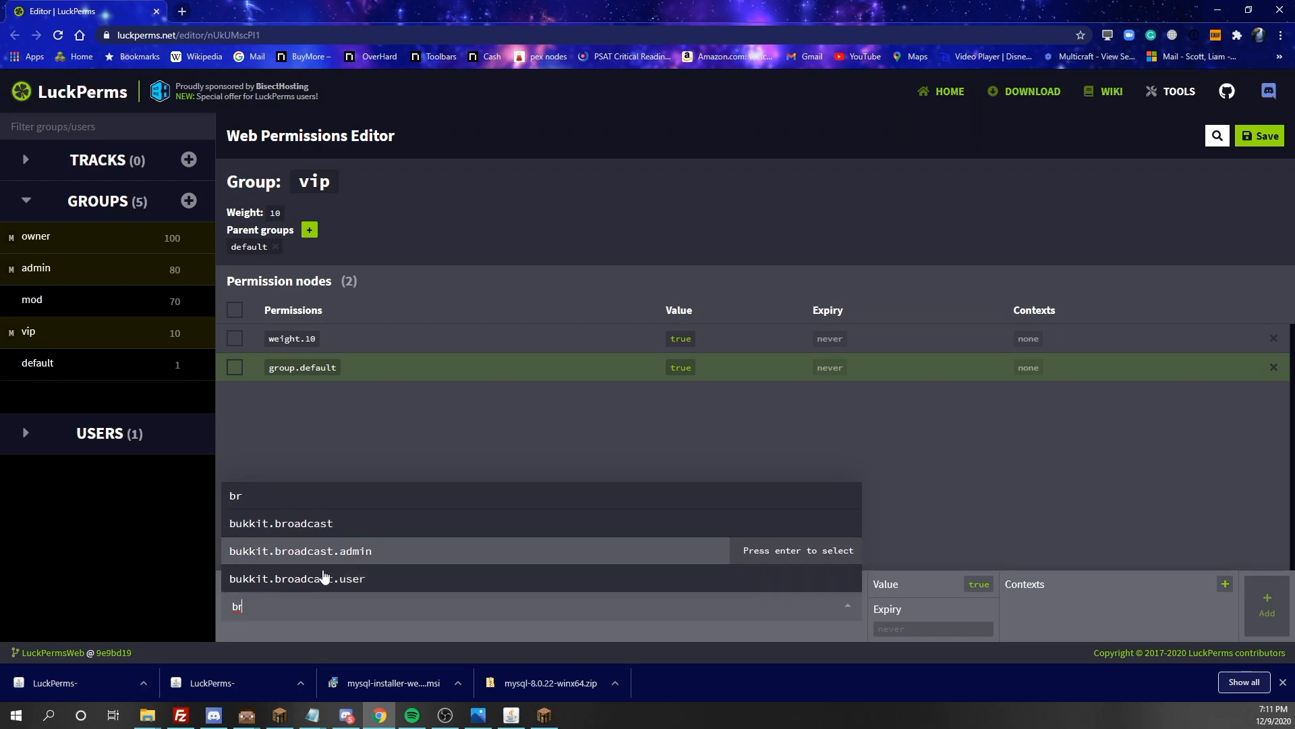
{"action": "left_click", "coordinate": [326, 531]}
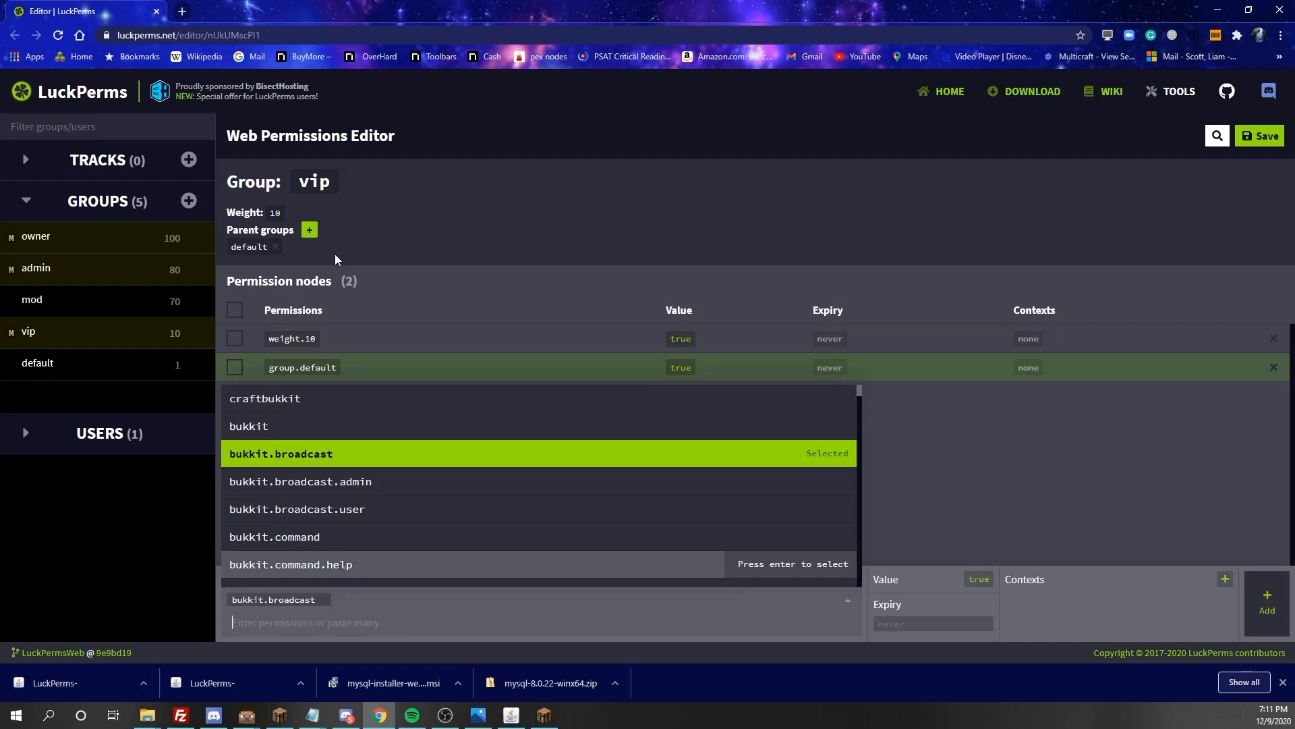
{"action": "left_click", "coordinate": [1251, 584]}
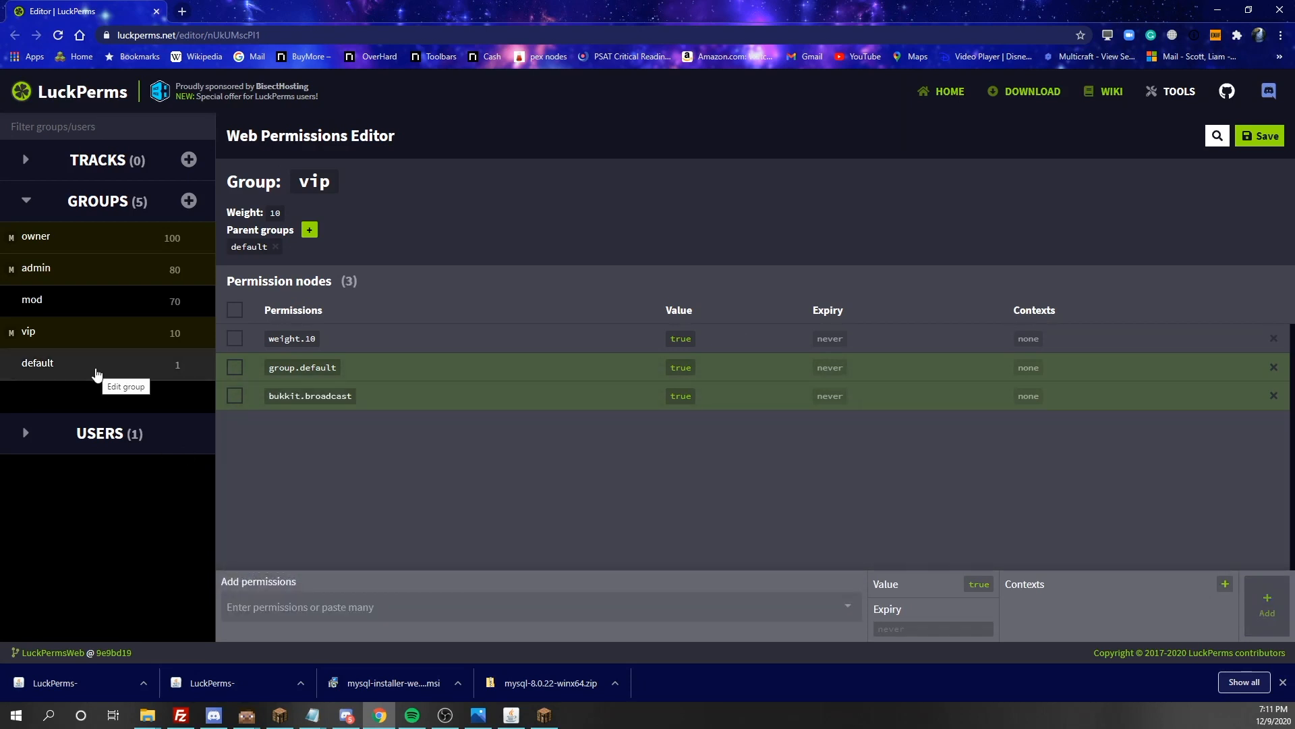
Add the minecraft.command.summon permission with value true to the mod group
{"action": "left_click", "coordinate": [80, 301]}
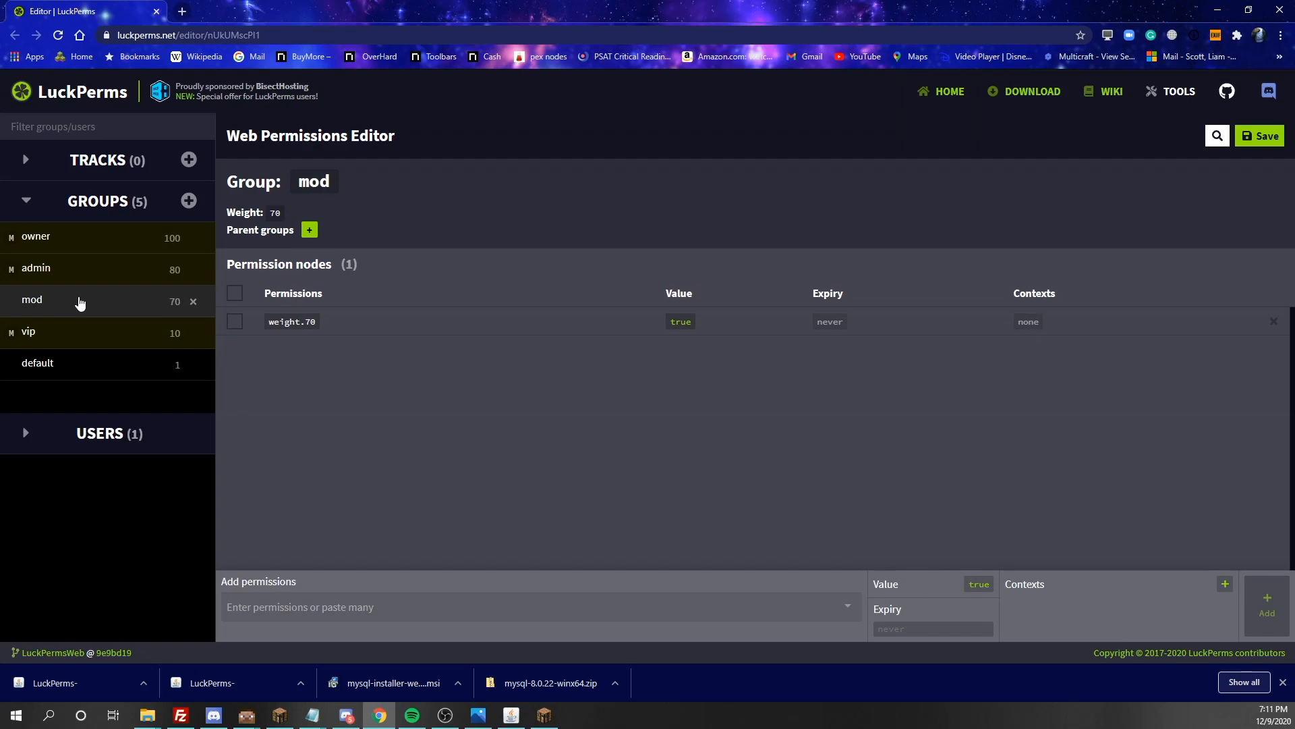
{"action": "left_click", "coordinate": [268, 607]}
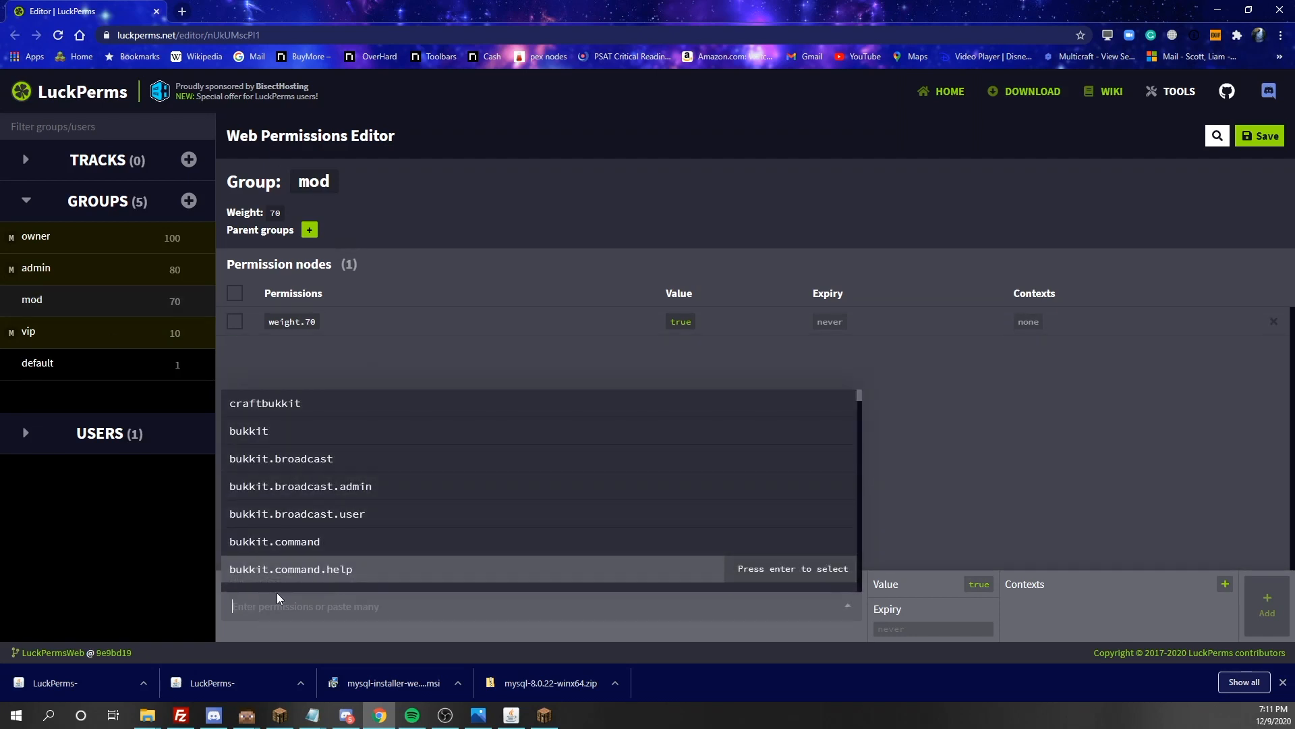
{"action": "type", "text": "summ"}
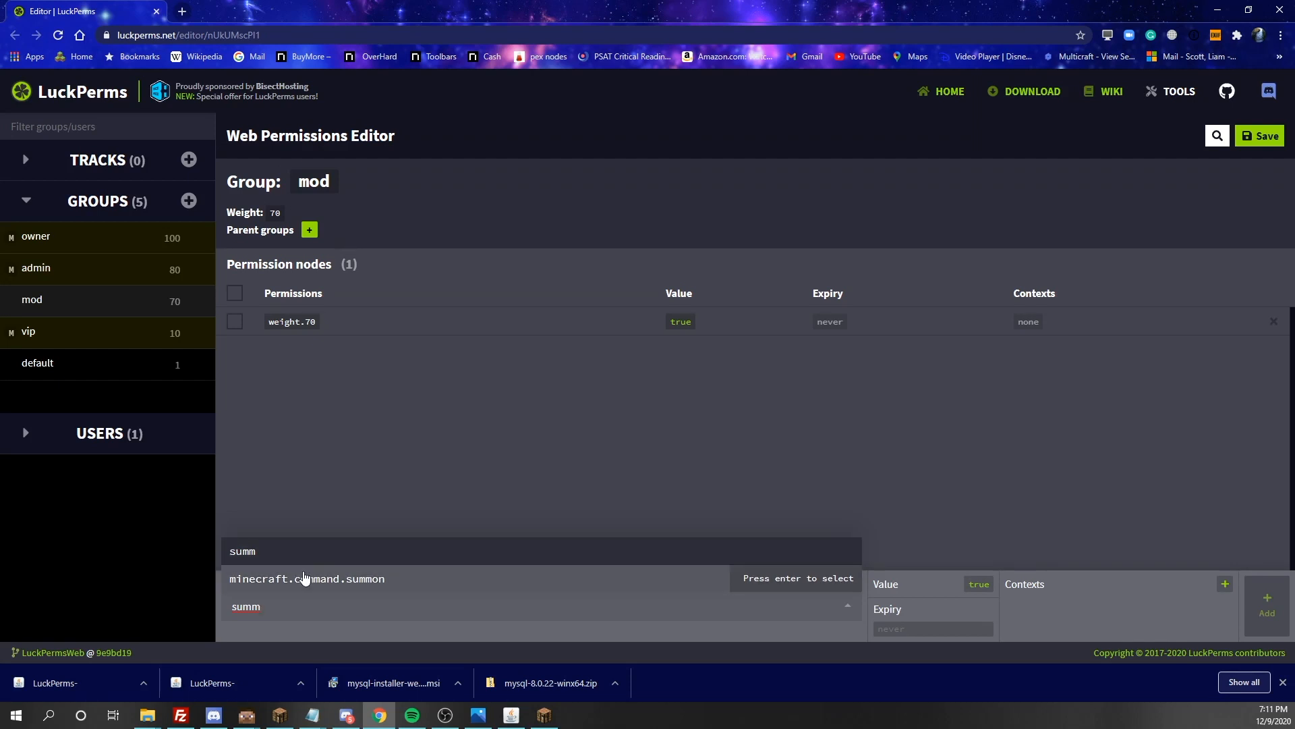
{"action": "left_click", "coordinate": [304, 577]}
{"action": "left_click", "coordinate": [1272, 610]}
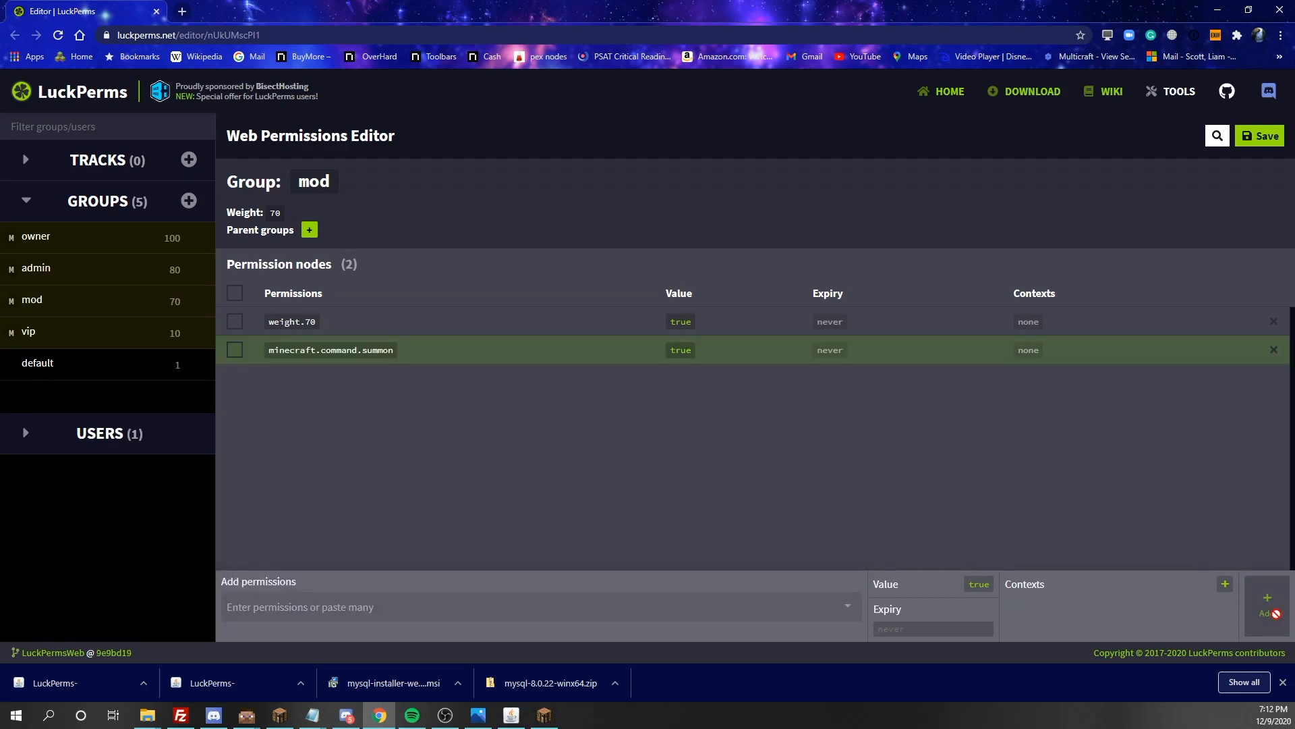
Add the bukkit.command.tps permission with value true to the default group
{"action": "left_click", "coordinate": [33, 365]}
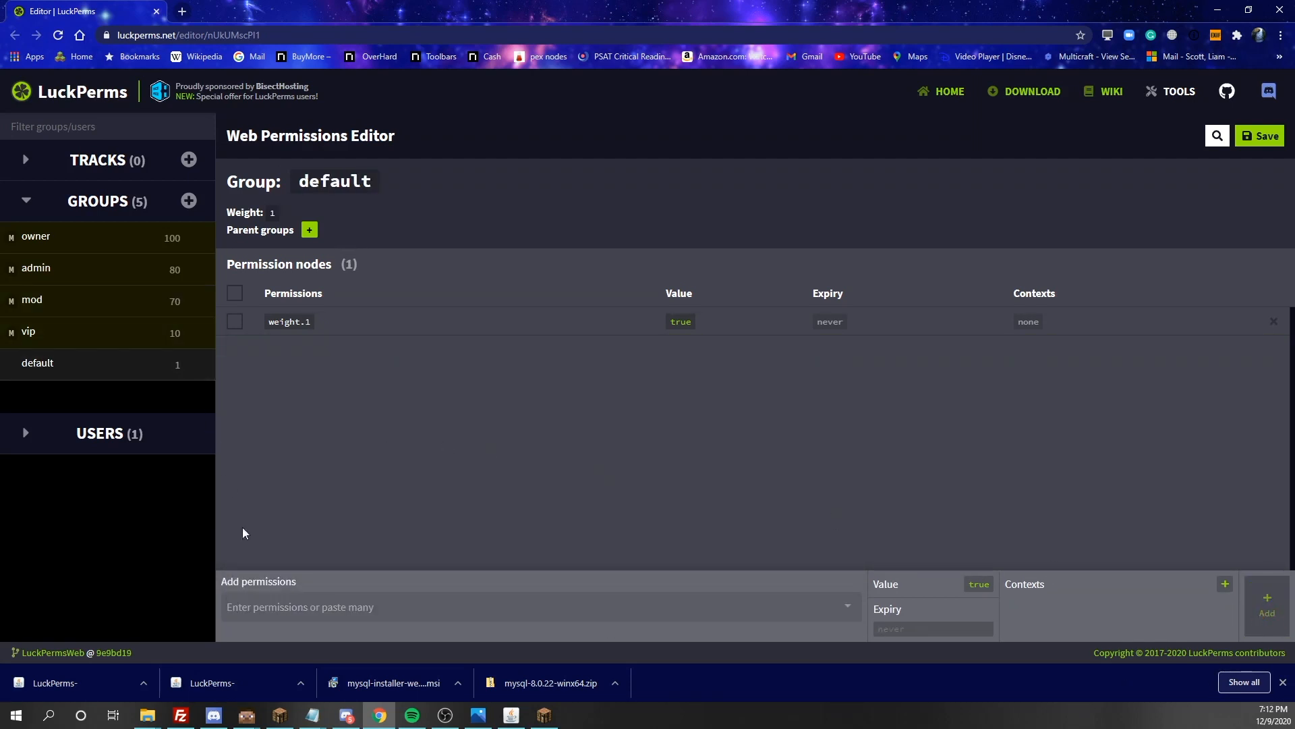
{"action": "left_click", "coordinate": [274, 607]}
{"action": "scroll", "coordinate": [314, 554], "scroll_direction": "down", "scroll_amount": 5}
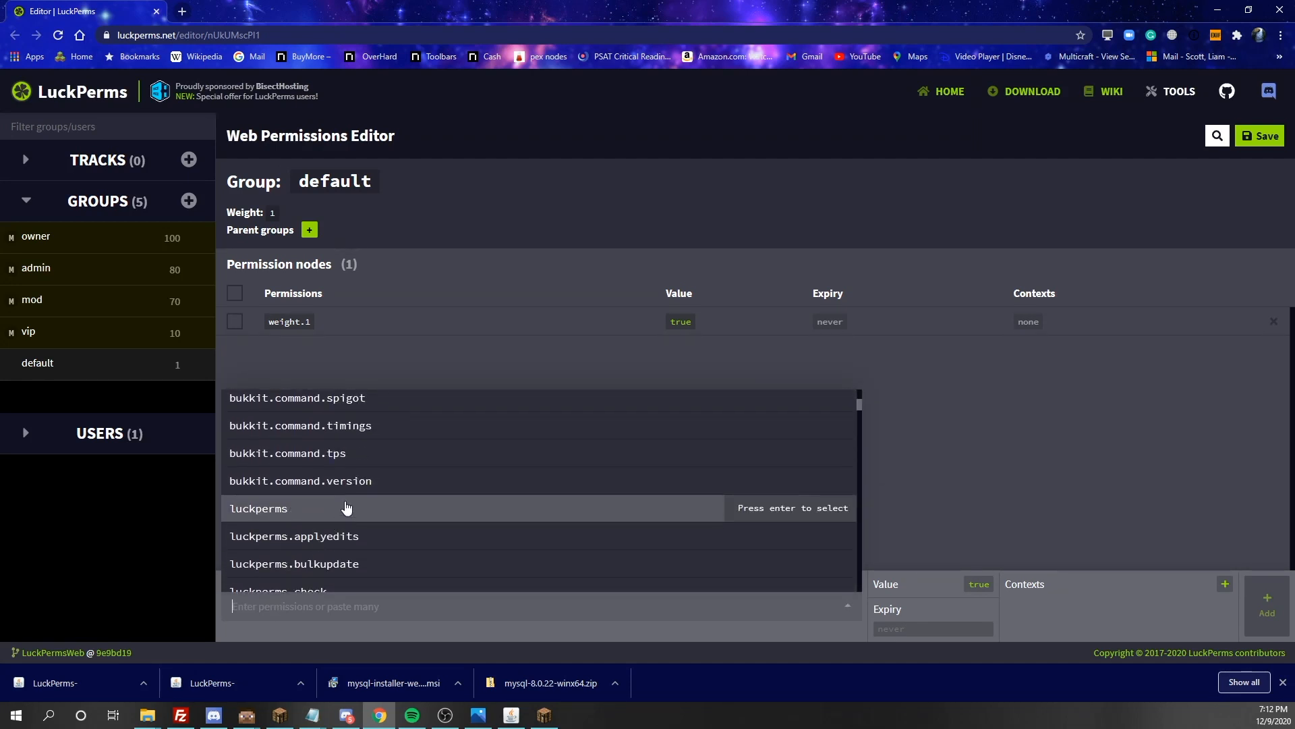
{"action": "left_click", "coordinate": [366, 454]}
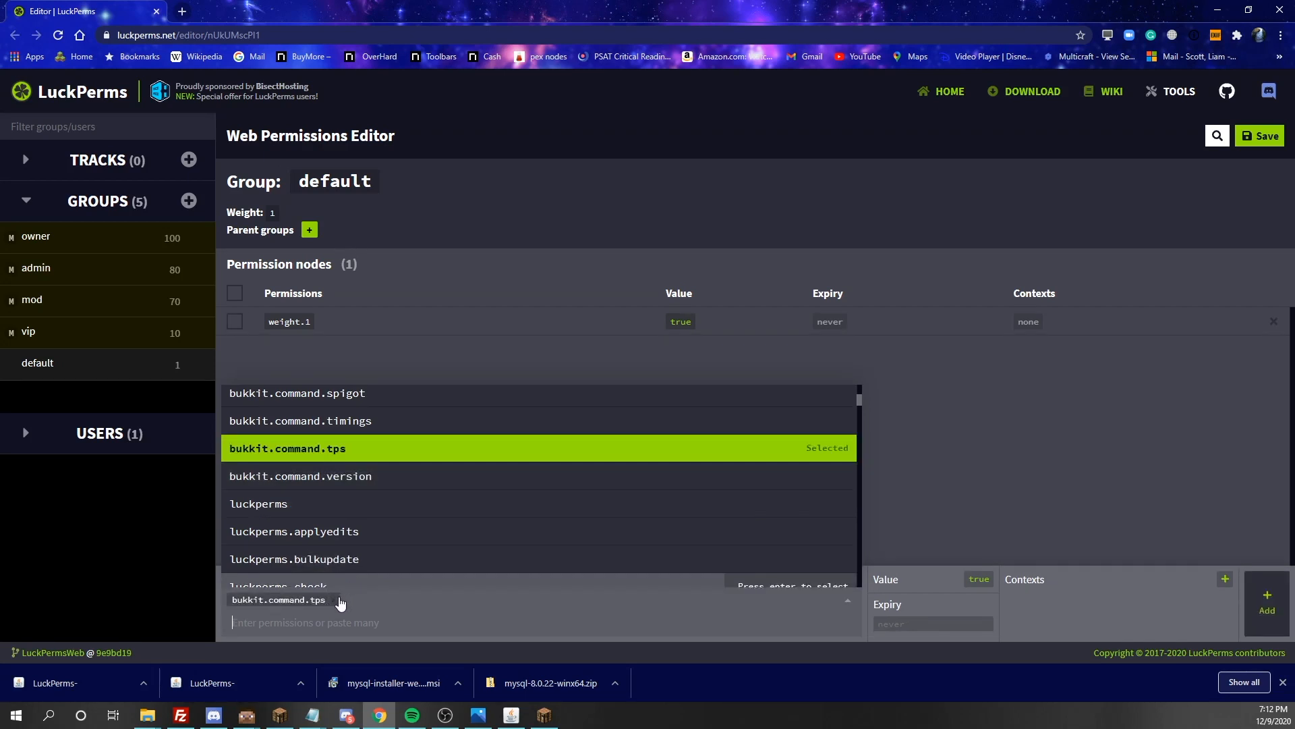
{"action": "left_click", "coordinate": [1267, 602]}
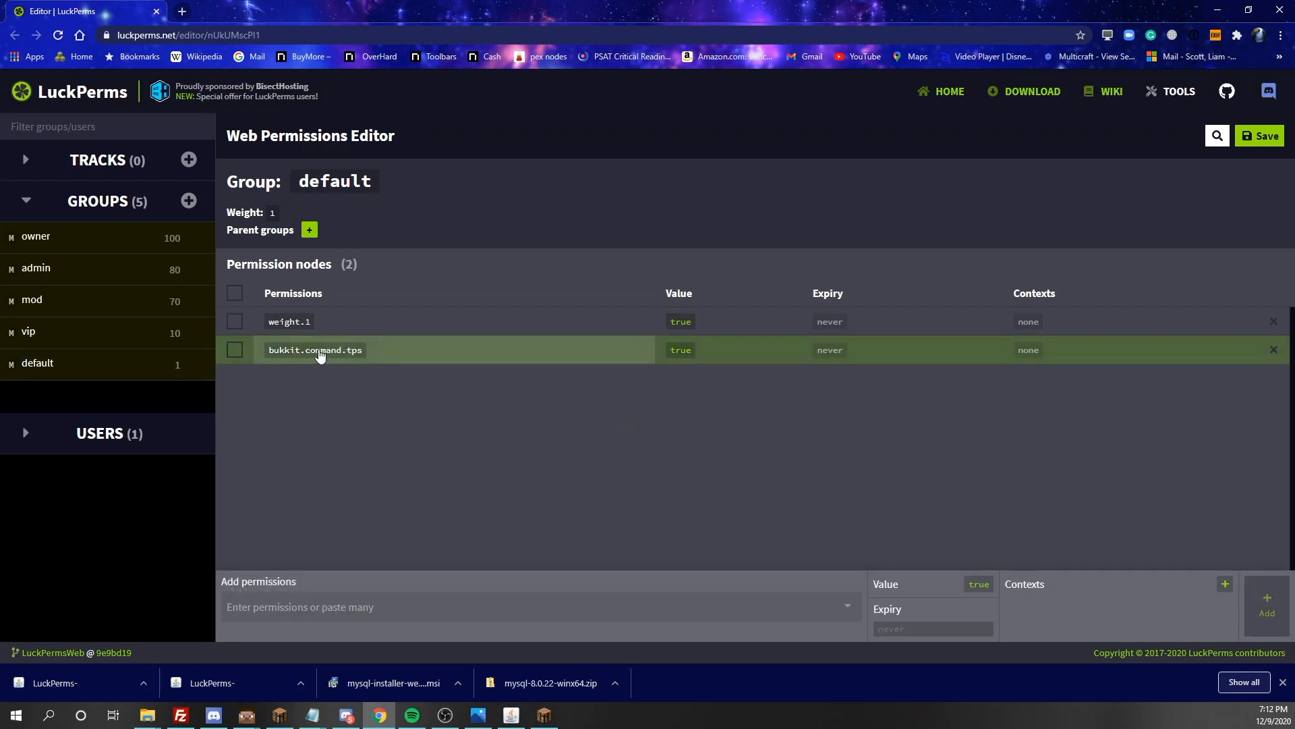
Add the bukkit.command.tps permission to the vip group with its value set to false
{"action": "left_click", "coordinate": [72, 337]}
{"action": "left_click", "coordinate": [283, 606]}
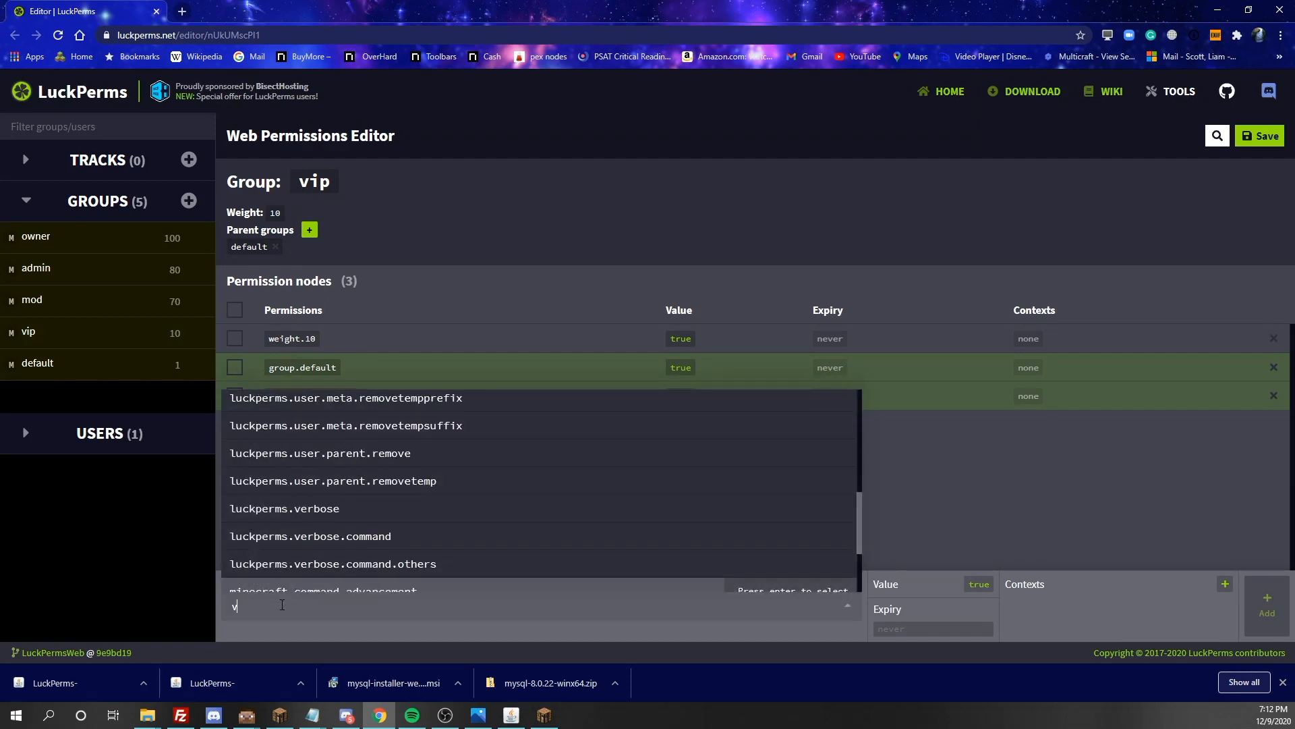
{"action": "type", "text": "tps"}
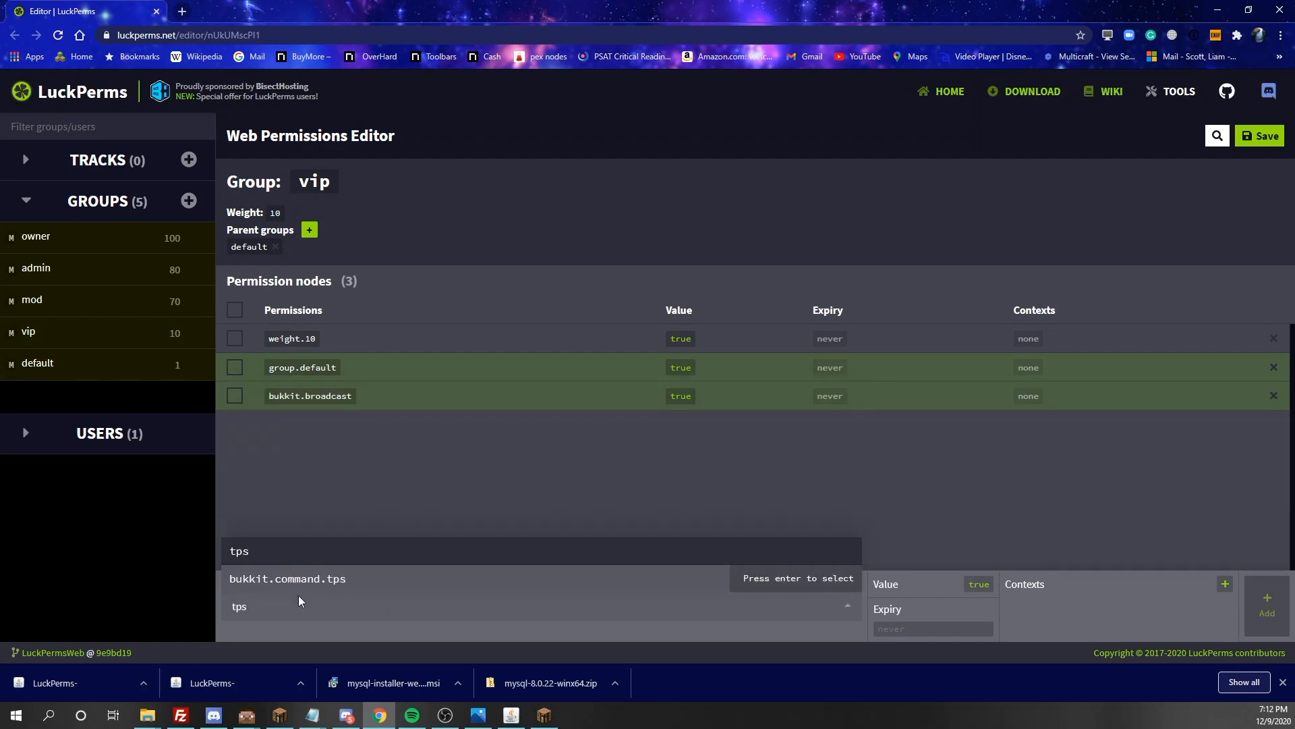
{"action": "left_click", "coordinate": [326, 589]}
{"action": "left_click", "coordinate": [980, 584]}
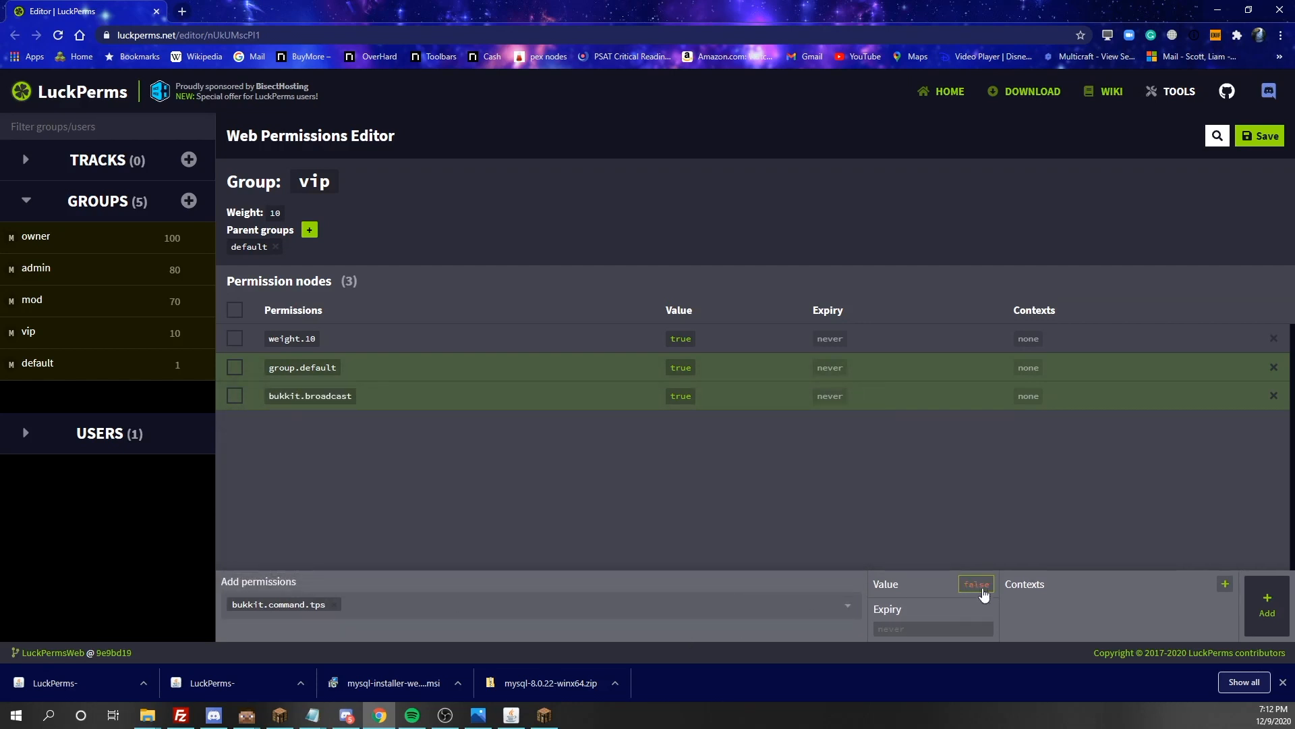
{"action": "left_click", "coordinate": [1265, 604]}
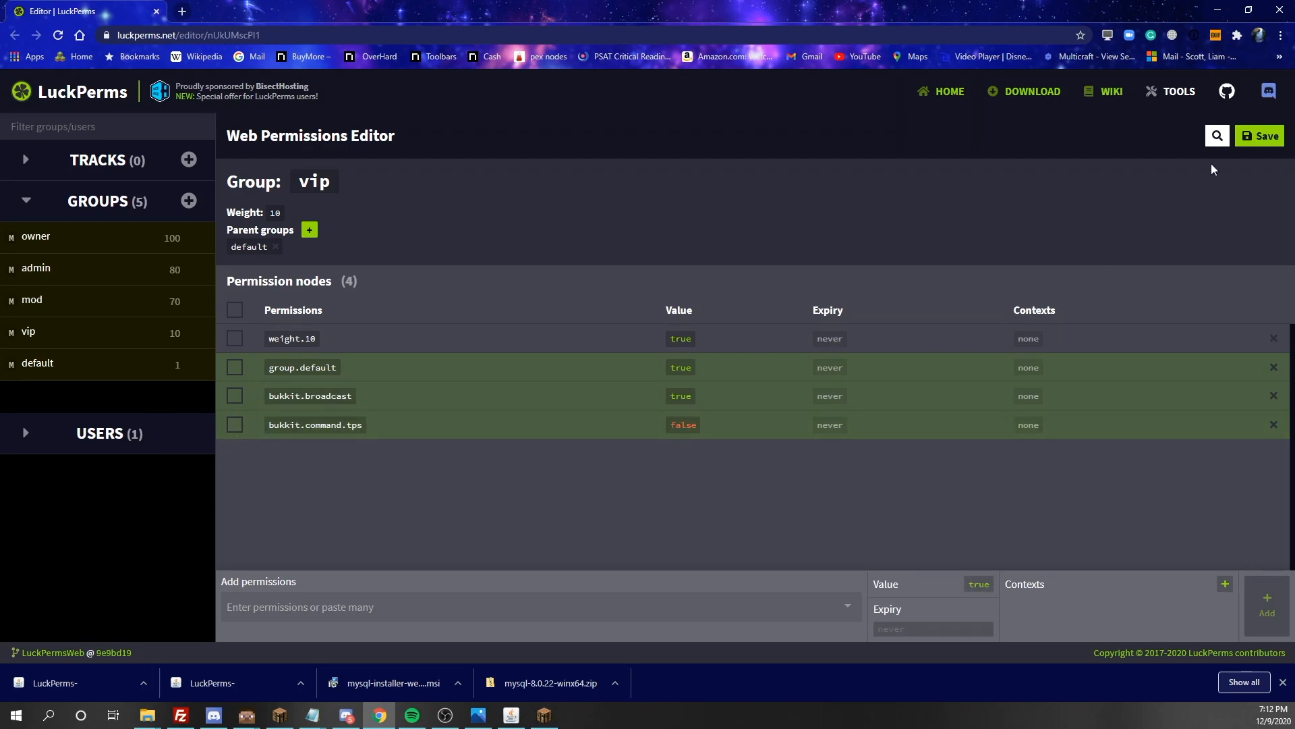
Save the web editor changes, copy the generated applyedits command, and run it in the Minecraft game chat
{"action": "left_click", "coordinate": [1260, 135]}
{"action": "left_click", "coordinate": [615, 340]}
{"action": "left_click", "coordinate": [544, 714]}
{"action": "key", "text": "Escape"}
{"action": "key", "text": "t"}
{"action": "key", "text": "ctrl+v"}
{"action": "key", "text": "Return"}
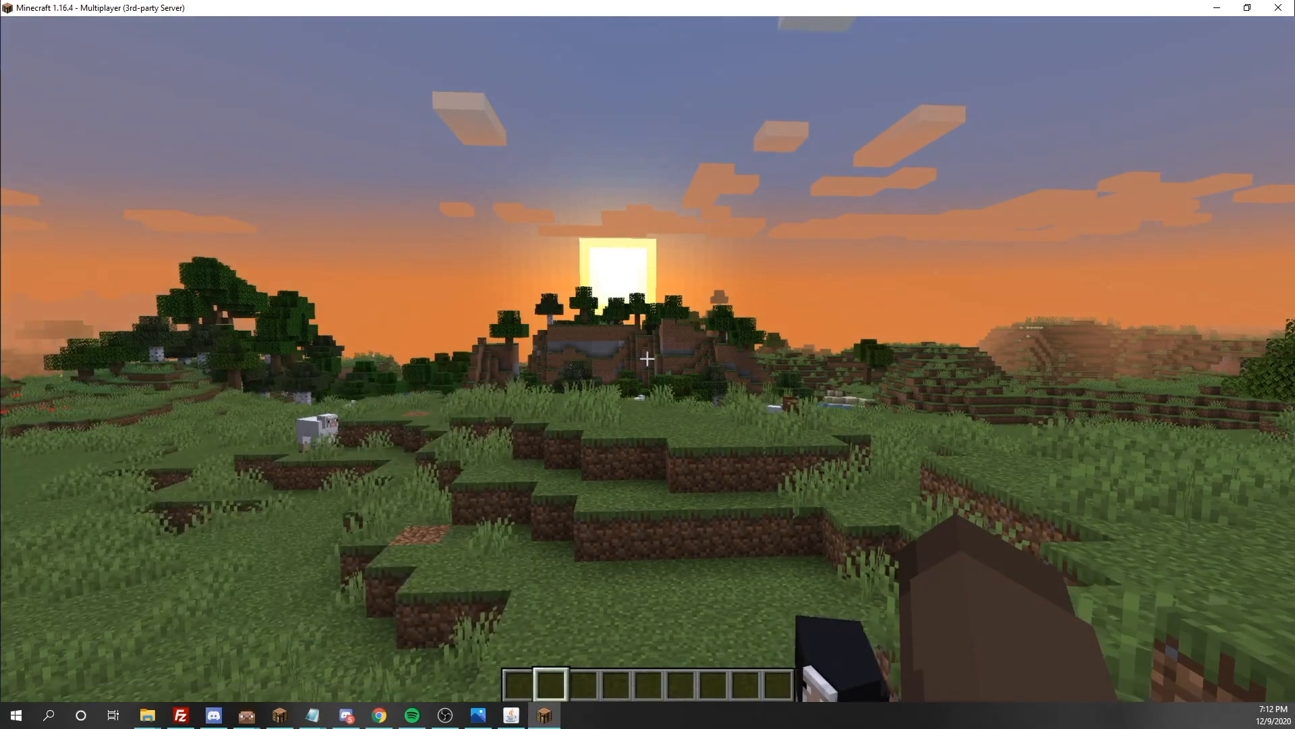
{"action": "key", "text": "w"}
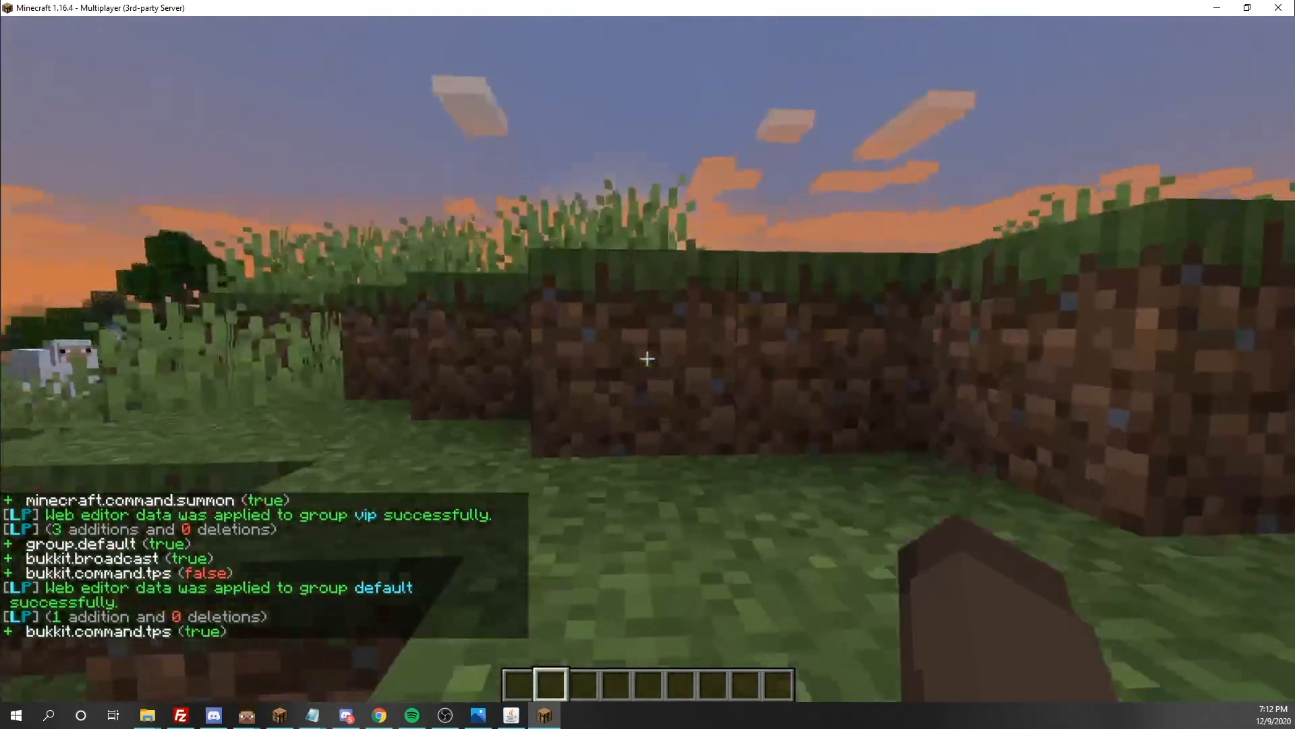
{"action": "key", "text": "s"}
{"action": "key", "text": "Escape"}
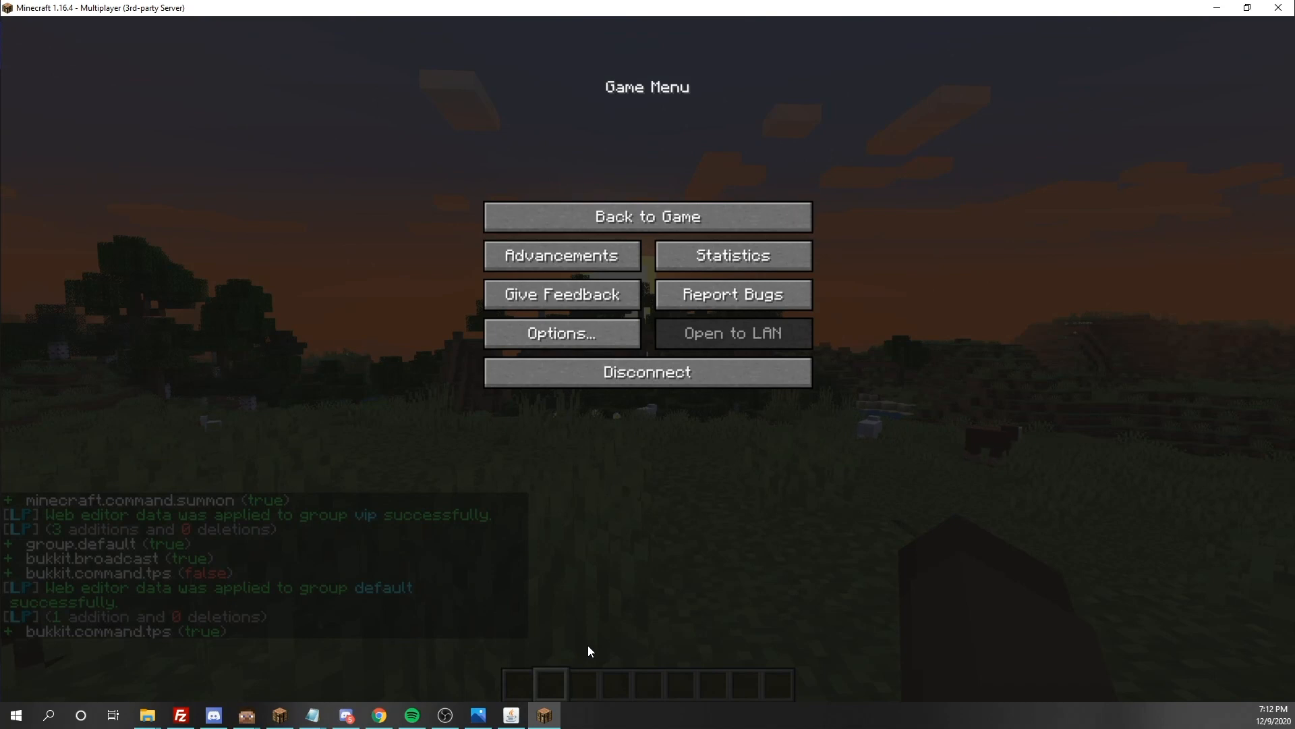
{"action": "key", "text": "Escape"}
Run the /lp user parent set command to make default the player's parent group
{"action": "key", "text": "slash"}
{"action": "type", "text": "lp applyedits"}
{"action": "key", "text": "ctrl+v"}
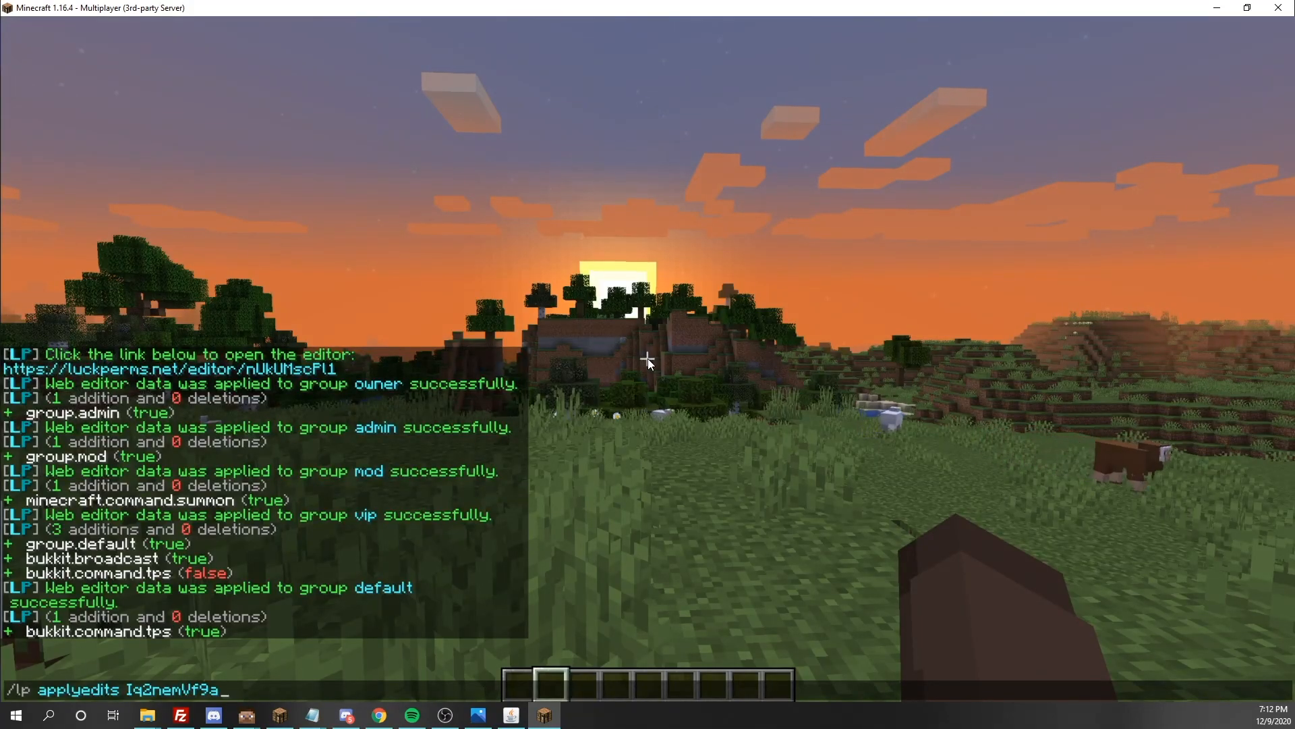
{"action": "key", "text": "BackSpace"}
{"action": "key", "text": "BackSpace"}
{"action": "key", "text": "BackSpace"}
{"action": "key", "text": "BackSpace"}
{"action": "key", "text": "BackSpace"}
{"action": "key", "text": "BackSpace"}
{"action": "key", "text": "BackSpace"}
{"action": "key", "text": "BackSpace"}
{"action": "key", "text": "BackSpace"}
{"action": "key", "text": "BackSpace"}
{"action": "key", "text": "BackSpace"}
{"action": "key", "text": "BackSpace"}
{"action": "key", "text": "BackSpace"}
{"action": "key", "text": "BackSpace"}
{"action": "key", "text": "BackSpace"}
{"action": "key", "text": "BackSpace"}
{"action": "key", "text": "BackSpace"}
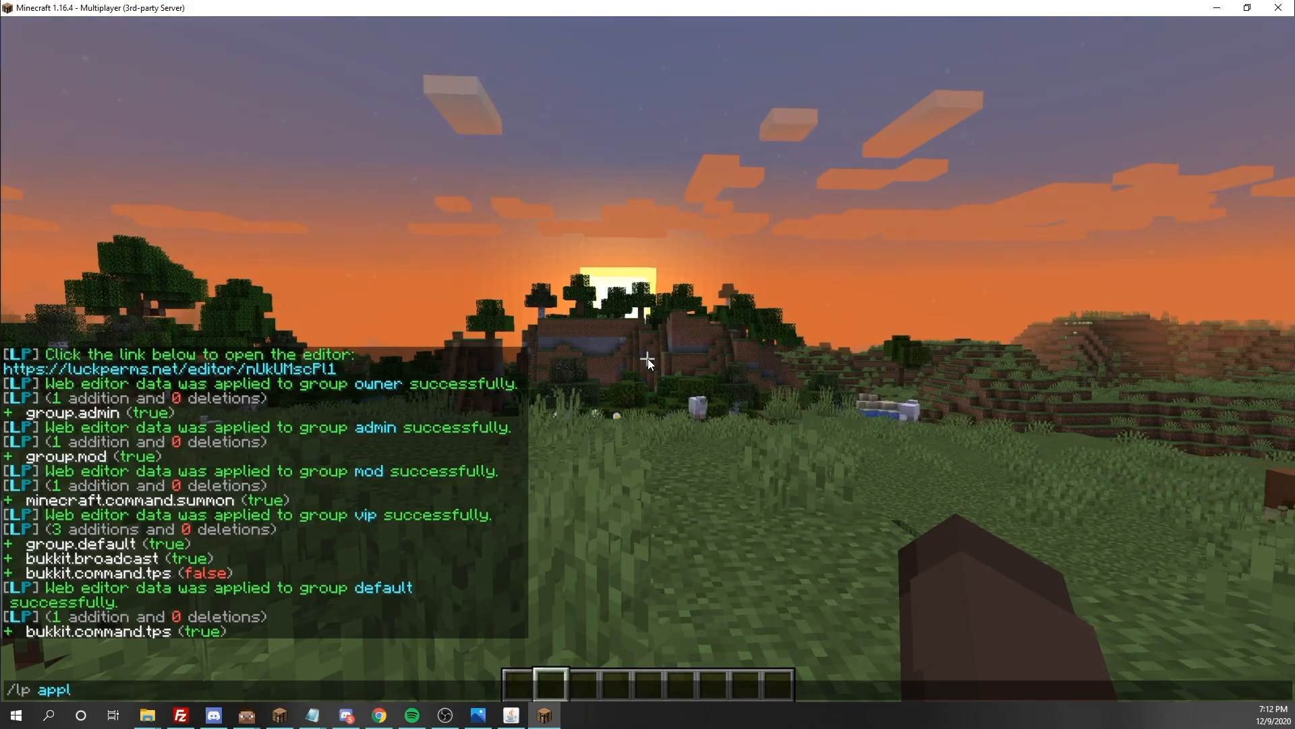
{"action": "key", "text": "BackSpace"}
{"action": "key", "text": "BackSpace"}
{"action": "key", "text": "BackSpace"}
{"action": "key", "text": "BackSpace"}
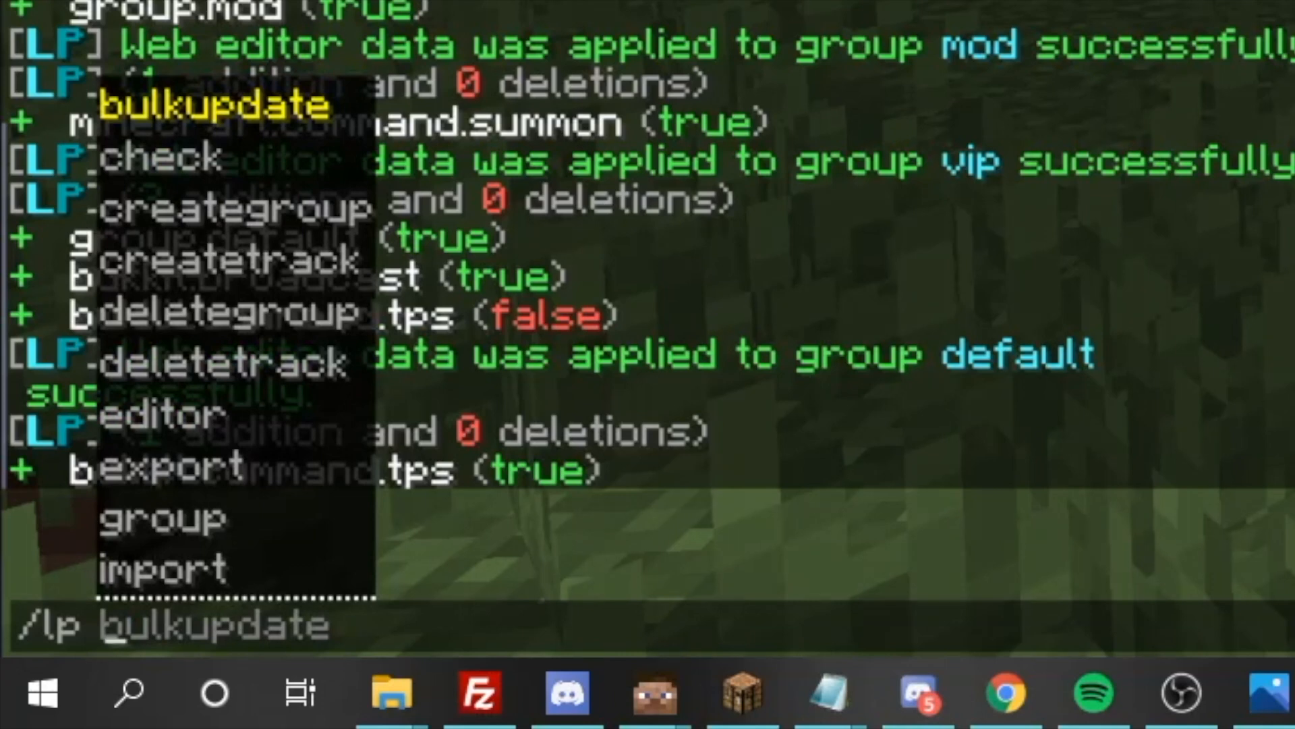
{"action": "type", "text": "user 8FA p"}
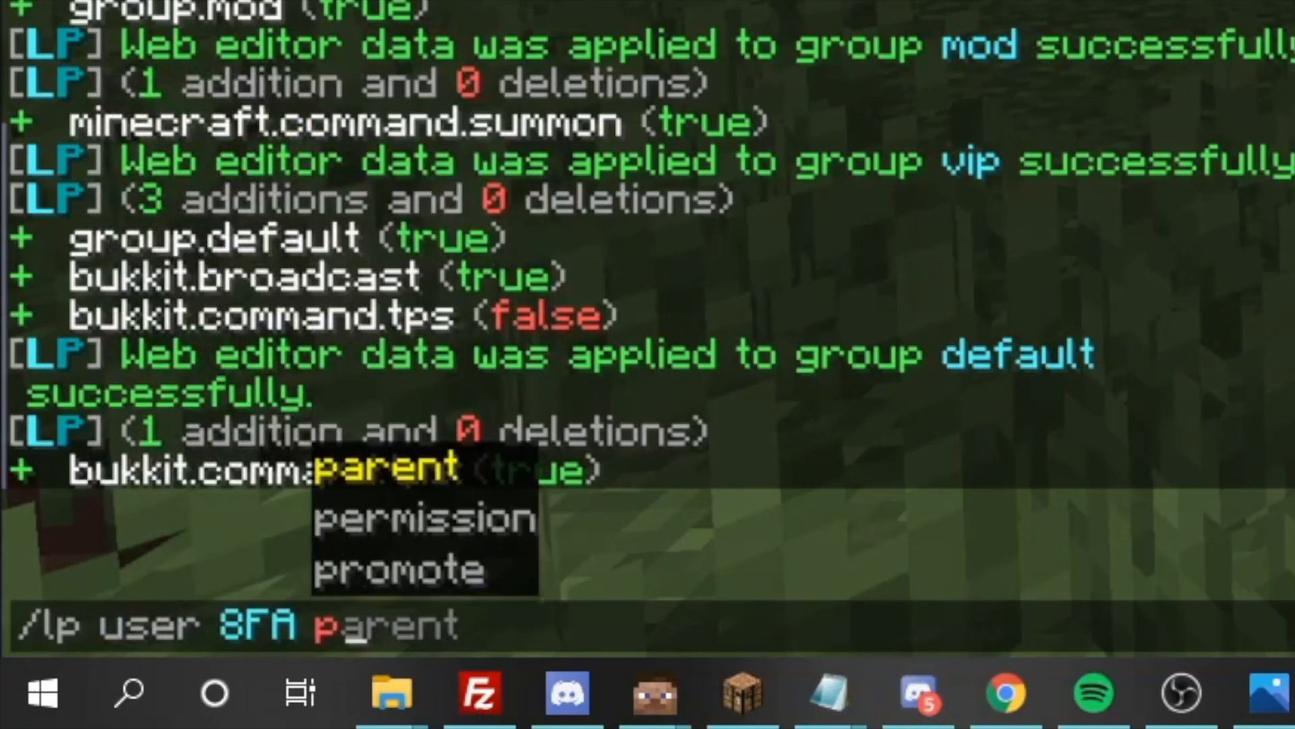
{"action": "key", "text": "Tab"}
{"action": "type", "text": "set"}
{"action": "key", "text": "Tab"}
{"action": "key", "text": "Tab"}
{"action": "key", "text": "Tab"}
{"action": "key", "text": "Up"}
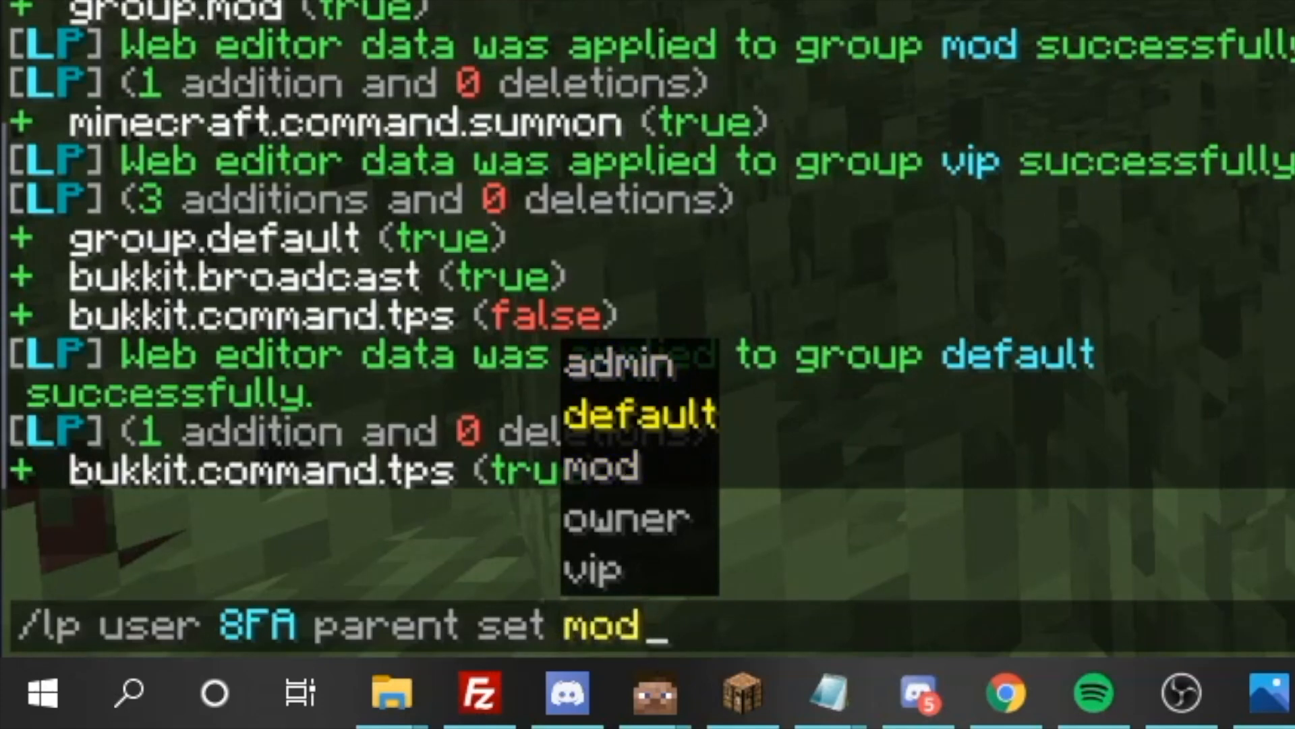
{"action": "key", "text": "Tab"}
{"action": "key", "text": "Return"}
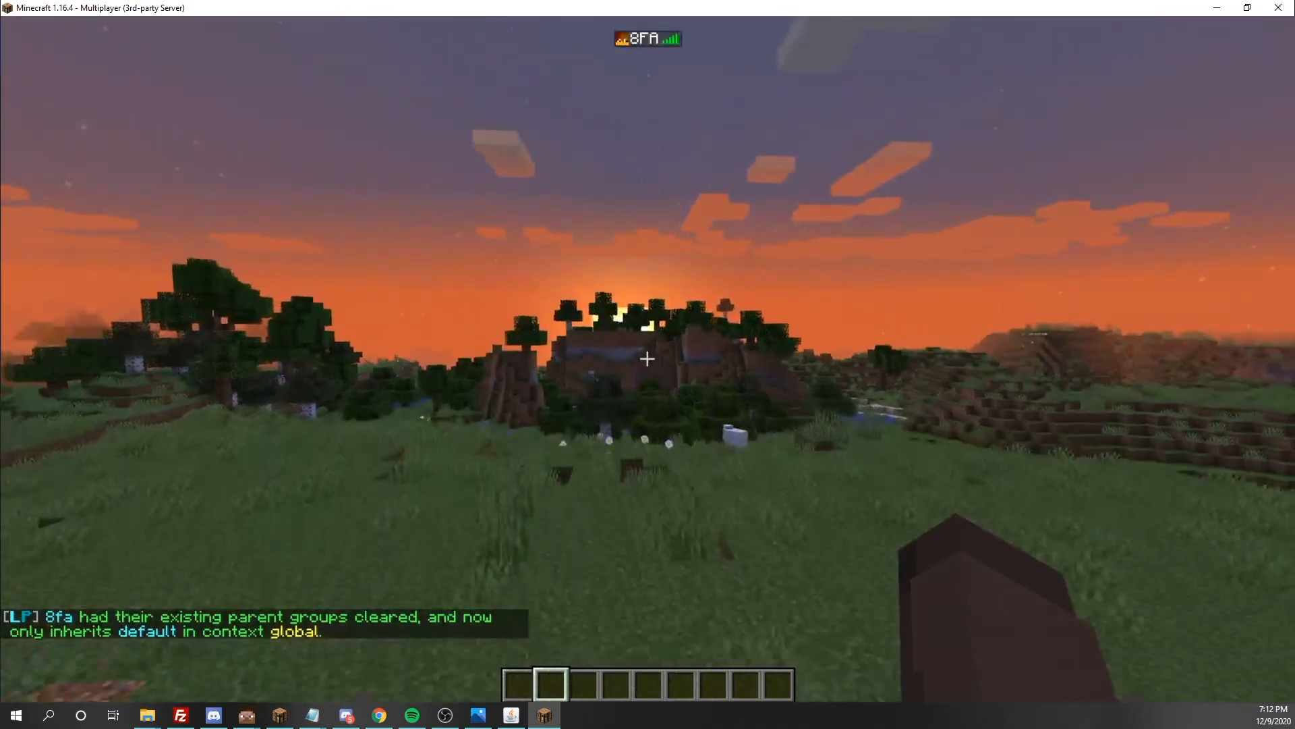
Switch to the Minecraft server console and run the deop command to remove the player's operator status
{"action": "key", "text": "slash"}
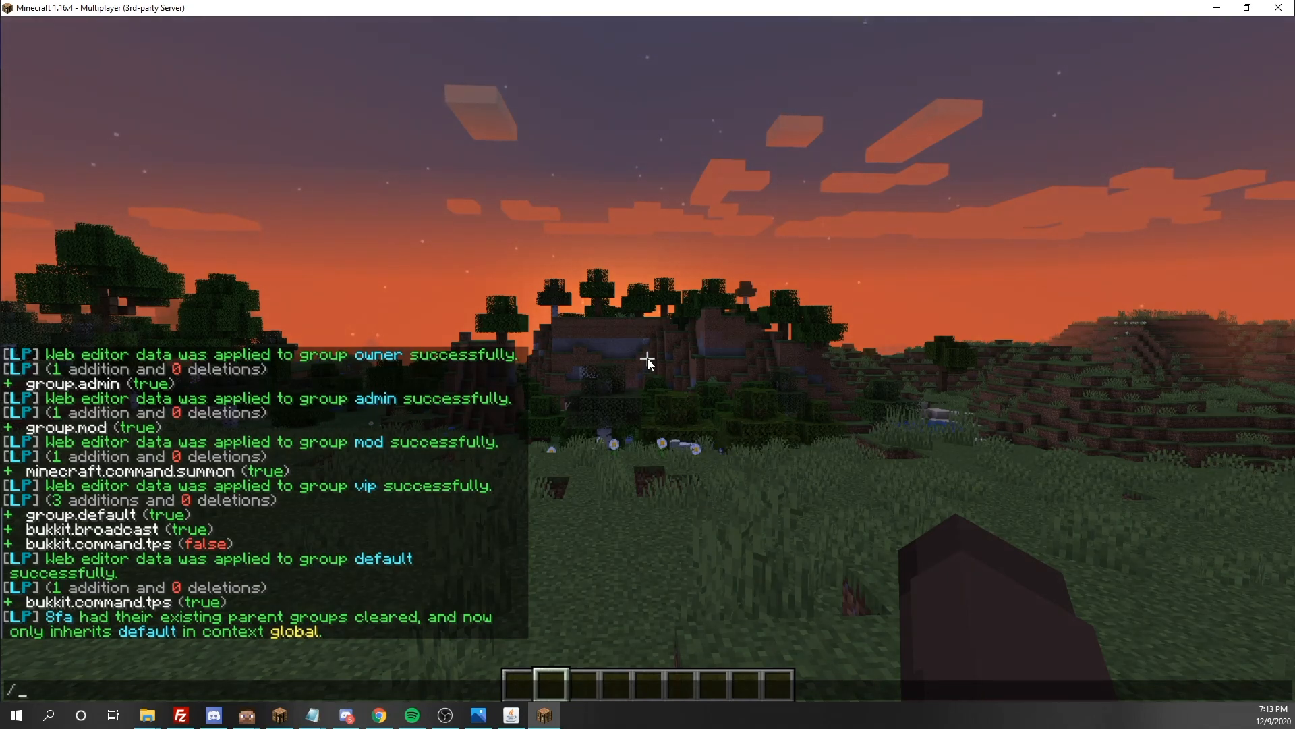
{"action": "key", "text": "Escape"}
{"action": "key", "text": "Escape"}
{"action": "left_click", "coordinate": [511, 715]}
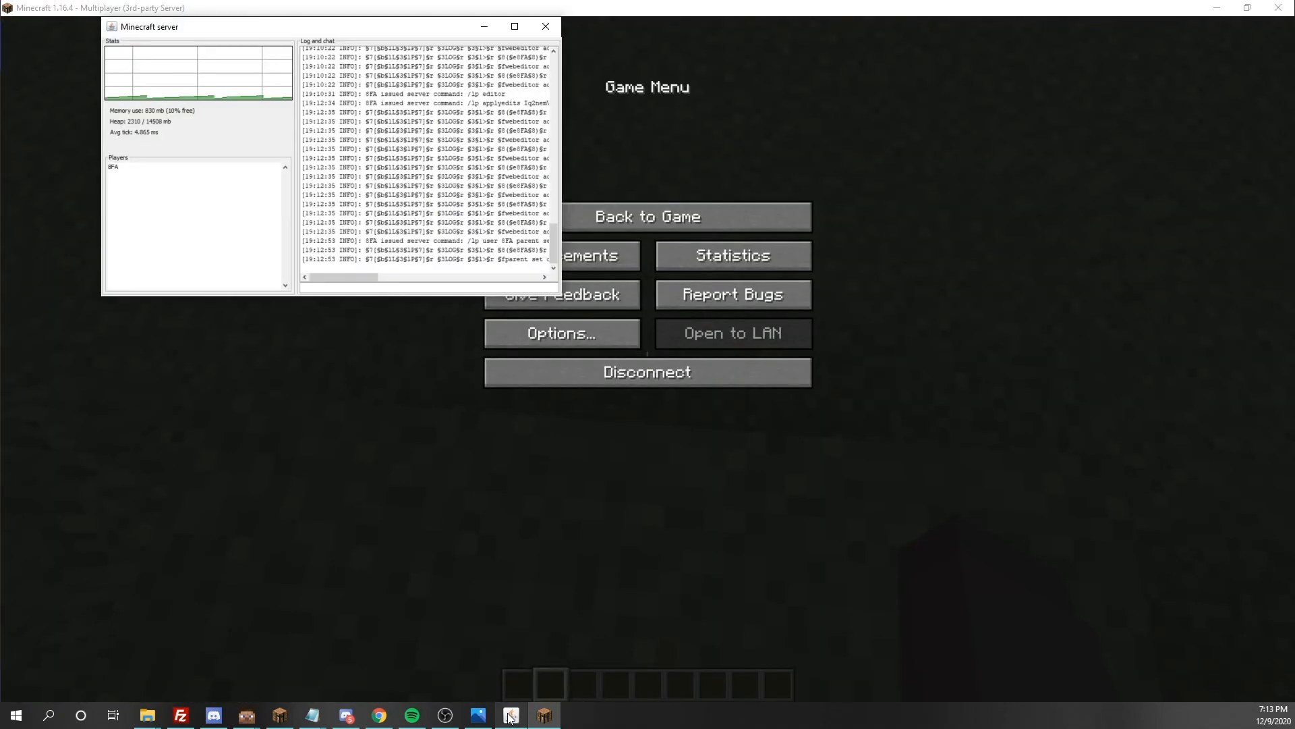
{"action": "type", "text": "deop 8FA"}
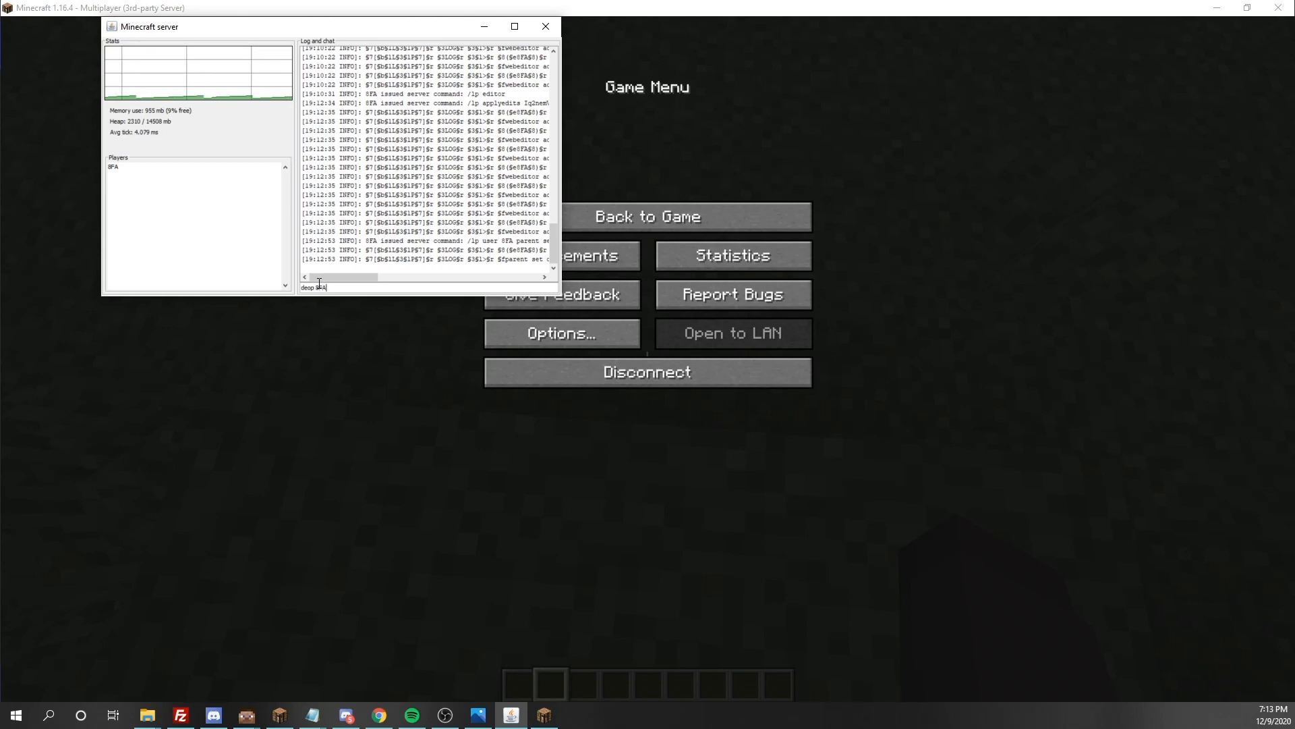
{"action": "key", "text": "Return"}
{"action": "left_click", "coordinate": [305, 460]}
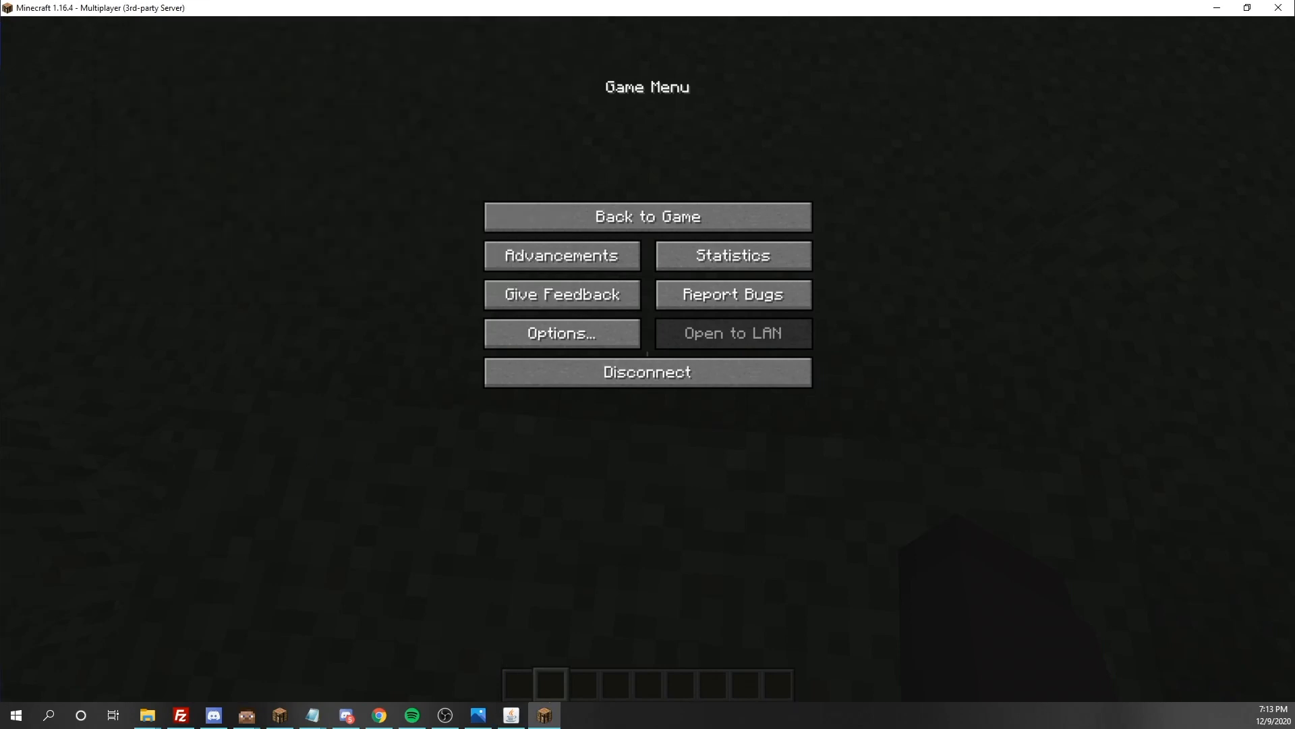
Return to the game and run /tps in chat to test the default group's permission
{"action": "key", "text": "Escape"}
{"action": "key", "text": "t"}
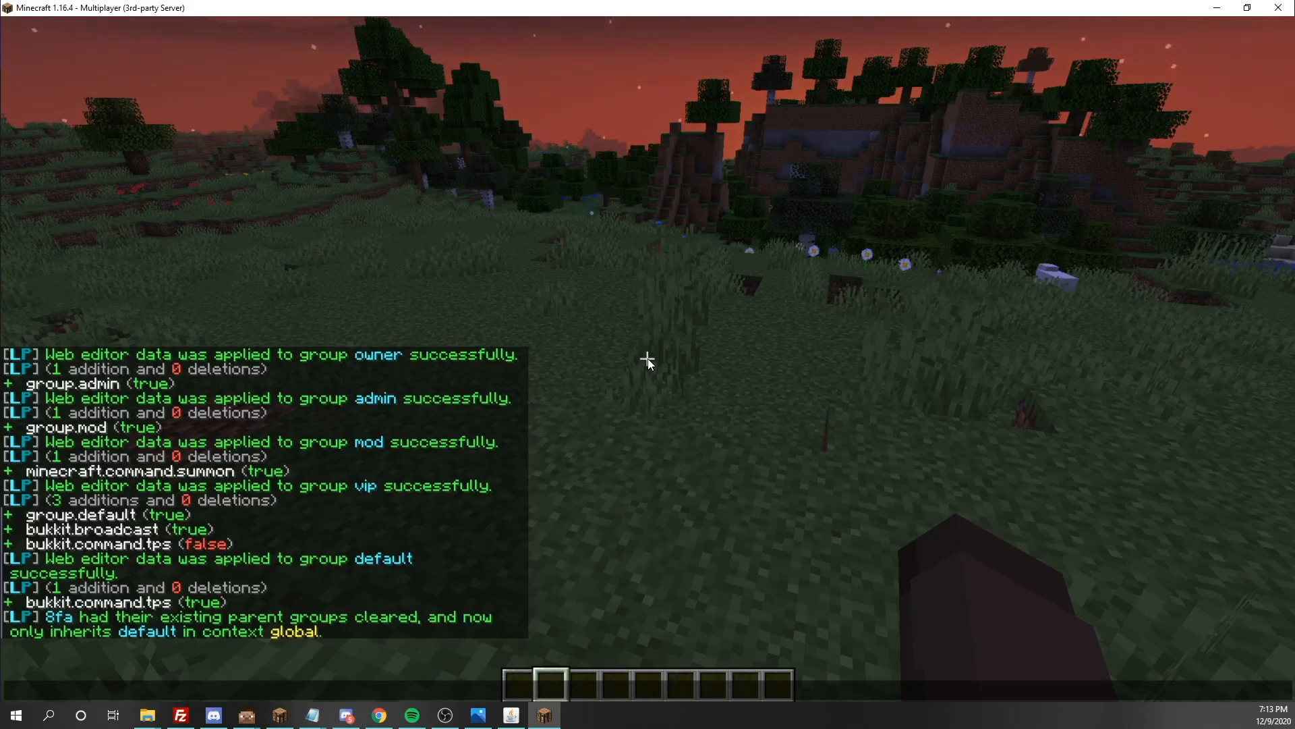
{"action": "type", "text": "/tps"}
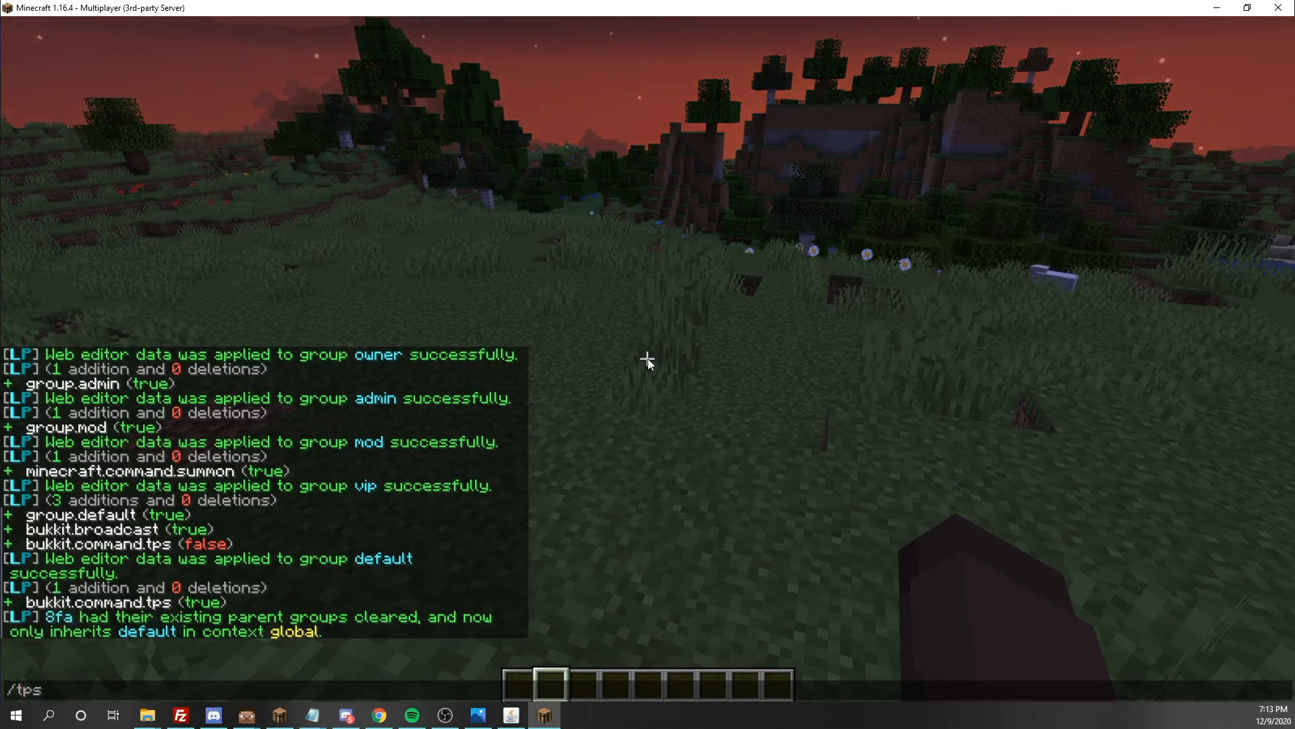
{"action": "key", "text": "Return"}
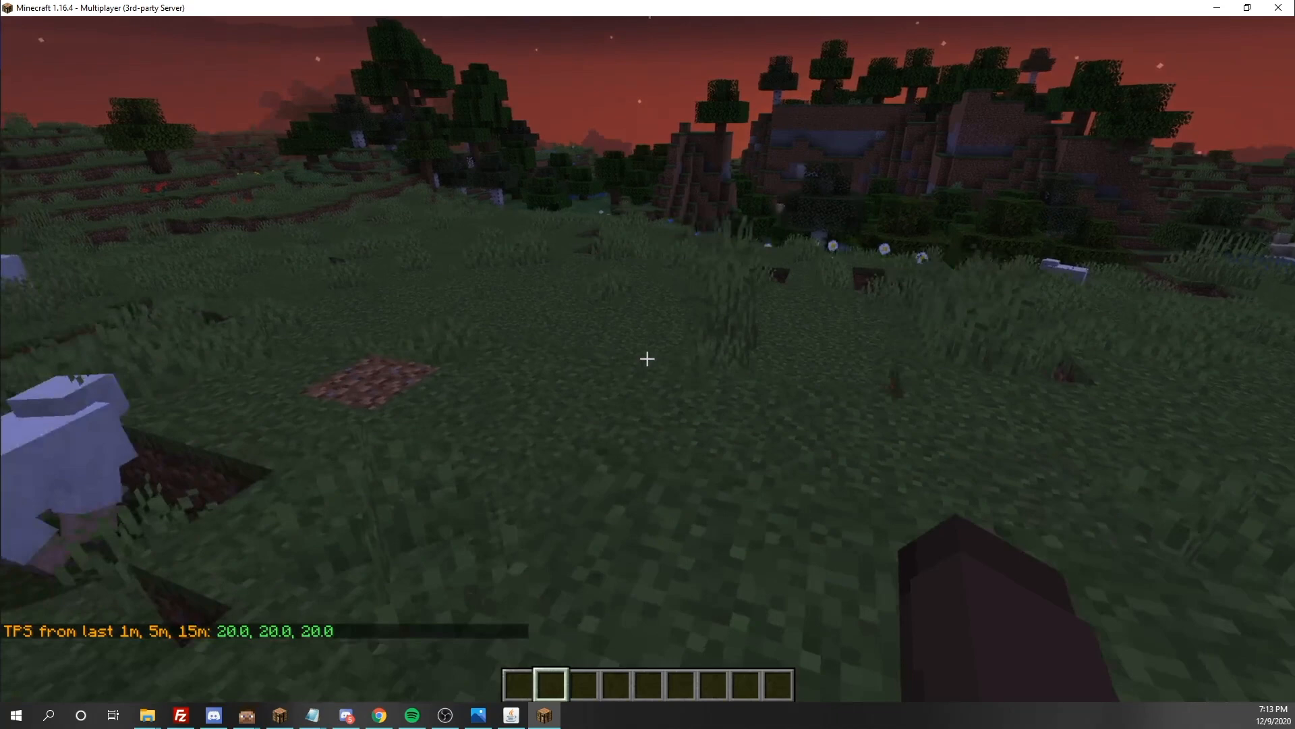
{"action": "key", "text": "Tab"}
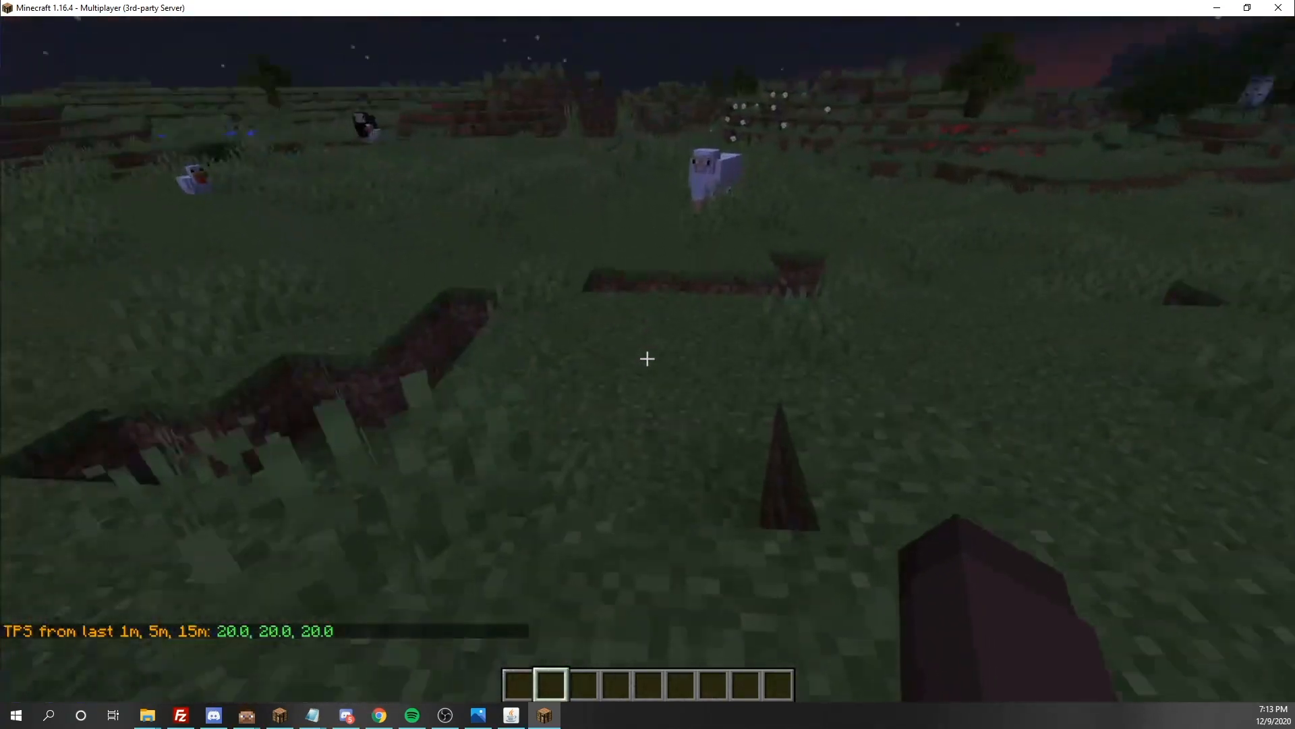
Recall the earlier /lp user parent set default command in the game chat
{"action": "key", "text": "slash"}
{"action": "key", "text": "Up"}
{"action": "key", "text": "Up"}
{"action": "key", "text": "Up"}
{"action": "key", "text": "Down"}
{"action": "key", "text": "ctrl+a"}
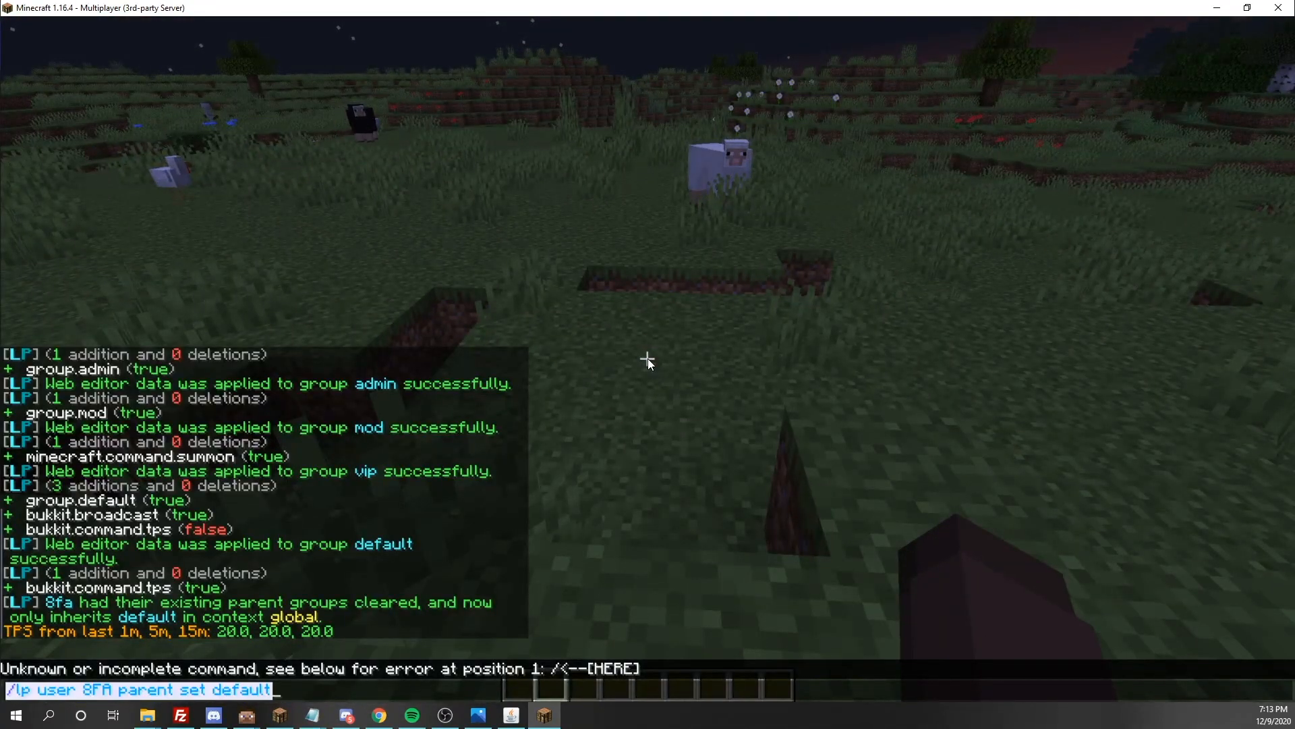
{"action": "left_click", "coordinate": [318, 695]}
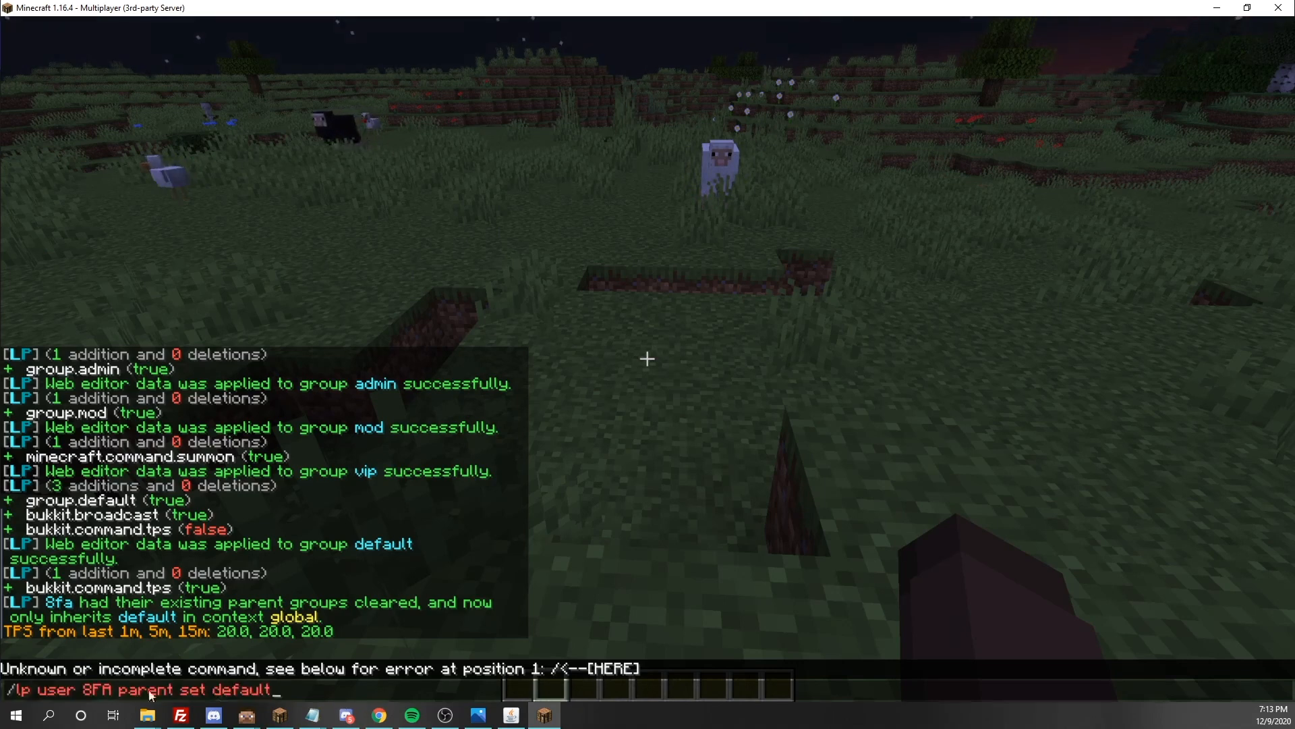
Switch to the Minecraft server console and run the op command to make the player an operator
{"action": "left_click", "coordinate": [511, 715]}
{"action": "type", "text": "op"}
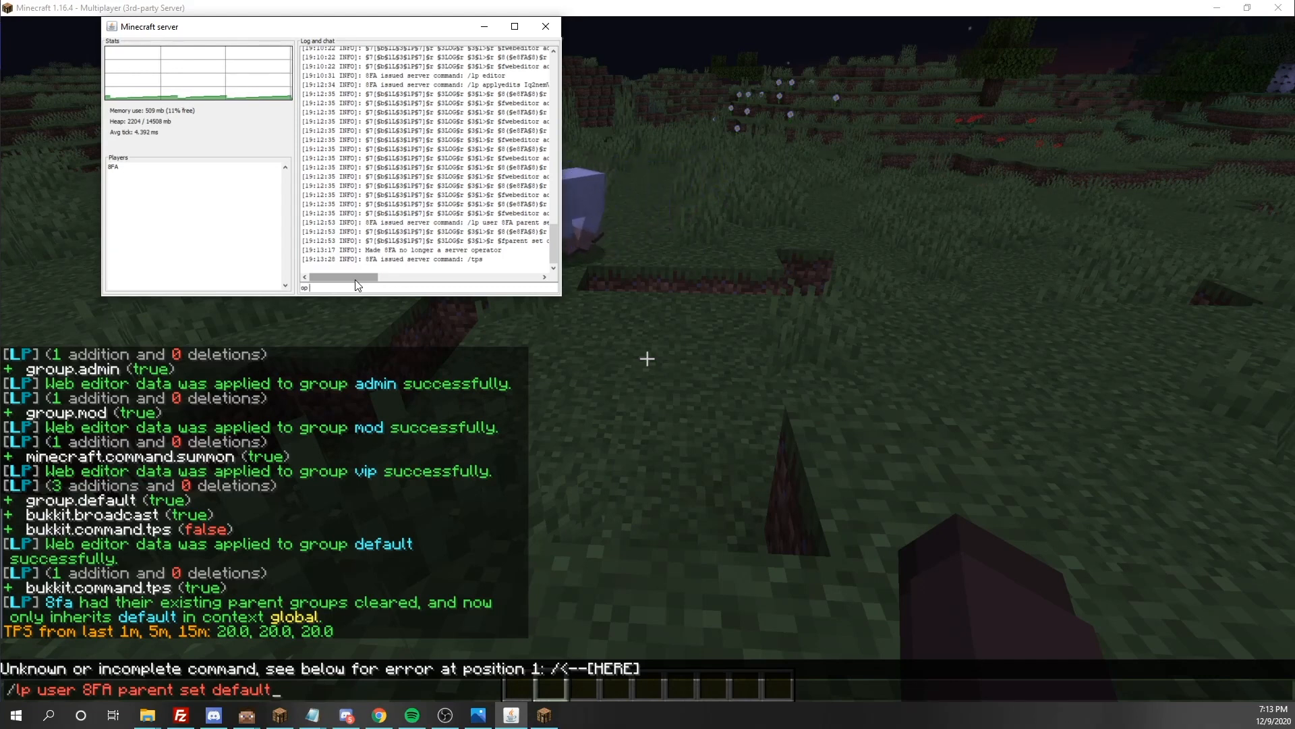
{"action": "type", "text": " 8FA"}
{"action": "key", "text": "Return"}
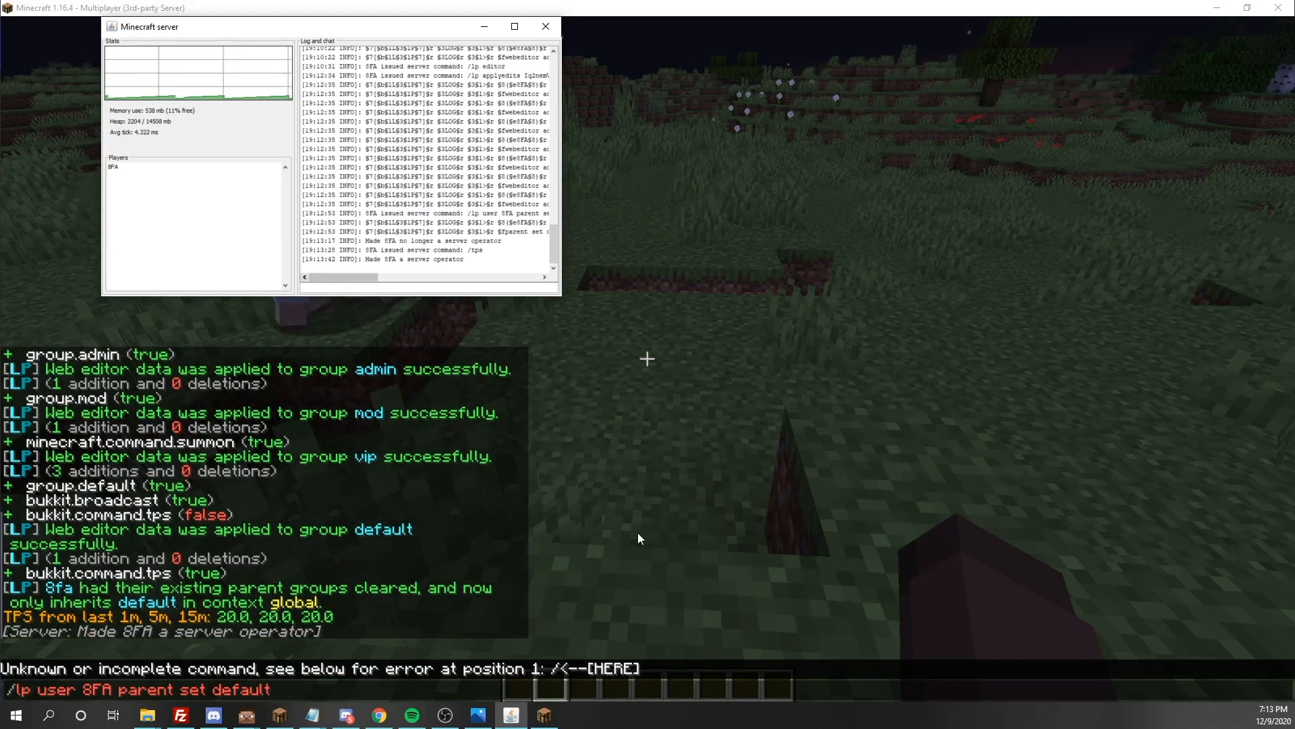
Back in the game chat, change the recalled command's group to vip and run it to set the player's parent group
{"action": "left_click", "coordinate": [323, 690]}
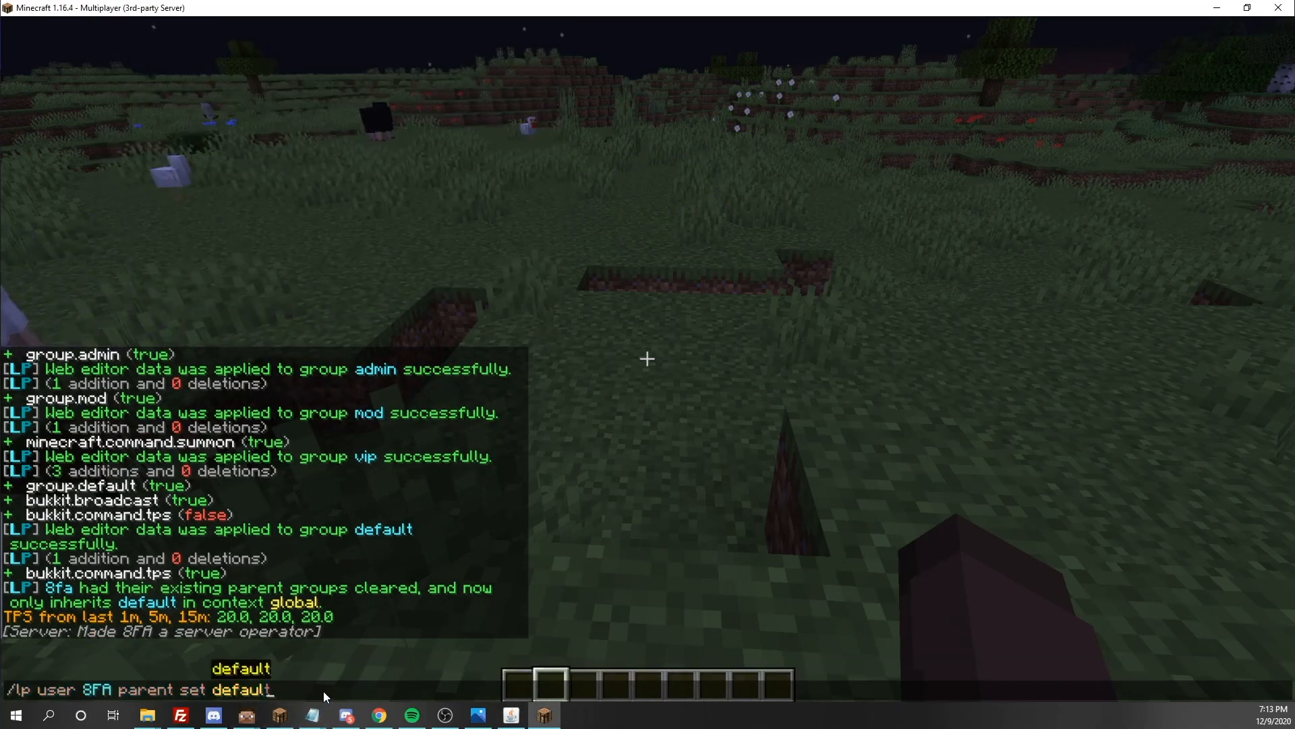
{"action": "key", "text": "BackSpace"}
{"action": "key", "text": "BackSpace"}
{"action": "key", "text": "BackSpace"}
{"action": "key", "text": "BackSpace"}
{"action": "key", "text": "Tab"}
{"action": "key", "text": "Tab"}
{"action": "key", "text": "Tab"}
{"action": "key", "text": "Tab"}
{"action": "key", "text": "Tab"}
{"action": "key", "text": "Return"}
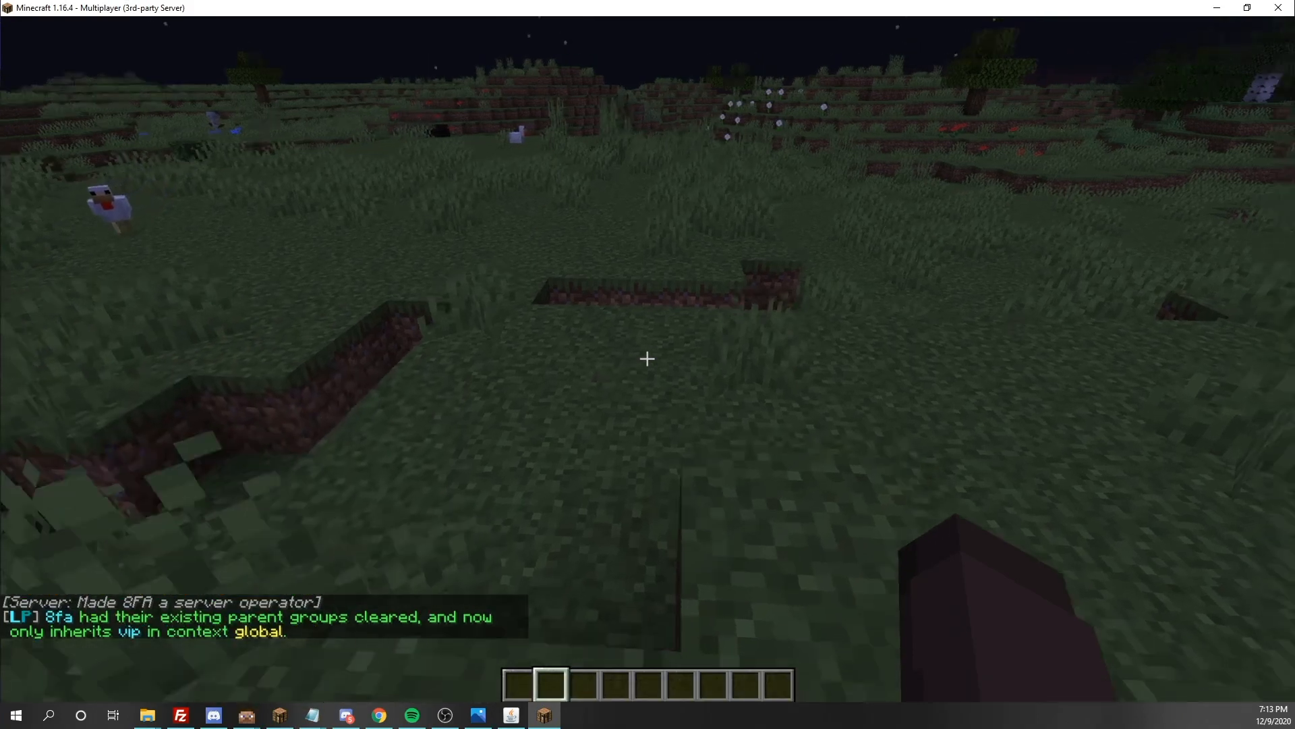
Run /tps several times in chat to test the vip group's negated permission
{"action": "key", "text": "slash"}
{"action": "type", "text": "tps"}
{"action": "key", "text": "Return"}
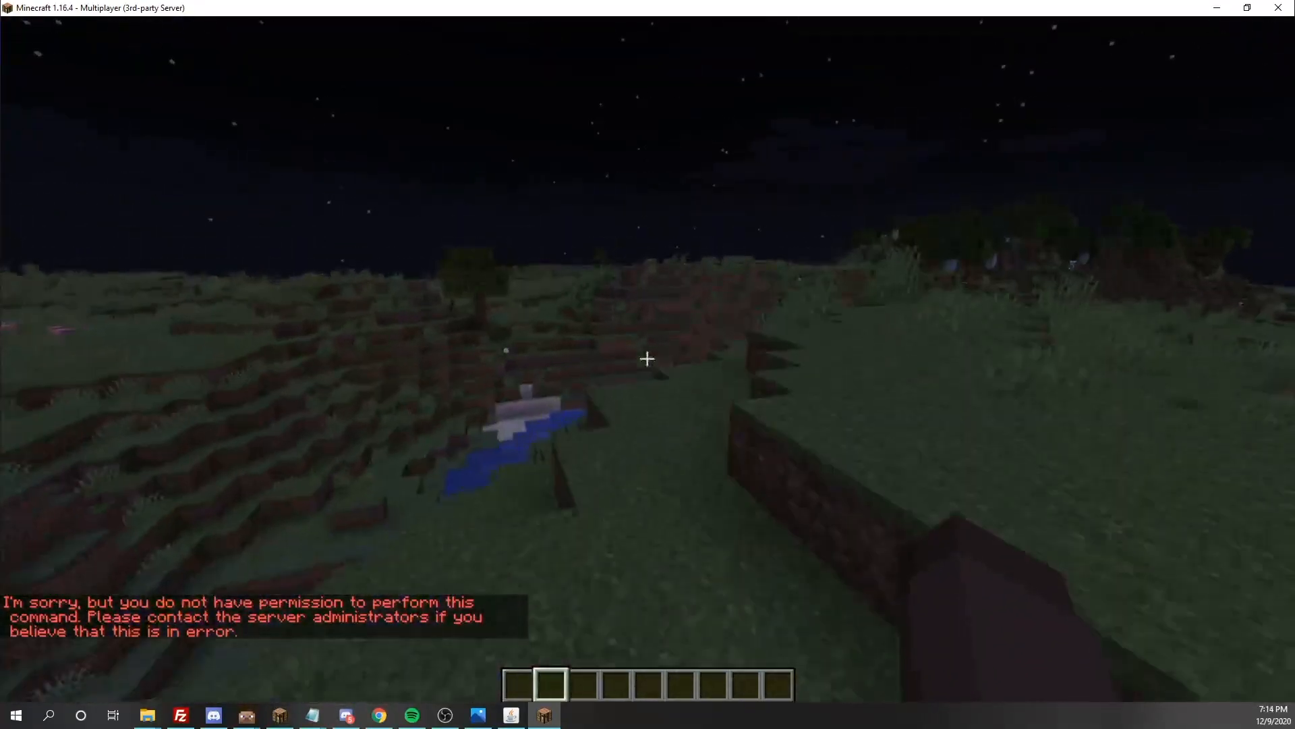
{"action": "type", "text": "/tps"}
{"action": "key", "text": "Return"}
{"action": "type", "text": "/tps"}
{"action": "key", "text": "Return"}
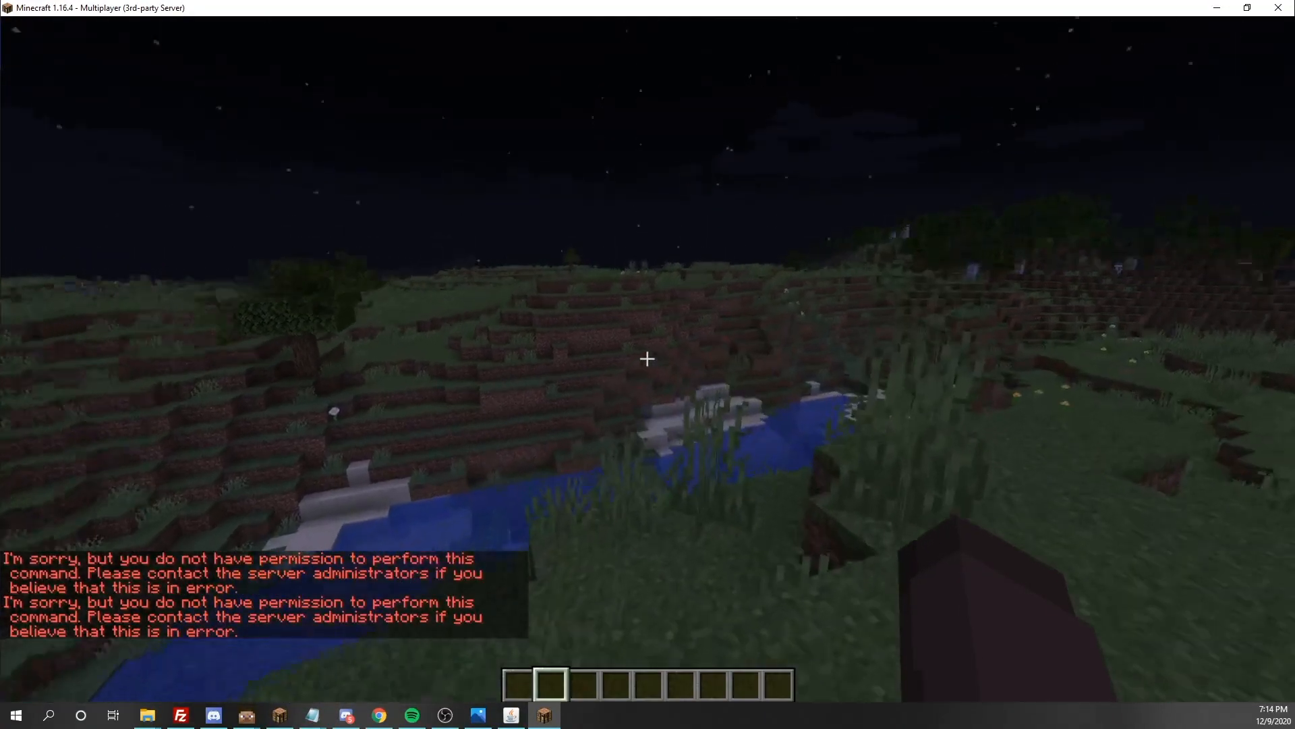
{"action": "type", "text": "/tps"}
{"action": "key", "text": "Return"}
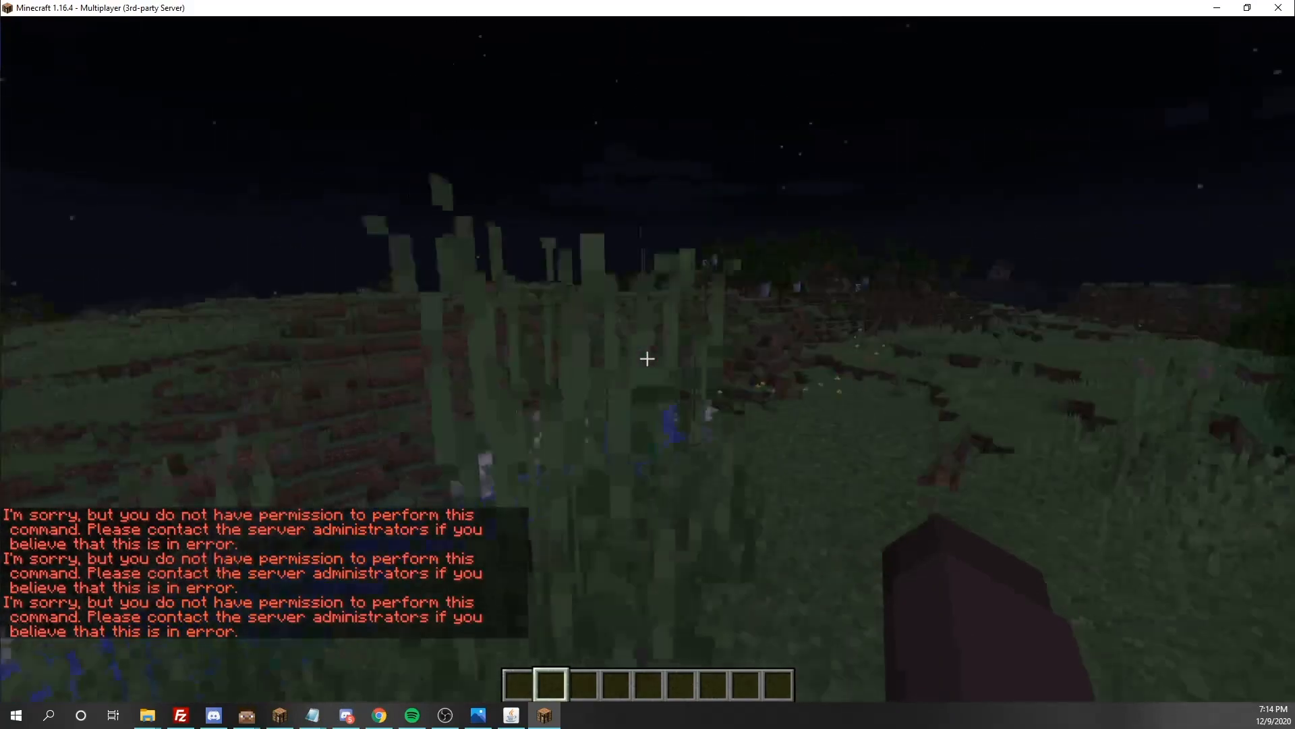
{"action": "key", "text": "Tab"}
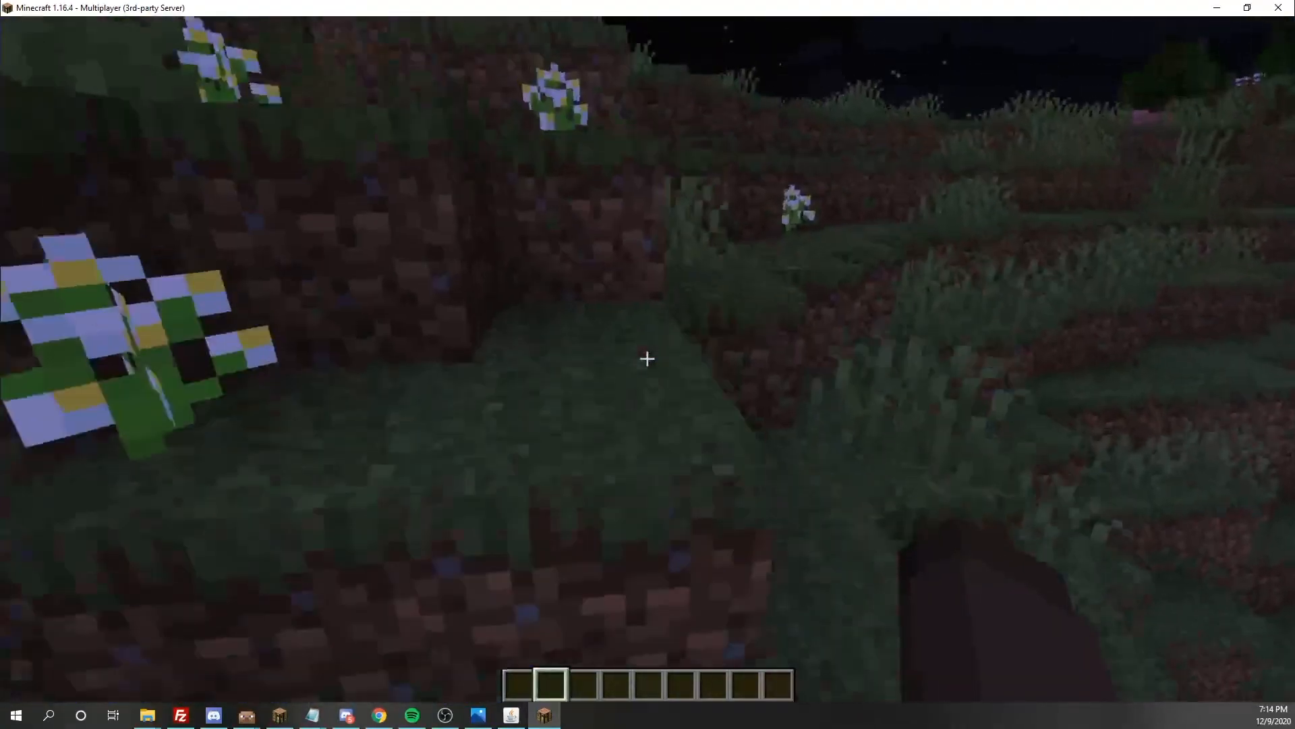
Run /lp group vip permission info and examine the bukkit.command.tps entry in the list
{"action": "key", "text": "slash"}
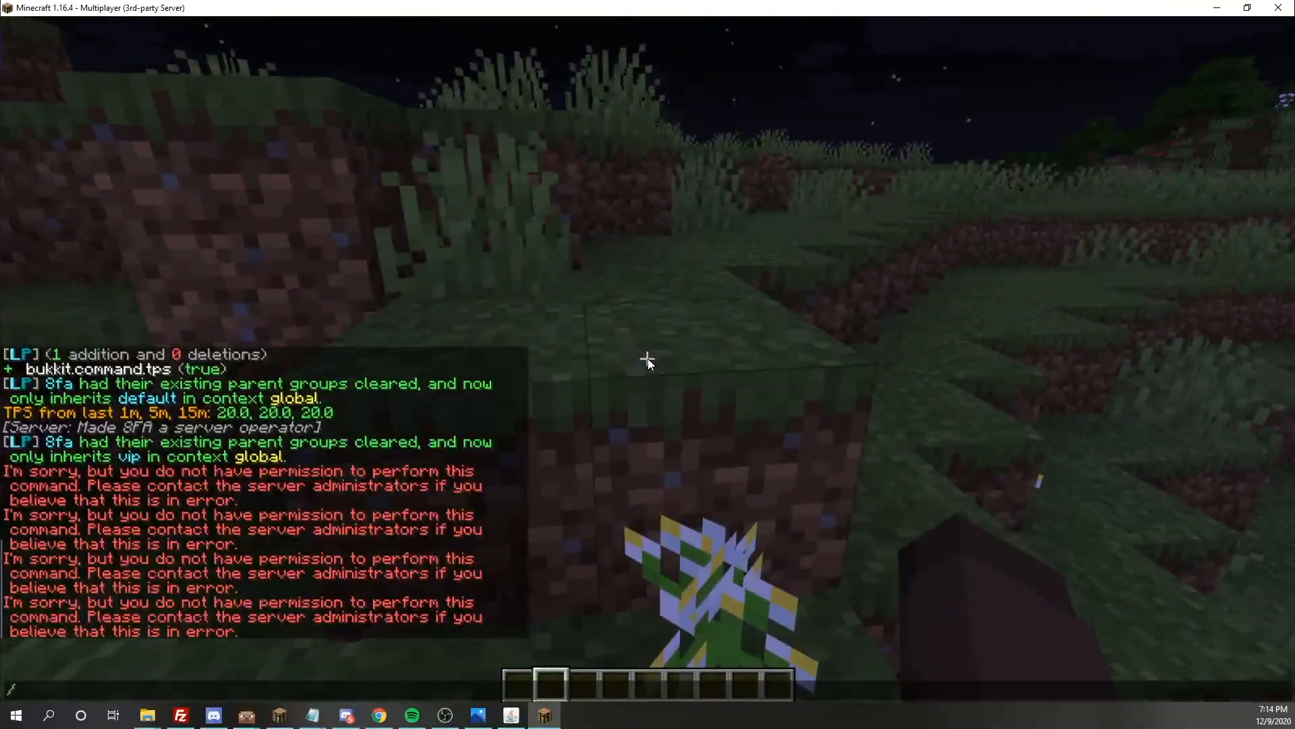
{"action": "type", "text": "lp group"}
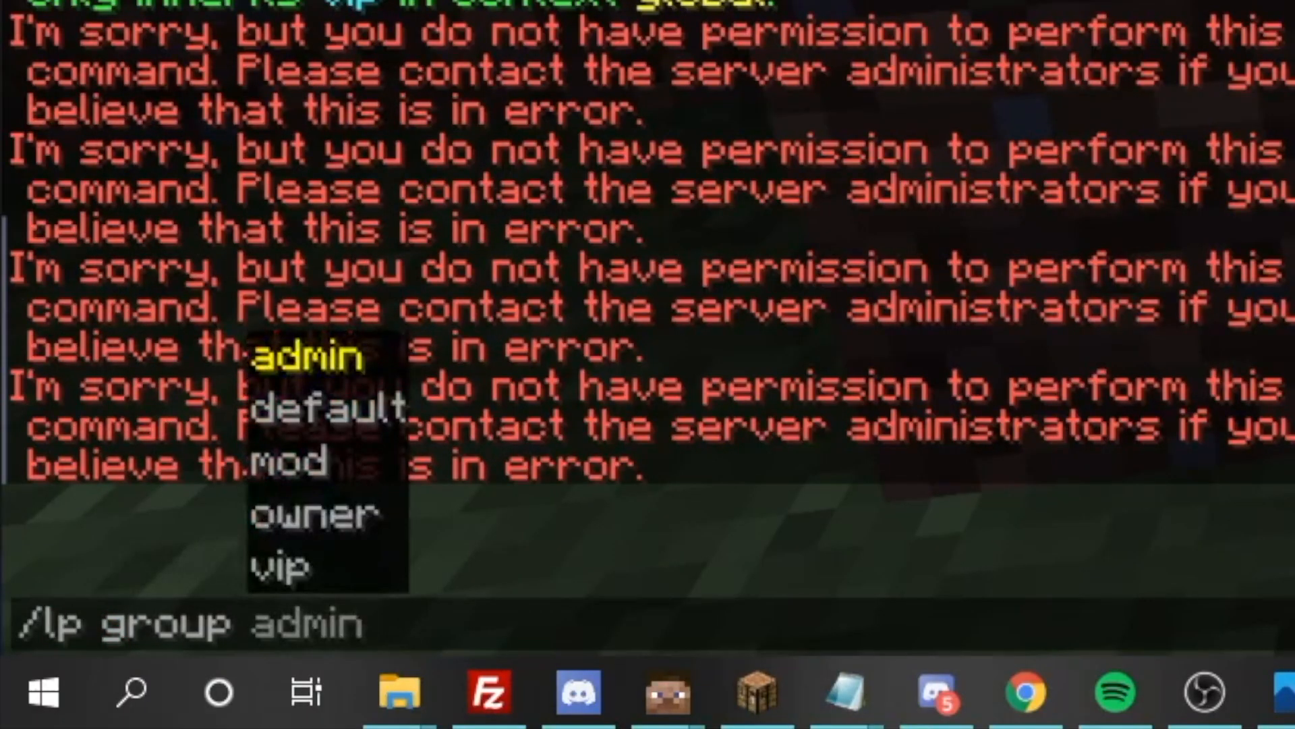
{"action": "key", "text": "Tab"}
{"action": "key", "text": "Tab"}
{"action": "key", "text": "Tab"}
{"action": "key", "text": "Tab"}
{"action": "key", "text": "Tab"}
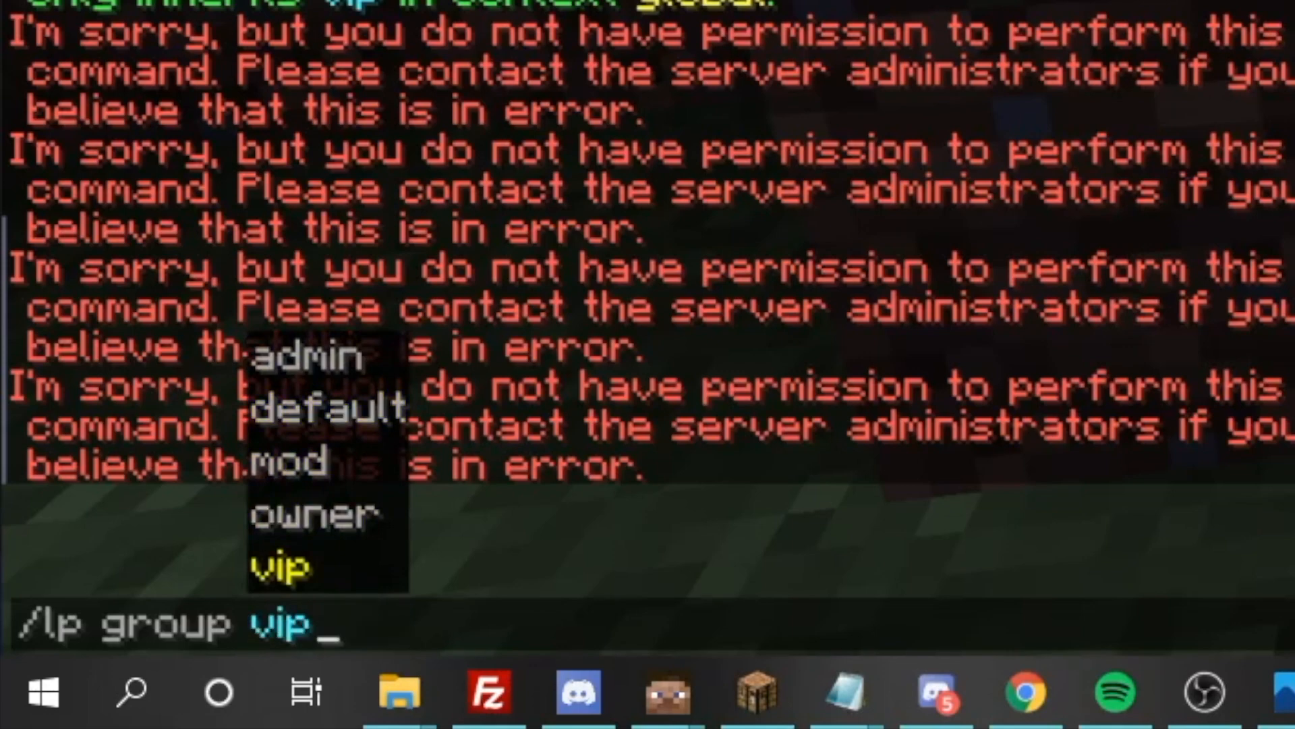
{"action": "type", "text": "permission"}
{"action": "key", "text": "Tab"}
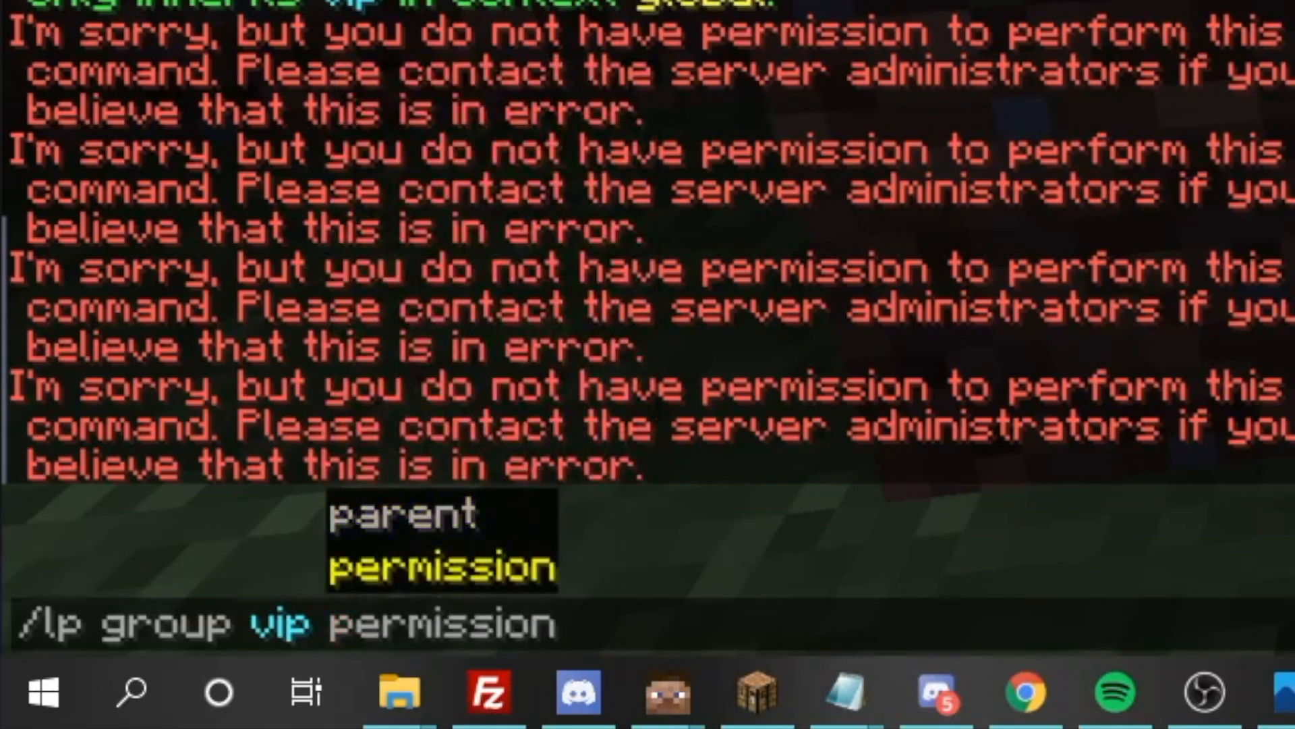
{"action": "type", "text": "info"}
{"action": "key", "text": "Return"}
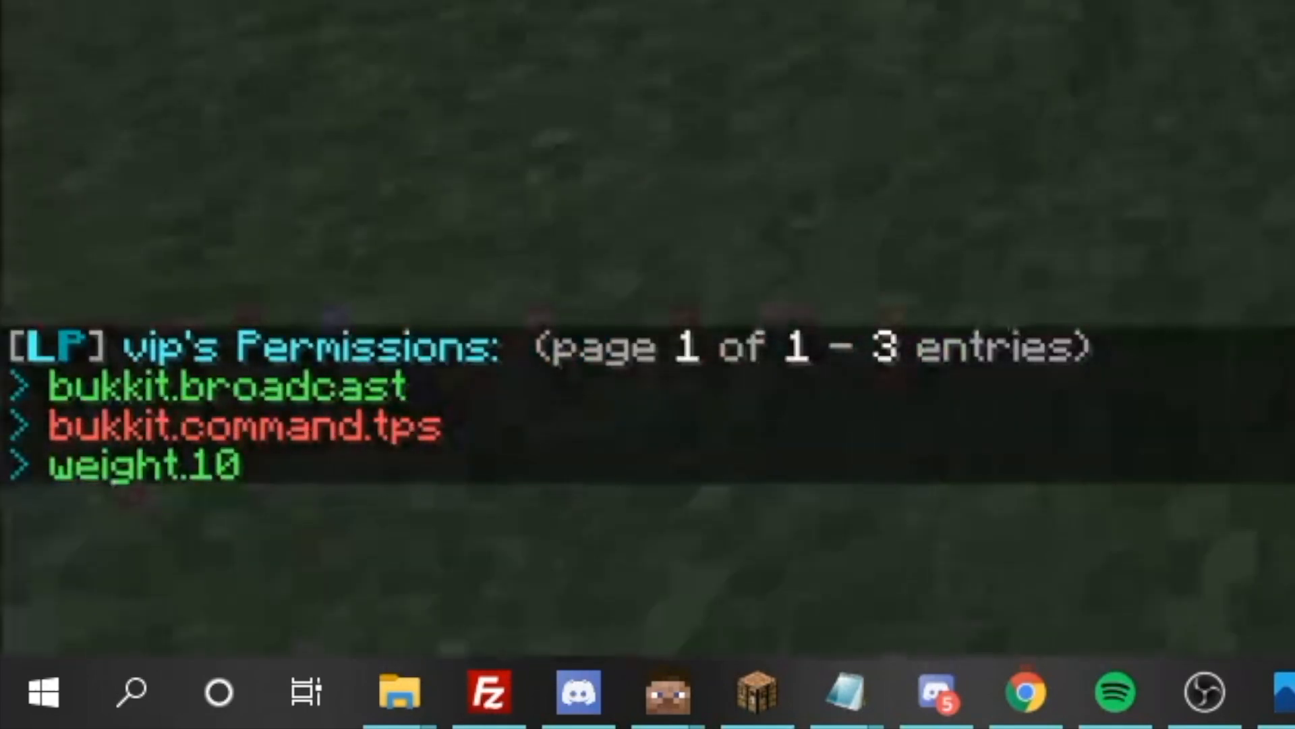
{"action": "key", "text": "slash"}
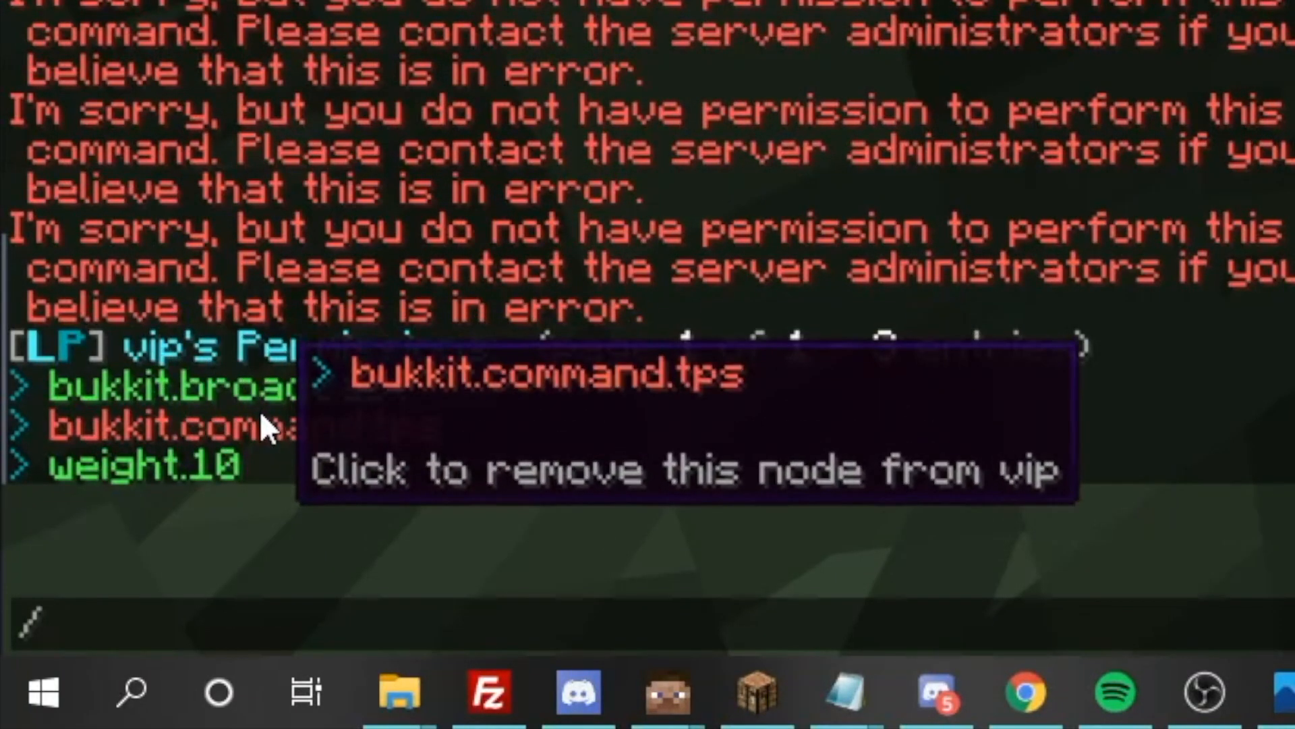
{"action": "key", "text": "Escape"}
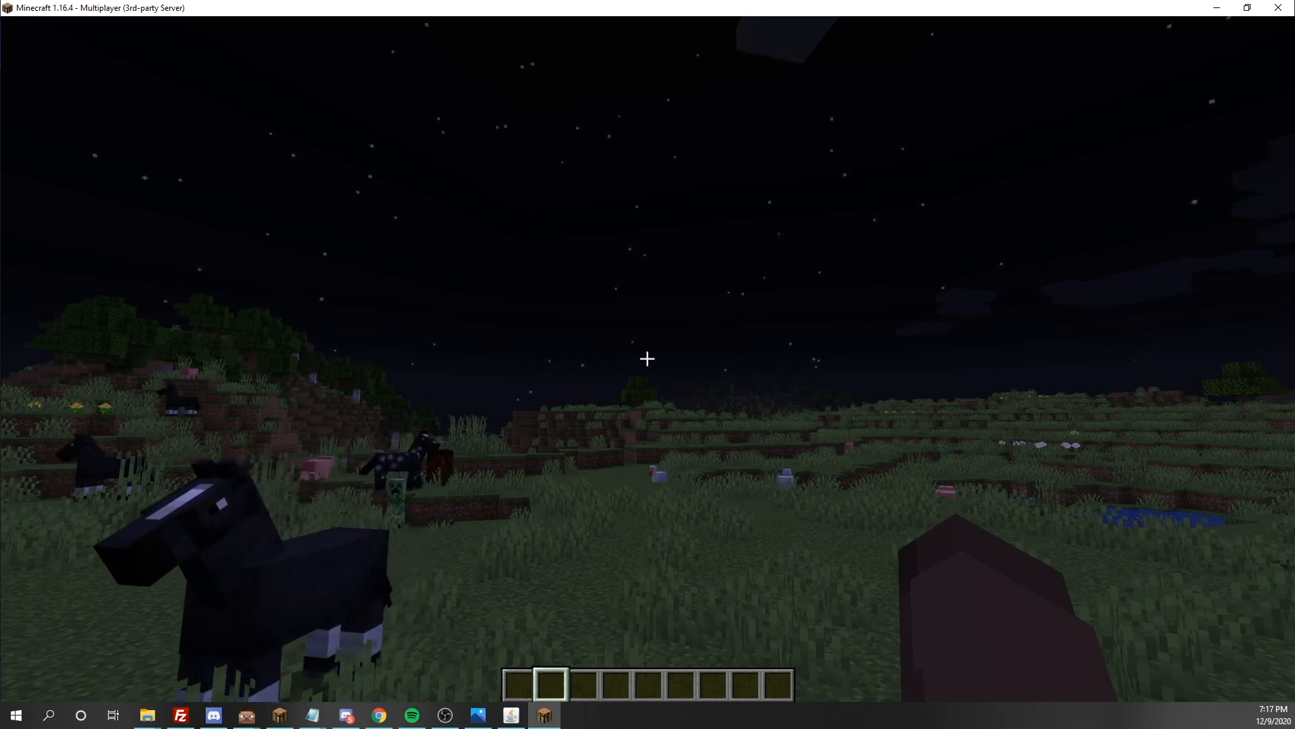
Begin a /lp group admin permission set command in the game chat
{"action": "key", "text": "slash"}
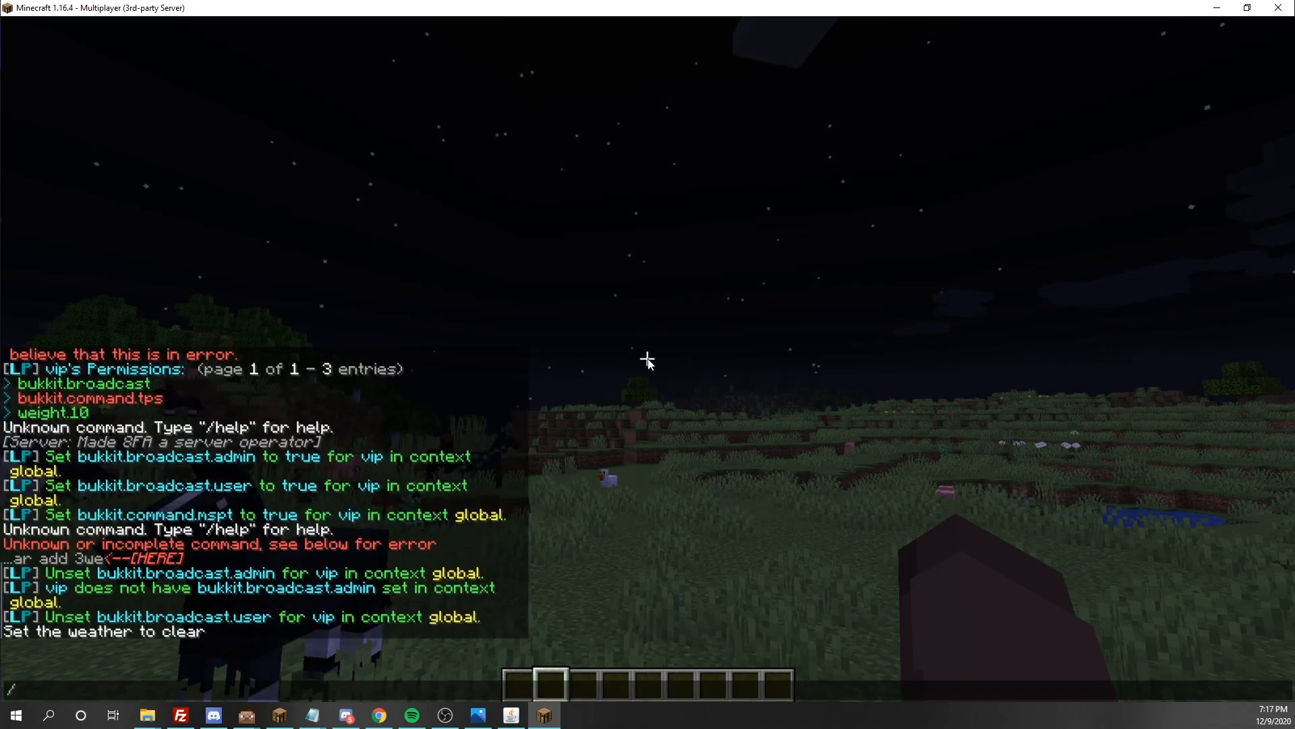
{"action": "type", "text": "lp"}
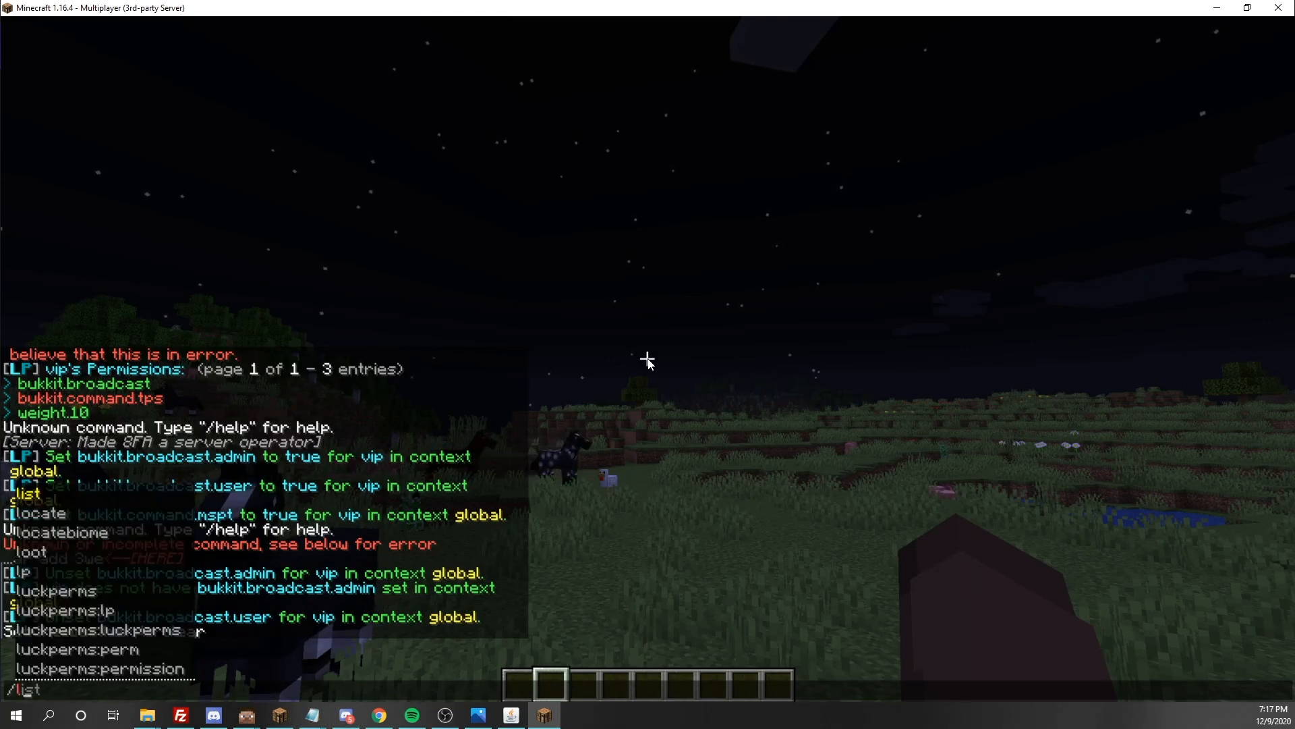
{"action": "type", "text": " h"}
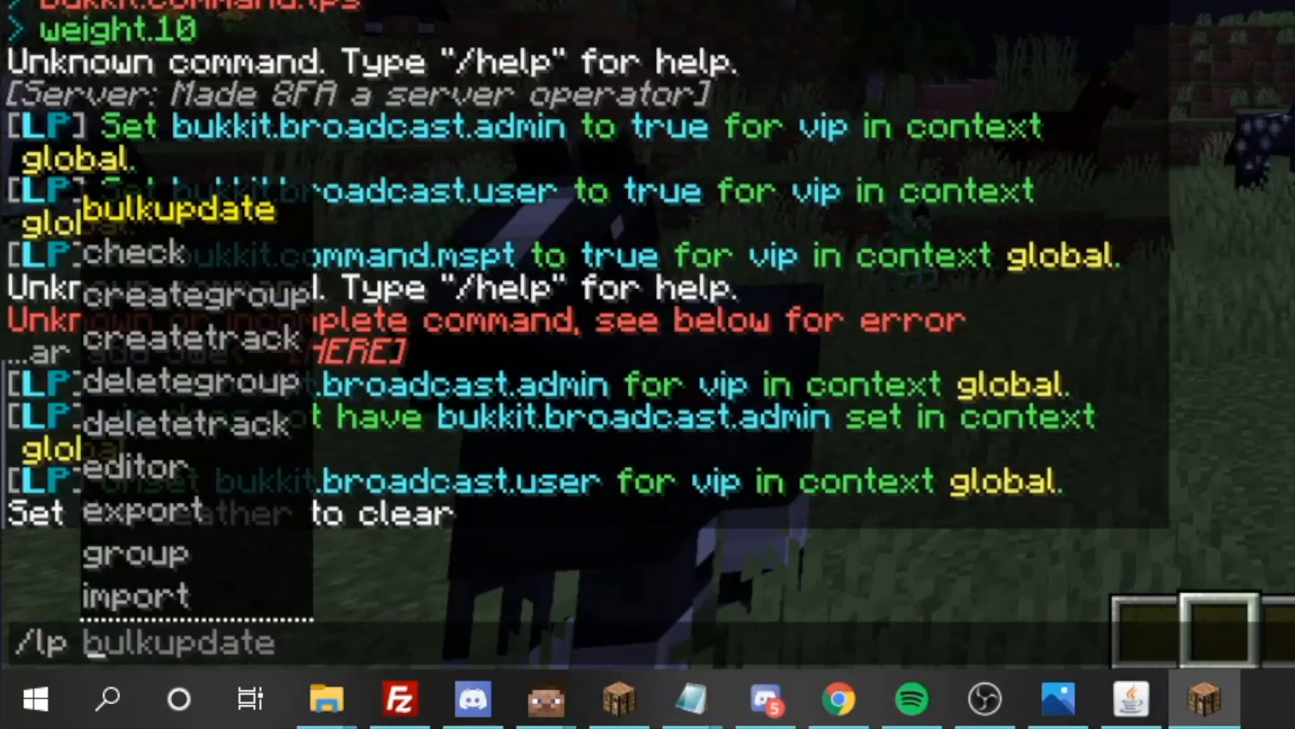
{"action": "key", "text": "BackSpace"}
{"action": "type", "text": "g"}
{"action": "key", "text": "Tab"}
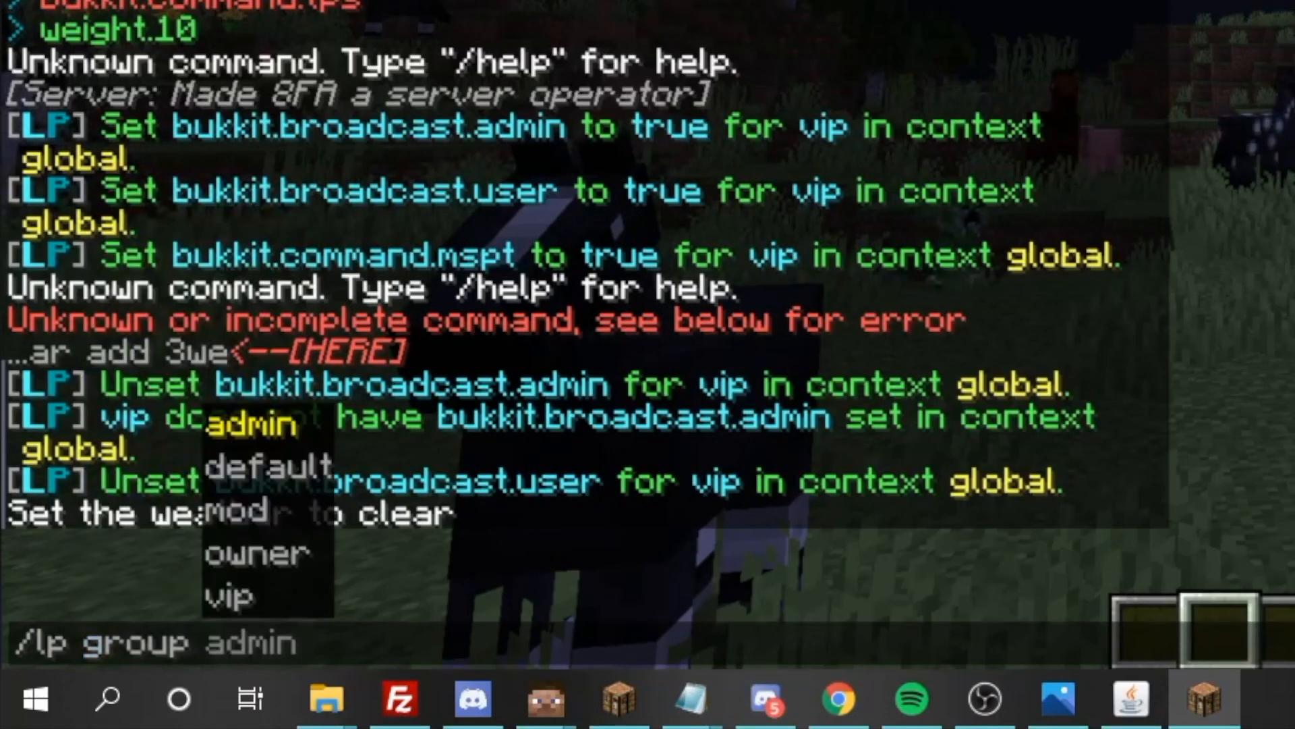
{"action": "key", "text": "Tab"}
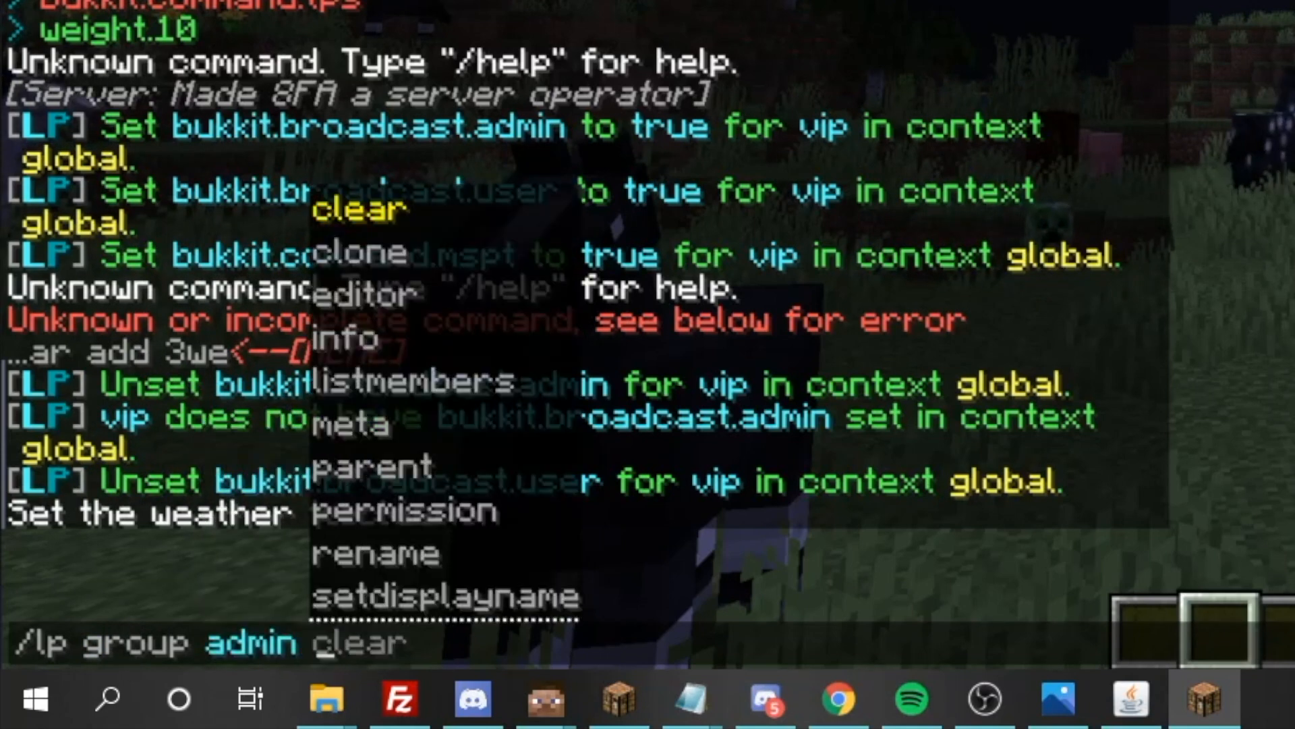
{"action": "type", "text": "p"}
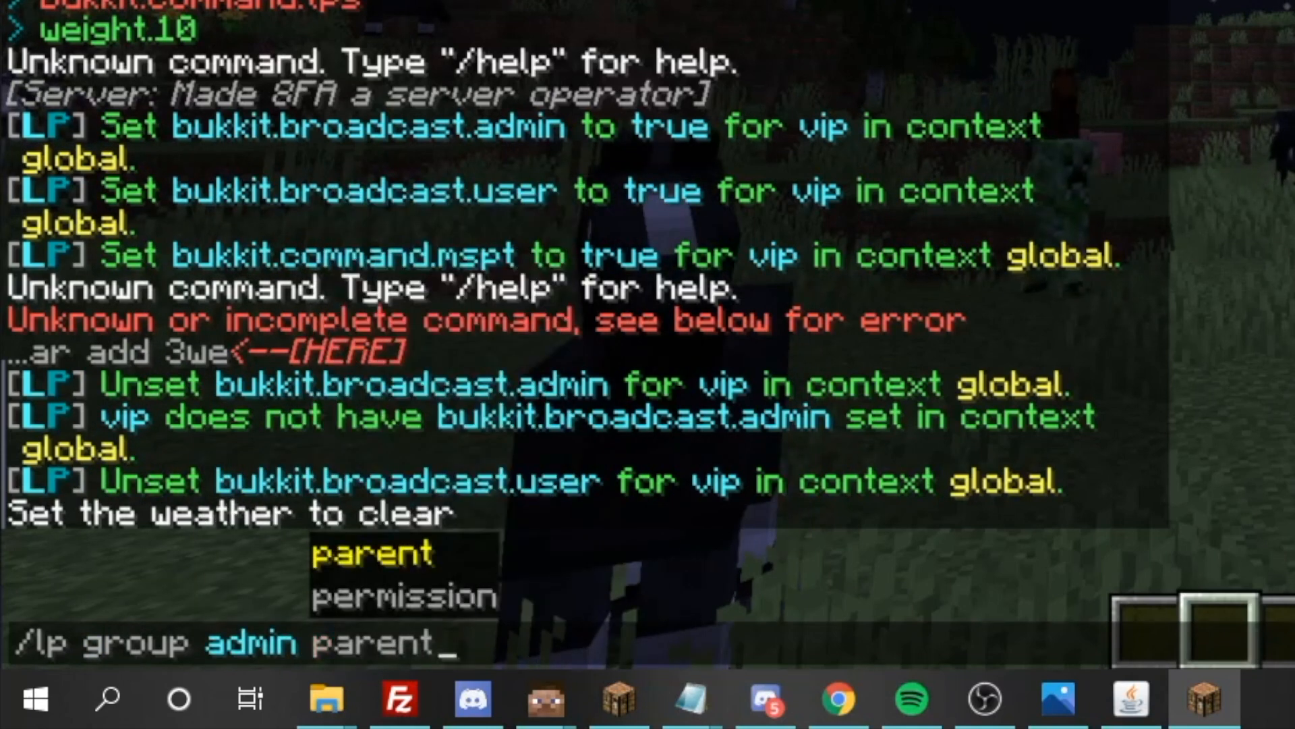
{"action": "type", "text": "e"}
{"action": "key", "text": "Tab"}
{"action": "type", "text": "set"}
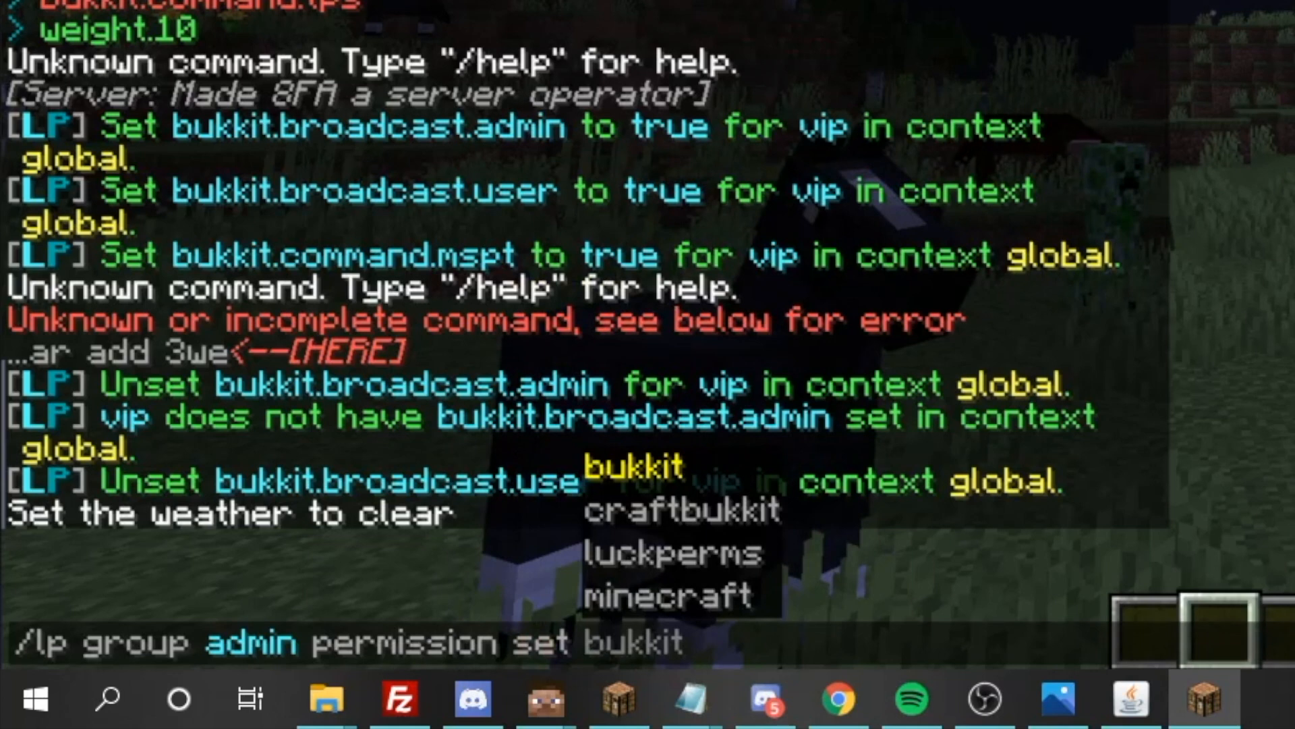
Extend the admin group's permission set command with the node prefix minecraft.command
{"action": "key", "text": "Tab"}
{"action": "key", "text": "Tab"}
{"action": "key", "text": "Tab"}
{"action": "key", "text": "Tab"}
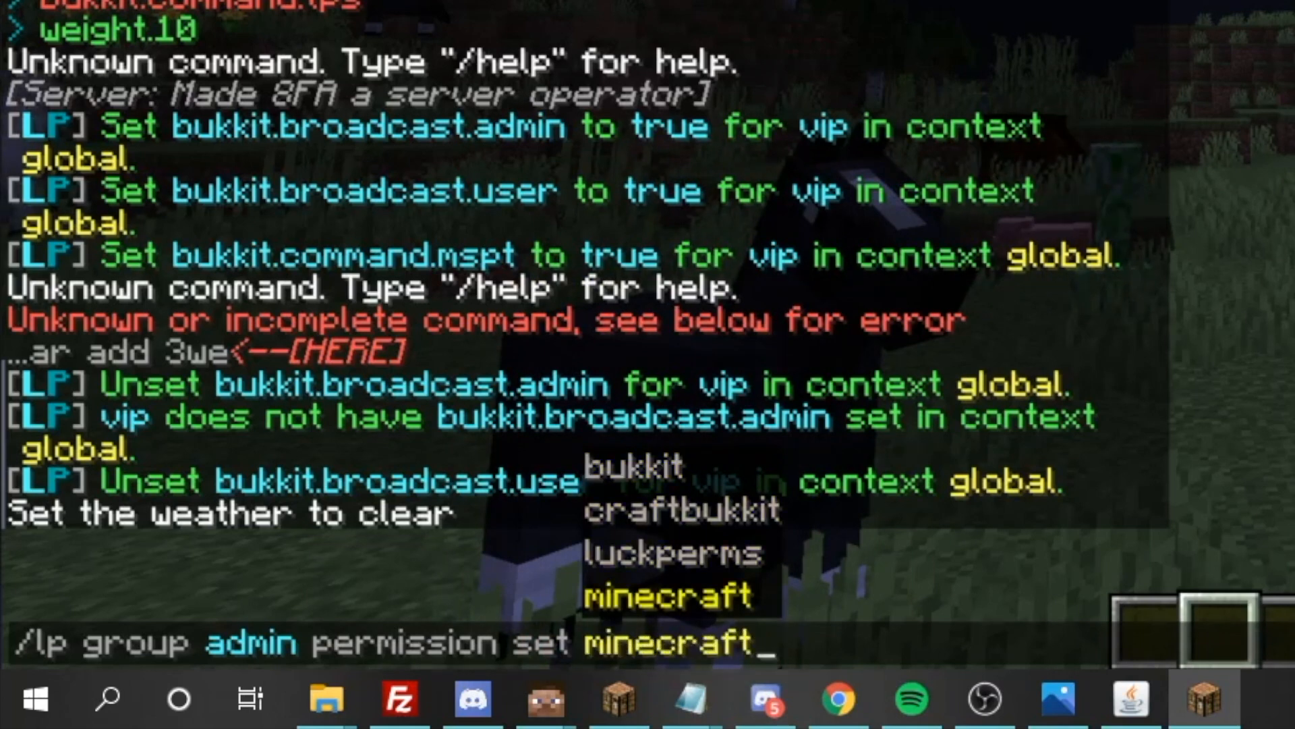
{"action": "type", "text": "."}
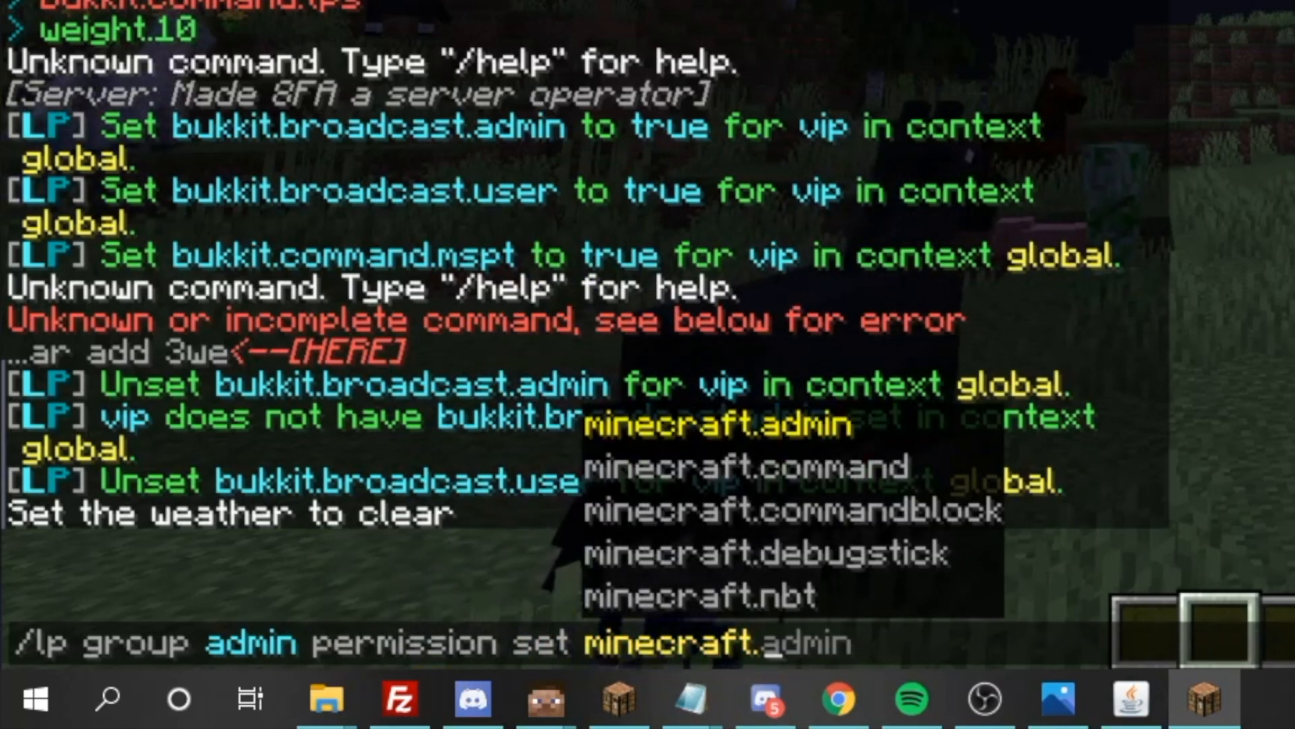
{"action": "key", "text": "Tab"}
{"action": "key", "text": "Tab"}
{"action": "type", "text": "."}
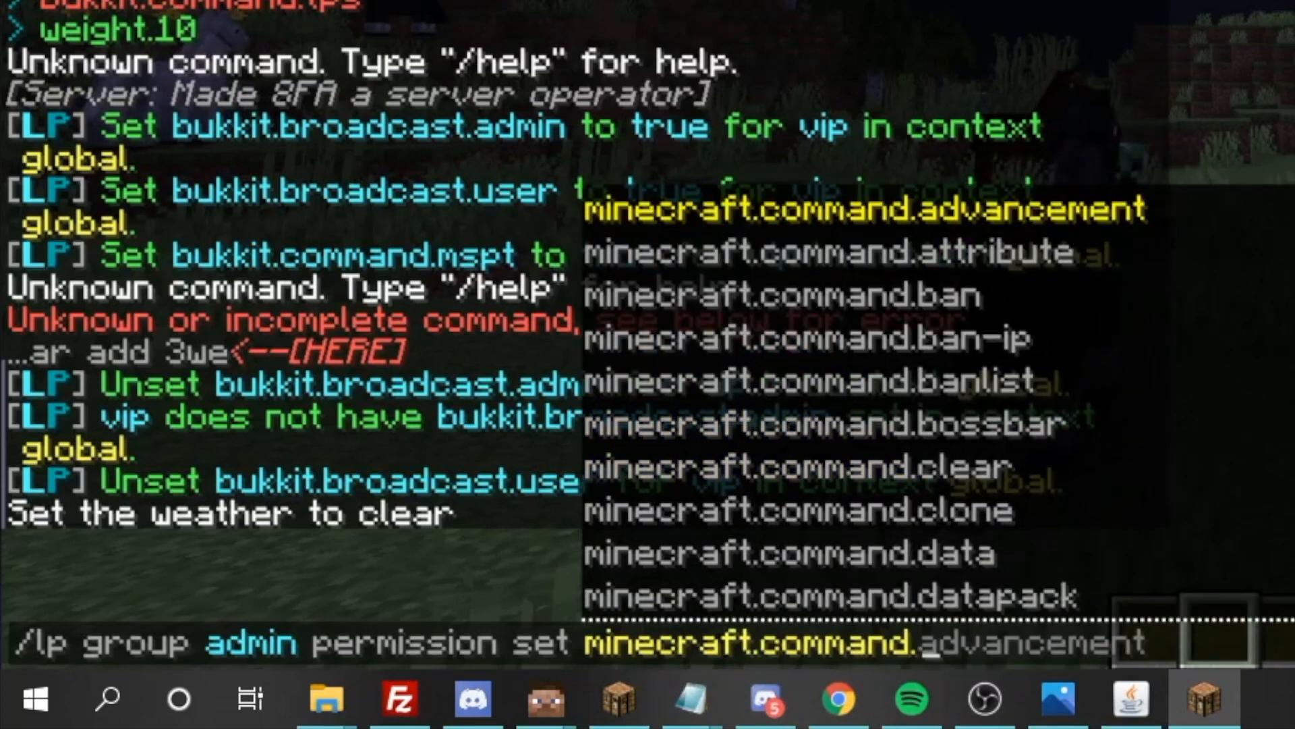
Complete the node as minecraft.command.enchant and run the command to grant it to the admin group
{"action": "key", "text": "Tab"}
{"action": "key", "text": "Tab"}
{"action": "key", "text": "Tab"}
{"action": "key", "text": "Tab"}
{"action": "key", "text": "Tab"}
{"action": "key", "text": "Tab"}
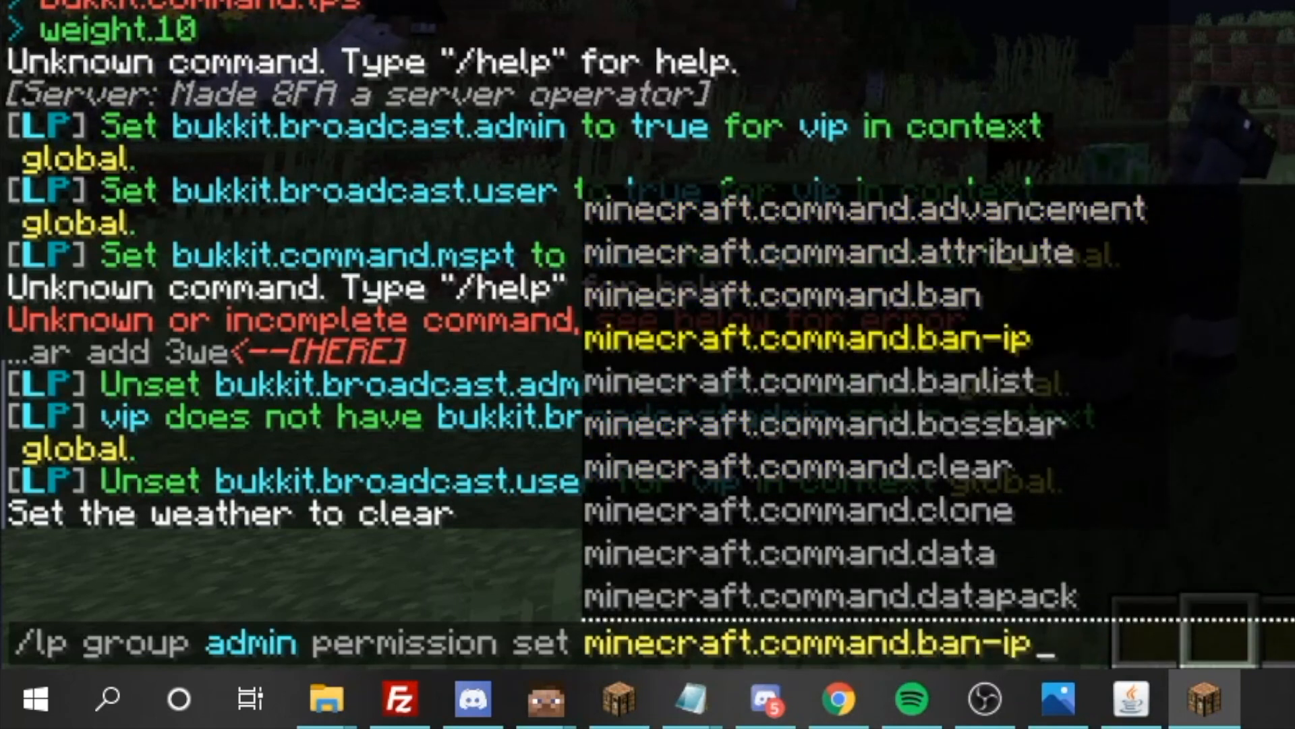
{"action": "key", "text": "Tab"}
{"action": "key", "text": "Tab"}
{"action": "key", "text": "Tab"}
{"action": "key", "text": "Tab"}
{"action": "key", "text": "Tab"}
{"action": "key", "text": "Tab"}
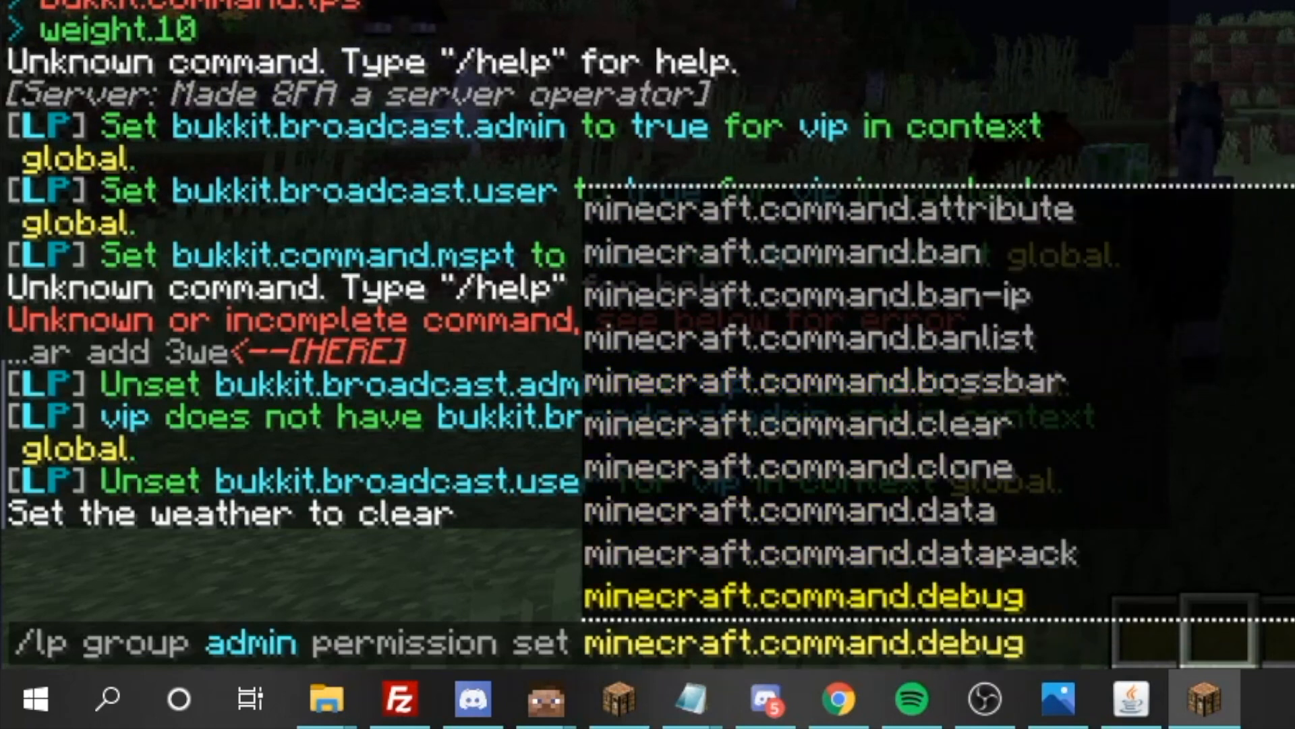
{"action": "key", "text": "Tab"}
{"action": "key", "text": "Tab"}
{"action": "key", "text": "Tab"}
{"action": "key", "text": "Tab"}
{"action": "key", "text": "Tab"}
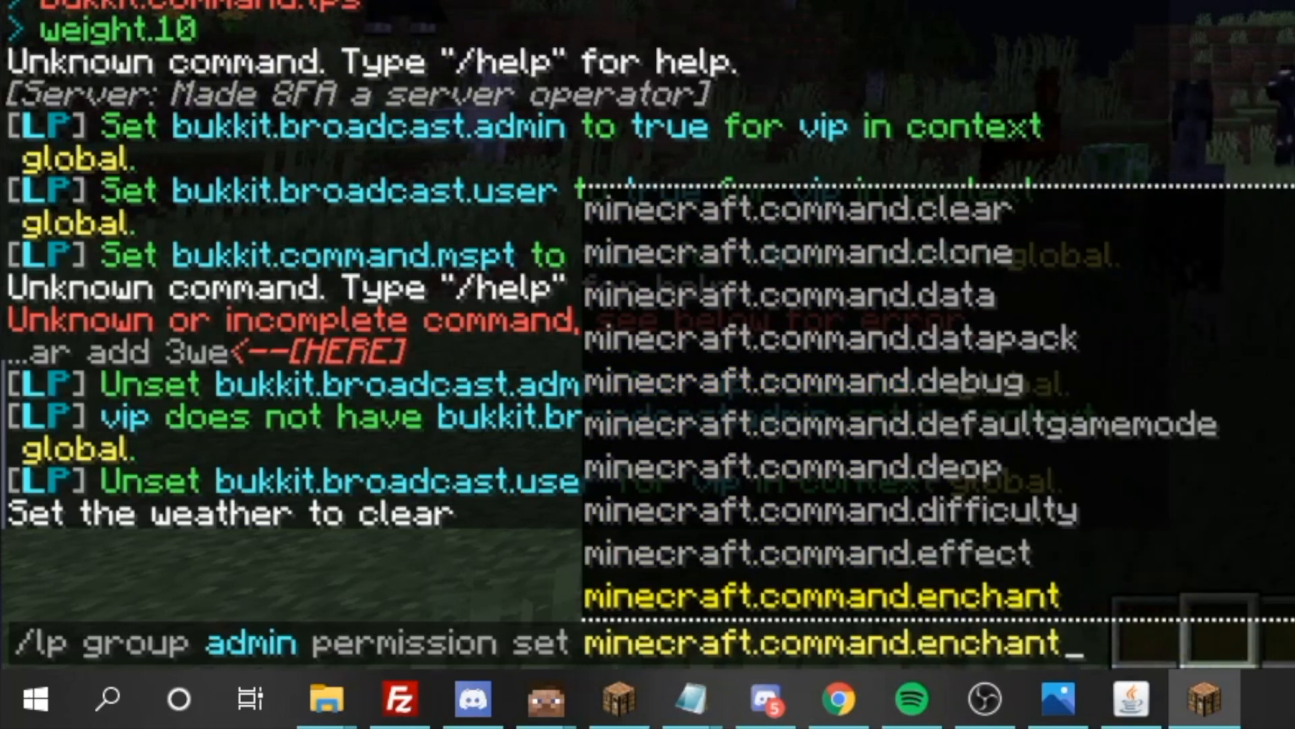
{"action": "key", "text": "Up"}
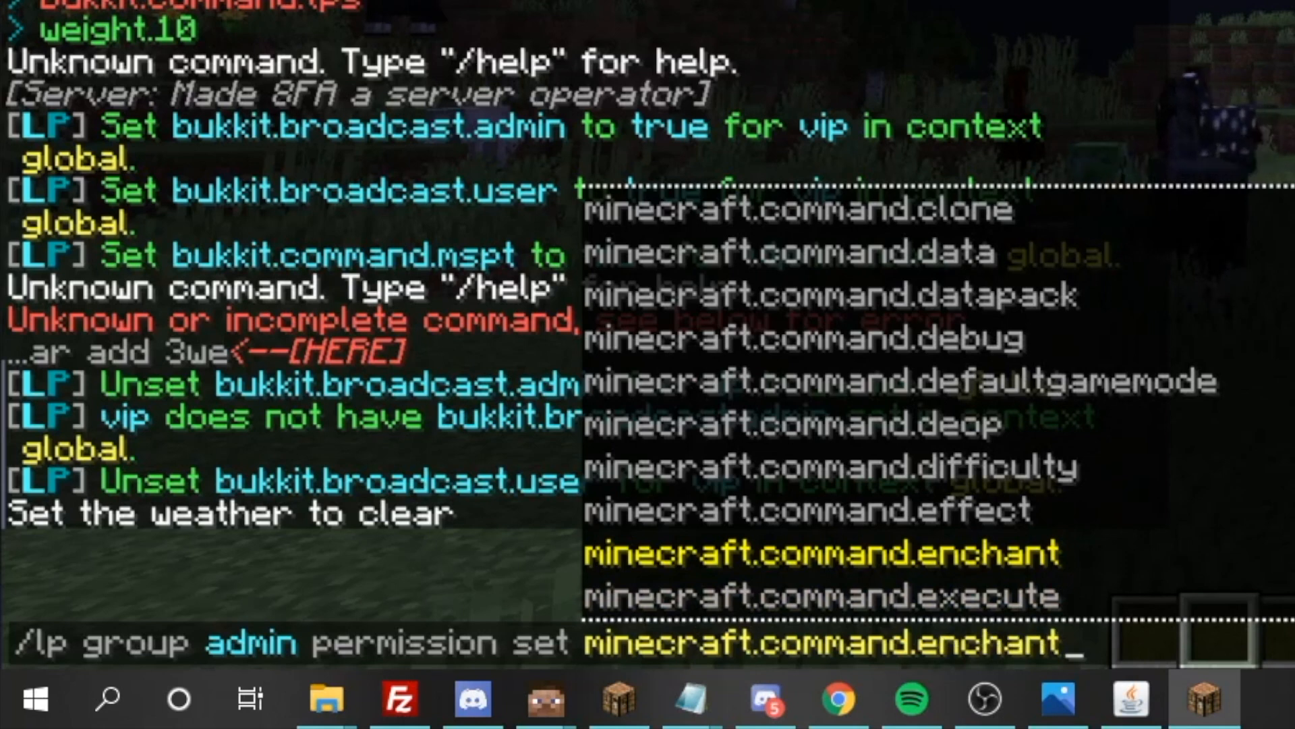
{"action": "type", "text": "."}
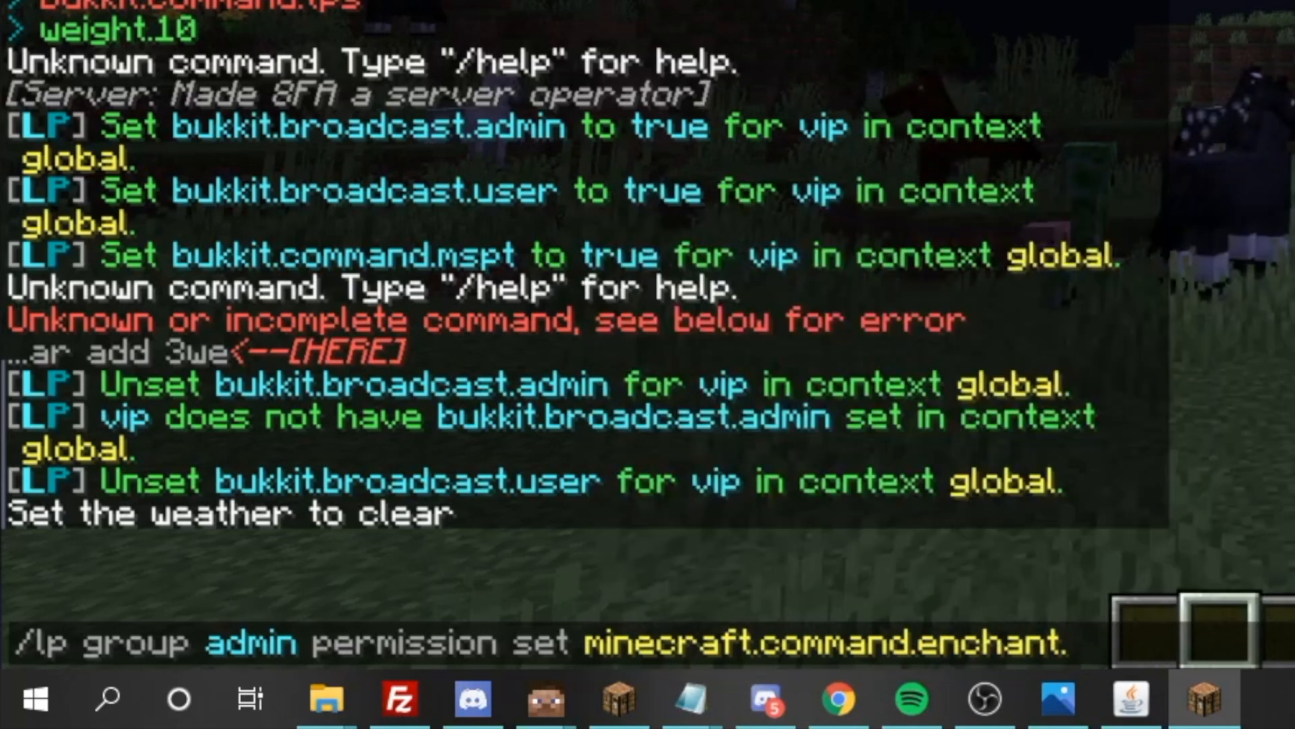
{"action": "key", "text": "Return"}
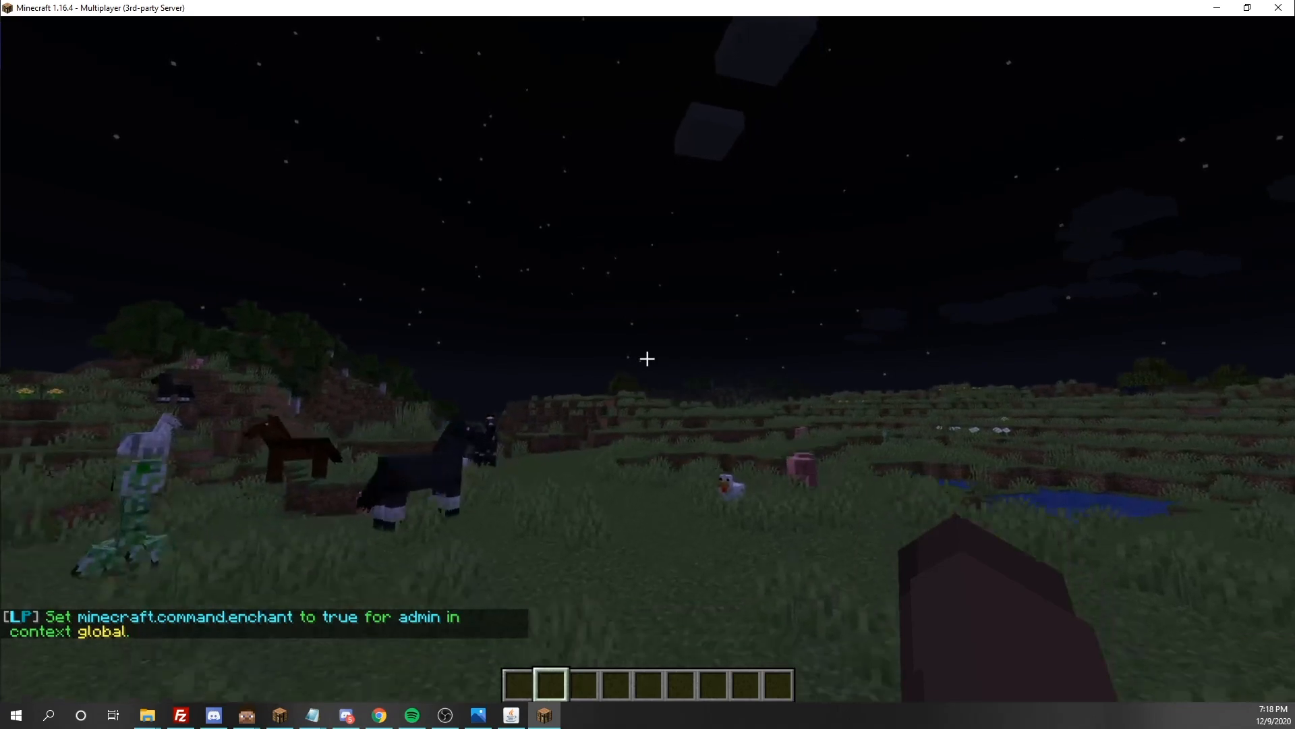
{"action": "key", "text": "w"}
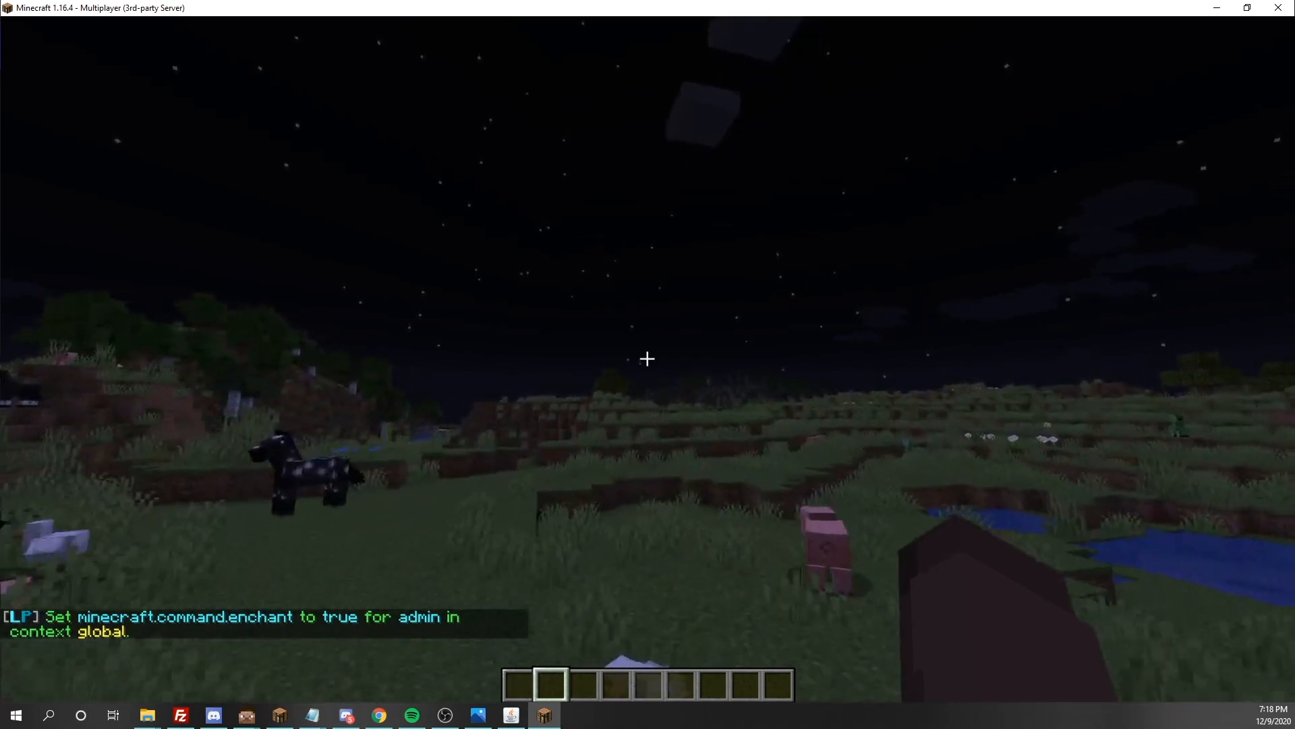
{"action": "key", "text": "w"}
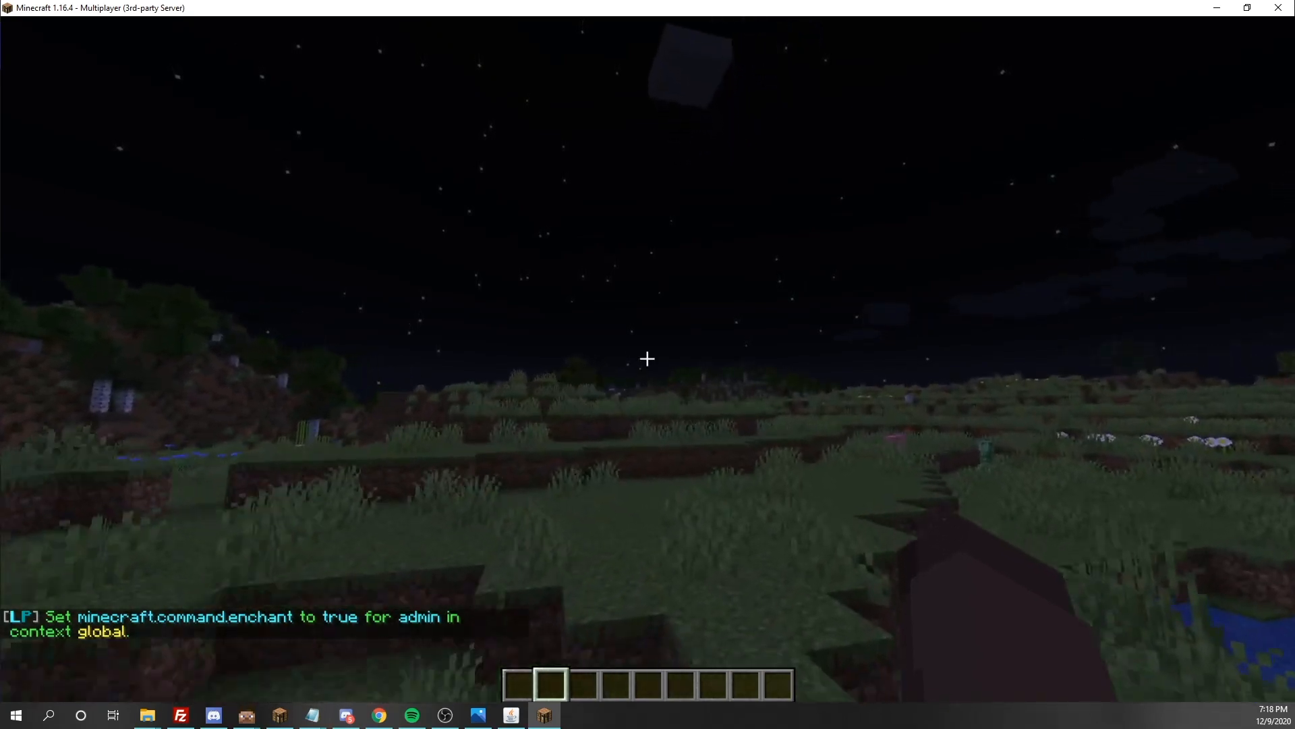
{"action": "key", "text": "w"}
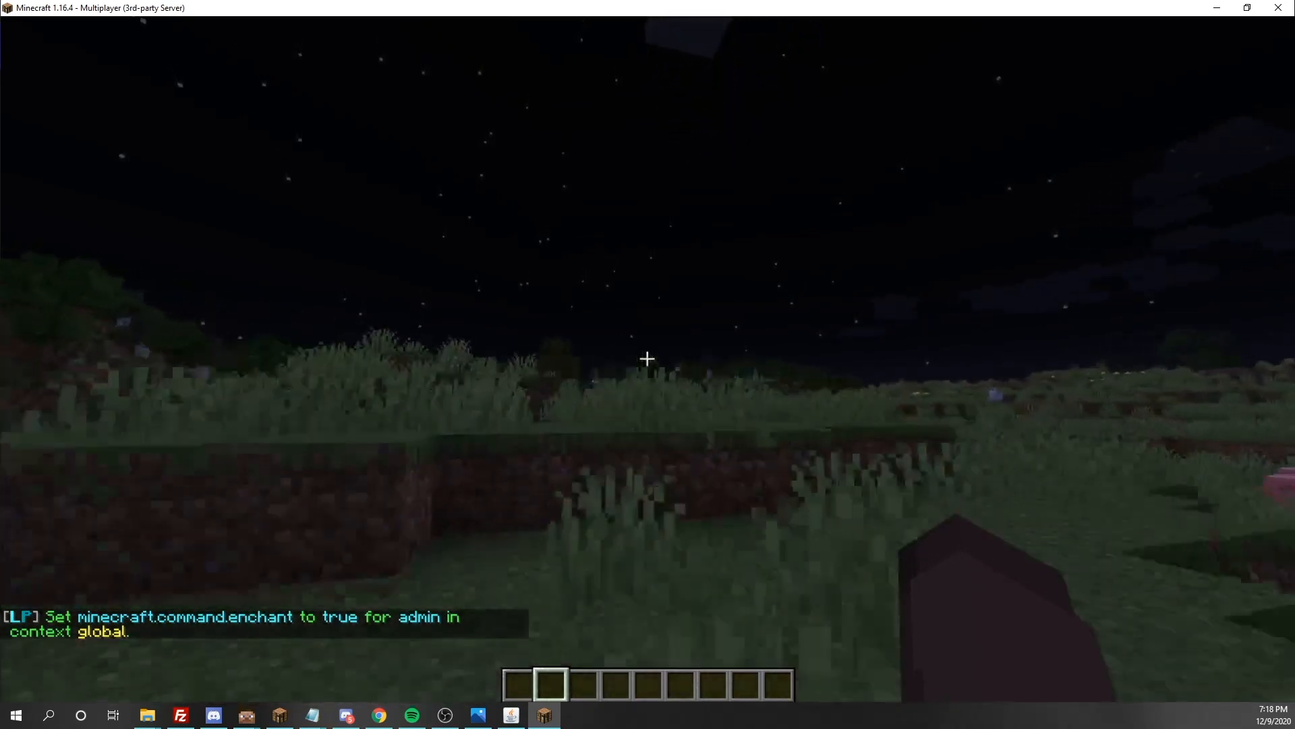
{"action": "key", "text": "slash"}
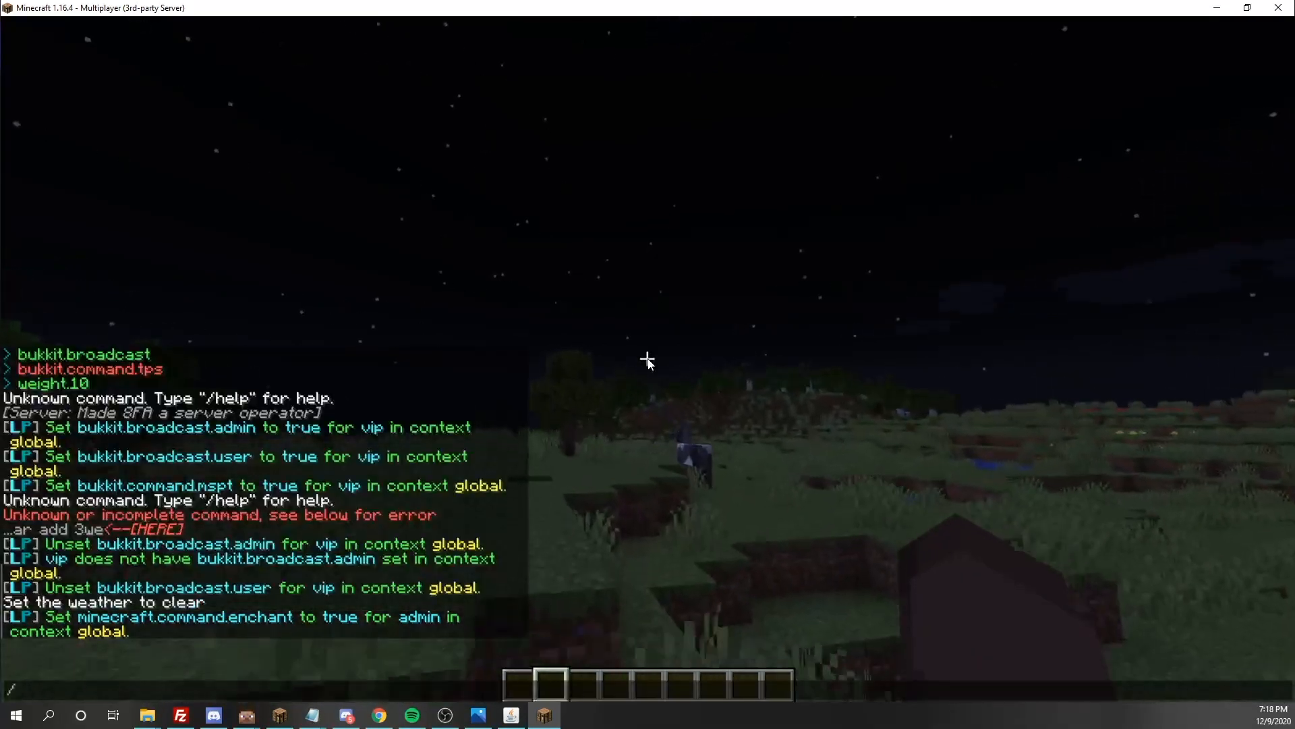
{"action": "type", "text": "enchant"}
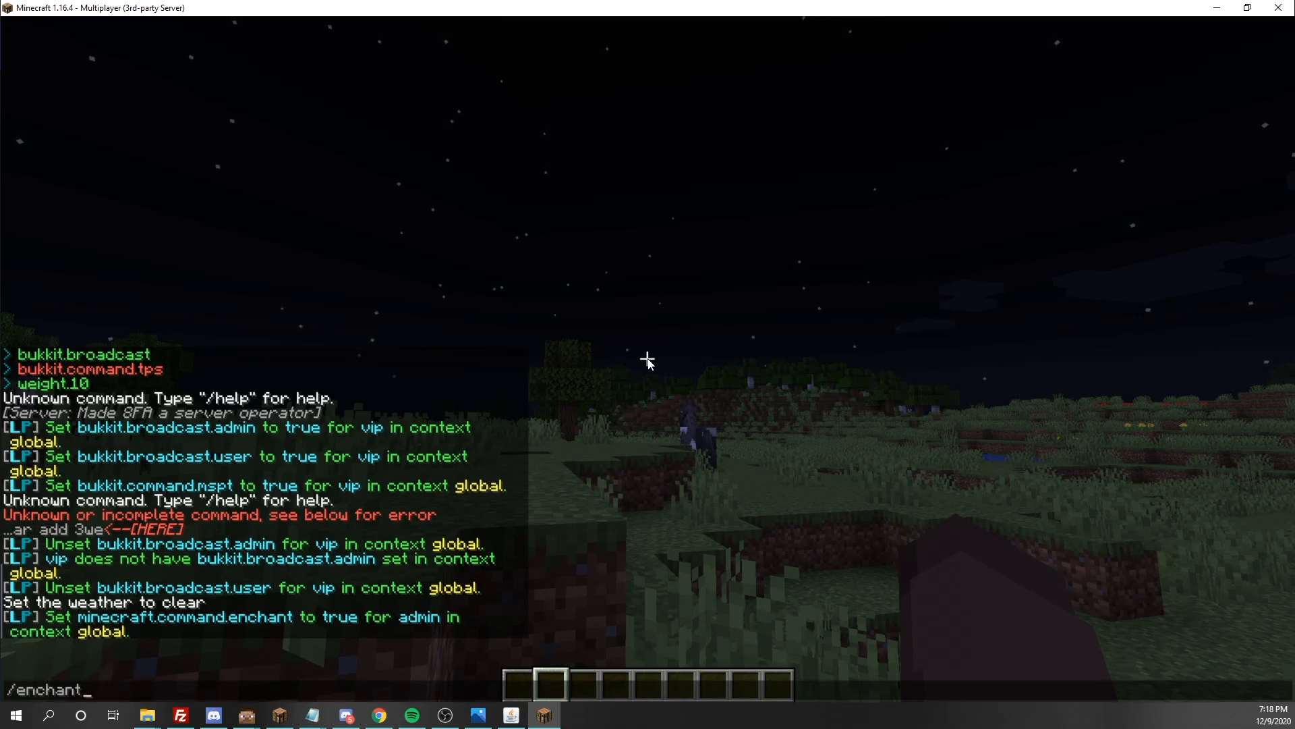
{"action": "key", "text": "Escape"}
{"action": "key", "text": "w"}
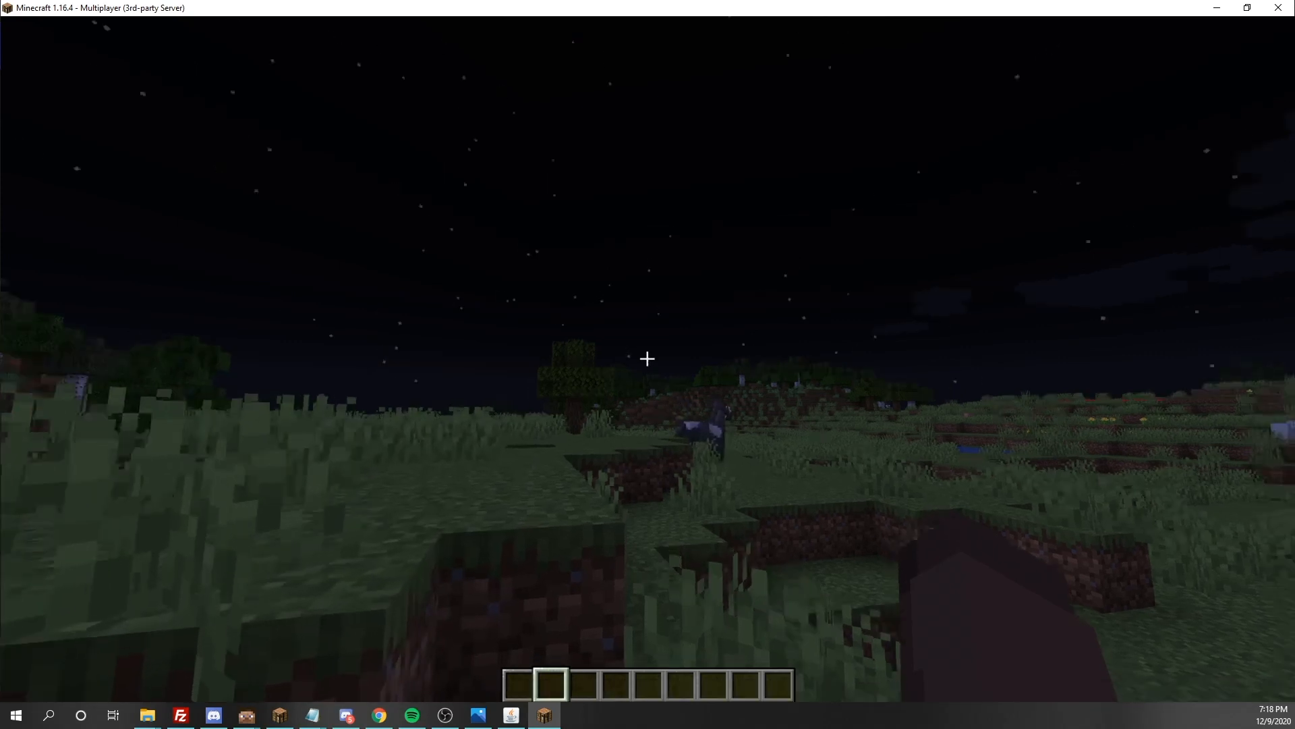
Recall the admin group's enchant permission command in the game chat and strip it back to /lp
{"action": "key", "text": "slash"}
{"action": "key", "text": "Up"}
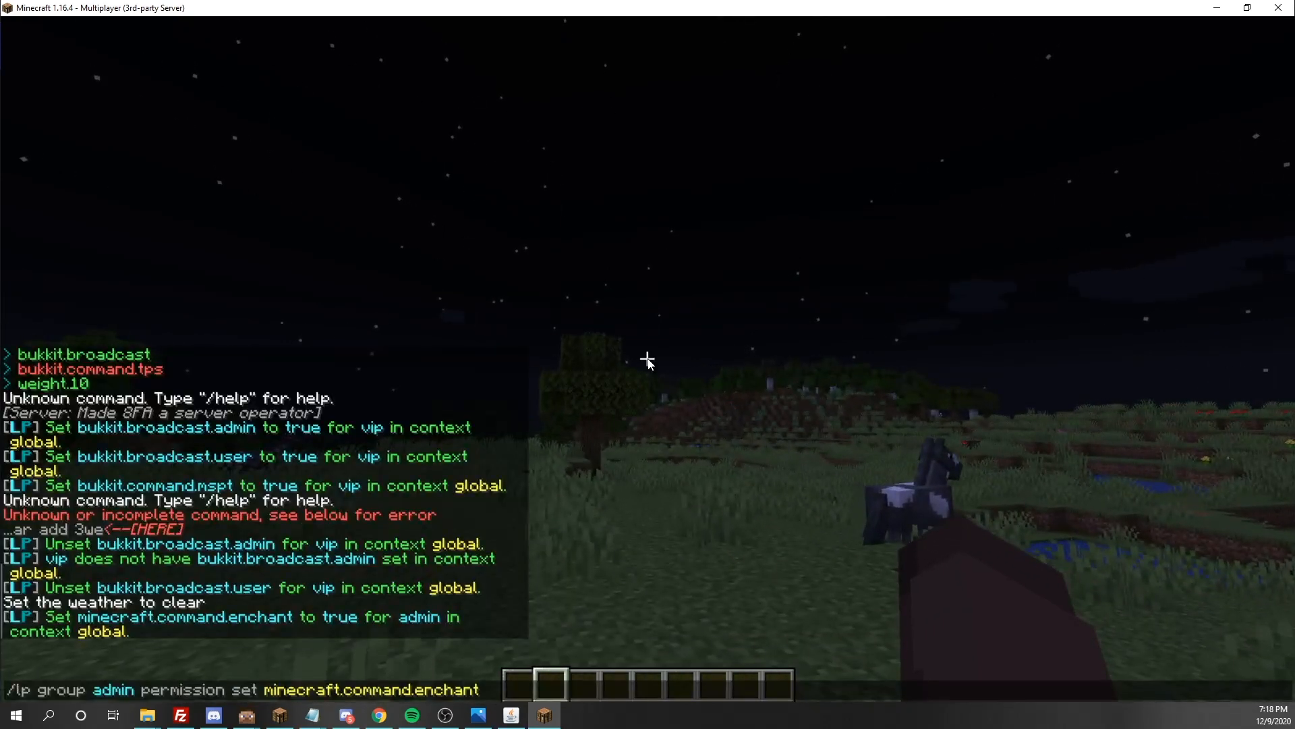
{"action": "key", "text": "BackSpace"}
{"action": "key", "text": "BackSpace"}
{"action": "key", "text": "BackSpace"}
{"action": "key", "text": "BackSpace"}
{"action": "key", "text": "BackSpace"}
{"action": "key", "text": "BackSpace"}
{"action": "key", "text": "BackSpace"}
{"action": "key", "text": "BackSpace"}
{"action": "key", "text": "BackSpace"}
{"action": "key", "text": "BackSpace"}
{"action": "key", "text": "BackSpace"}
{"action": "key", "text": "BackSpace"}
{"action": "key", "text": "BackSpace"}
{"action": "key", "text": "BackSpace"}
{"action": "key", "text": "BackSpace"}
{"action": "key", "text": "BackSpace"}
{"action": "key", "text": "BackSpace"}
{"action": "key", "text": "BackSpace"}
{"action": "key", "text": "BackSpace"}
{"action": "key", "text": "BackSpace"}
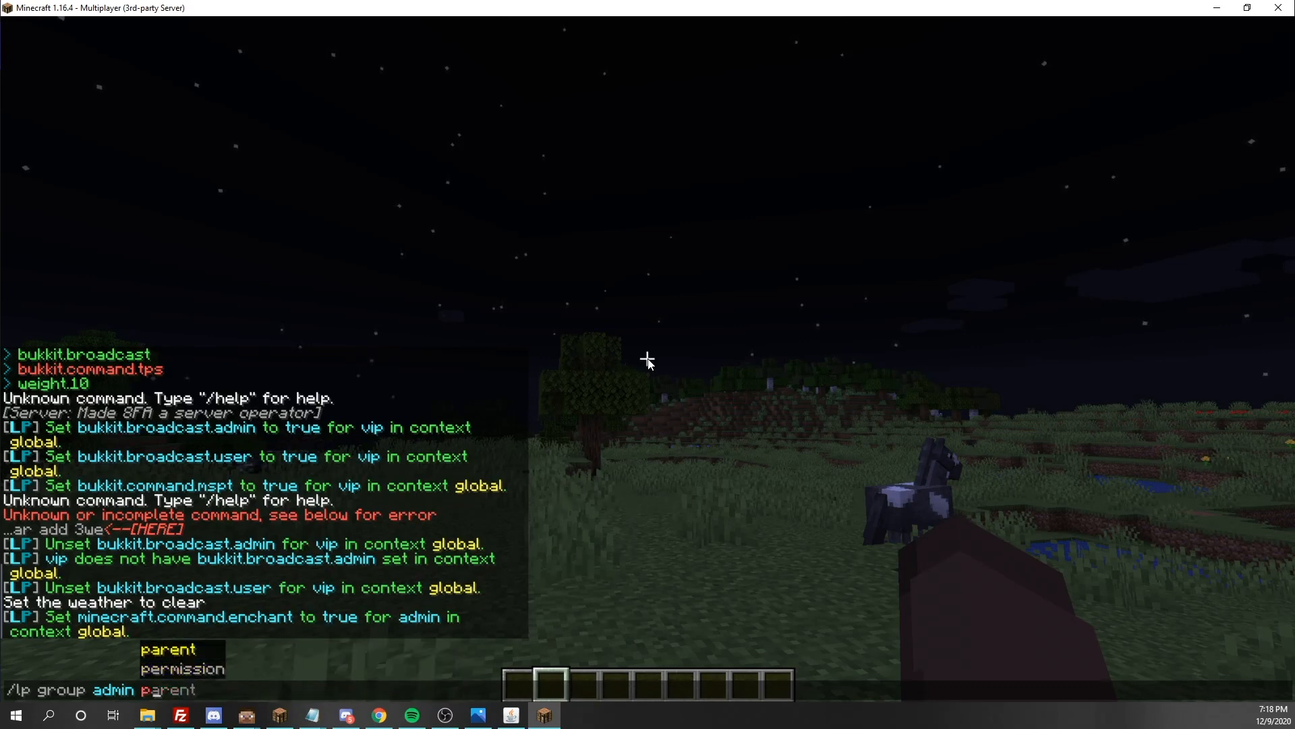
{"action": "key", "text": "BackSpace"}
{"action": "key", "text": "BackSpace"}
{"action": "key", "text": "BackSpace"}
{"action": "key", "text": "BackSpace"}
{"action": "key", "text": "BackSpace"}
{"action": "key", "text": "BackSpace"}
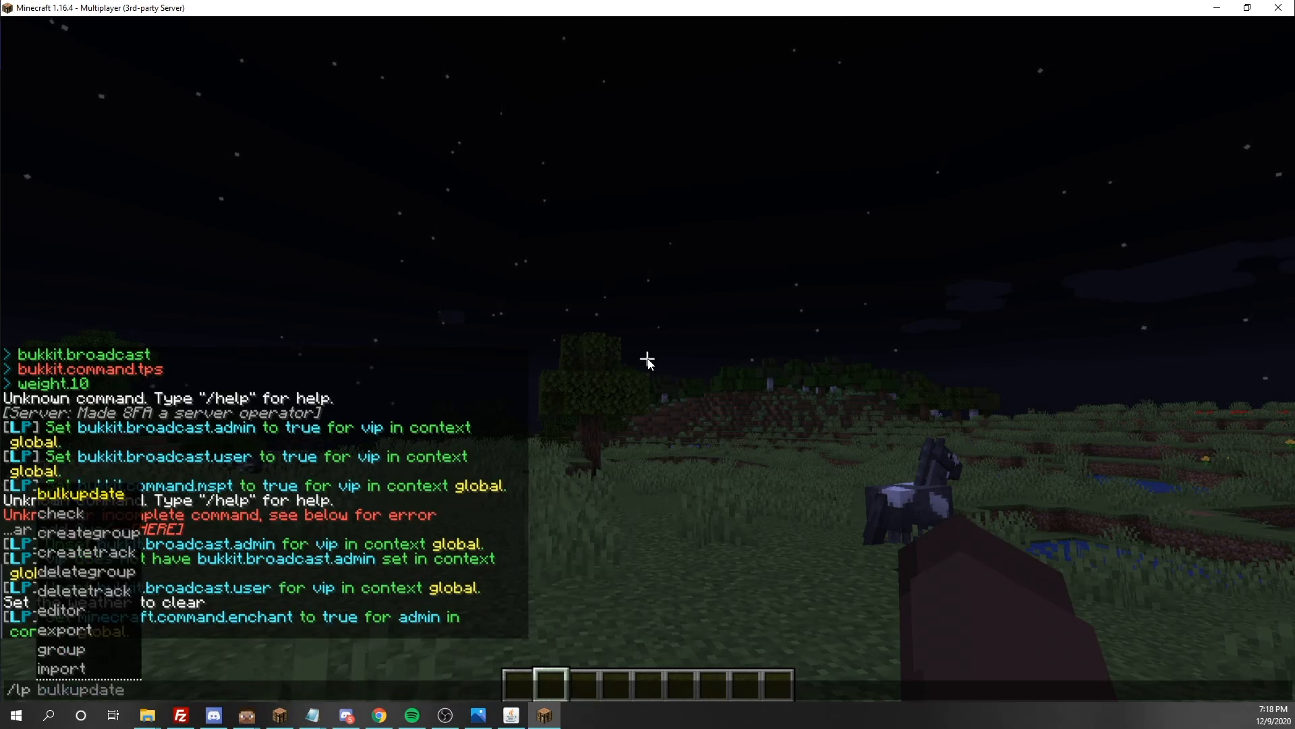
Extend the chat command to /lp user permission set, with the player's own username as the target
{"action": "type", "text": "u"}
{"action": "type", "text": " ["}
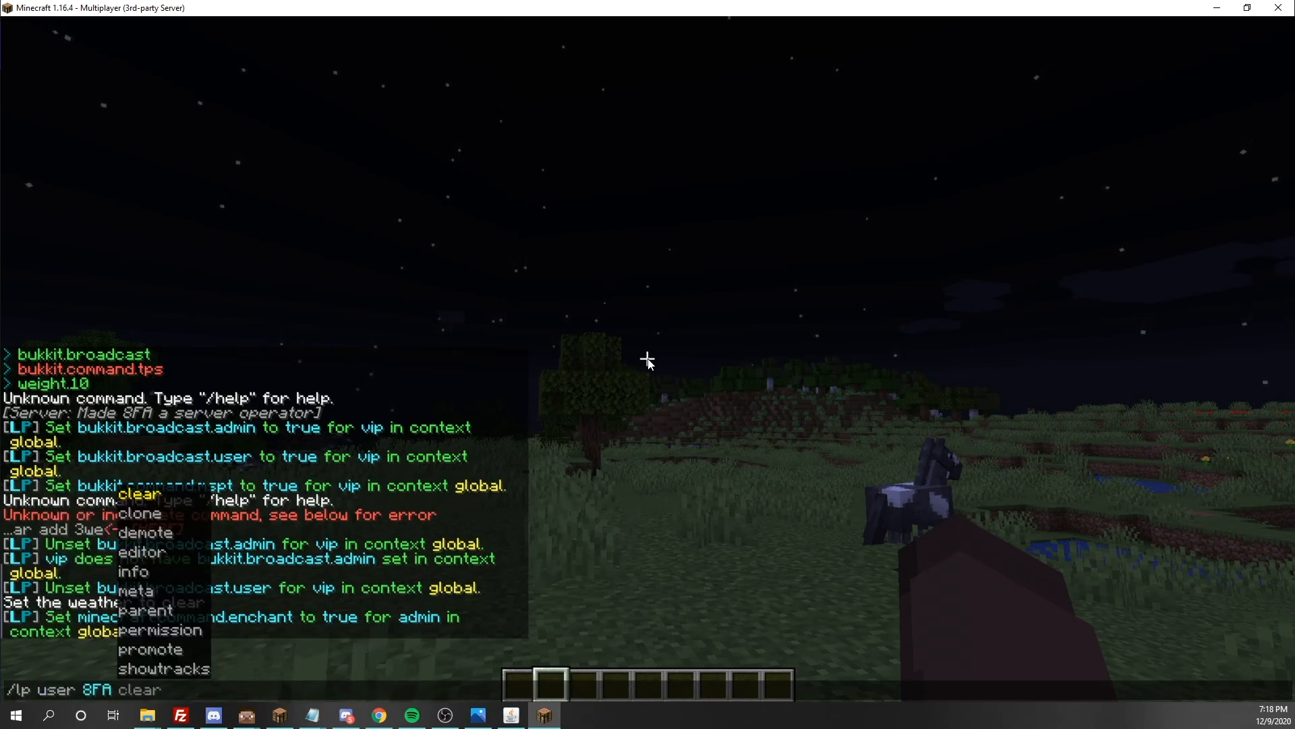
{"action": "key", "text": "BackSpace"}
{"action": "type", "text": "parent"}
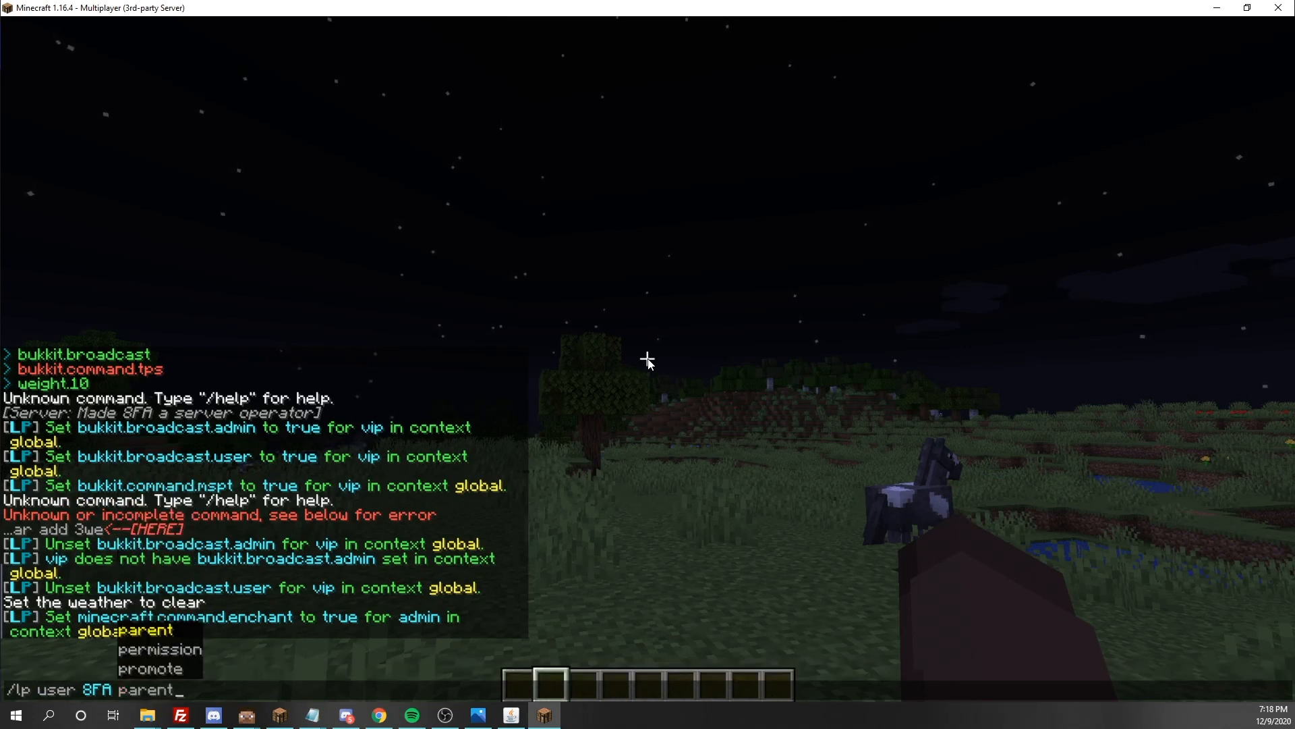
{"action": "type", "text": " sete"}
{"action": "key", "text": "BackSpace"}
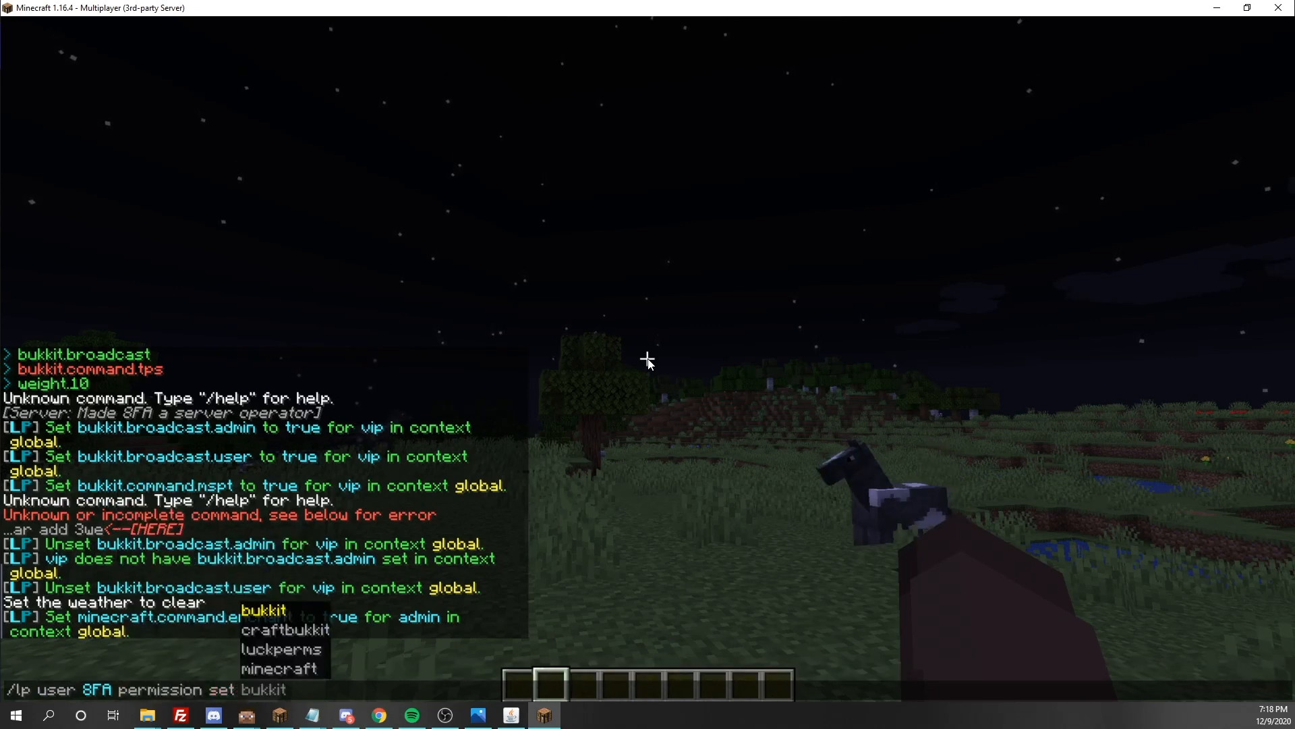
Add the node prefix bukkit.command. to the player's permission set command
{"action": "key", "text": "Tab"}
{"action": "key", "text": "Tab"}
{"action": "key", "text": "Tab"}
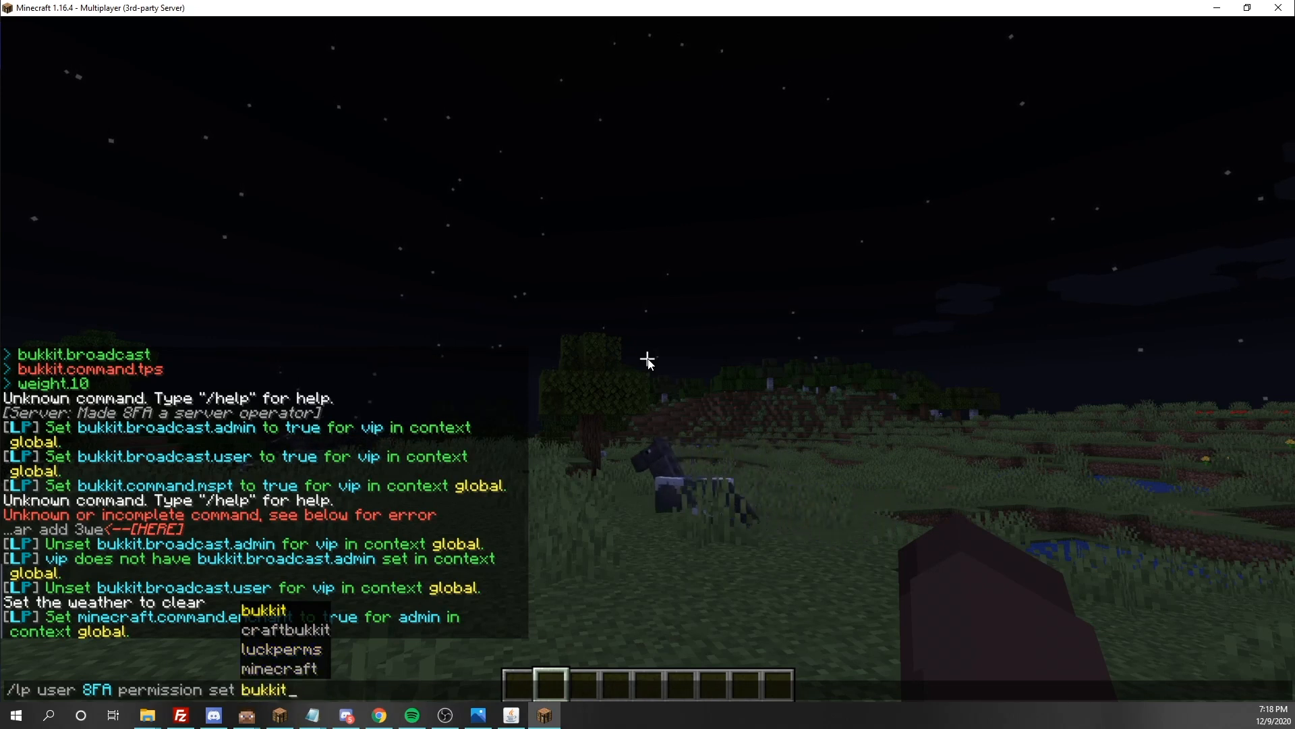
{"action": "type", "text": "/"}
{"action": "type", "text": "."}
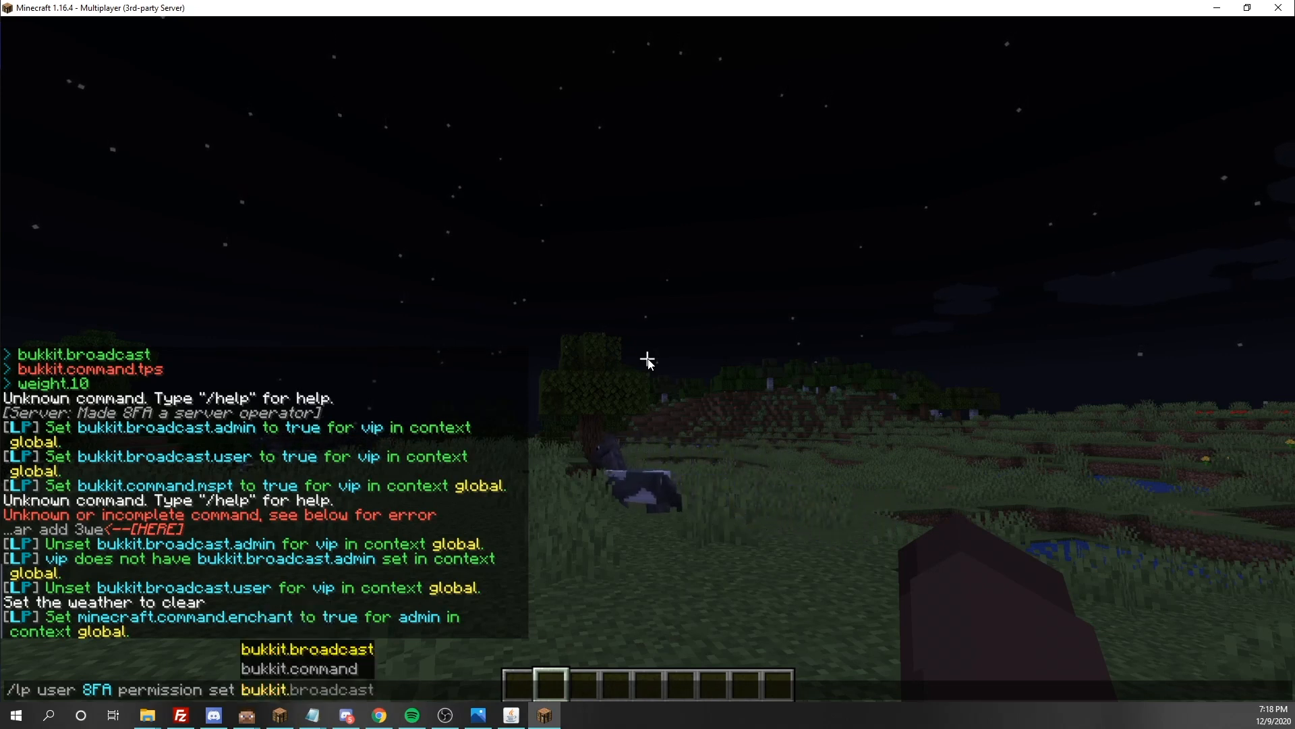
{"action": "type", "text": ".mspt"}
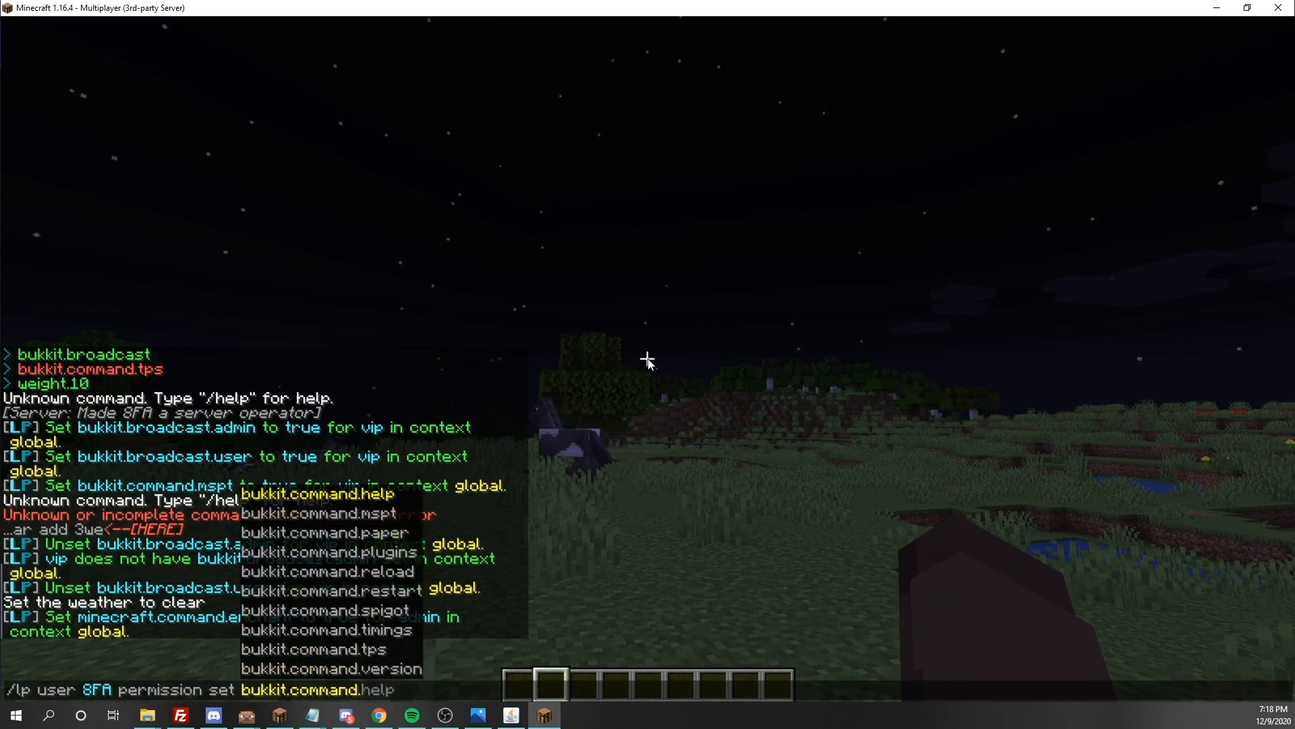
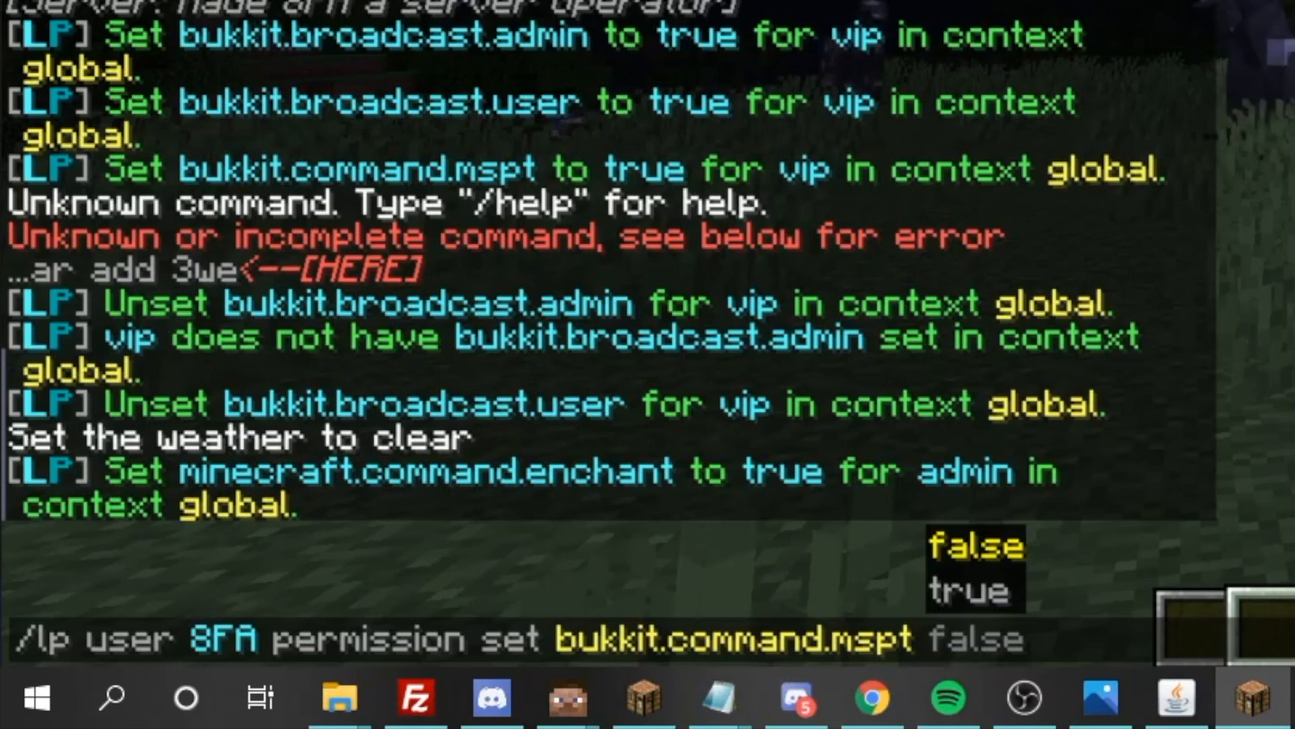
Set bukkit.command.mspt to false in the player's permission command and fill in dimension-type as the context
{"action": "key", "text": "Tab"}
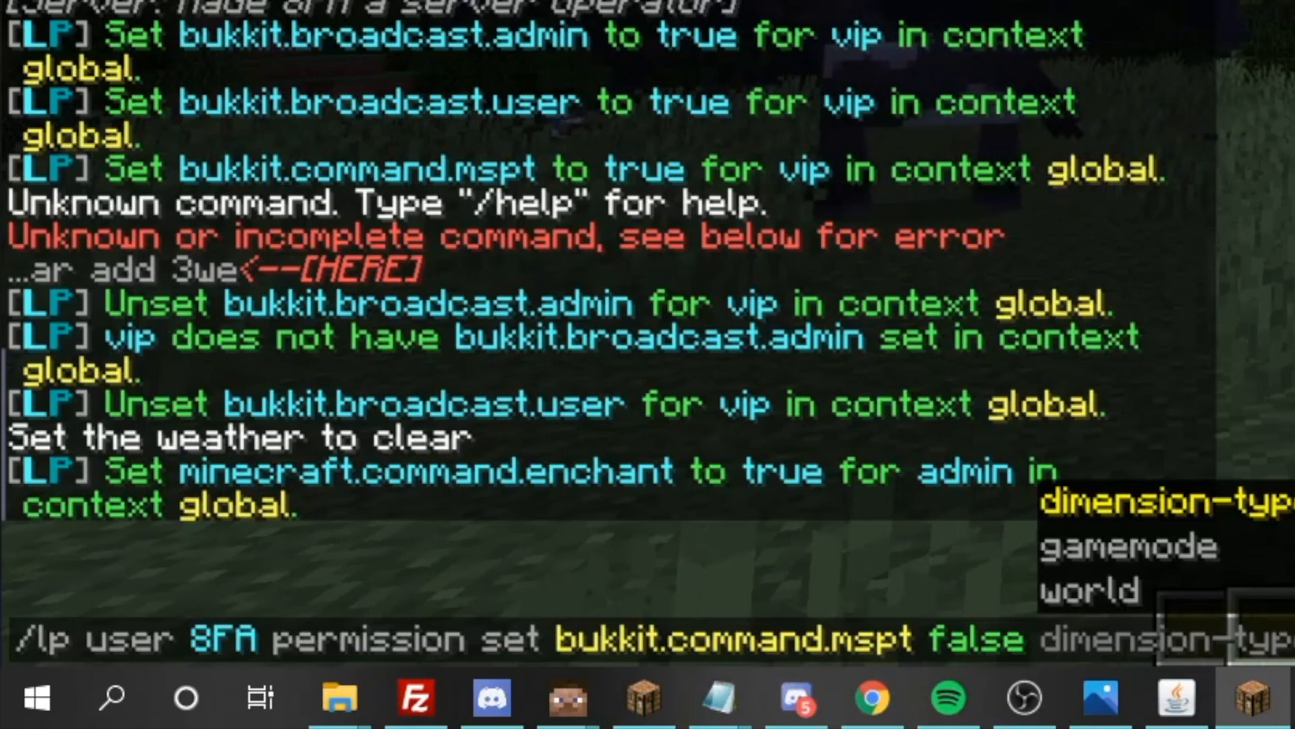
{"action": "key", "text": "Down"}
{"action": "key", "text": "Up"}
{"action": "key", "text": "Tab"}
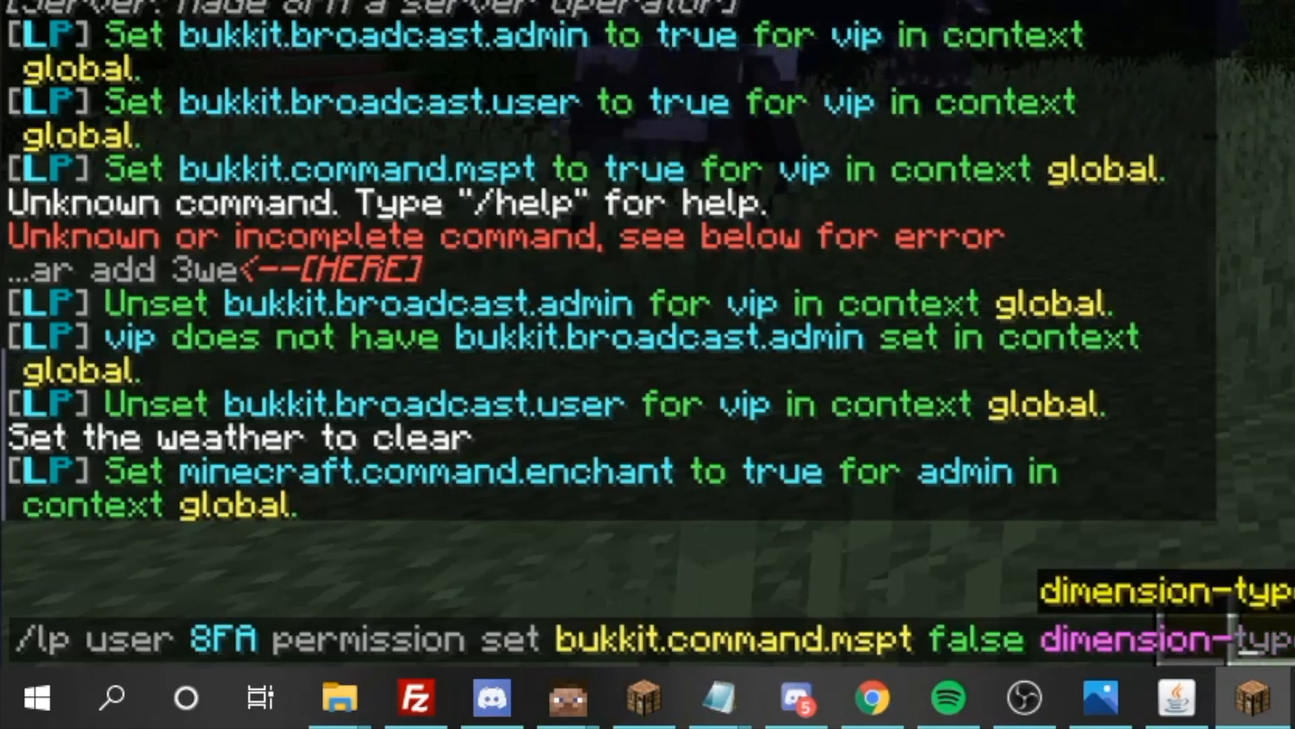
{"action": "key", "text": "Tab"}
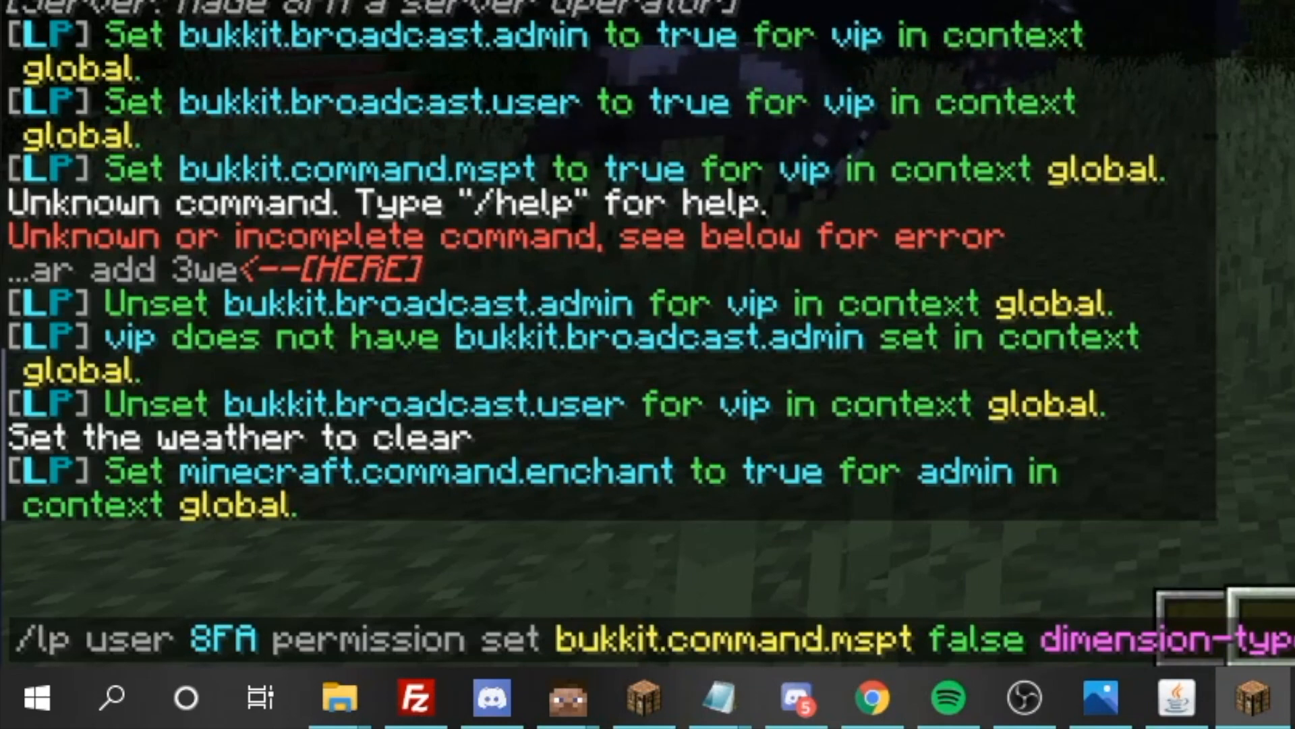
Replace the context with world world and run the command to set bukkit.command.mspt to false for the player
{"action": "key", "text": "BackSpace"}
{"action": "key", "text": "BackSpace"}
{"action": "key", "text": "BackSpace"}
{"action": "key", "text": "BackSpace"}
{"action": "key", "text": "BackSpace"}
{"action": "key", "text": "BackSpace"}
{"action": "key", "text": "BackSpace"}
{"action": "key", "text": "BackSpace"}
{"action": "key", "text": "BackSpace"}
{"action": "key", "text": "BackSpace"}
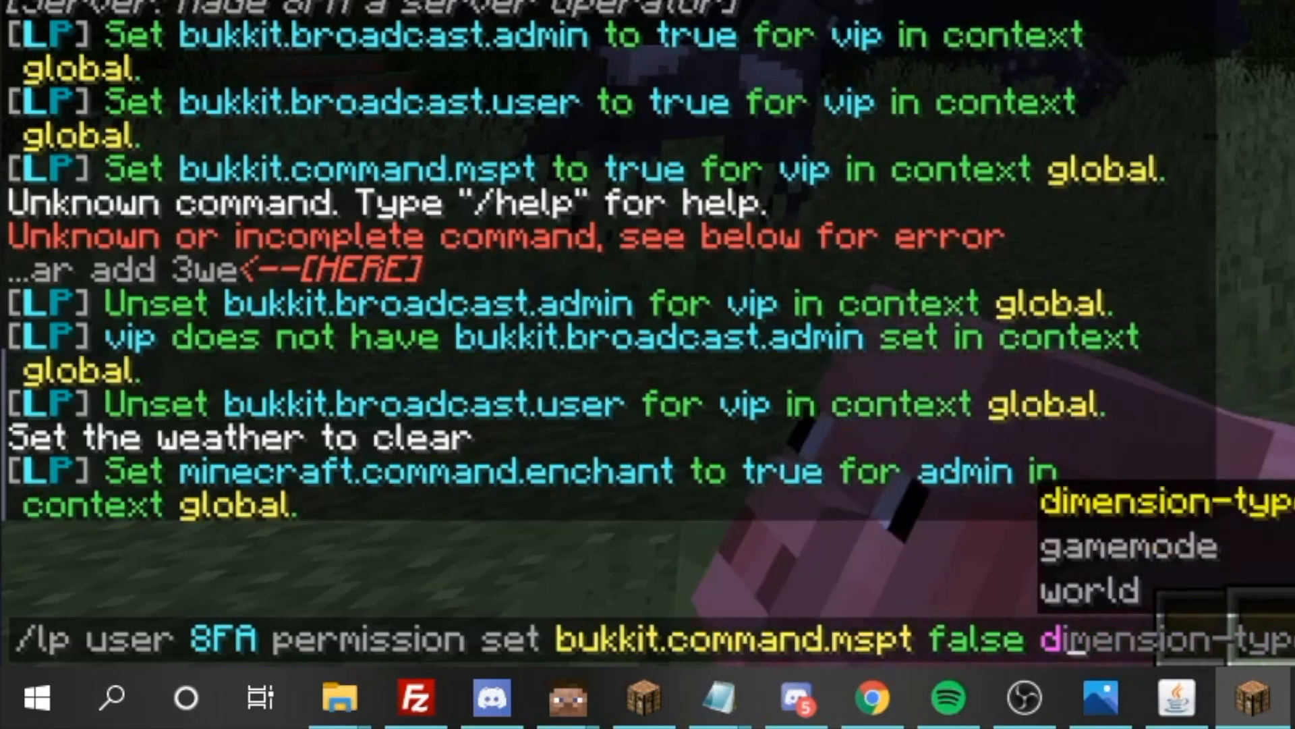
{"action": "key", "text": "Tab"}
{"action": "key", "text": "Tab"}
{"action": "key", "text": "Tab"}
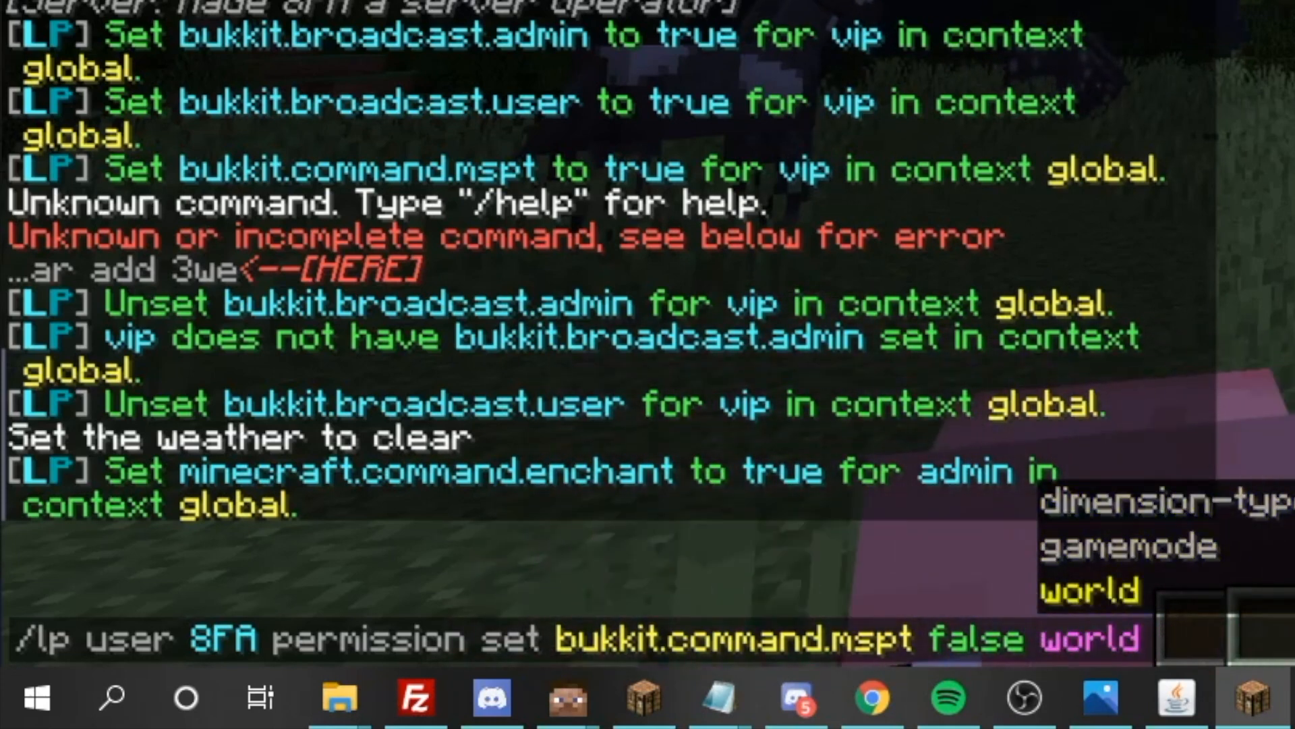
{"action": "type", "text": "world"}
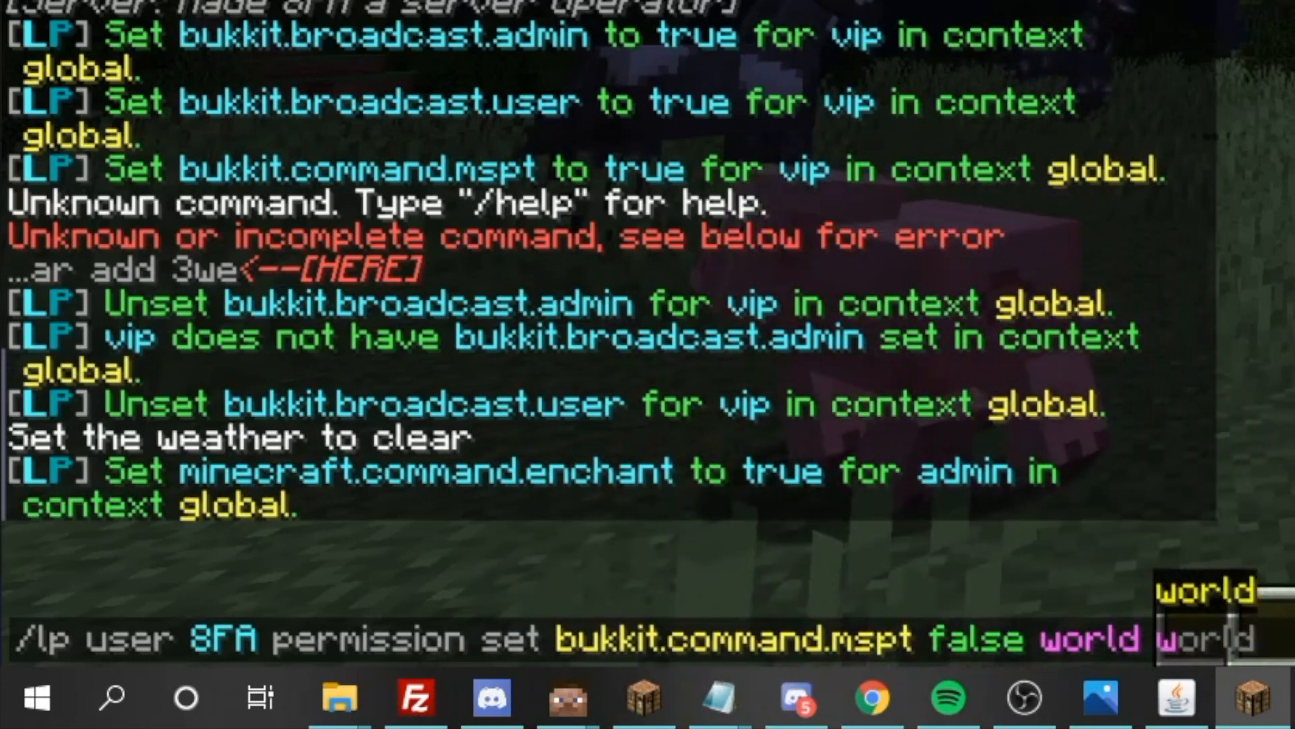
{"action": "key", "text": "Return"}
{"action": "key", "text": "w"}
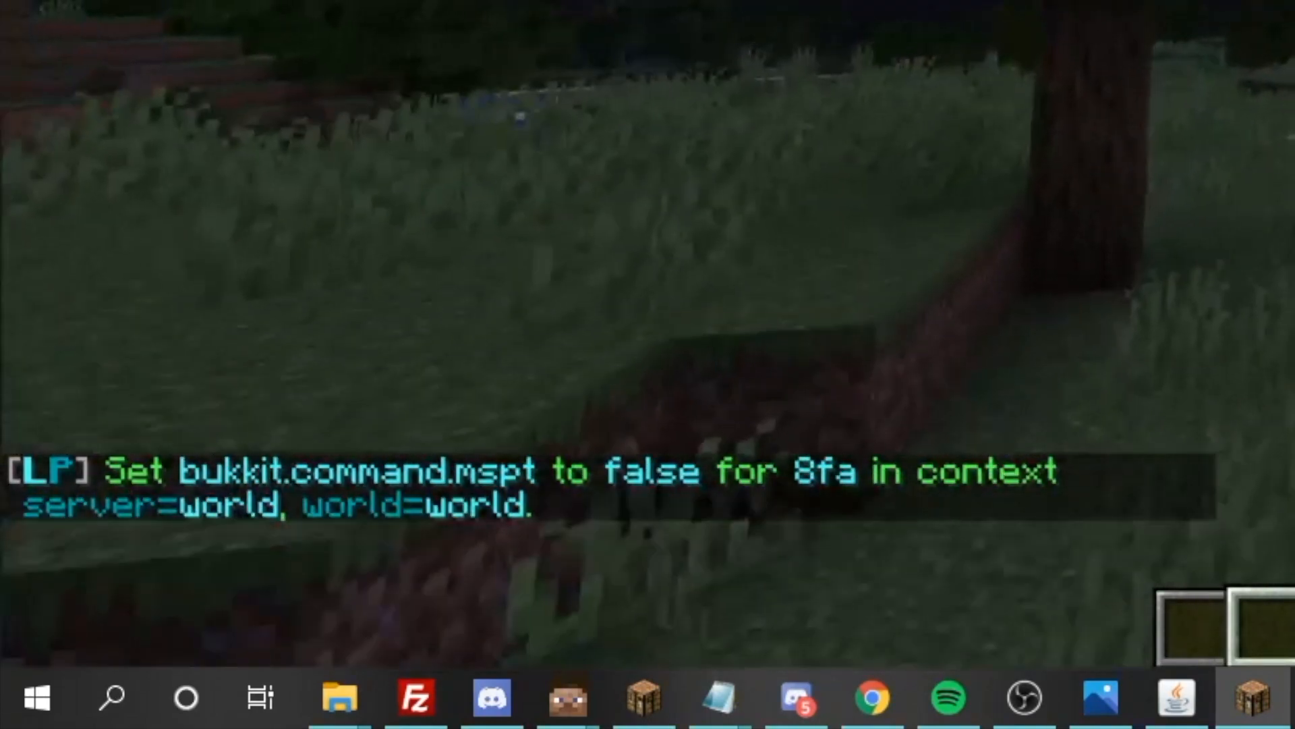
Recall the player's mspt permission command, change set to unset, and run it with the remaining arguments false world world
{"action": "key", "text": "t"}
{"action": "key", "text": "Up"}
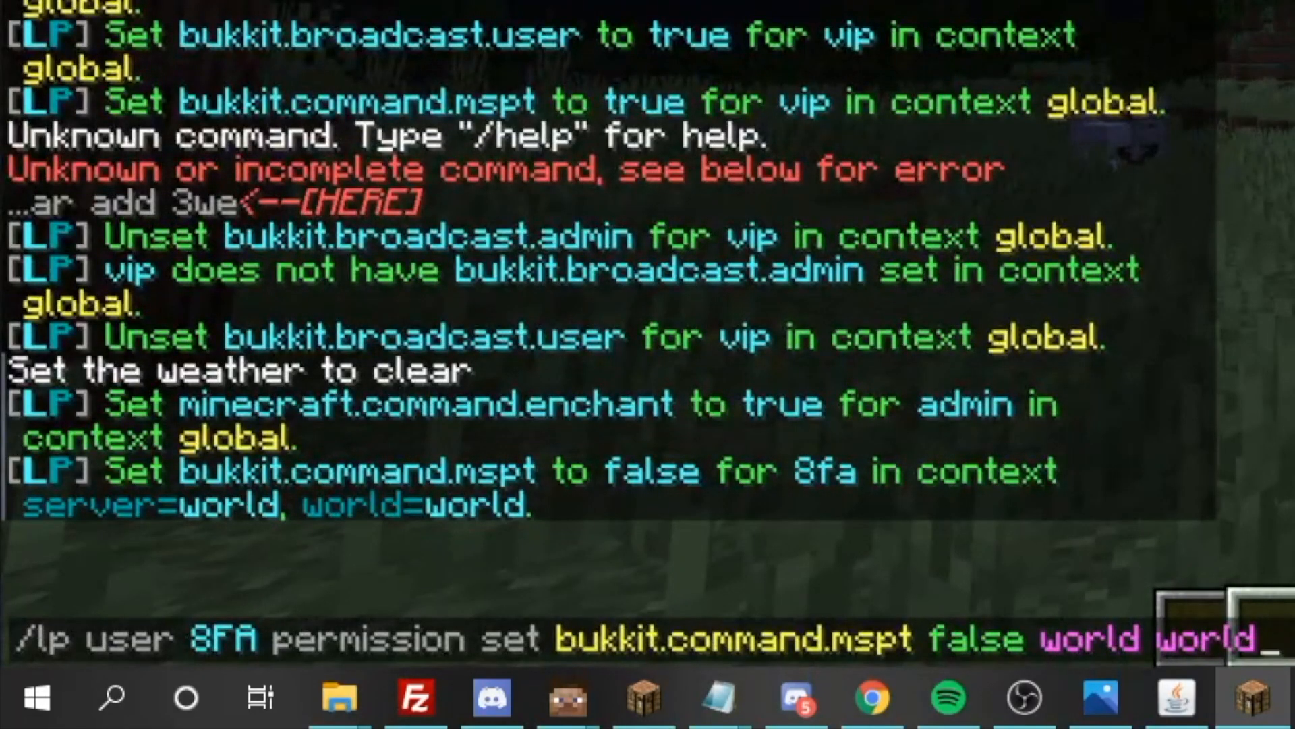
{"action": "left_click", "coordinate": [481, 644]}
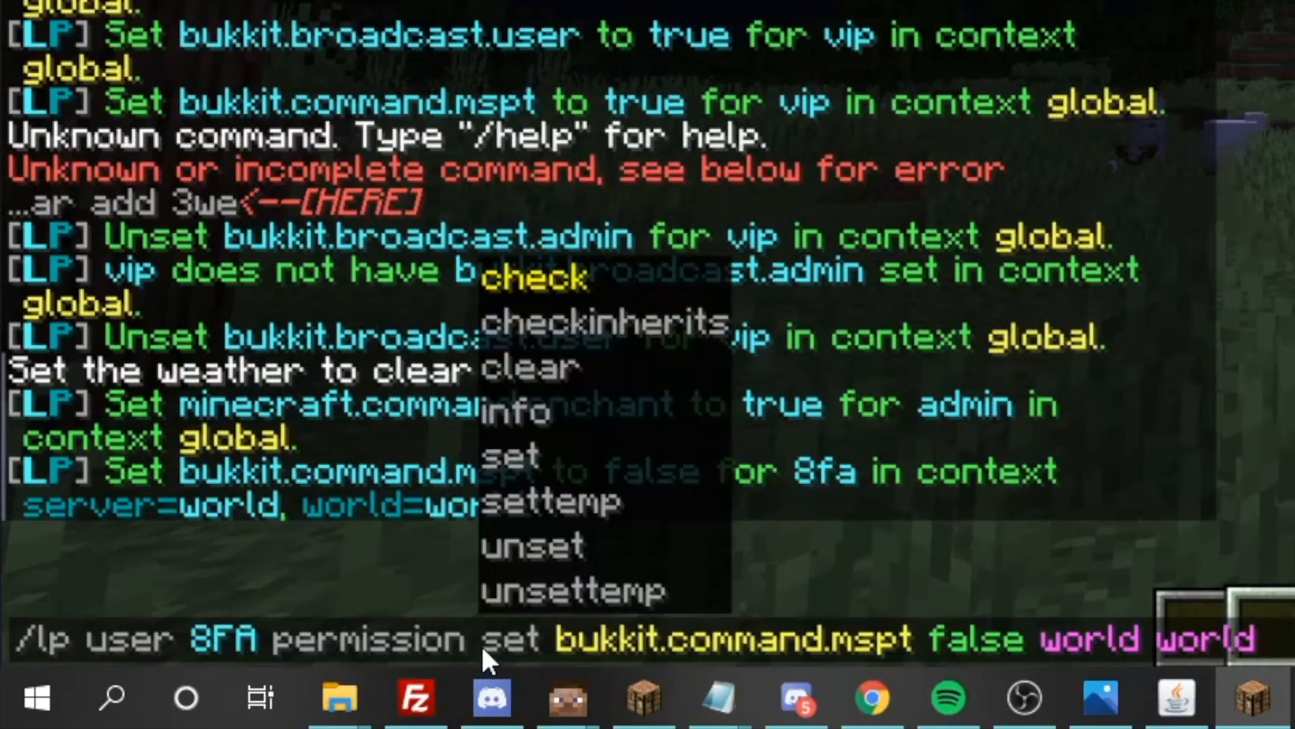
{"action": "type", "text": "un"}
{"action": "key", "text": "Tab"}
{"action": "key", "text": "BackSpace"}
{"action": "key", "text": "BackSpace"}
{"action": "key", "text": "BackSpace"}
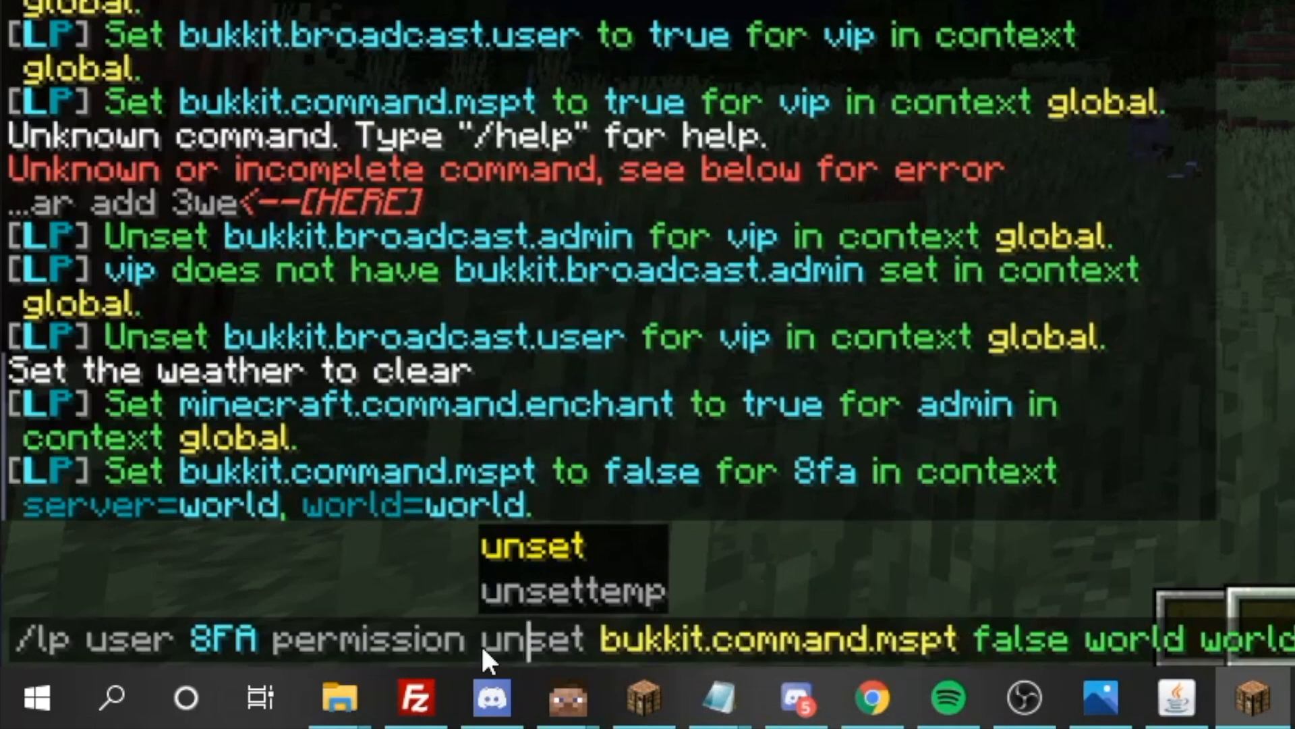
{"action": "key", "text": "Return"}
Recall the unset command and replace its context arguments after false with test world
{"action": "key", "text": "slash"}
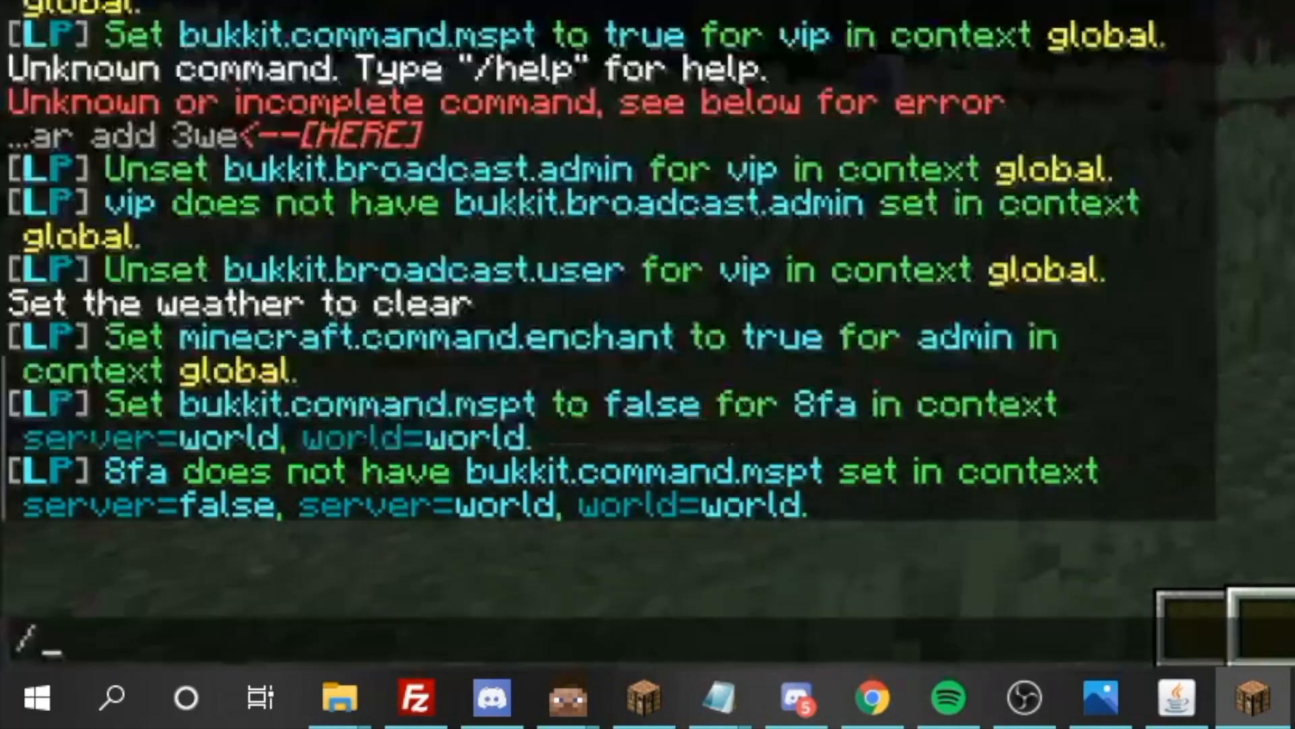
{"action": "key", "text": "Up"}
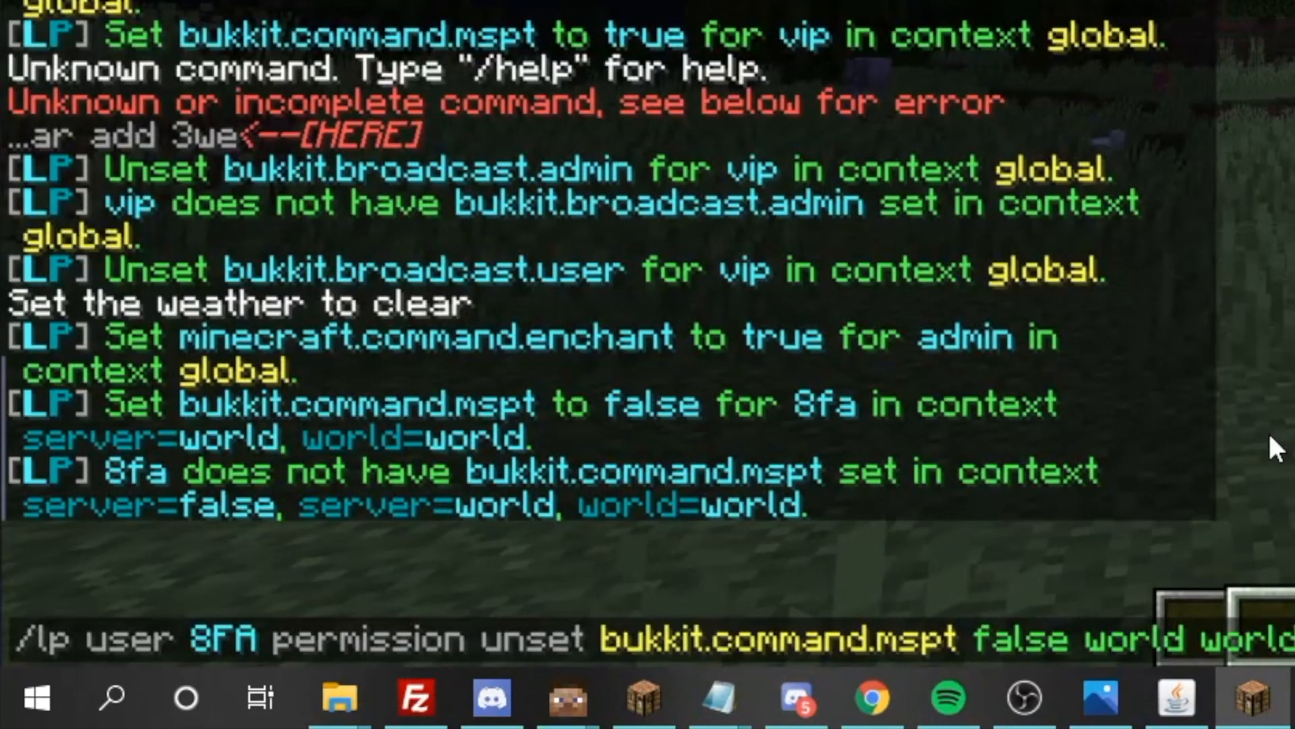
{"action": "key", "text": "BackSpace"}
{"action": "key", "text": "BackSpace"}
{"action": "key", "text": "BackSpace"}
{"action": "key", "text": "BackSpace"}
{"action": "key", "text": "BackSpace"}
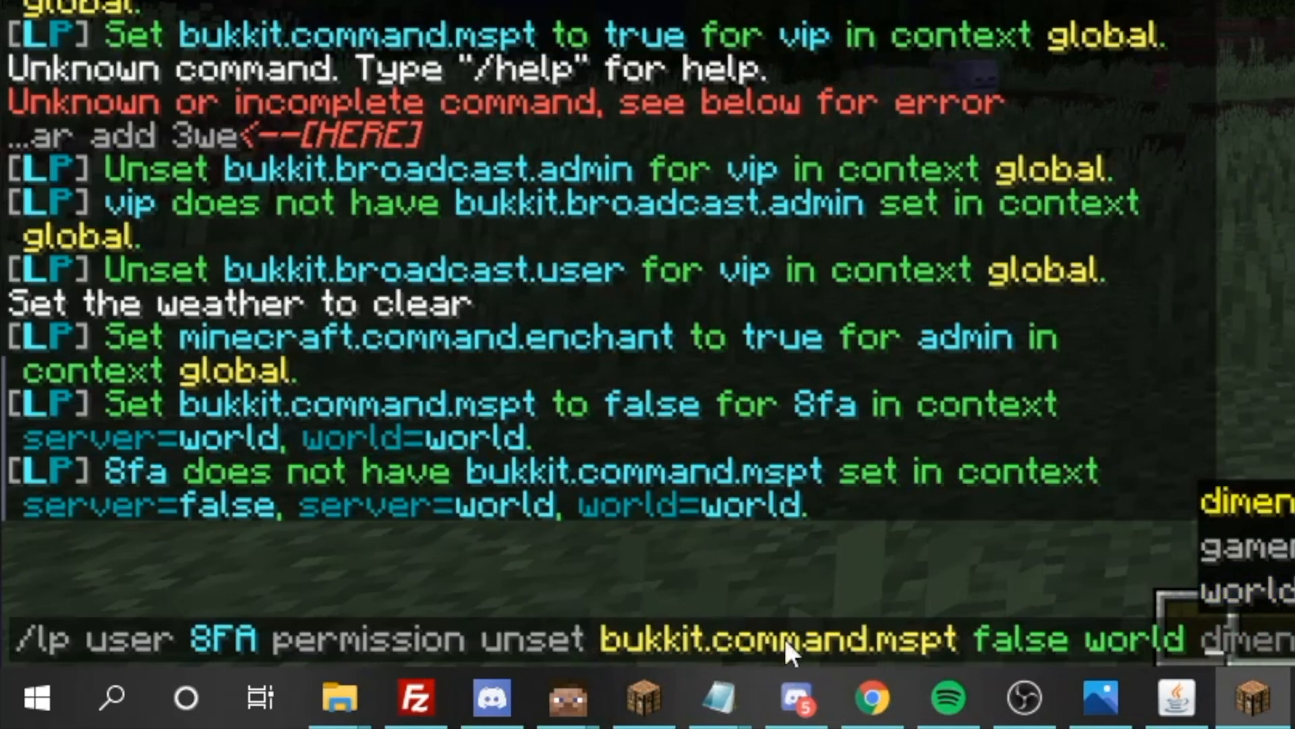
{"action": "key", "text": "BackSpace"}
{"action": "key", "text": "BackSpace"}
{"action": "key", "text": "BackSpace"}
{"action": "key", "text": "BackSpace"}
{"action": "key", "text": "BackSpace"}
{"action": "key", "text": "BackSpace"}
{"action": "key", "text": "BackSpace"}
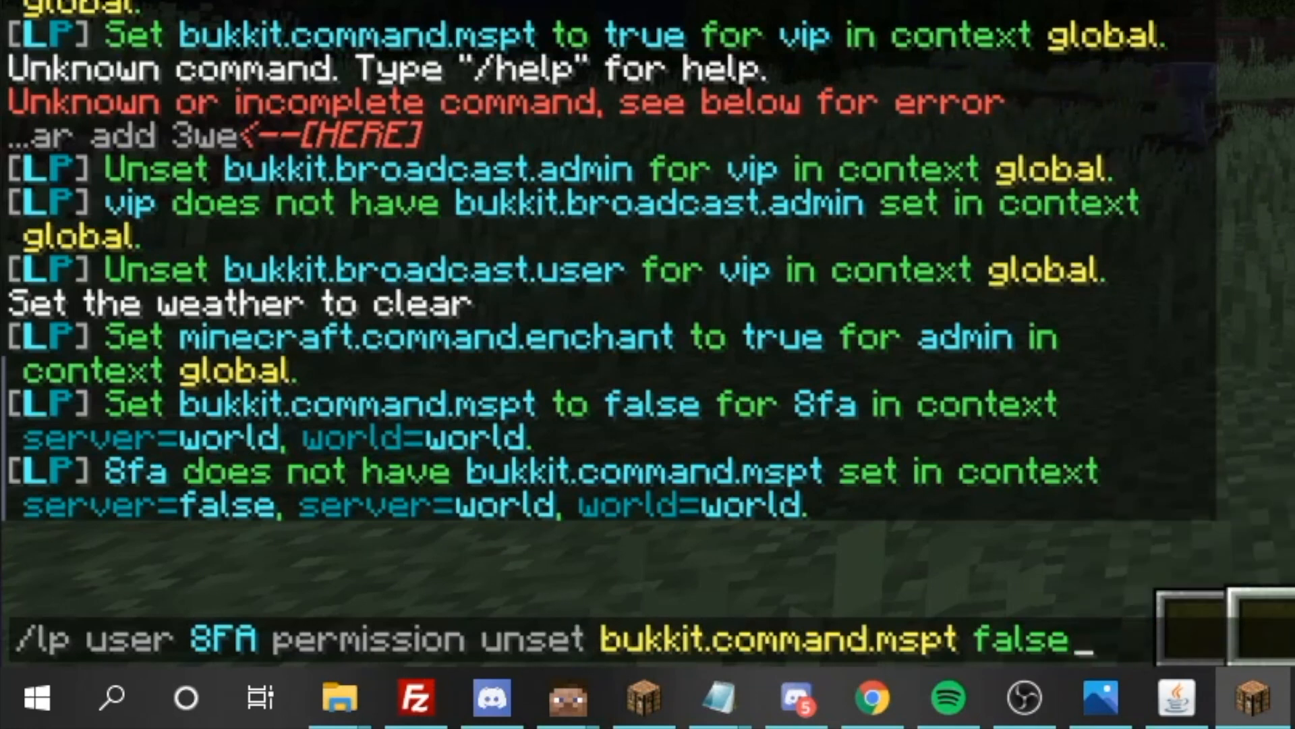
{"action": "type", "text": "test "}
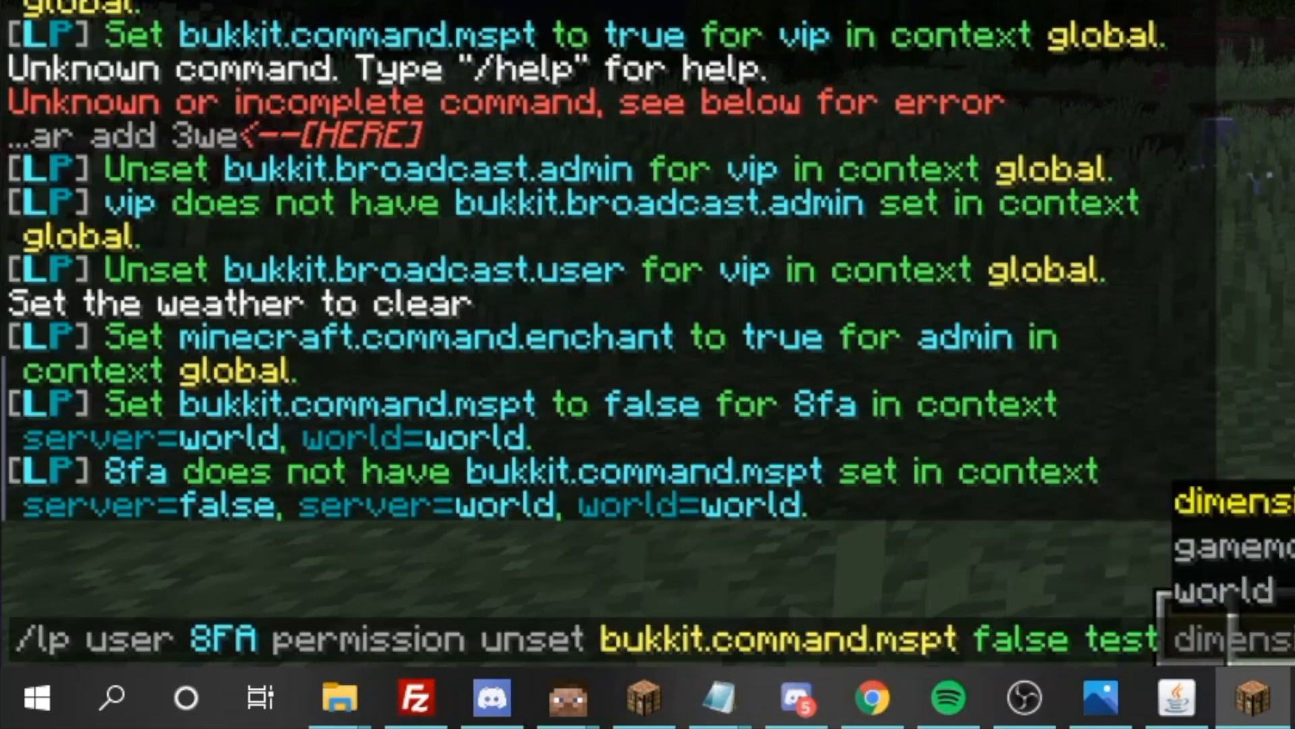
{"action": "type", "text": "world"}
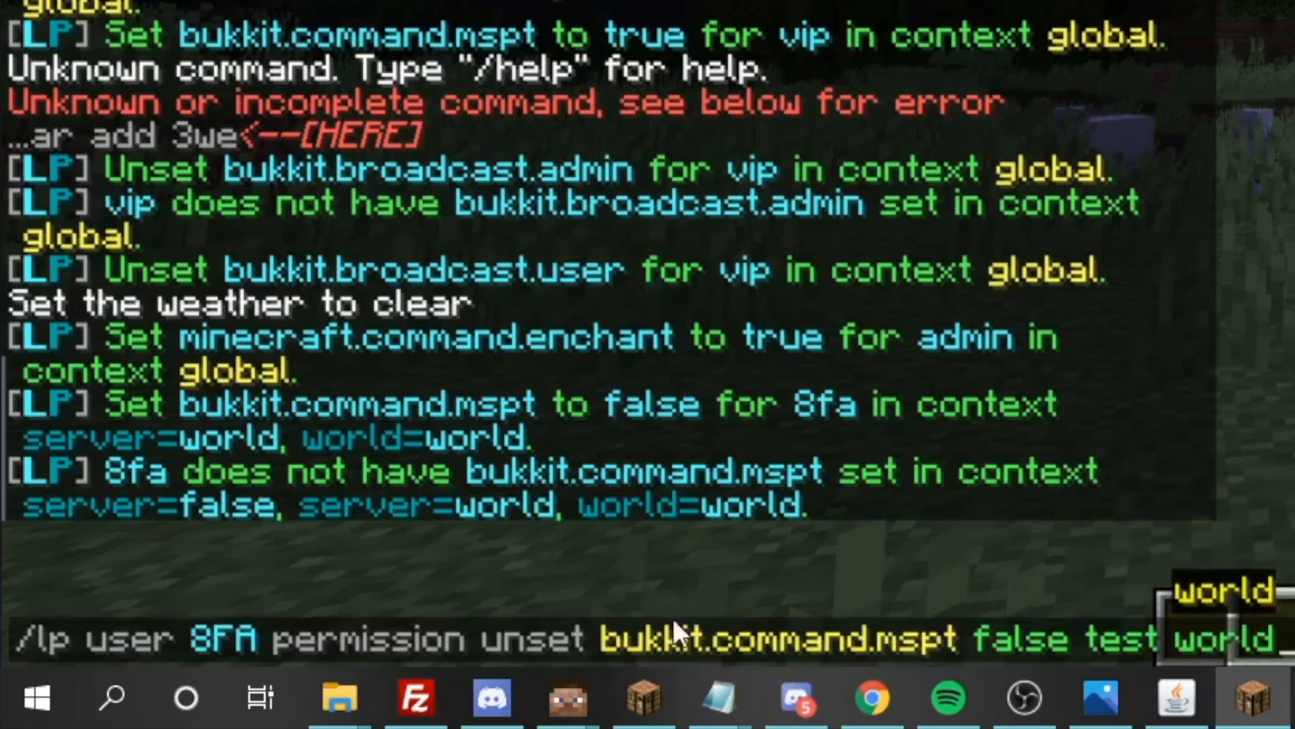
Change unset back to set and run the command to deny bukkit.command.mspt to the player in context test world
{"action": "left_click", "coordinate": [532, 628]}
{"action": "key", "text": "BackSpace"}
{"action": "key", "text": "BackSpace"}
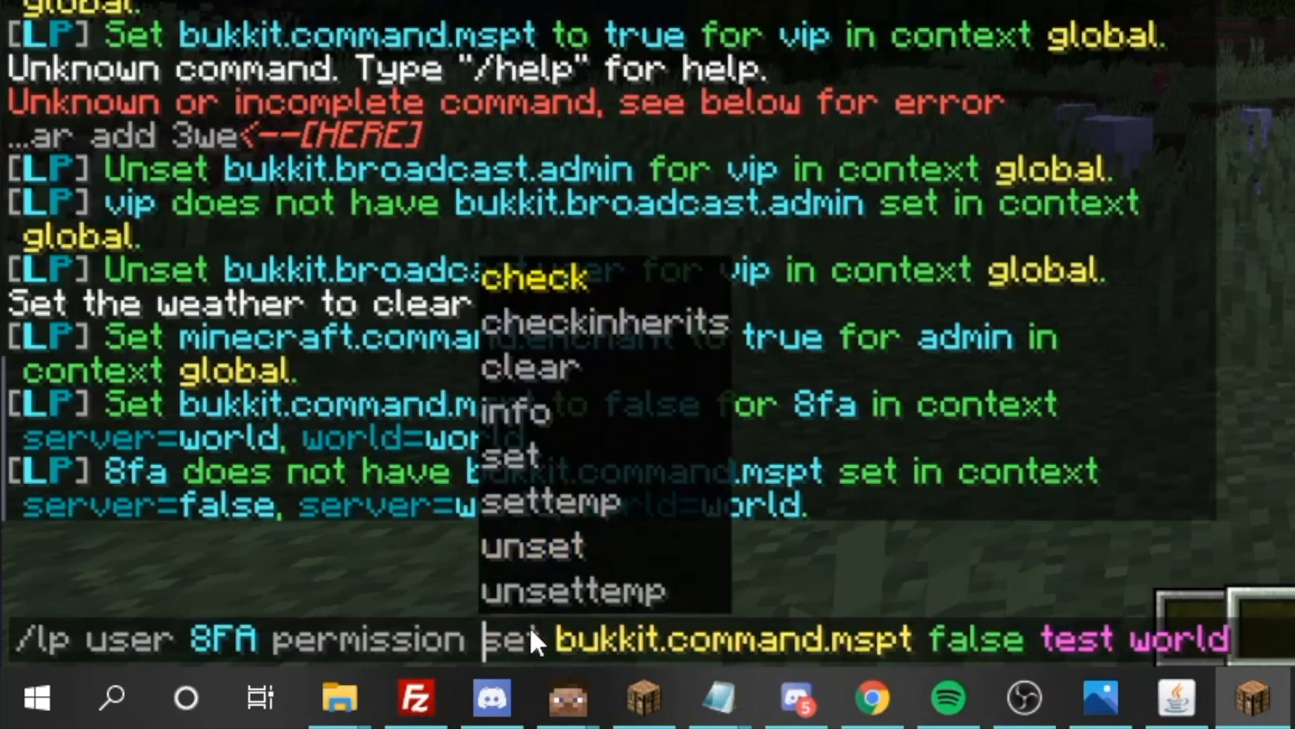
{"action": "key", "text": "Return"}
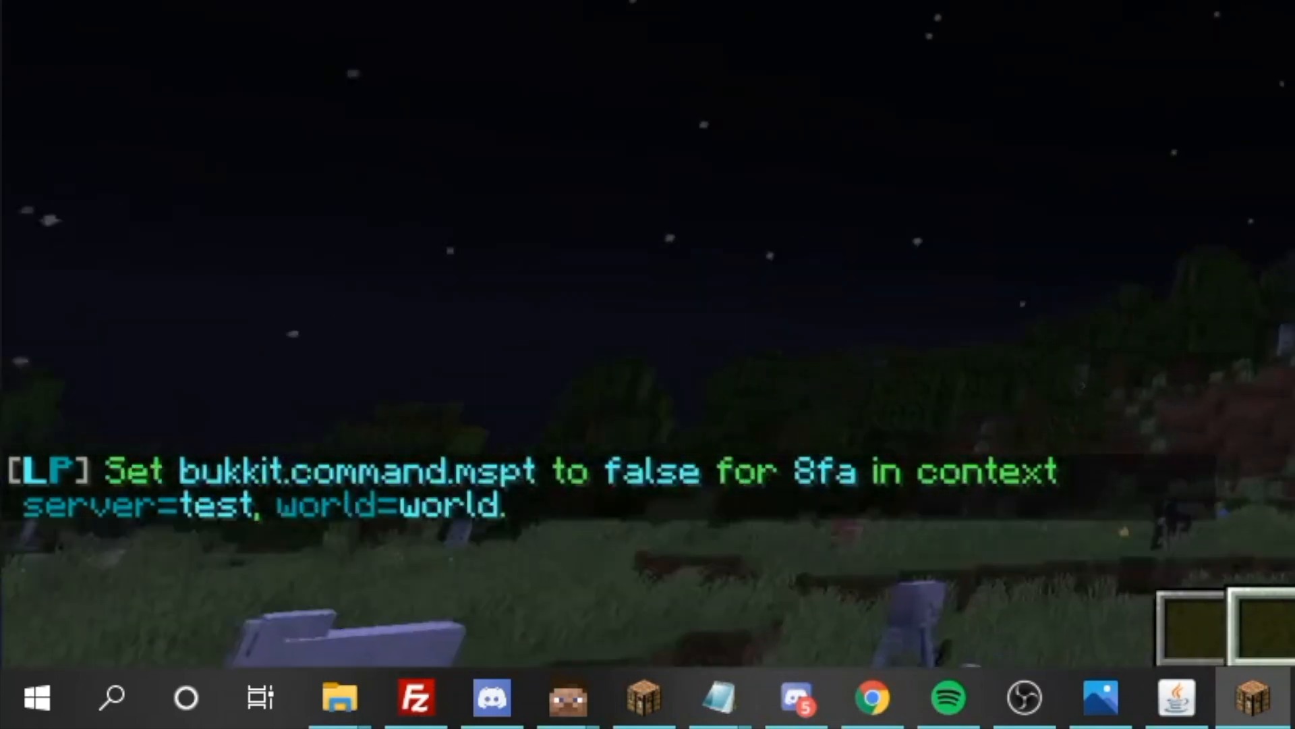
Run /mspt in the game chat to test whether the player can still use the command
{"action": "key", "text": "slash"}
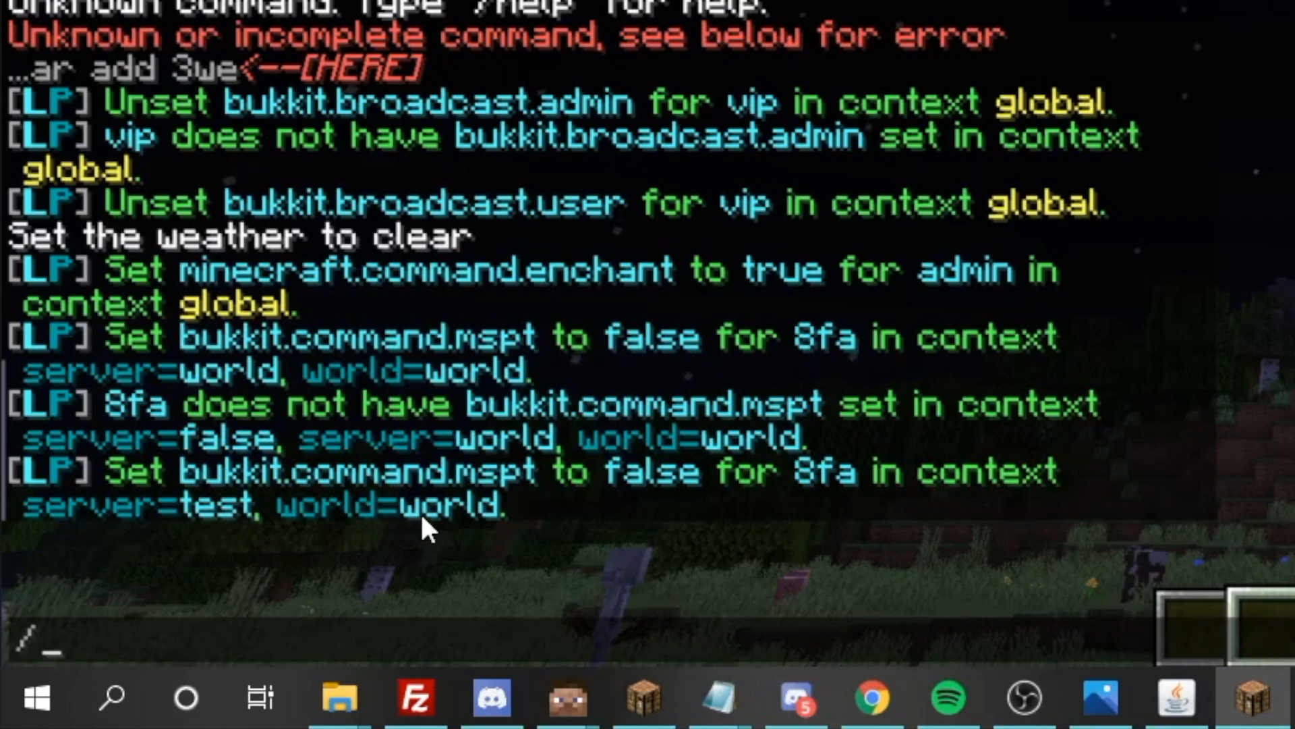
{"action": "key", "text": "Escape"}
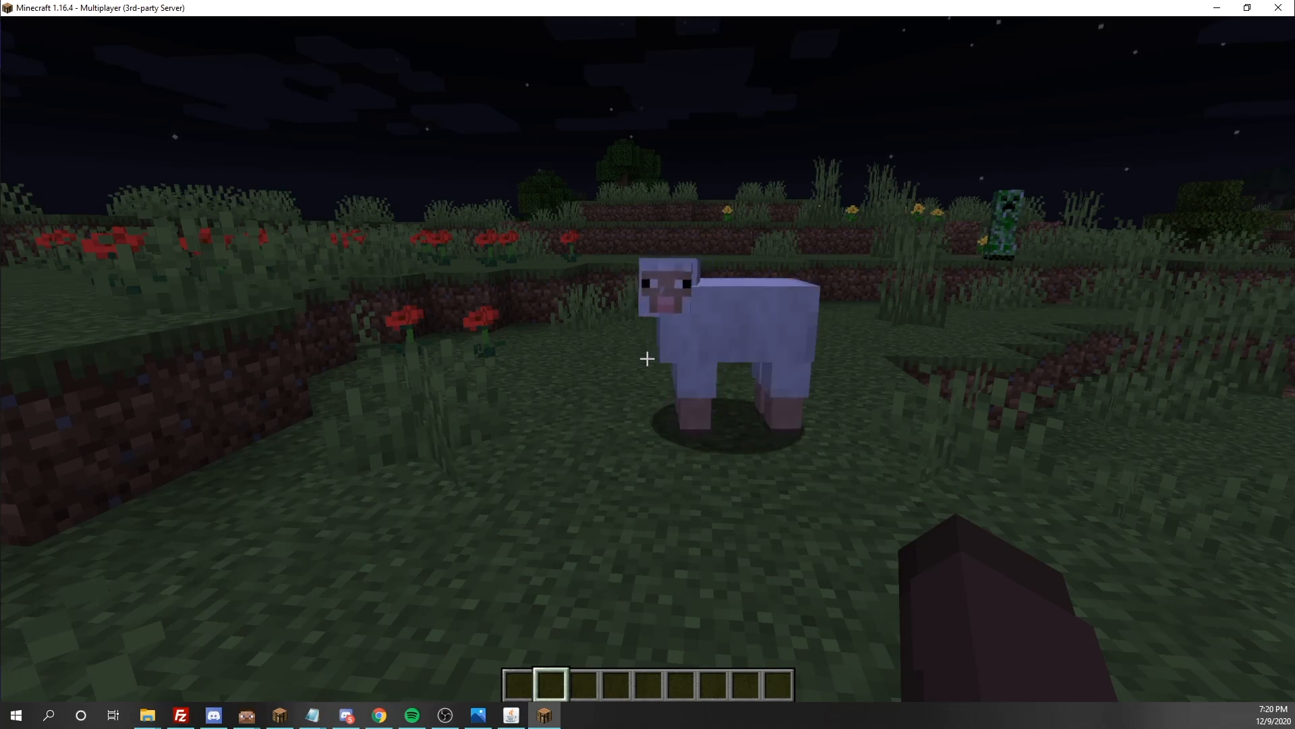
{"action": "type", "text": "/mspt"}
{"action": "key", "text": "BackSpace"}
{"action": "key", "text": "BackSpace"}
{"action": "key", "text": "BackSpace"}
{"action": "key", "text": "BackSpace"}
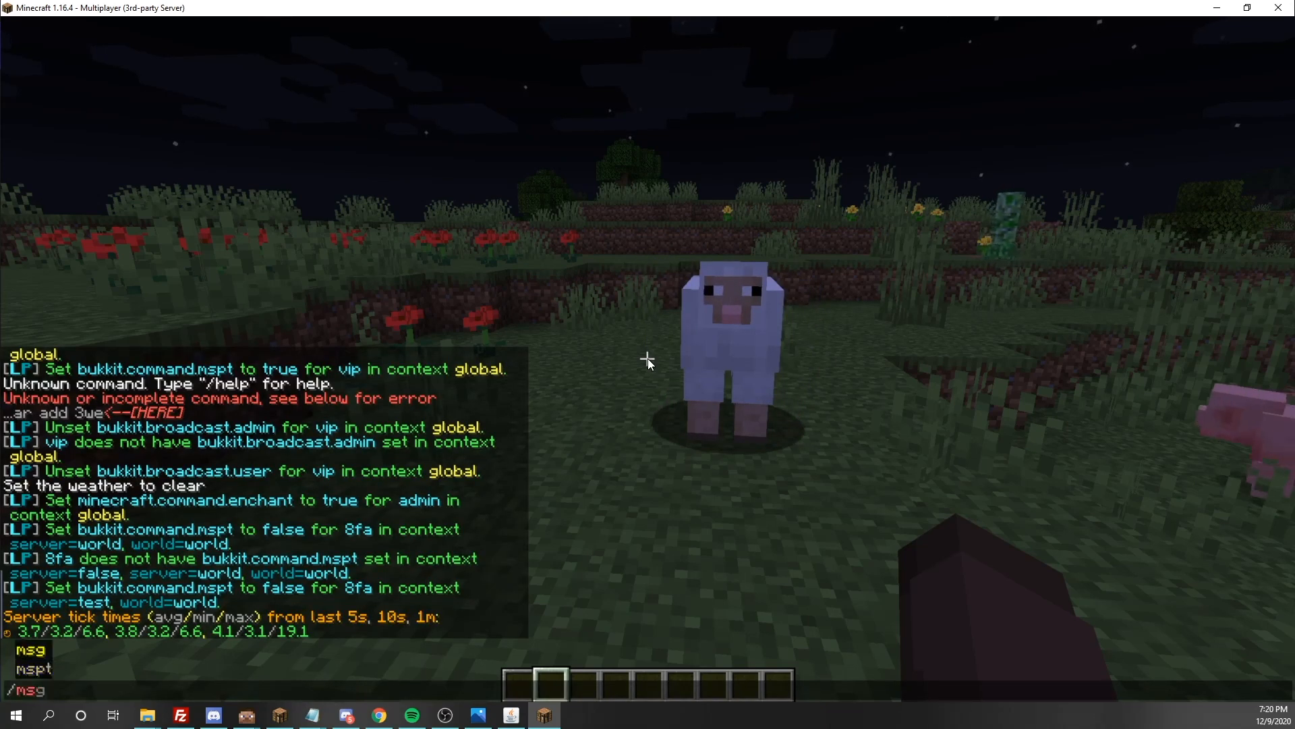
{"action": "type", "text": "mp"}
{"action": "key", "text": "BackSpace"}
{"action": "key", "text": "BackSpace"}
{"action": "type", "text": "cl"}
{"action": "key", "text": "BackSpace"}
{"action": "key", "text": "BackSpace"}
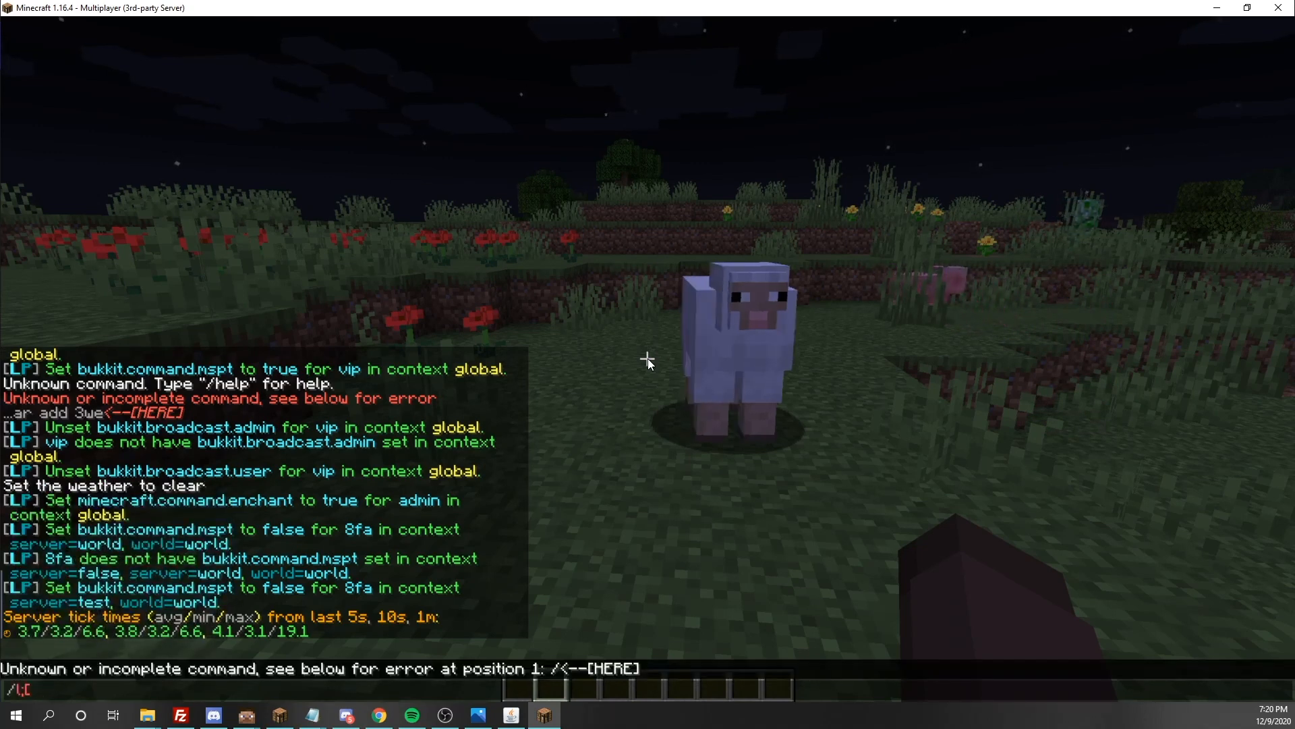
Clone the admin group to a new group named Sradmin with the /lp group admin clone command
{"action": "type", "text": "lp"}
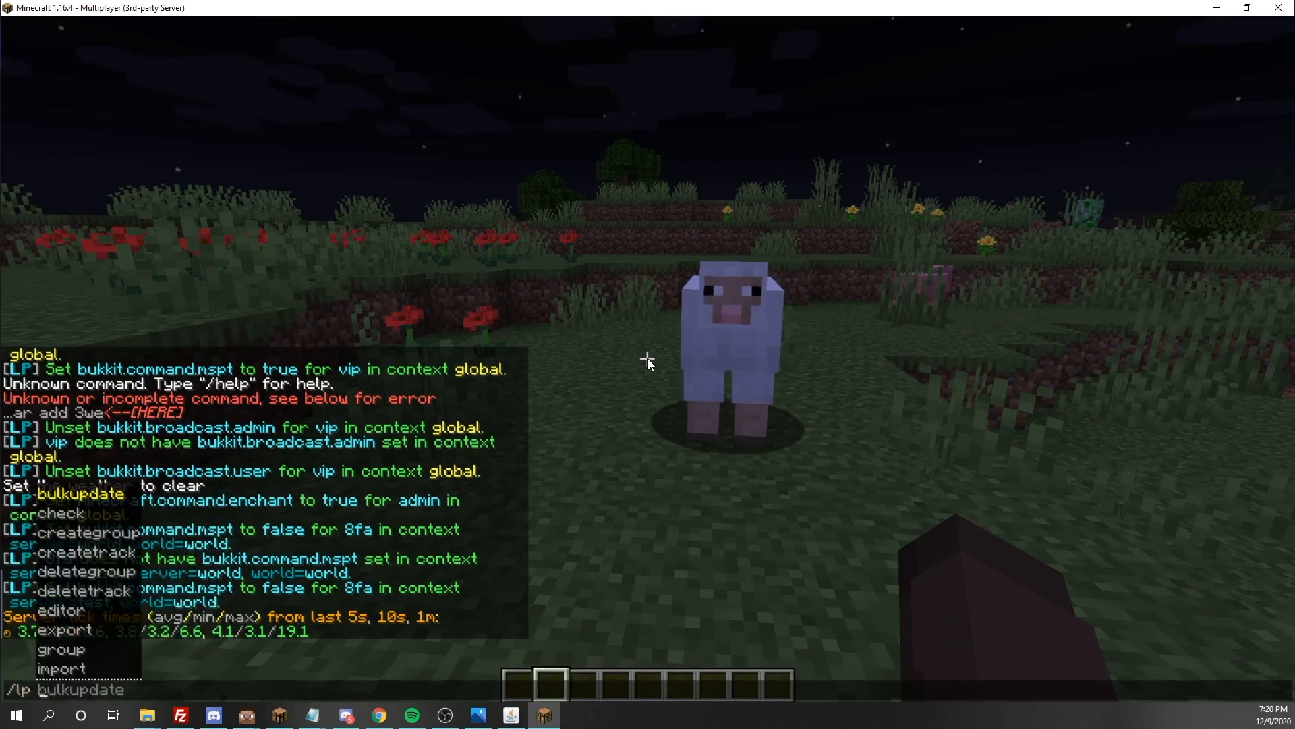
{"action": "type", "text": "group"}
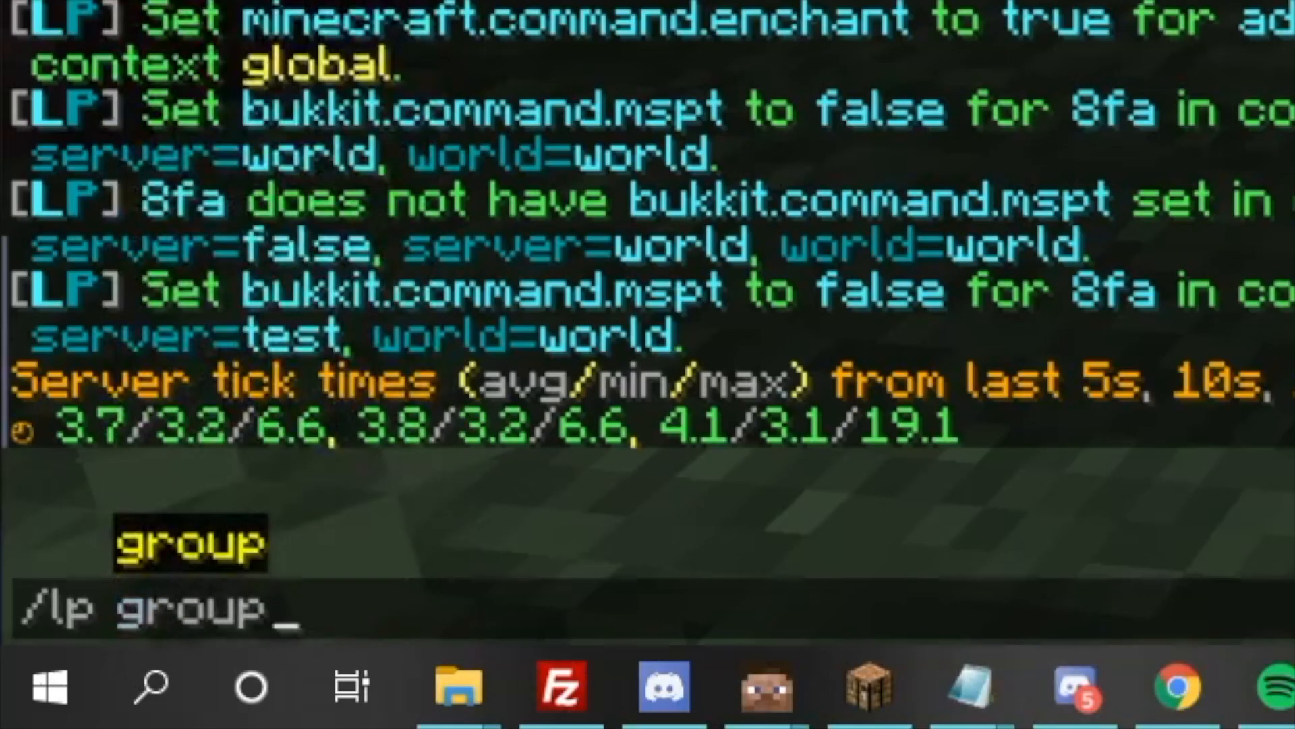
{"action": "key", "text": "Tab"}
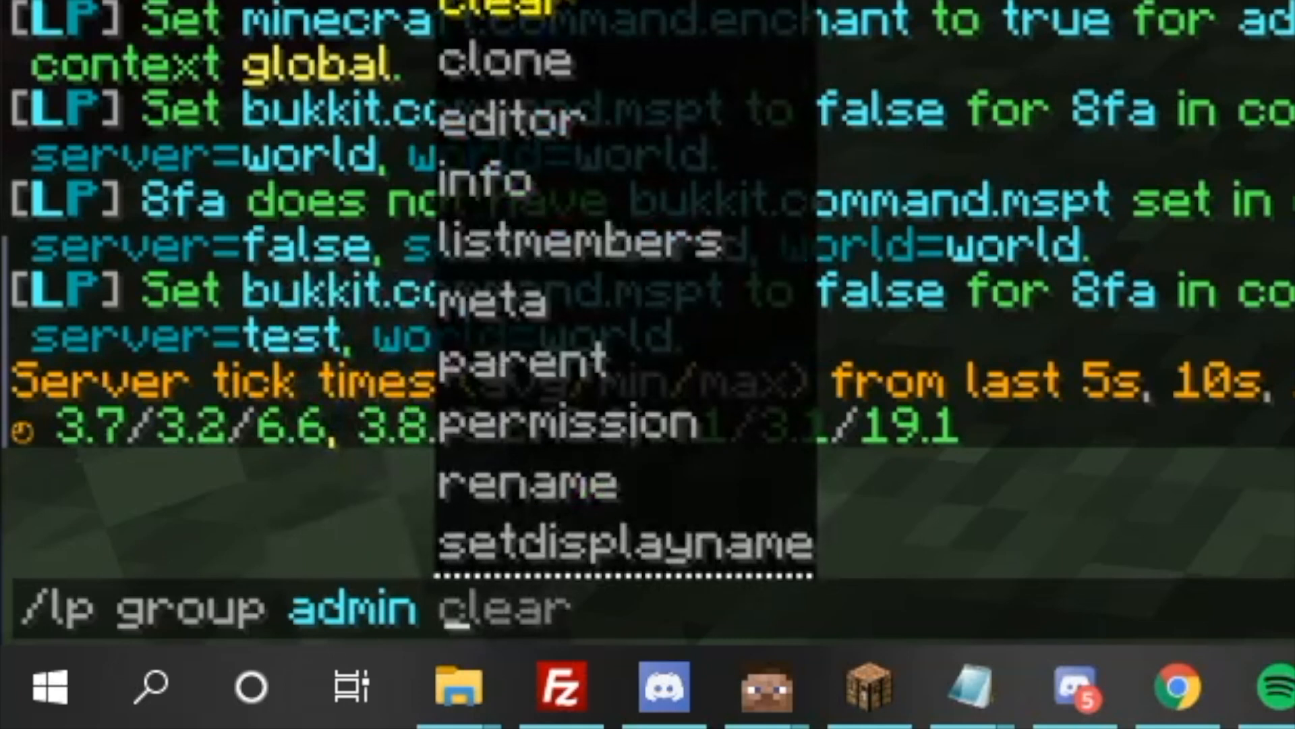
{"action": "key", "text": "Tab"}
{"action": "key", "text": "Tab"}
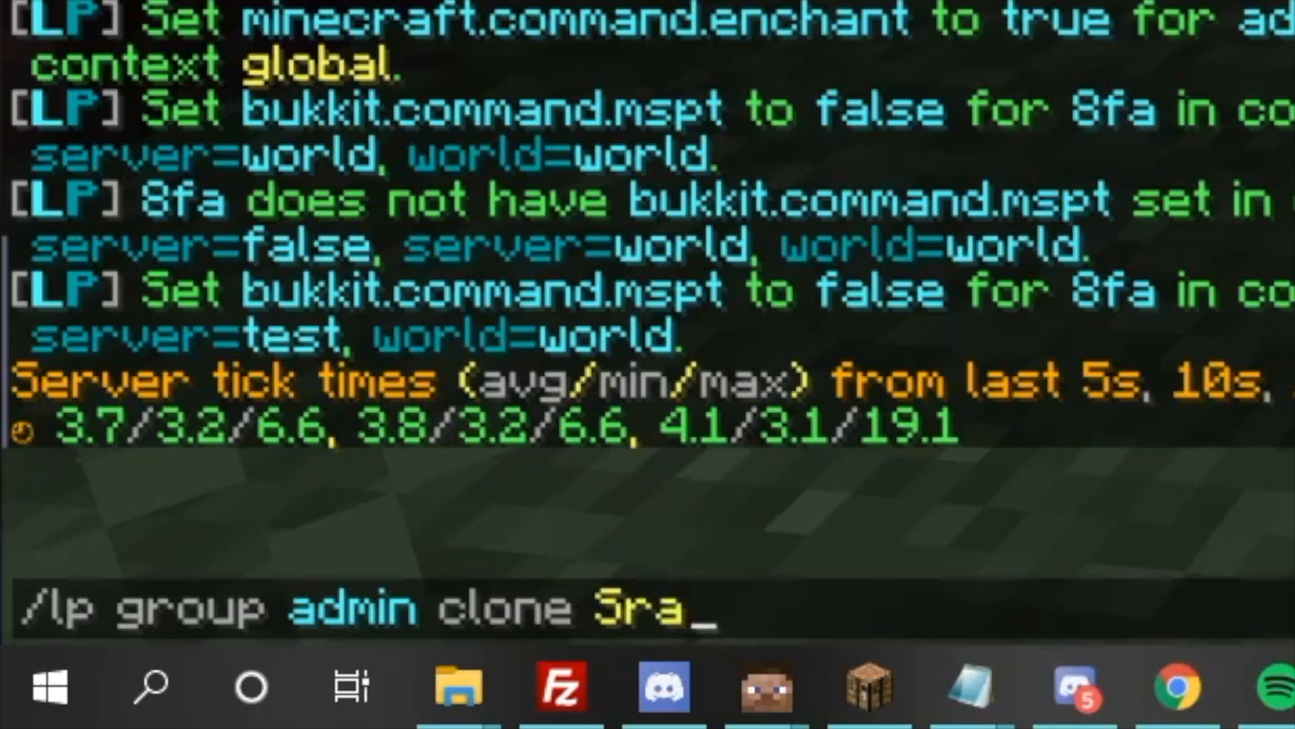
{"action": "key", "text": "Return"}
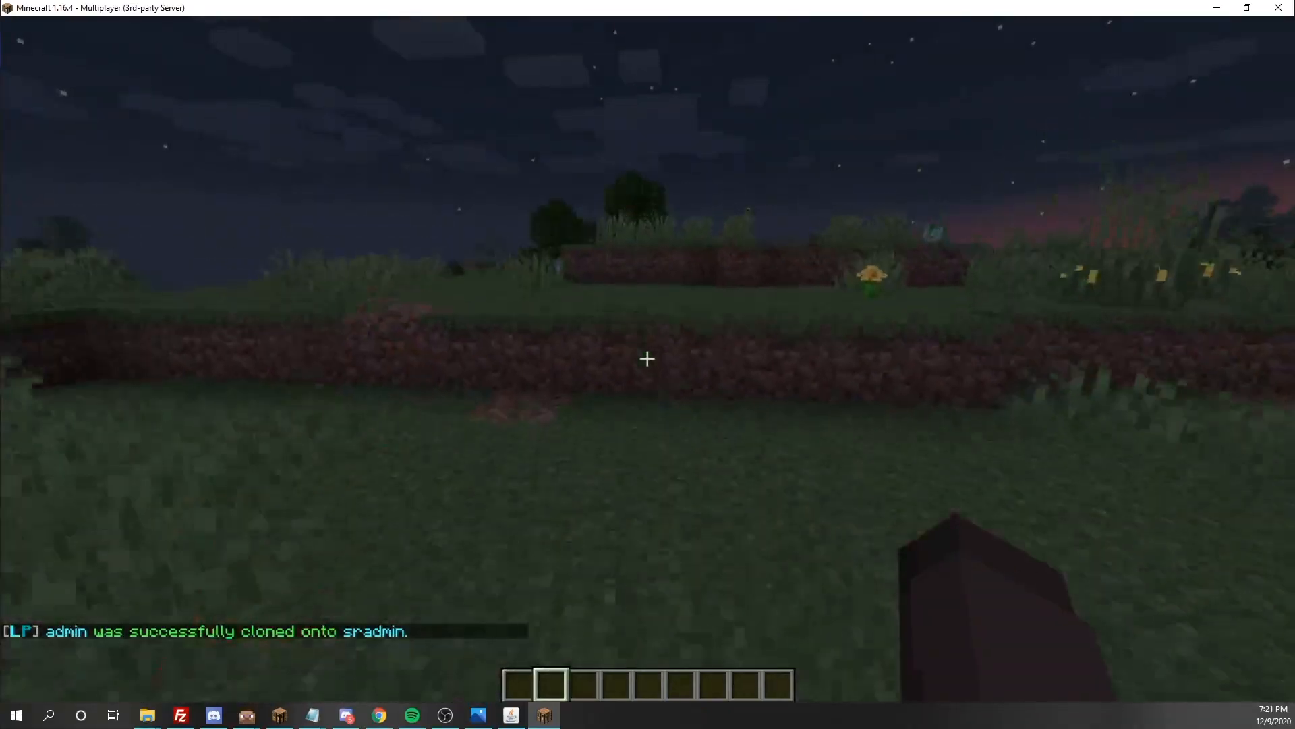
Draft a /lp user parent set command in the game chat with the player's own username as the target
{"action": "key", "text": "slash"}
{"action": "type", "text": "lp user 8FA parent"}
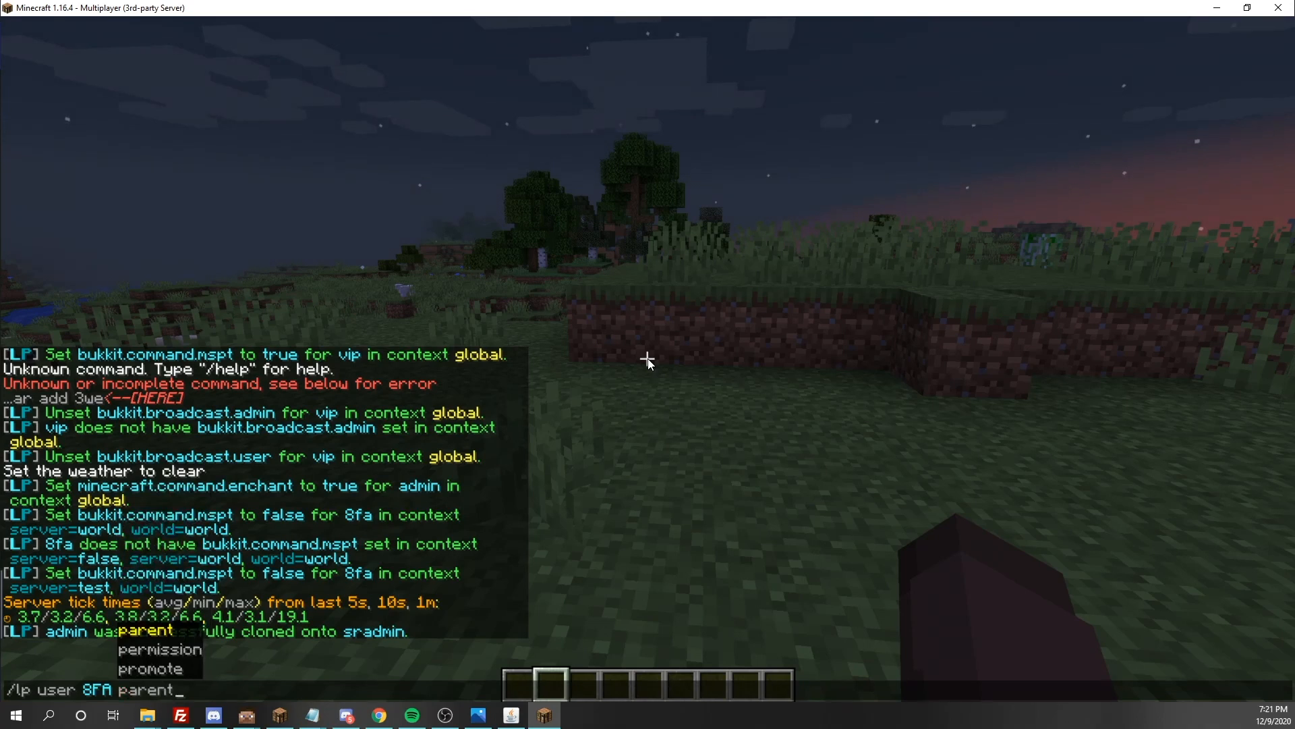
{"action": "type", "text": " set"}
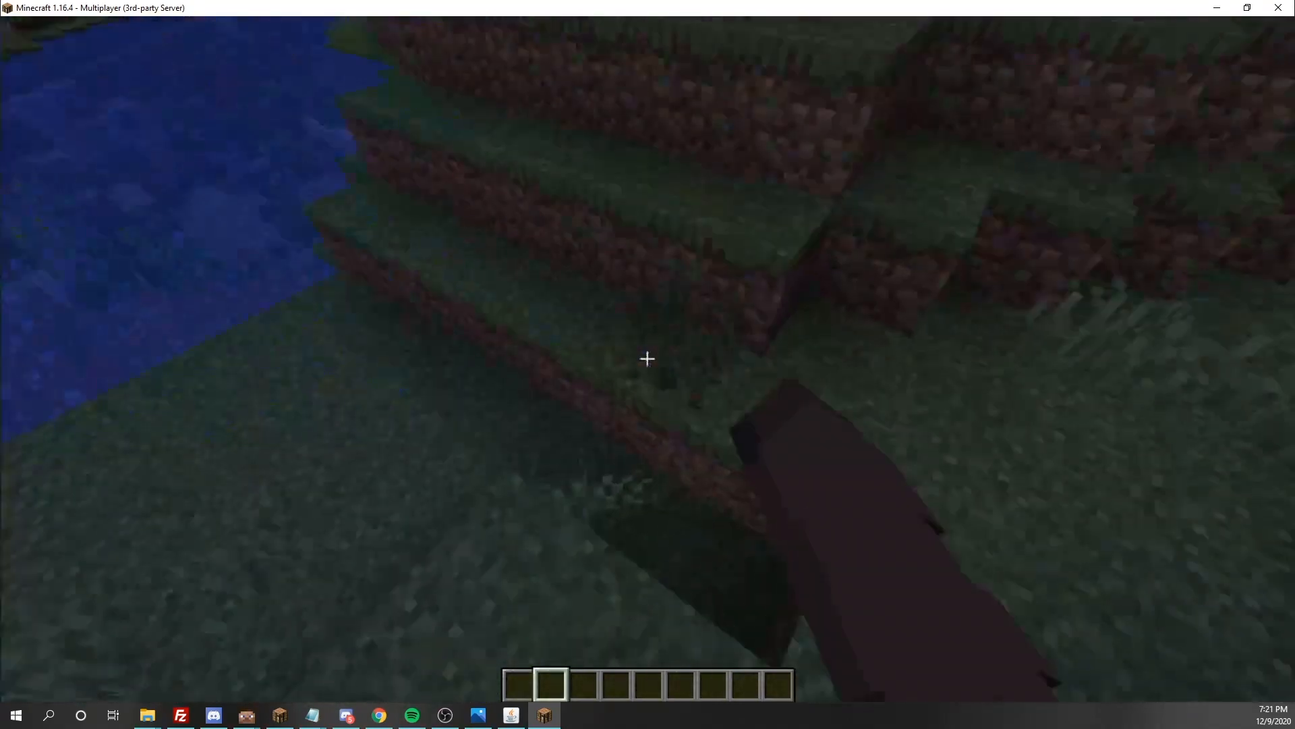
{"action": "key", "text": "w"}
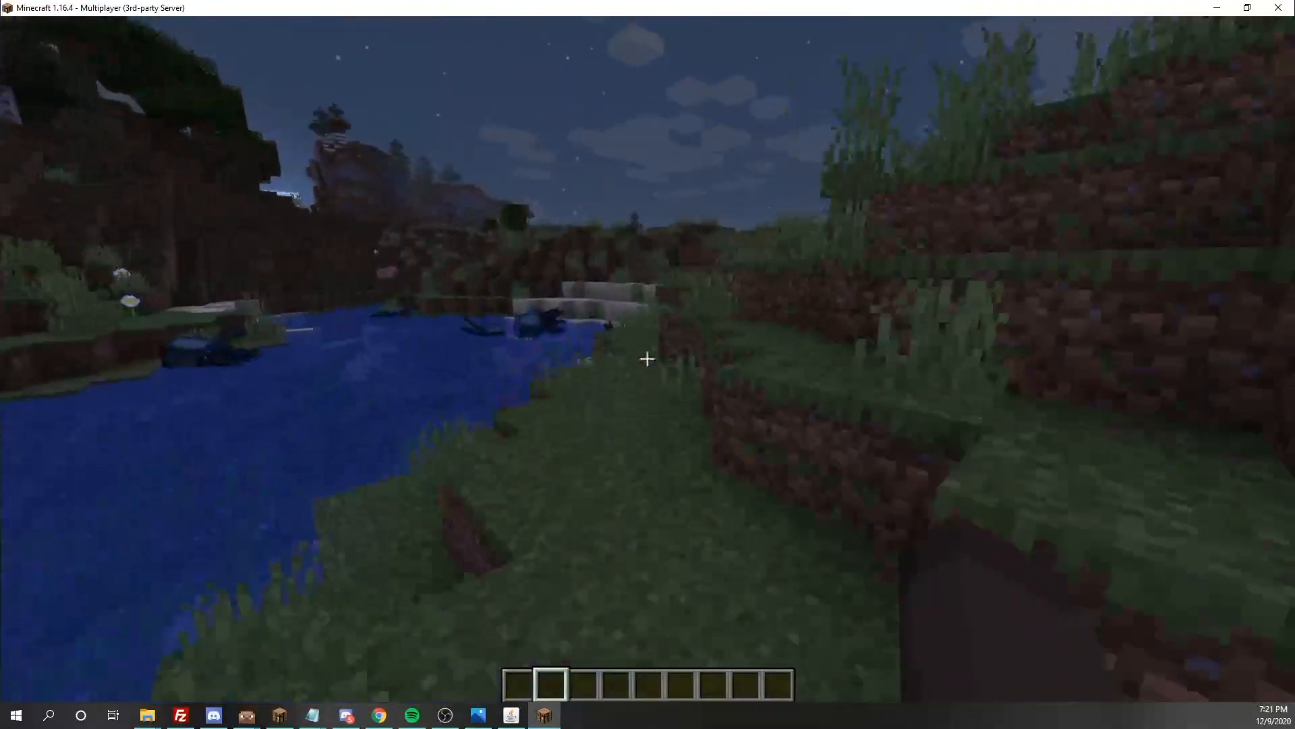
{"action": "key", "text": "w"}
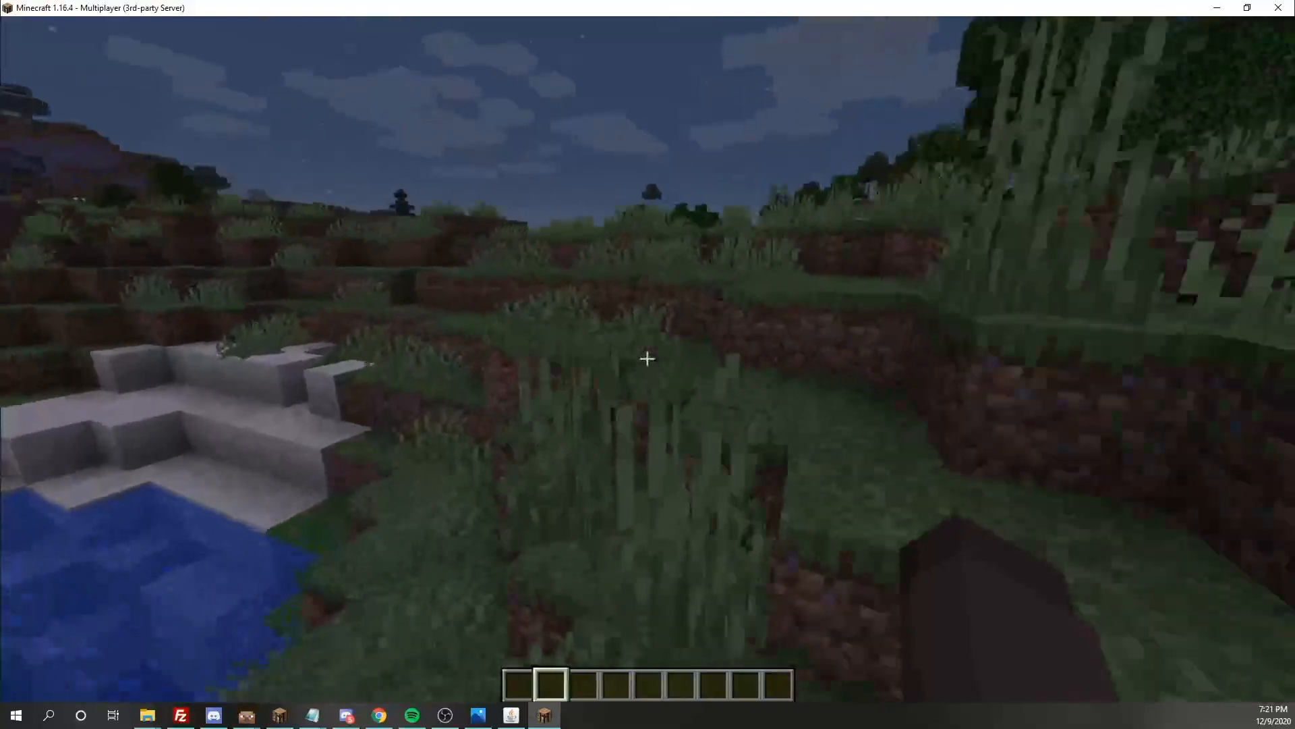
{"action": "key", "text": "w"}
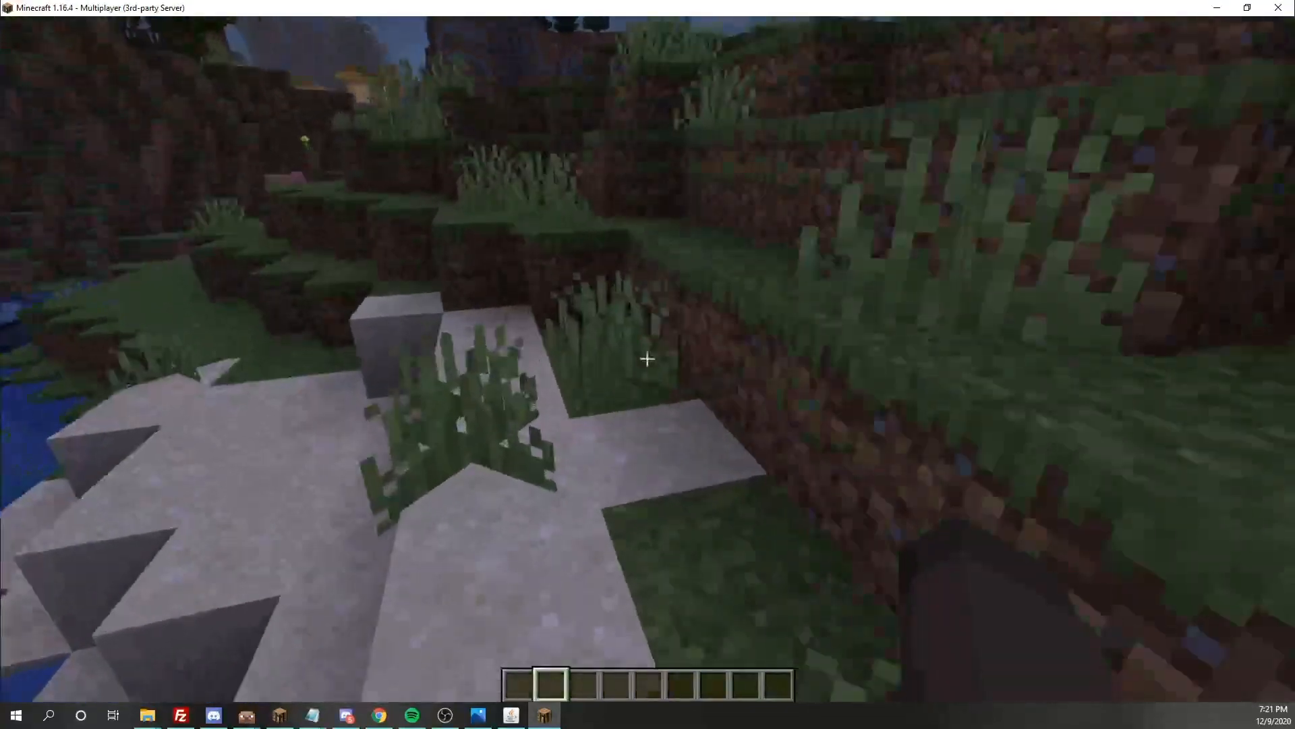
{"action": "key", "text": "w"}
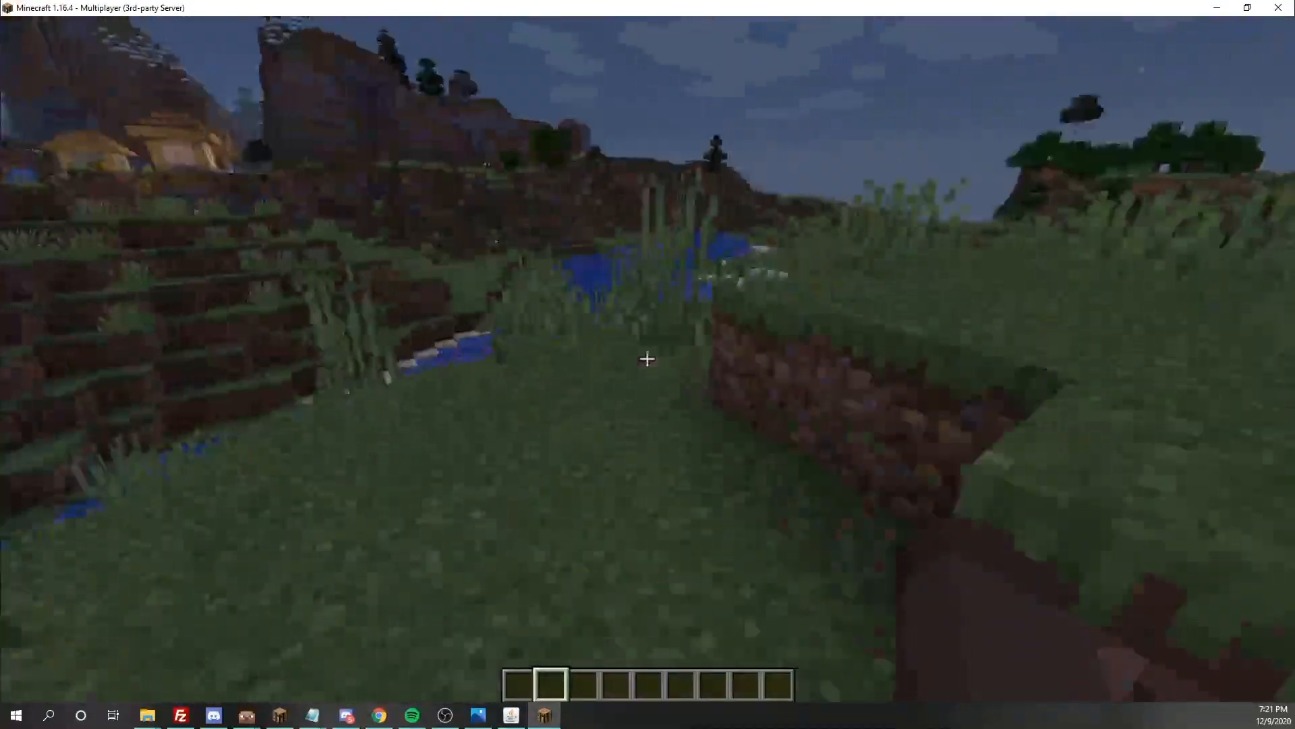
{"action": "key", "text": "w"}
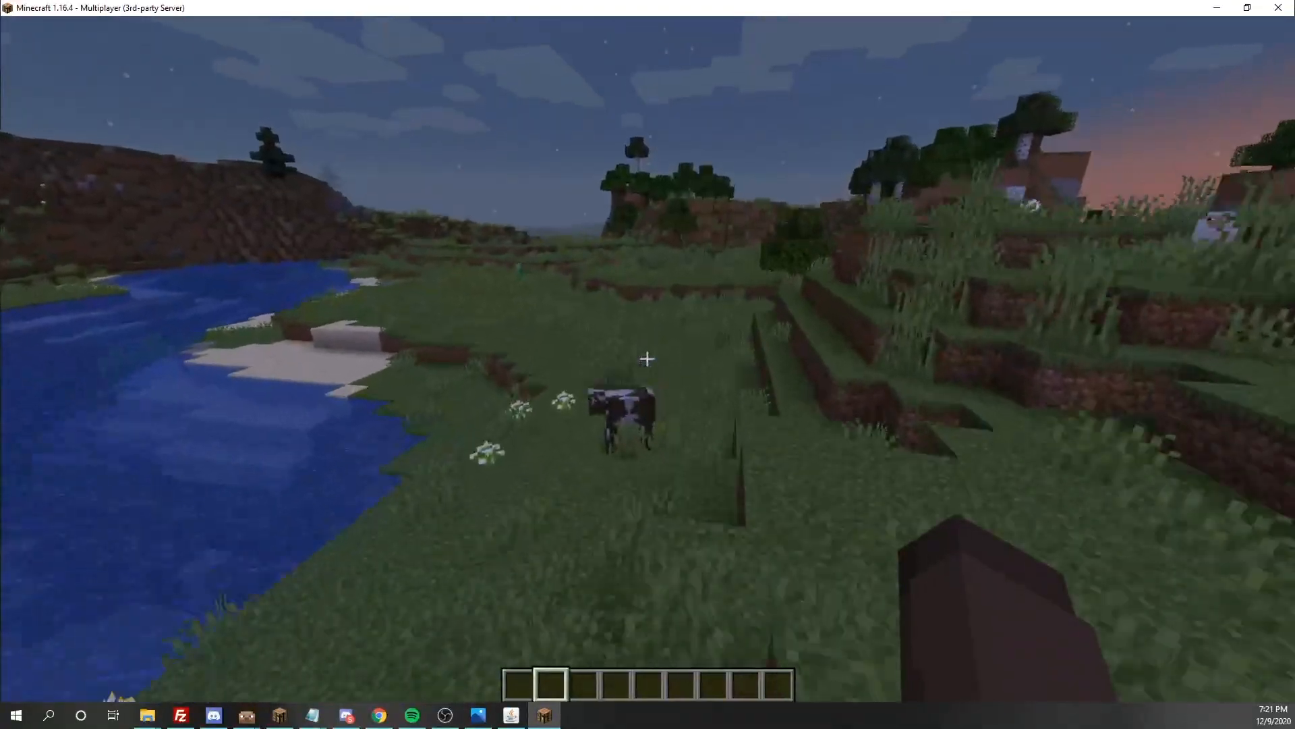
{"action": "key", "text": "w"}
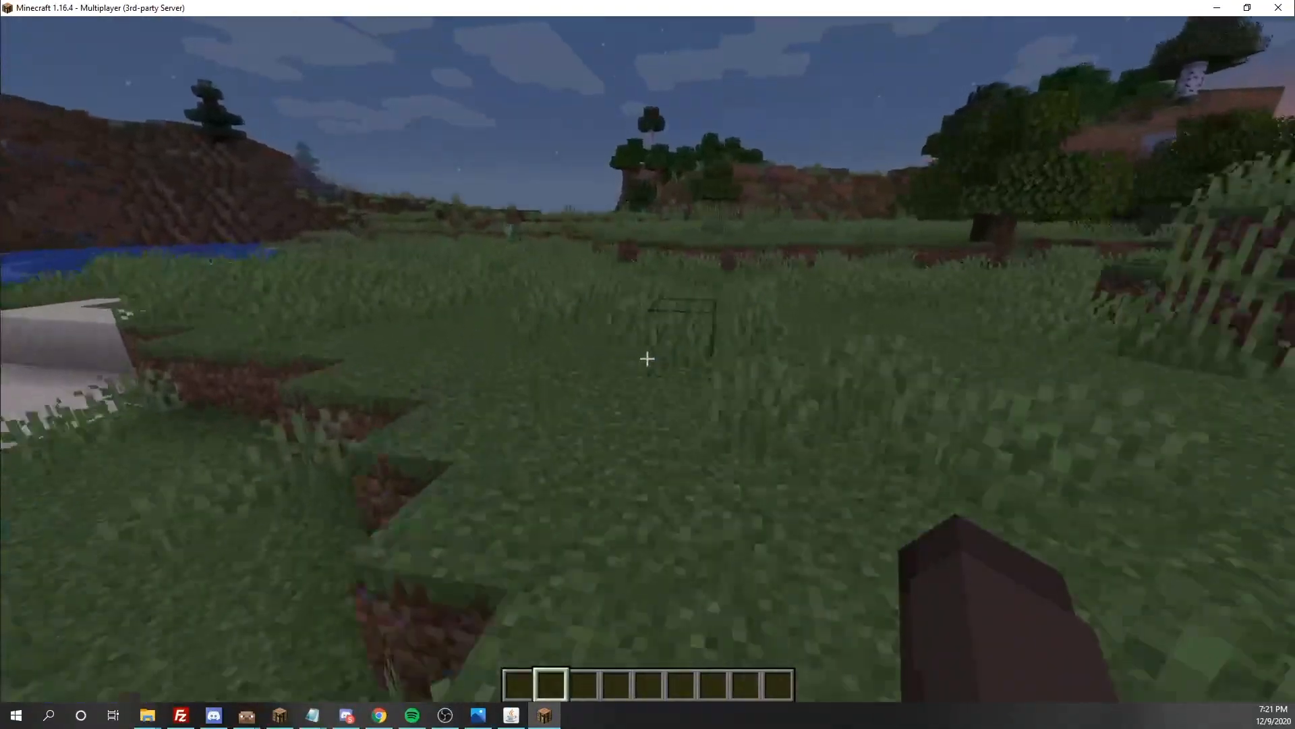
{"action": "key", "text": "w"}
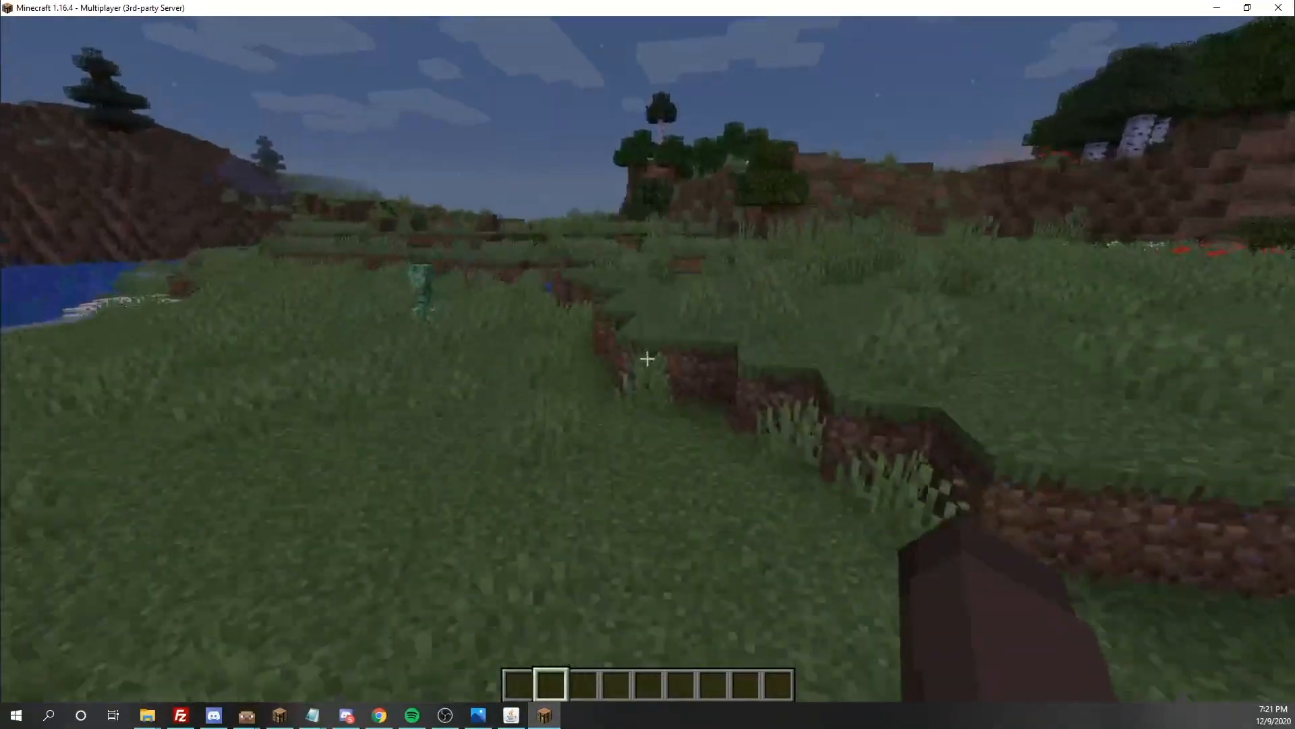
{"action": "key", "text": "w"}
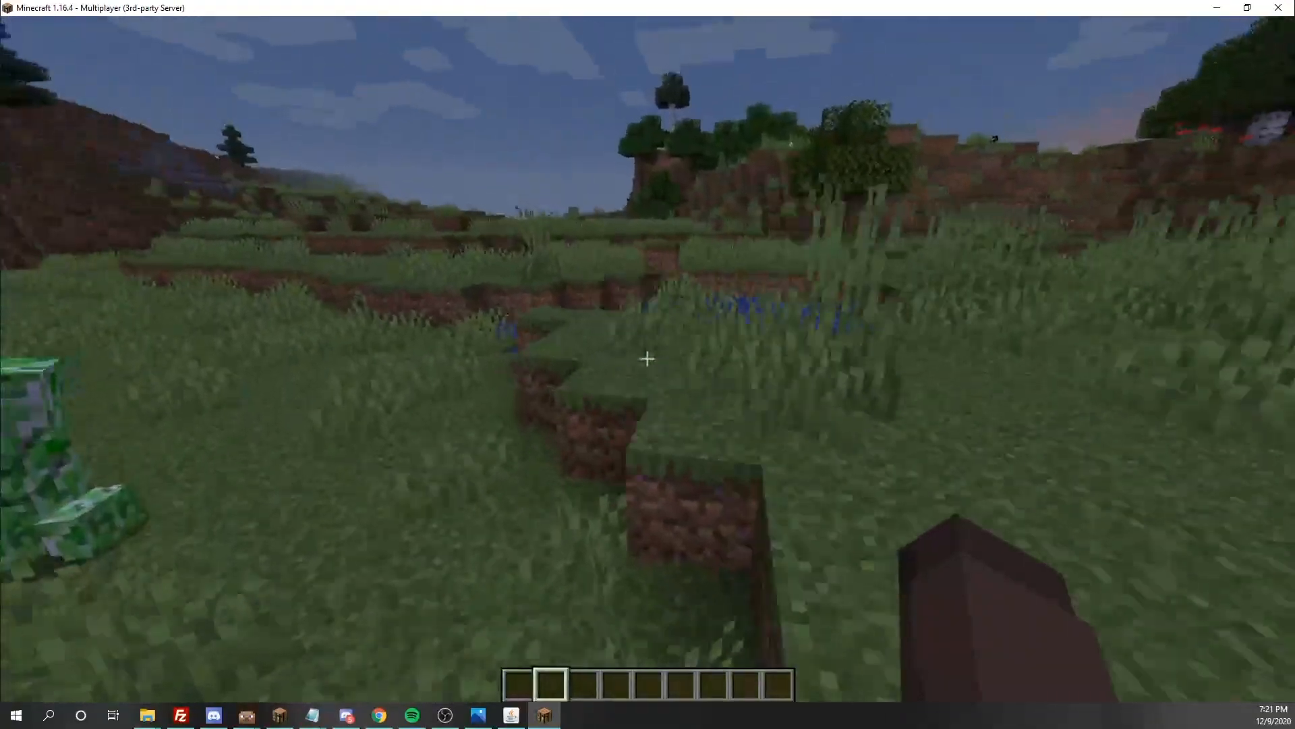
{"action": "key", "text": "w"}
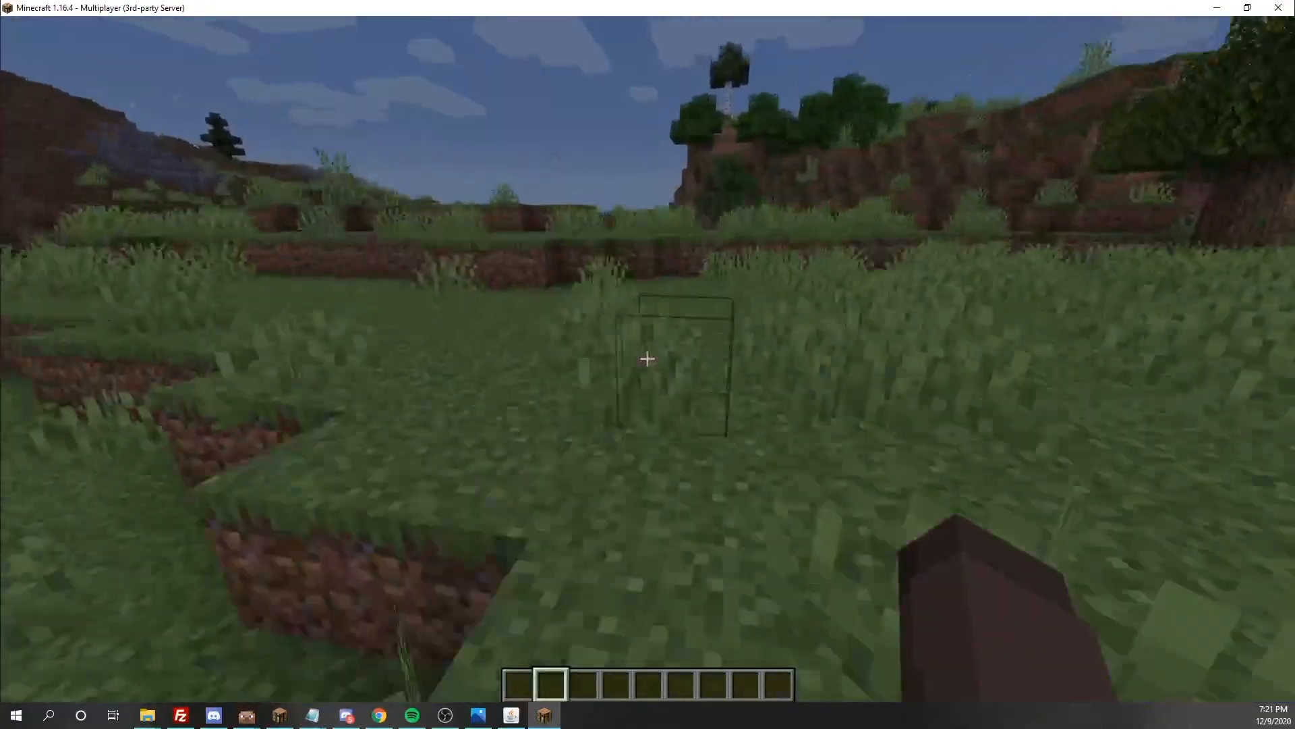
{"action": "key", "text": "w"}
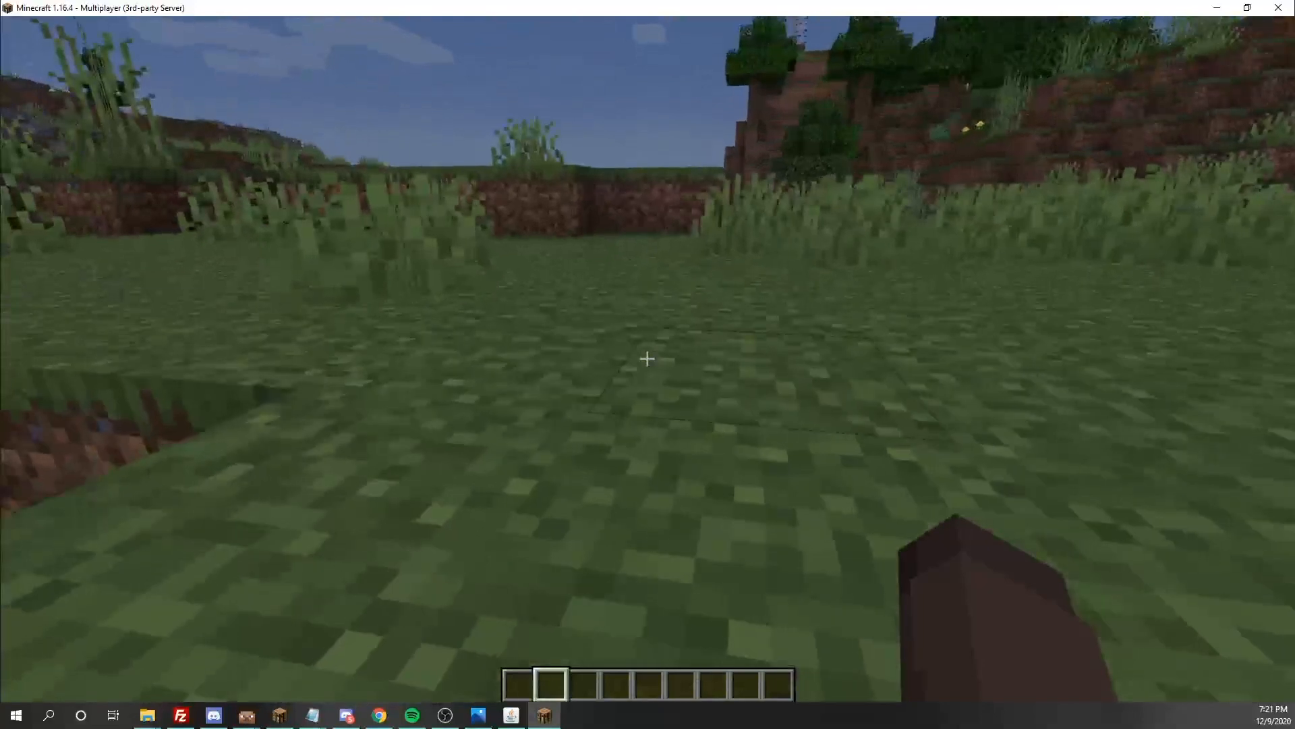
Generate a new LuckPerms web editor session with /lp editor and open its link in the browser
{"action": "key", "text": "slash"}
{"action": "type", "text": "lp editor"}
{"action": "key", "text": "Return"}
{"action": "key", "text": "slash"}
{"action": "left_click", "coordinate": [217, 634]}
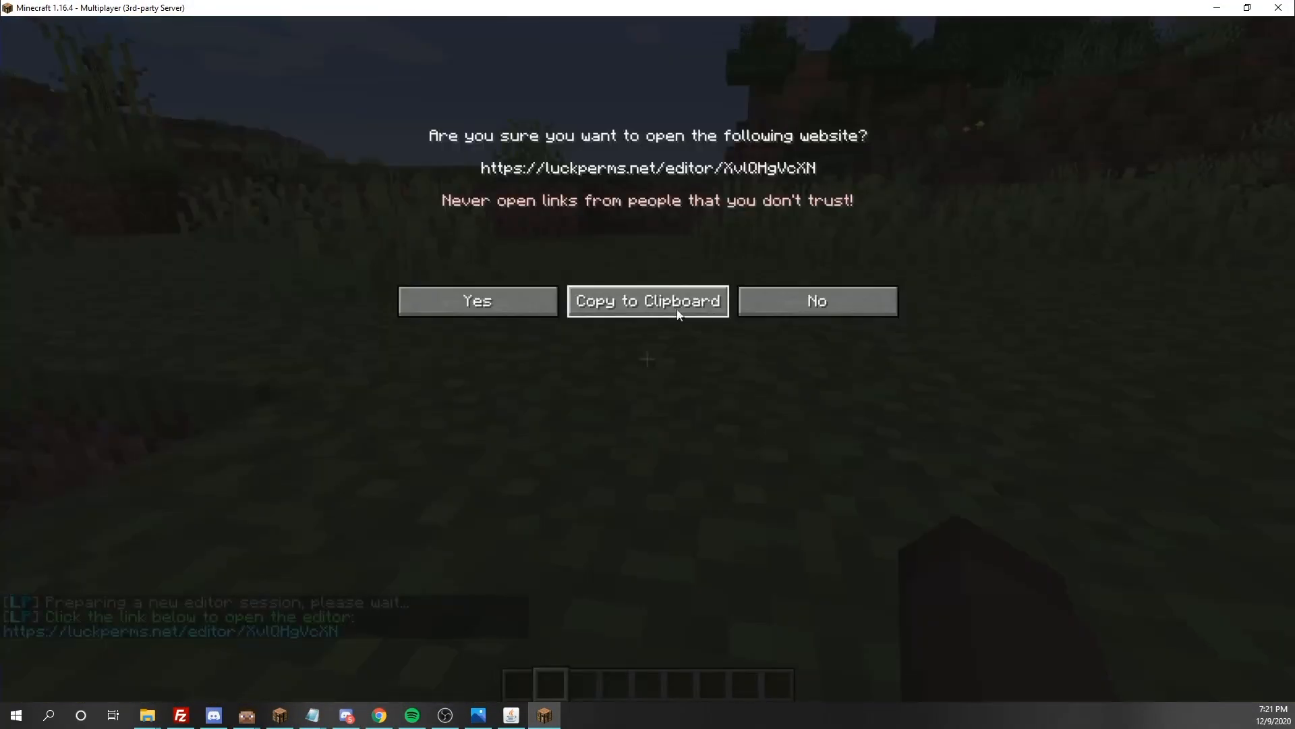
{"action": "left_click", "coordinate": [499, 295]}
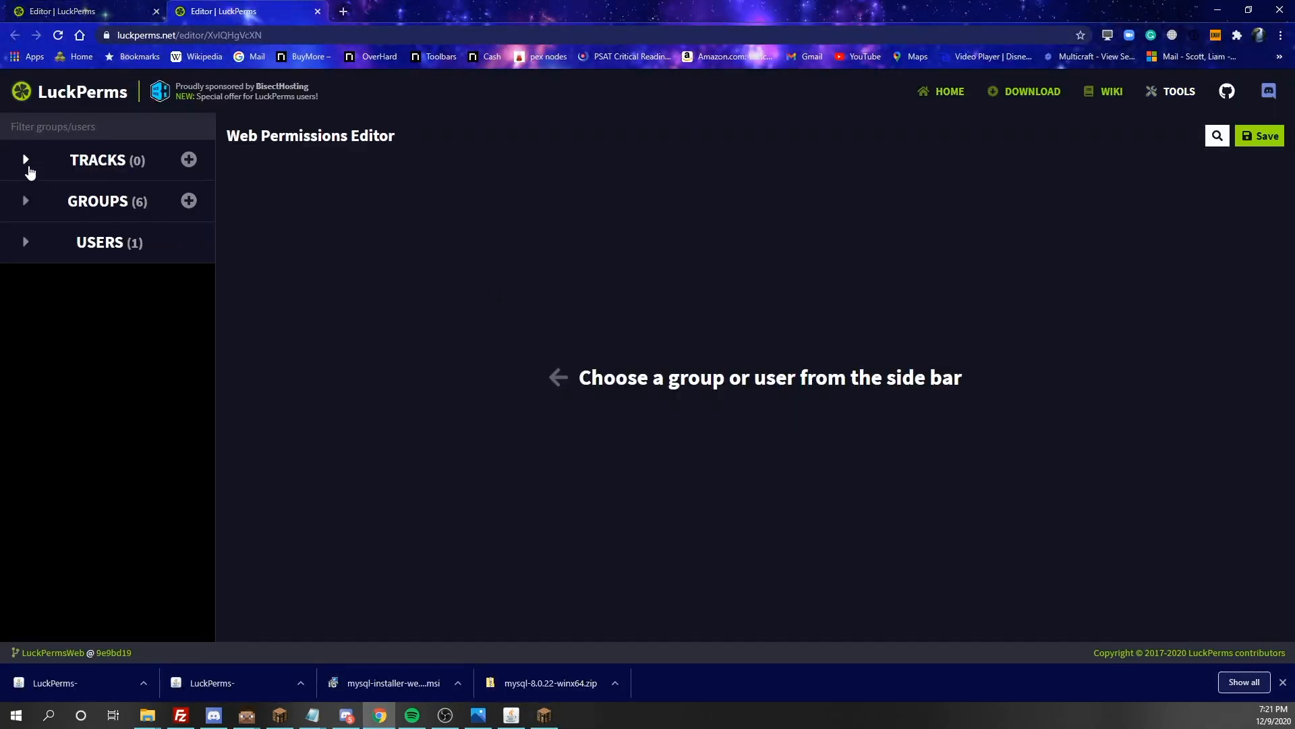
Start creating a new track named staff in the web editor
{"action": "left_click", "coordinate": [26, 161]}
{"action": "left_click", "coordinate": [189, 161]}
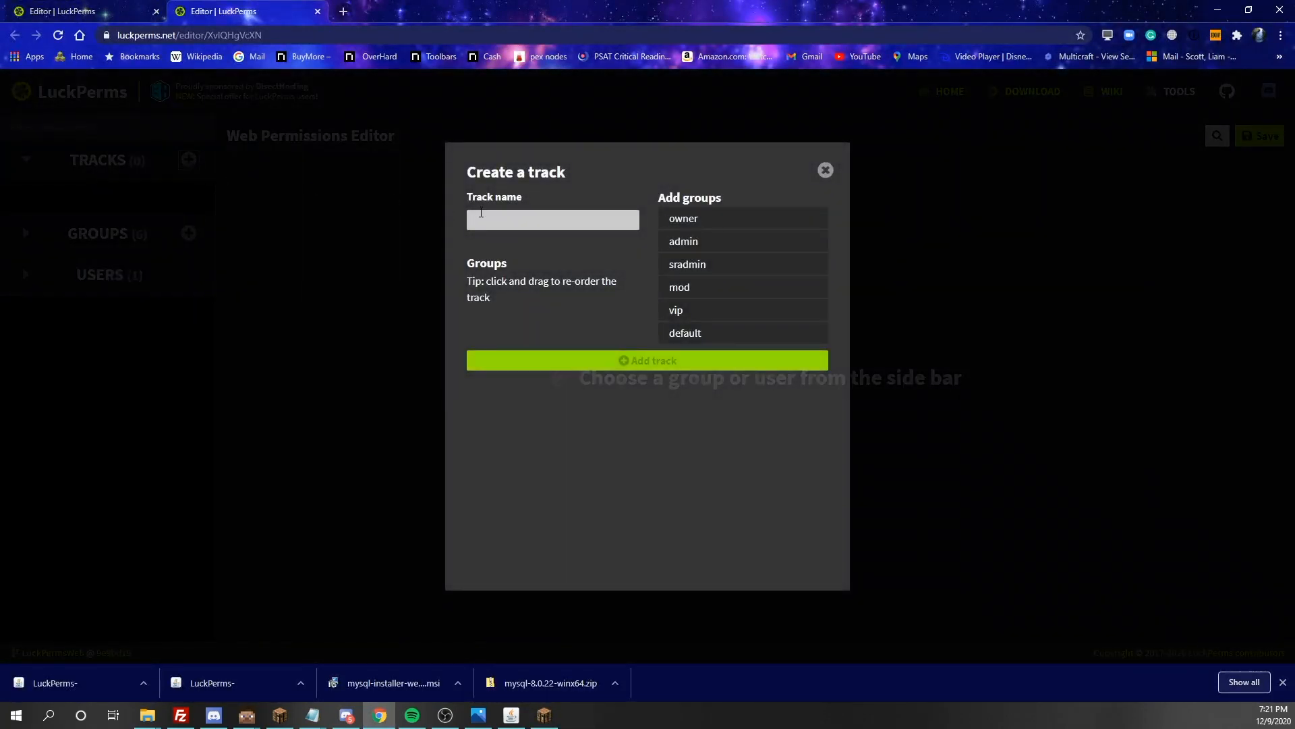
{"action": "left_click", "coordinate": [485, 210]}
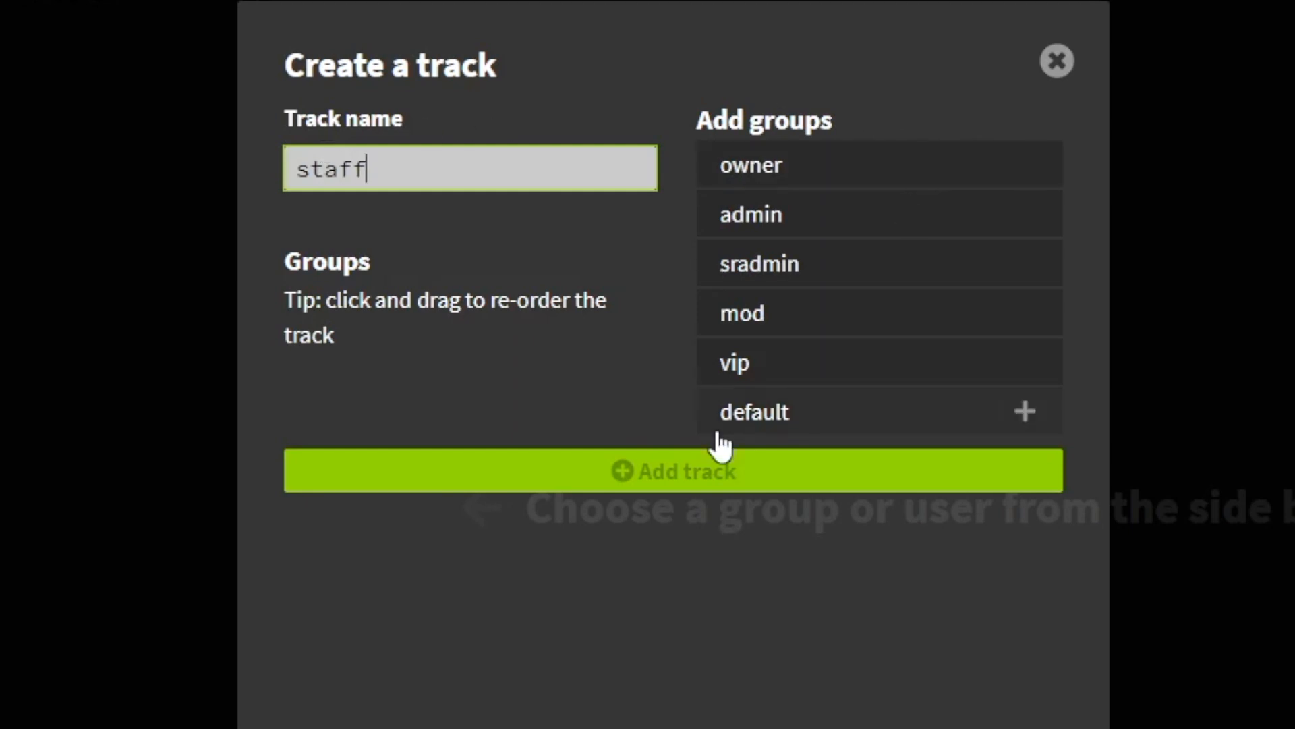
Add mod, sradmin, admin and owner to the staff track, reorder sradmin to follow admin, and create the track
{"action": "left_click", "coordinate": [791, 330]}
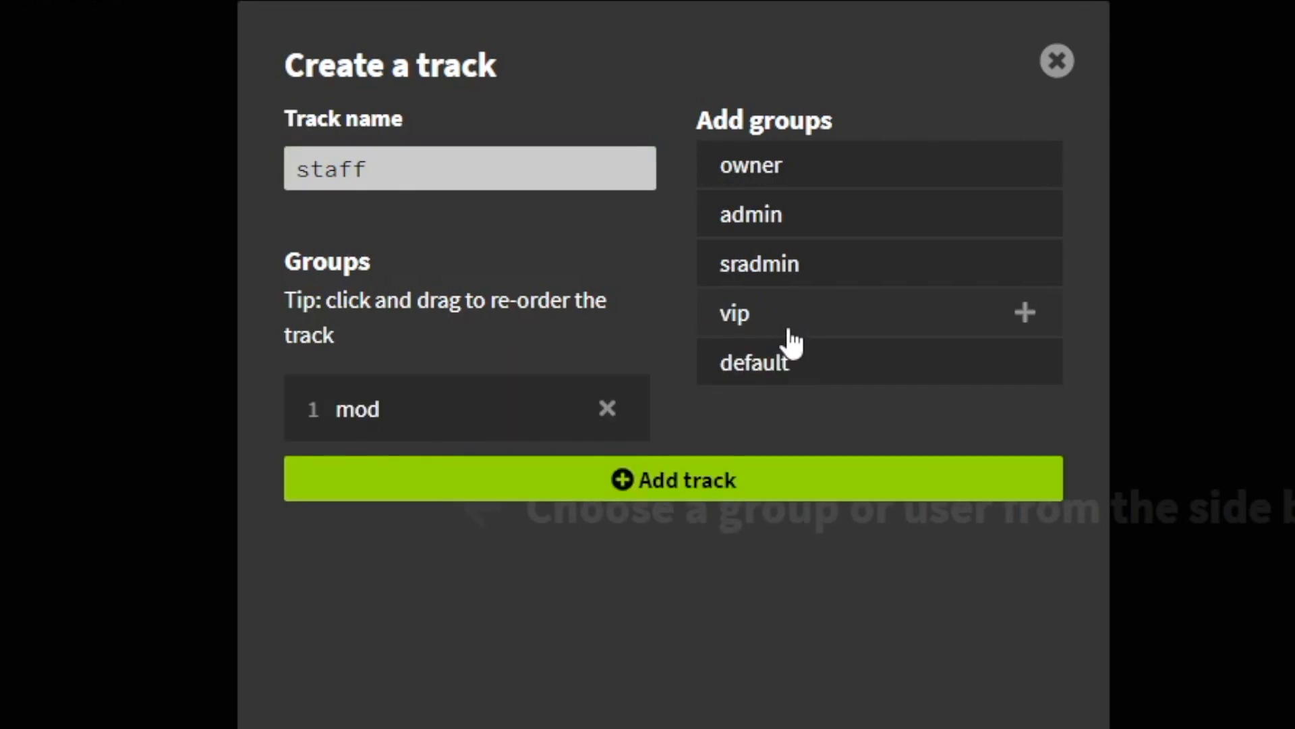
{"action": "left_click", "coordinate": [796, 287]}
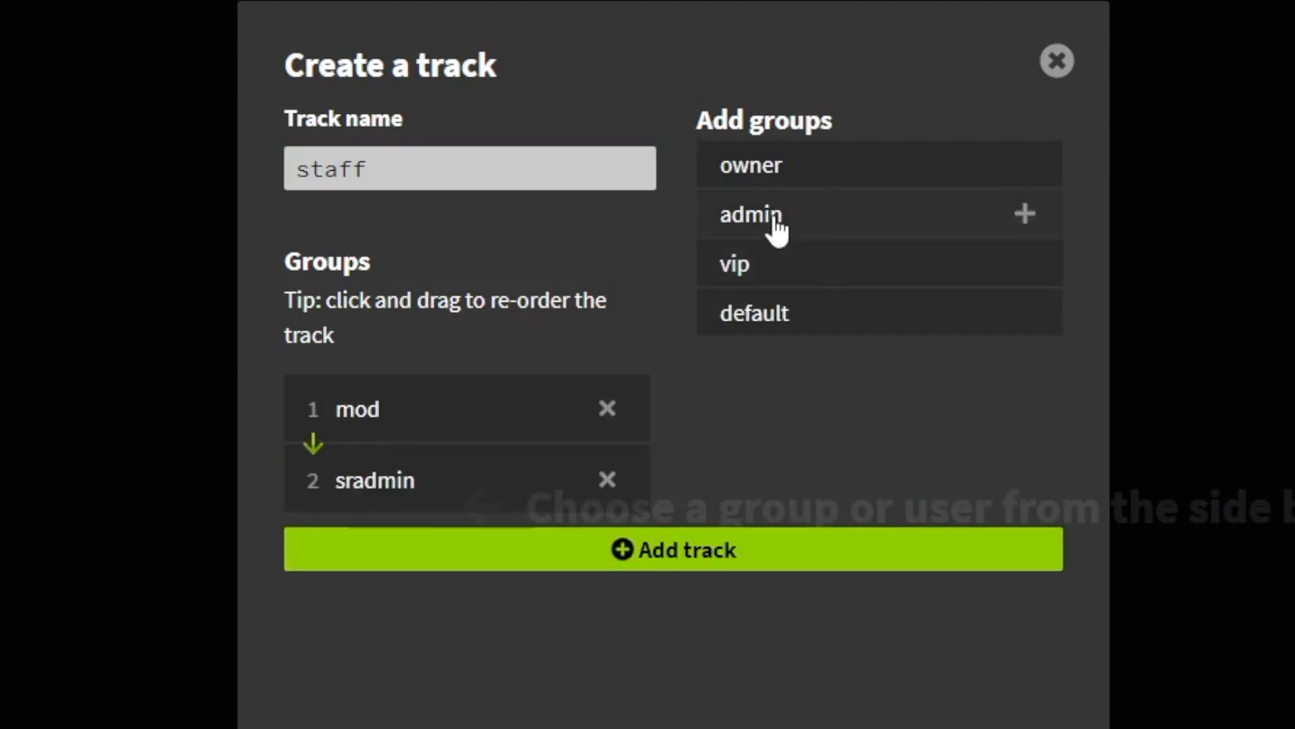
{"action": "left_click", "coordinate": [775, 226]}
{"action": "left_click", "coordinate": [784, 181]}
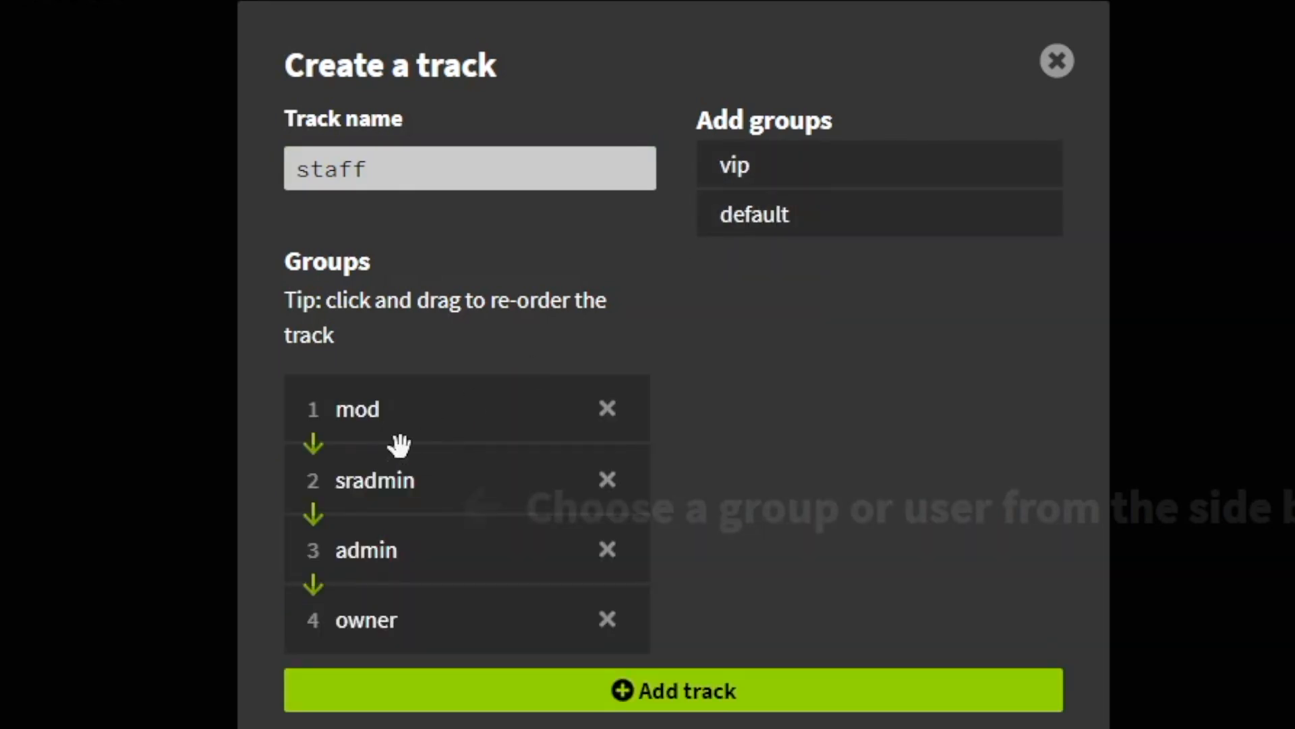
{"action": "left_click_drag", "start_coordinate": [392, 499], "coordinate": [396, 582]}
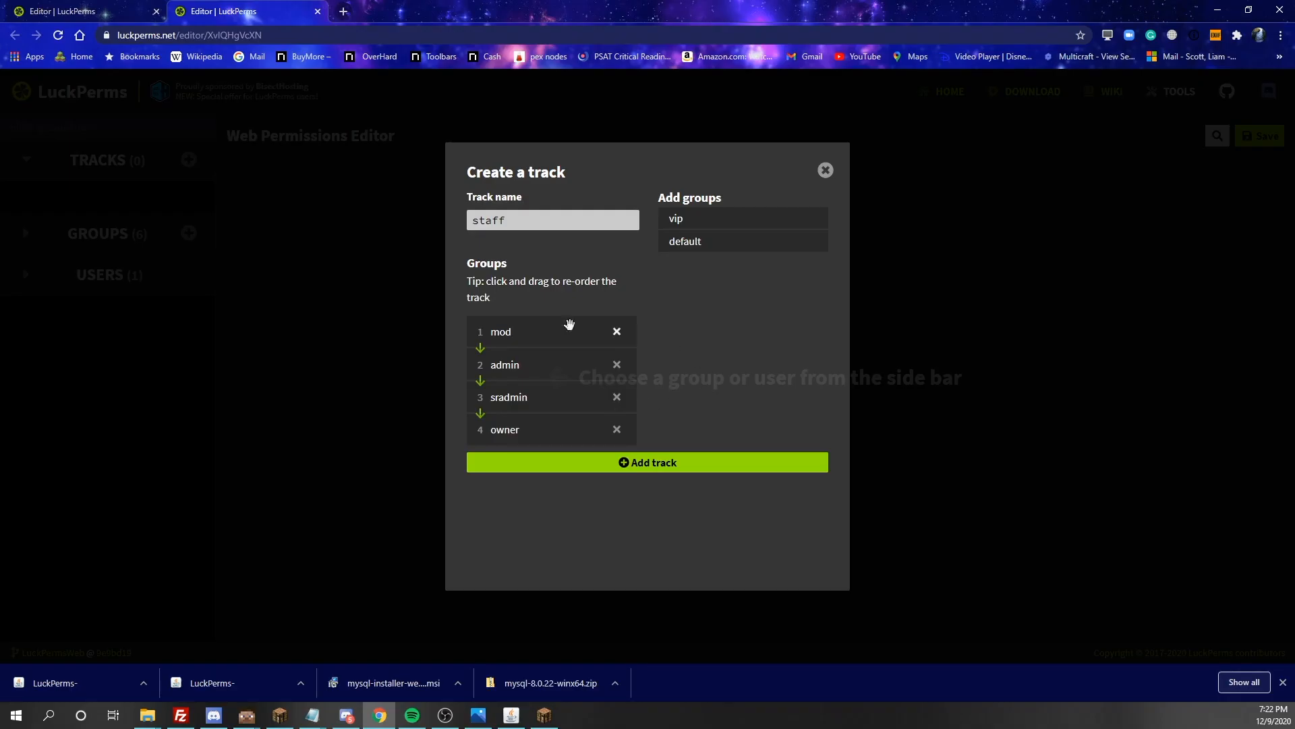
{"action": "left_click", "coordinate": [645, 466]}
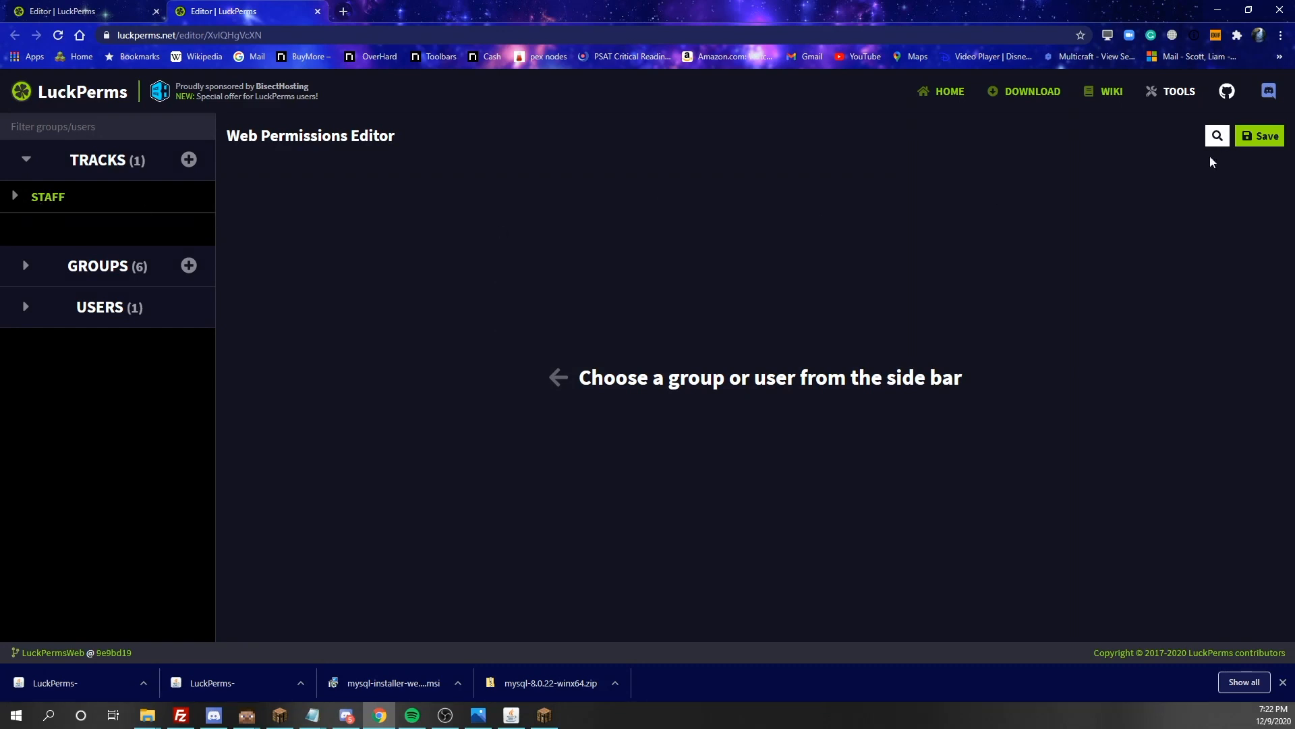
Save the web editor changes and run the copied /lp applyedits command in the game chat
{"action": "left_click", "coordinate": [1274, 137]}
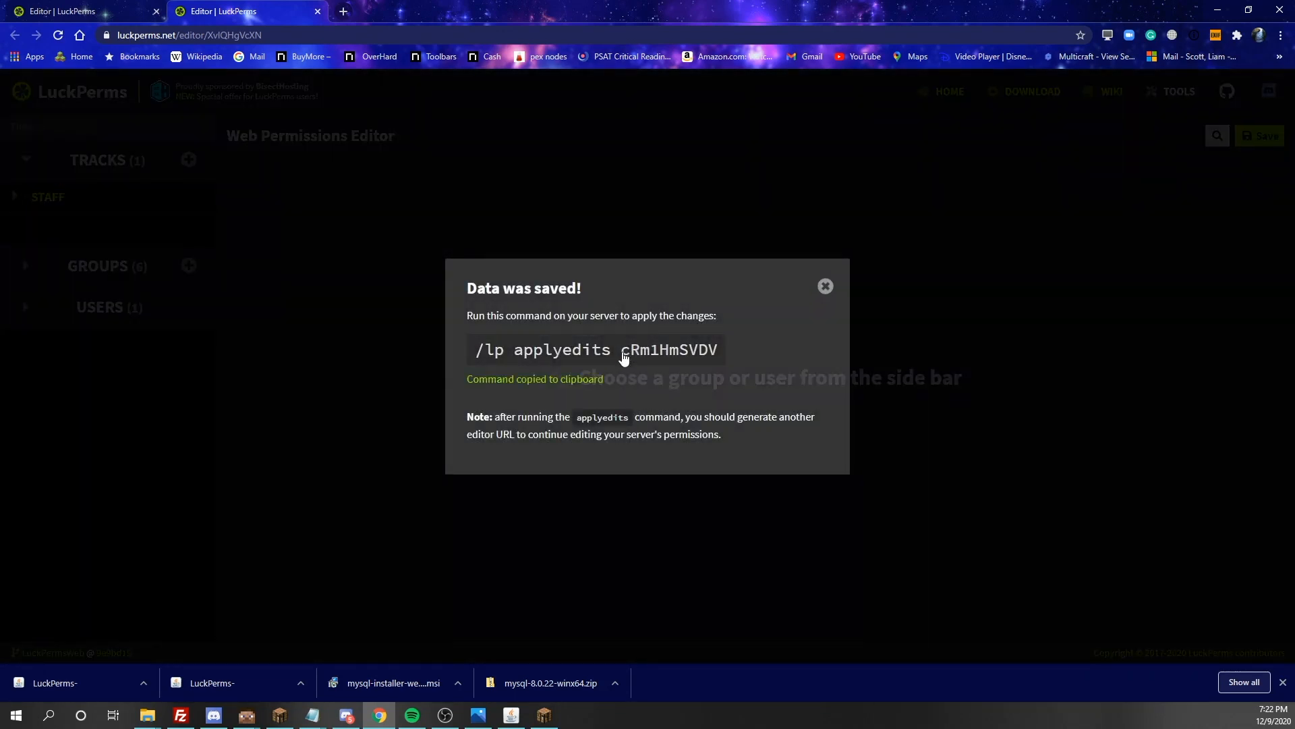
{"action": "left_click", "coordinate": [544, 716]}
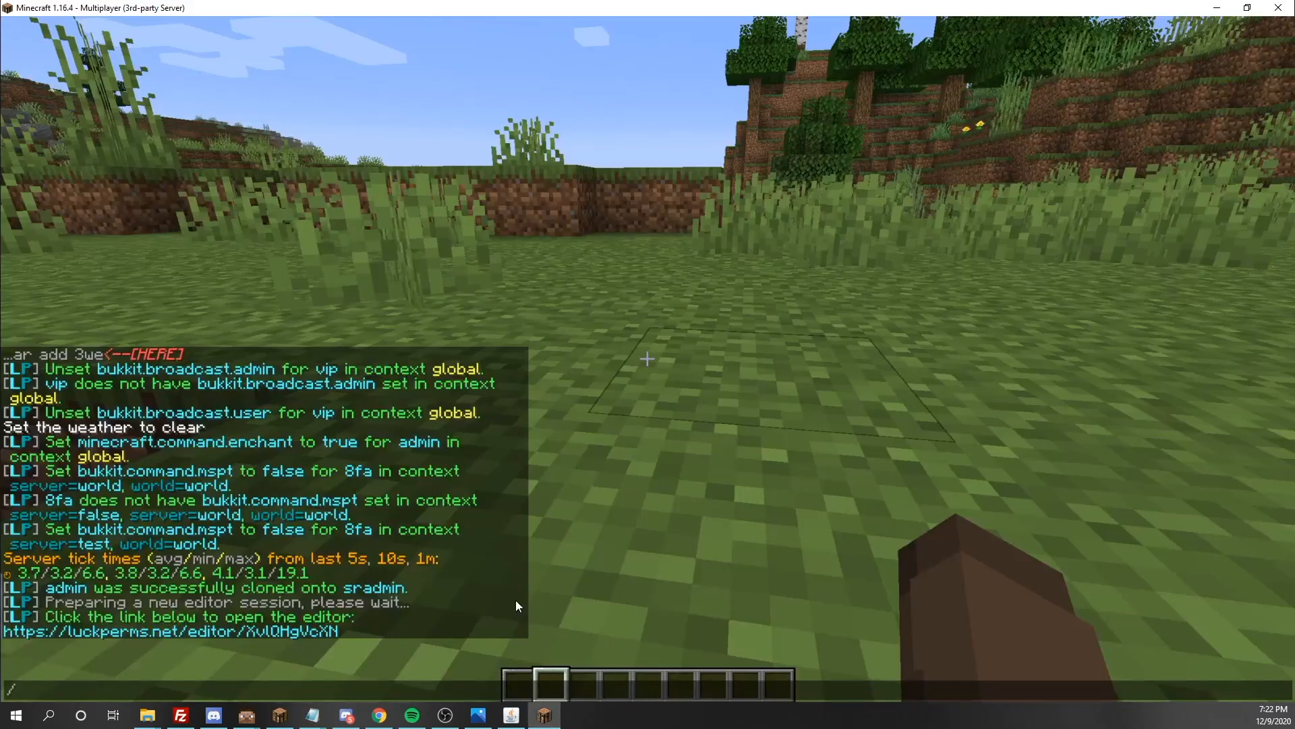
{"action": "type", "text": "lp applyedits 0fm1hGVDV"}
{"action": "key", "text": "Return"}
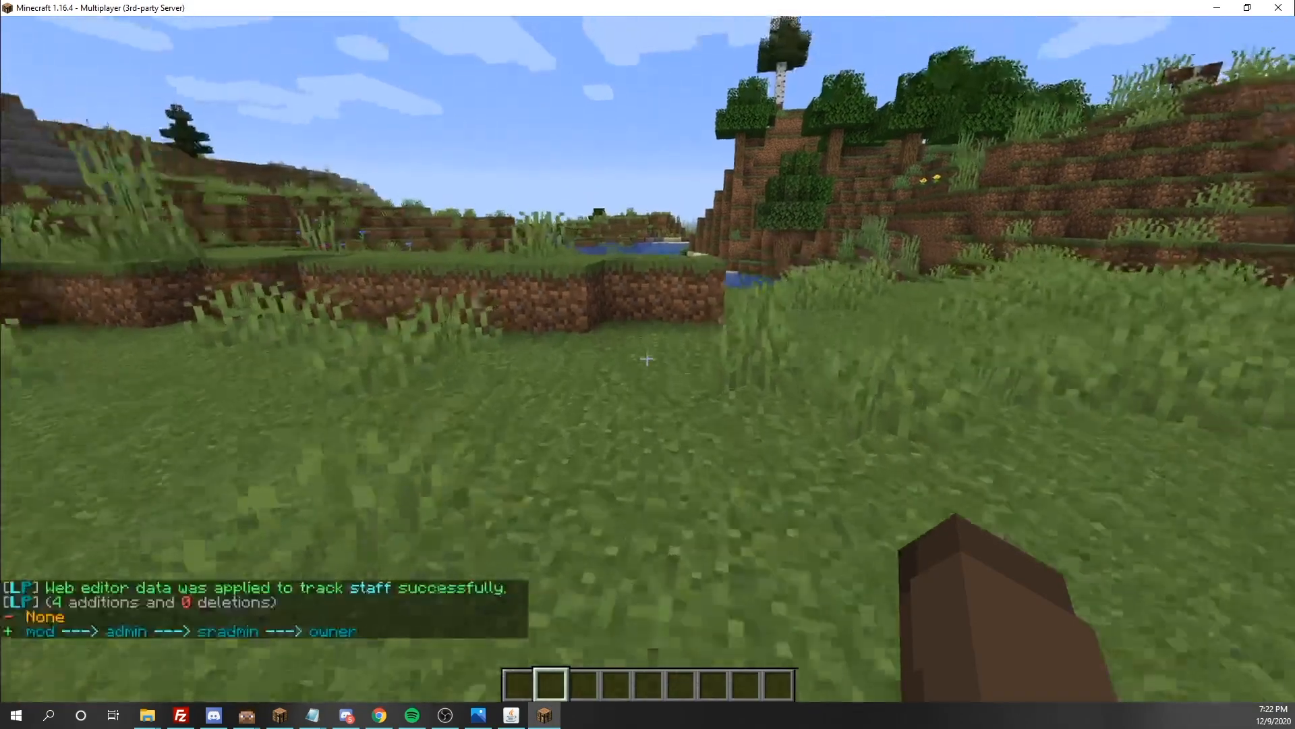
{"action": "key", "text": "w"}
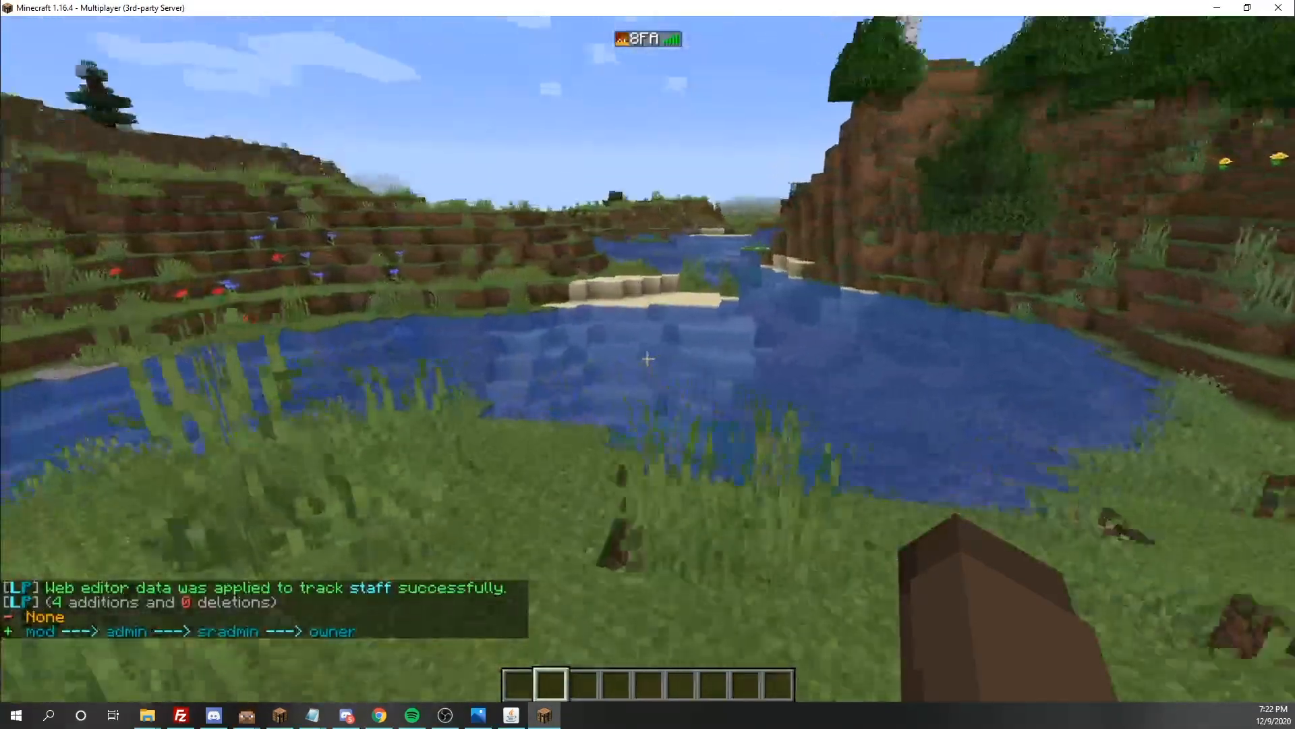
{"action": "key", "text": "space"}
{"action": "key", "text": "space"}
{"action": "key", "text": "w"}
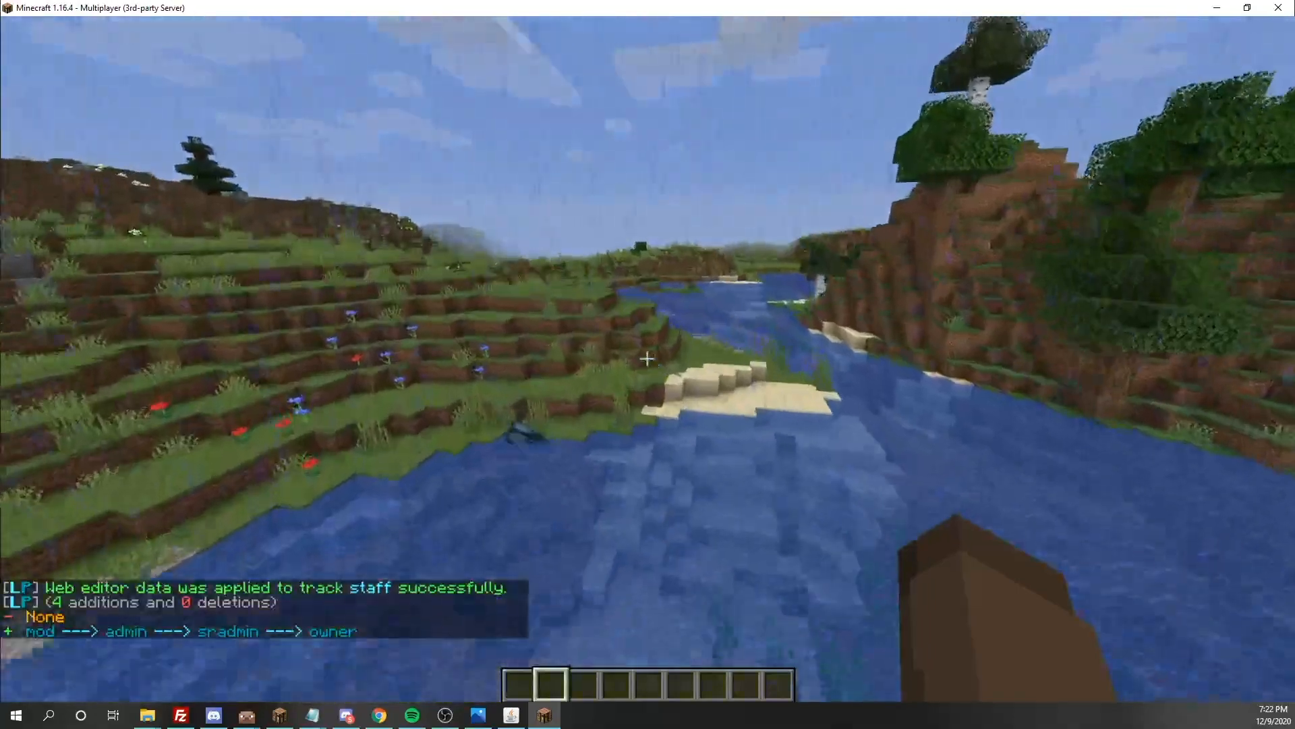
Set the player's own parent group to mod with the /lp user parent set command
{"action": "key", "text": "slash"}
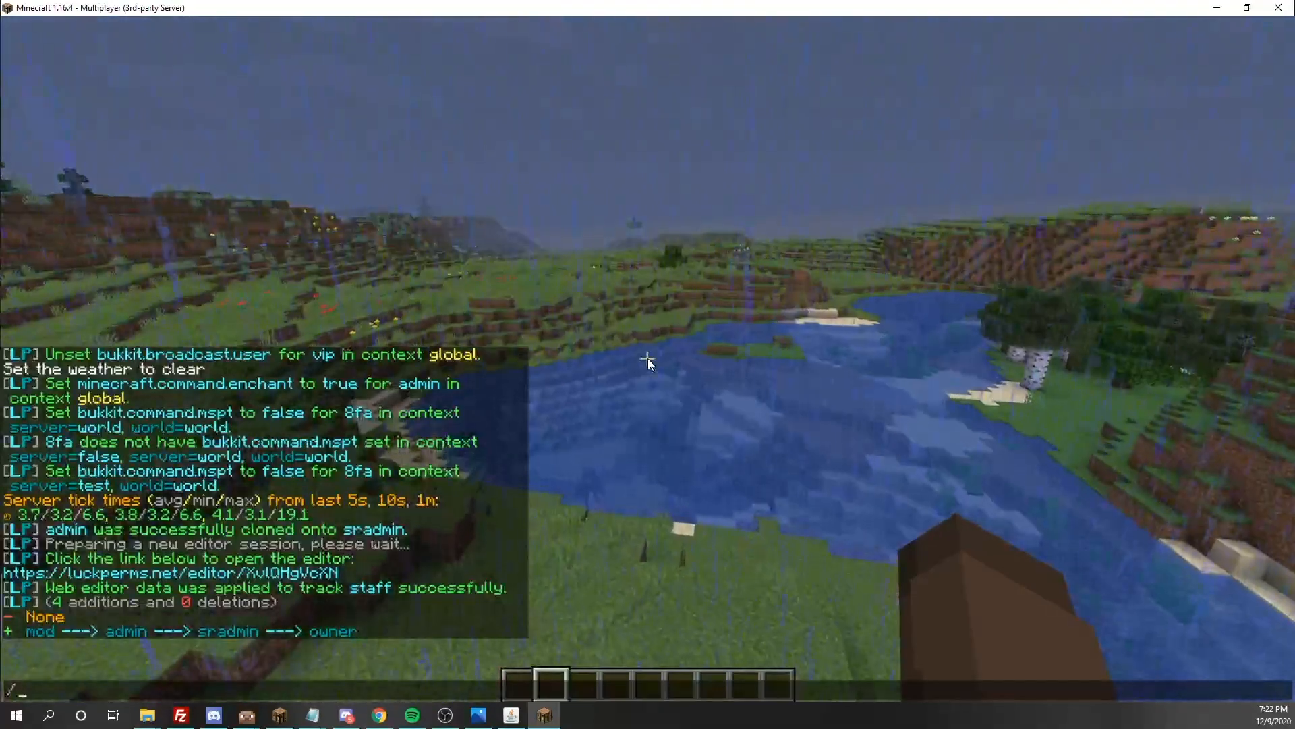
{"action": "type", "text": "lp user p"}
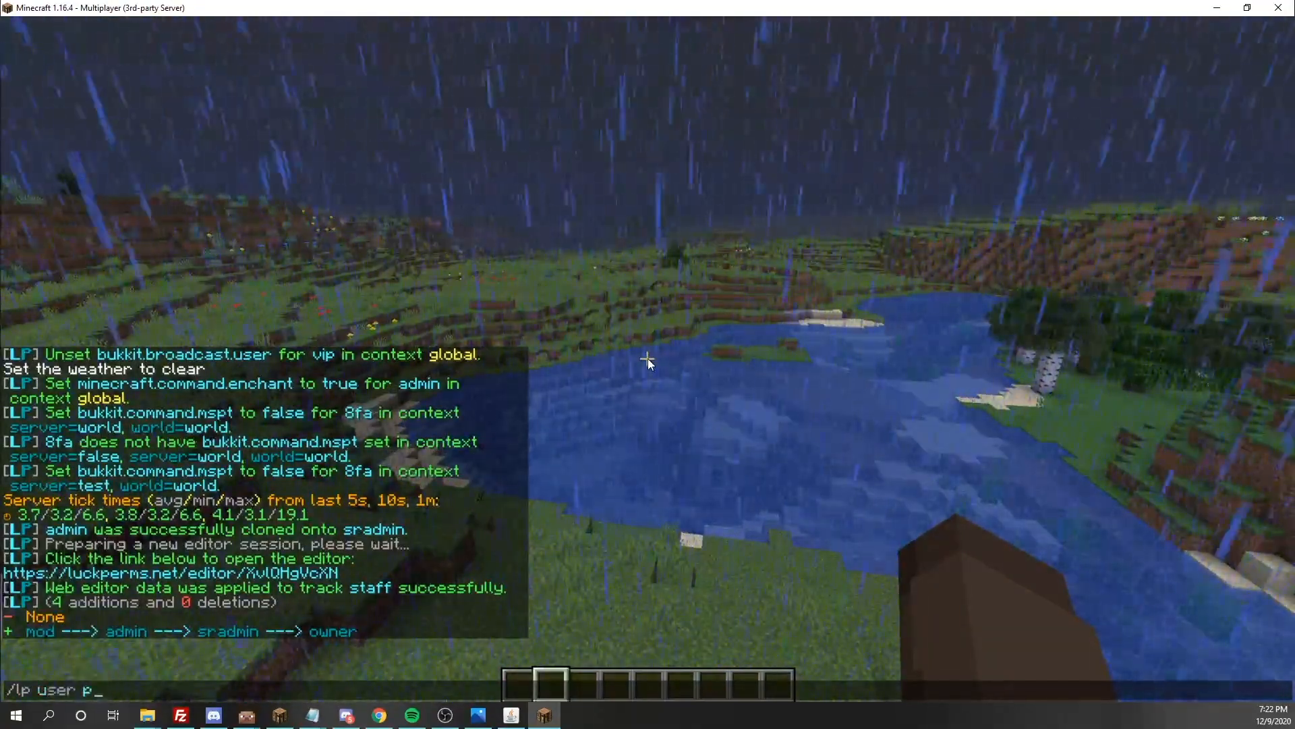
{"action": "key", "text": "BackSpace"}
{"action": "type", "text": "8FA parent"}
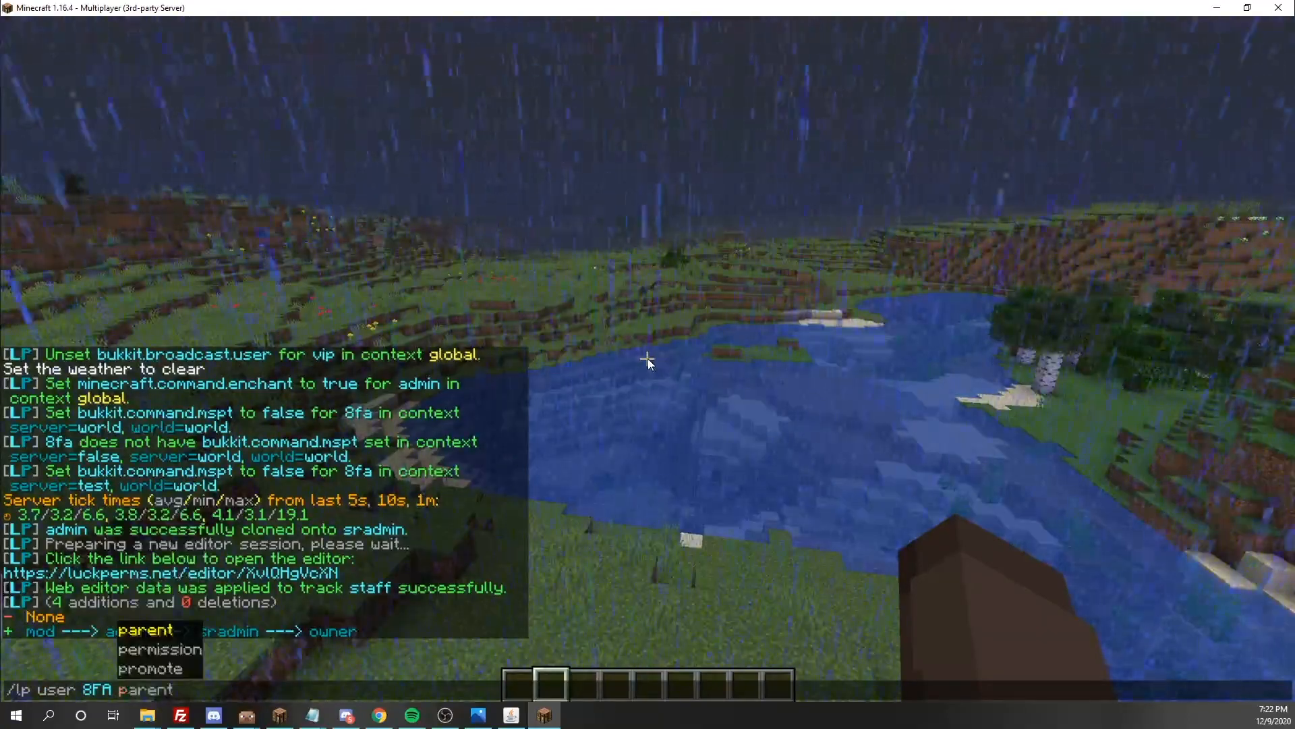
{"action": "type", "text": " see"}
{"action": "key", "text": "BackSpace"}
{"action": "key", "text": "Tab"}
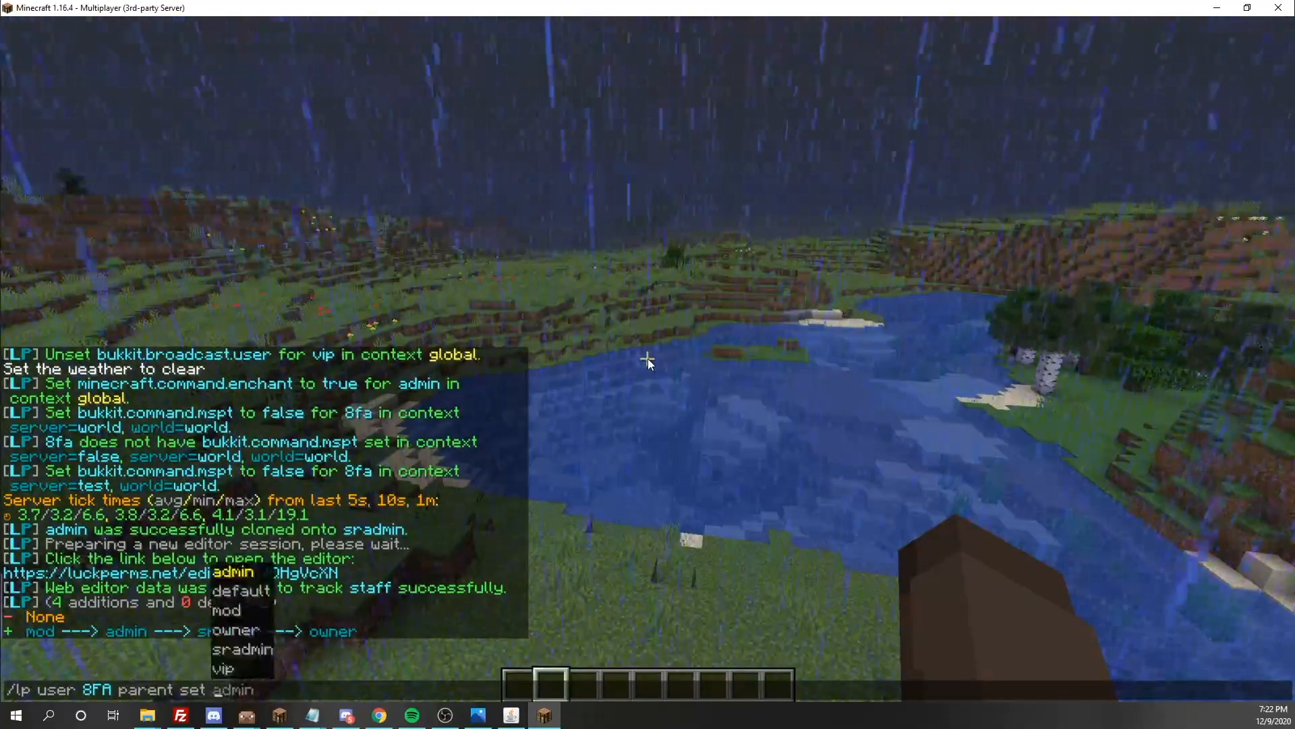
{"action": "key", "text": "Return"}
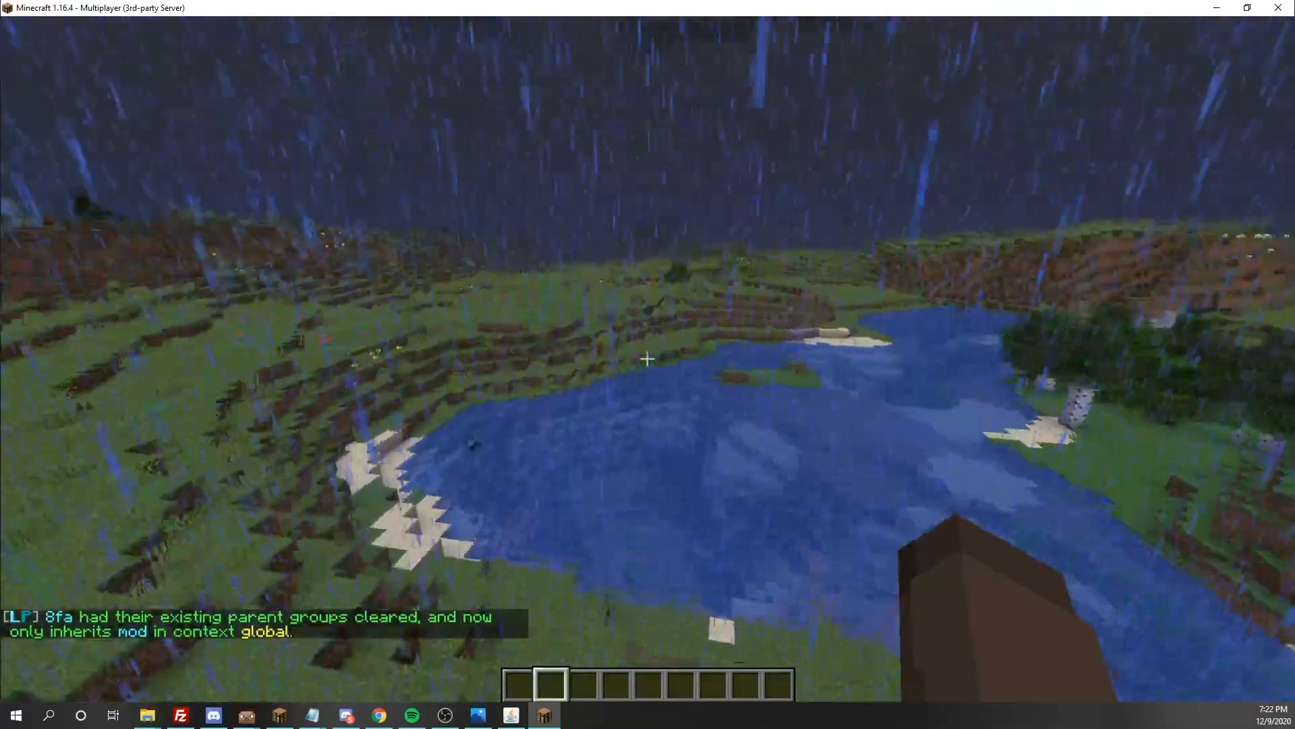
Promote the player along the staff track with the /lp user promote staff command
{"action": "type", "text": "/lp "}
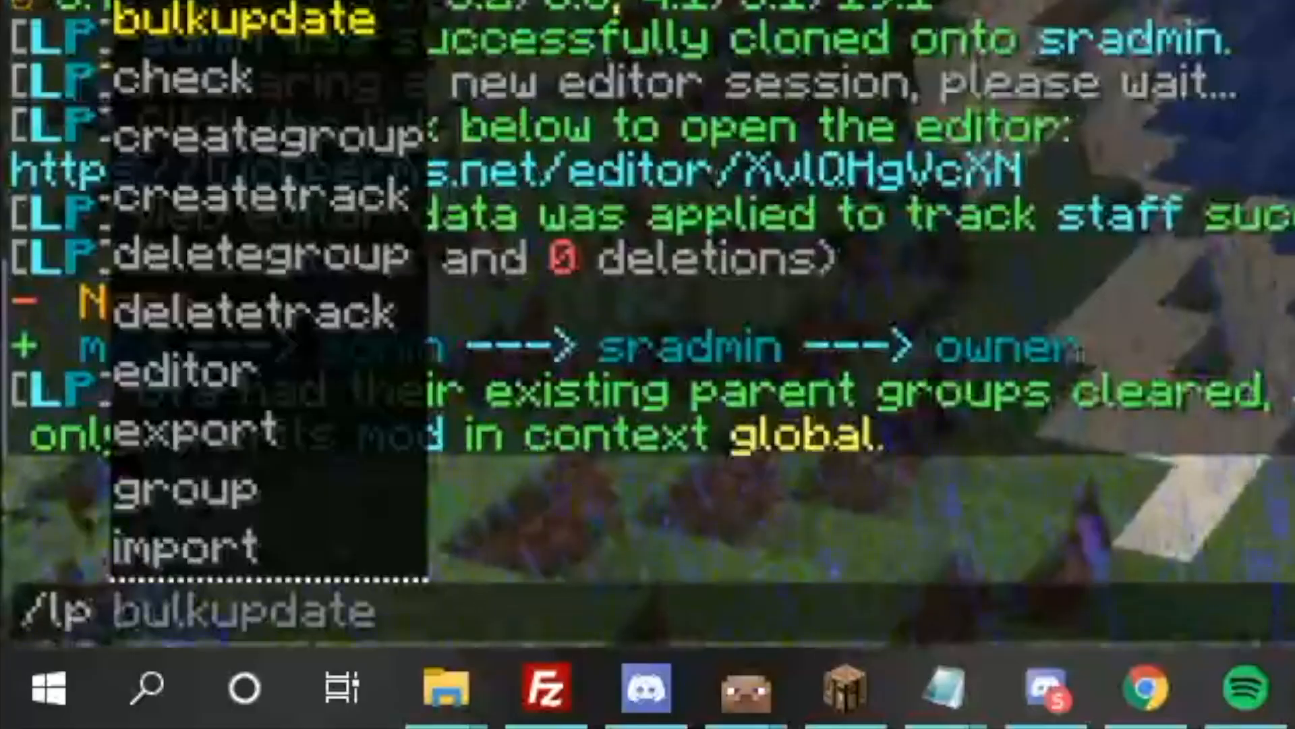
{"action": "type", "text": "user 8FA p"}
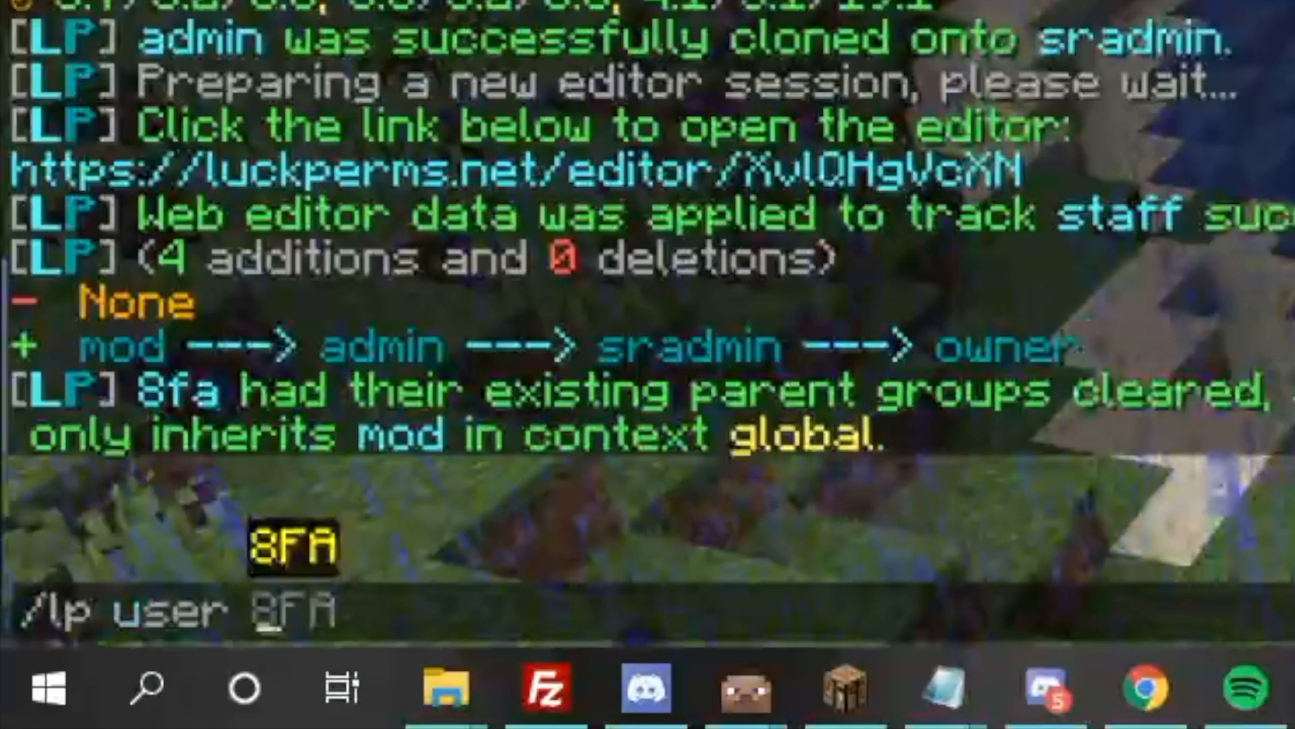
{"action": "key", "text": "BackSpace"}
{"action": "type", "text": "p"}
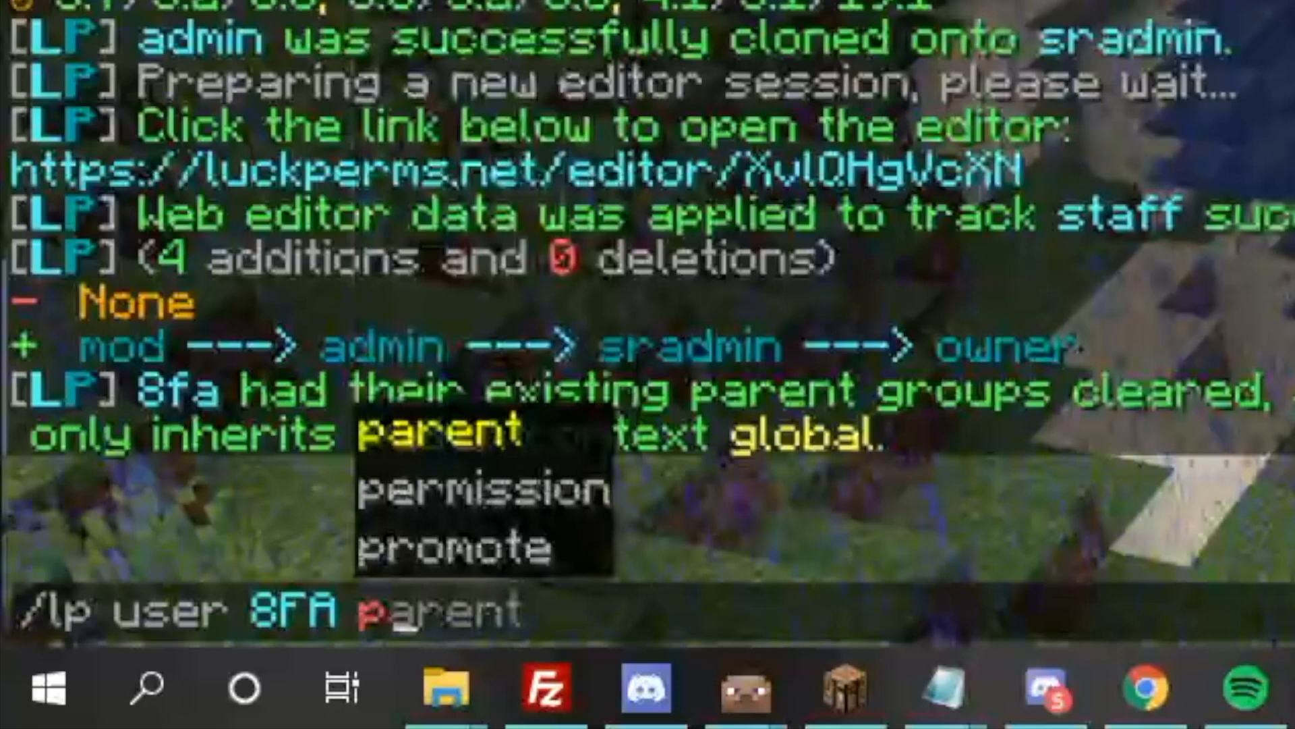
{"action": "key", "text": "Tab"}
{"action": "key", "text": "Tab"}
{"action": "key", "text": "Tab"}
{"action": "key", "text": "Tab"}
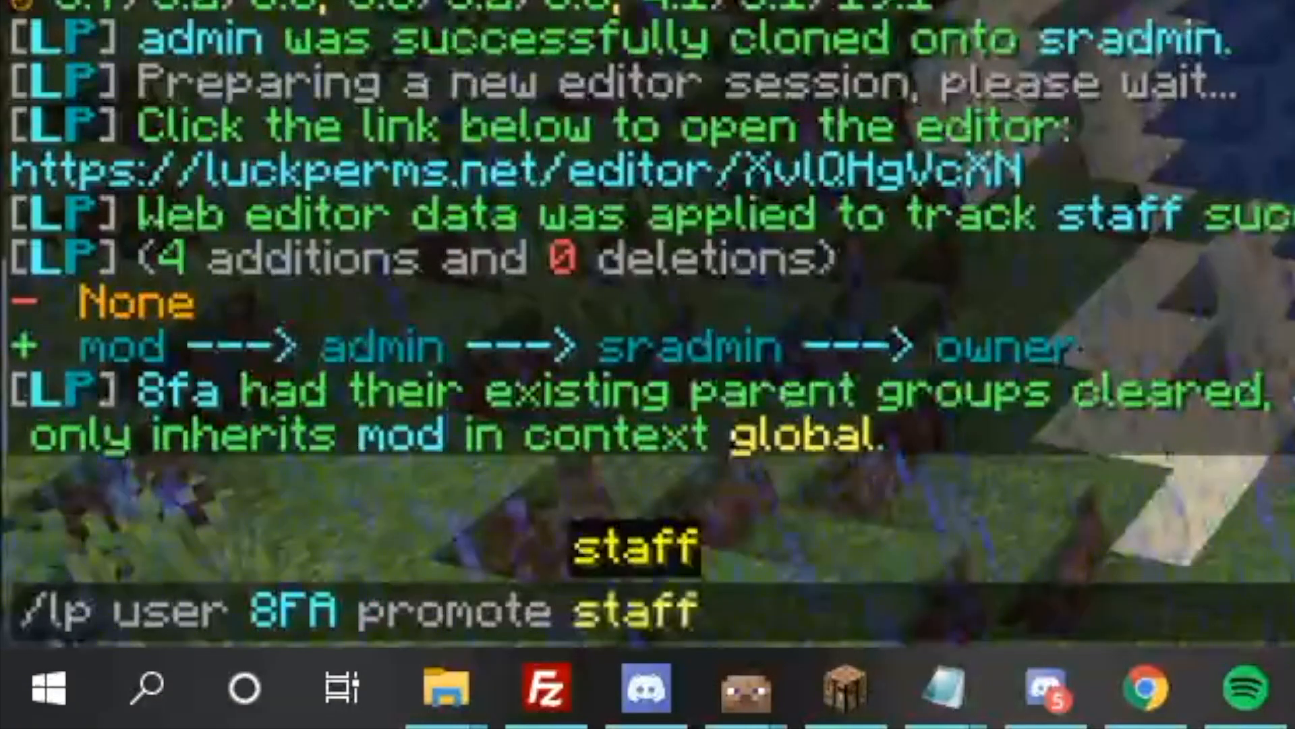
{"action": "key", "text": "BackSpace"}
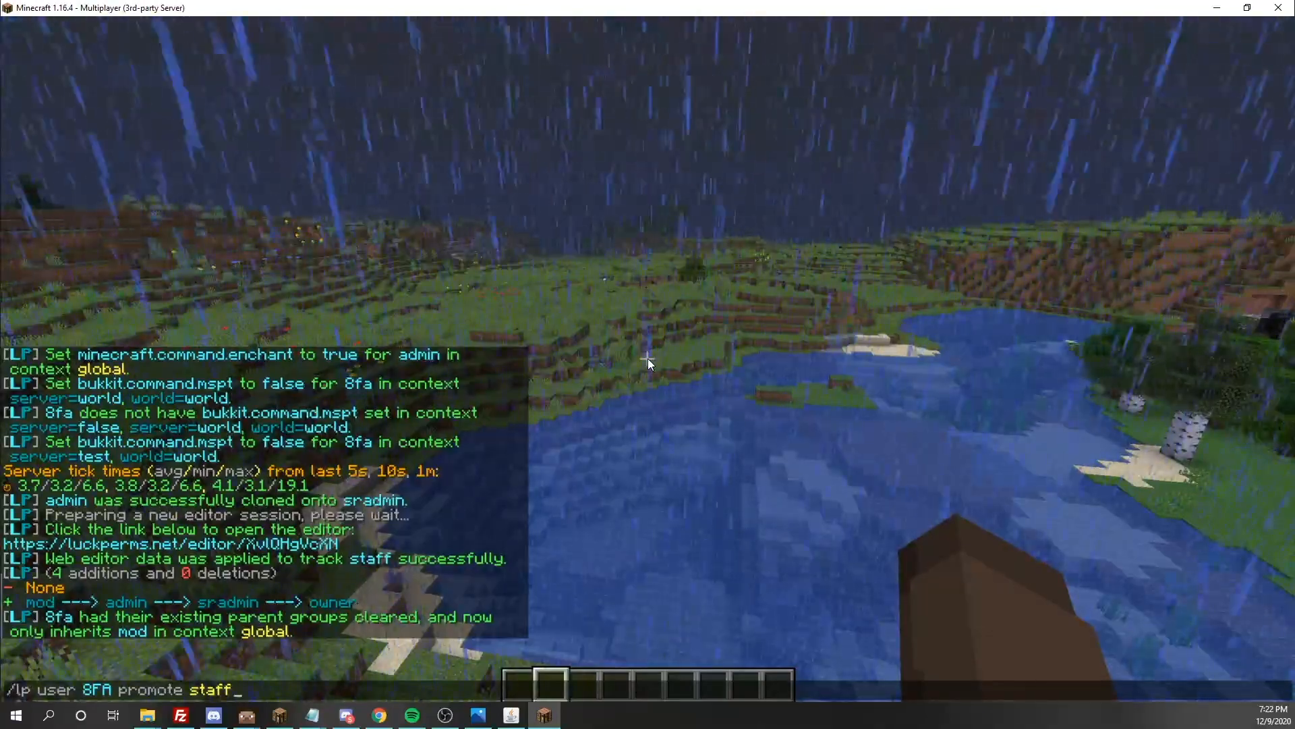
{"action": "key", "text": "Return"}
{"action": "key", "text": "slash"}
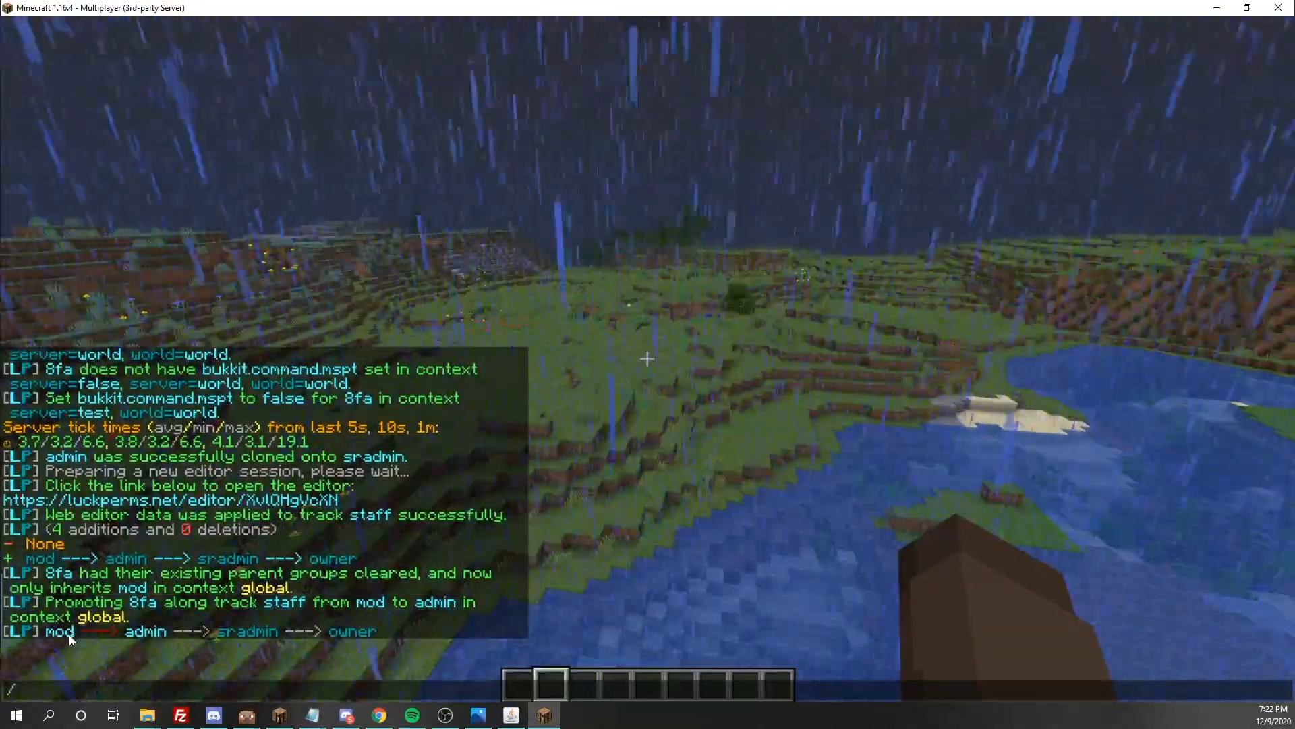
{"action": "key", "text": "Escape"}
Rerun the previous promote command to move the player one more rank up the staff track
{"action": "key", "text": "t"}
{"action": "key", "text": "Up"}
{"action": "key", "text": "Return"}
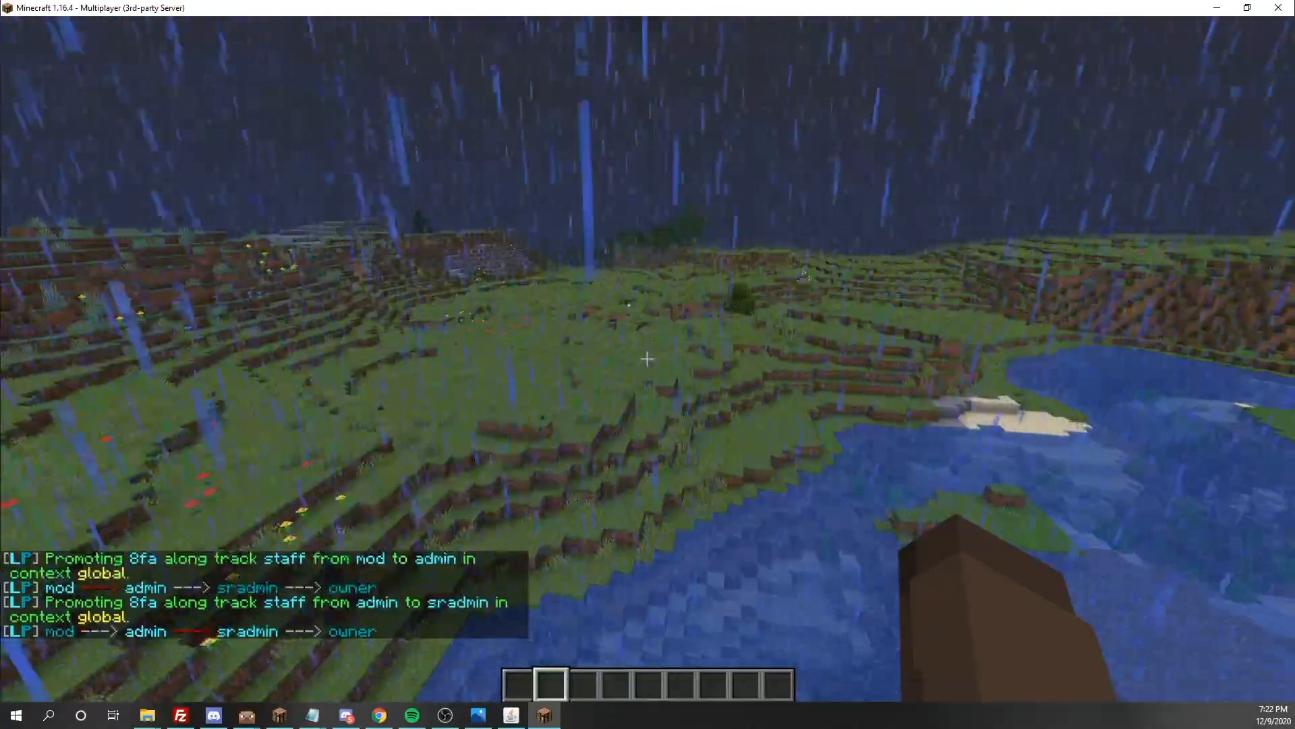
{"action": "key", "text": "slash"}
{"action": "key", "text": "Escape"}
List the player's current parent groups with the /lp user parent info command
{"action": "key", "text": "slash"}
{"action": "type", "text": "lp"}
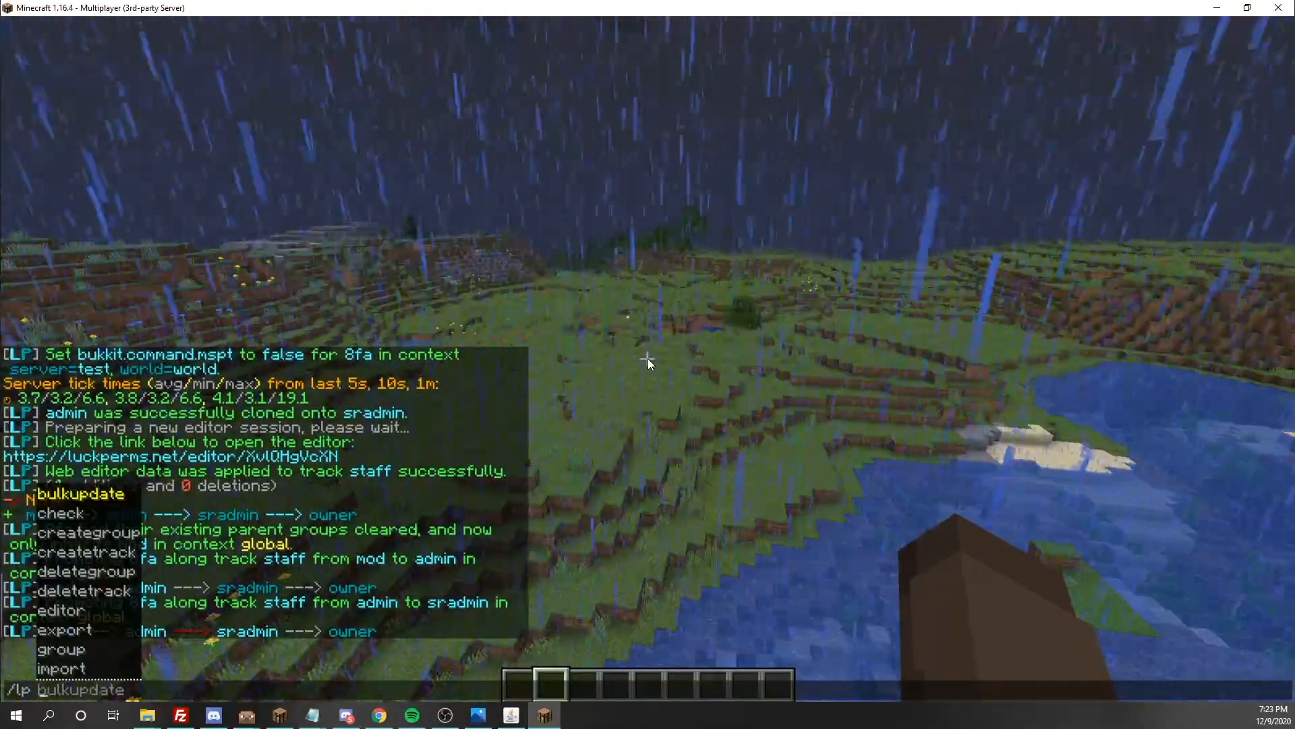
{"action": "type", "text": " user 8FA"}
{"action": "key", "text": "Tab"}
{"action": "type", "text": "parent"}
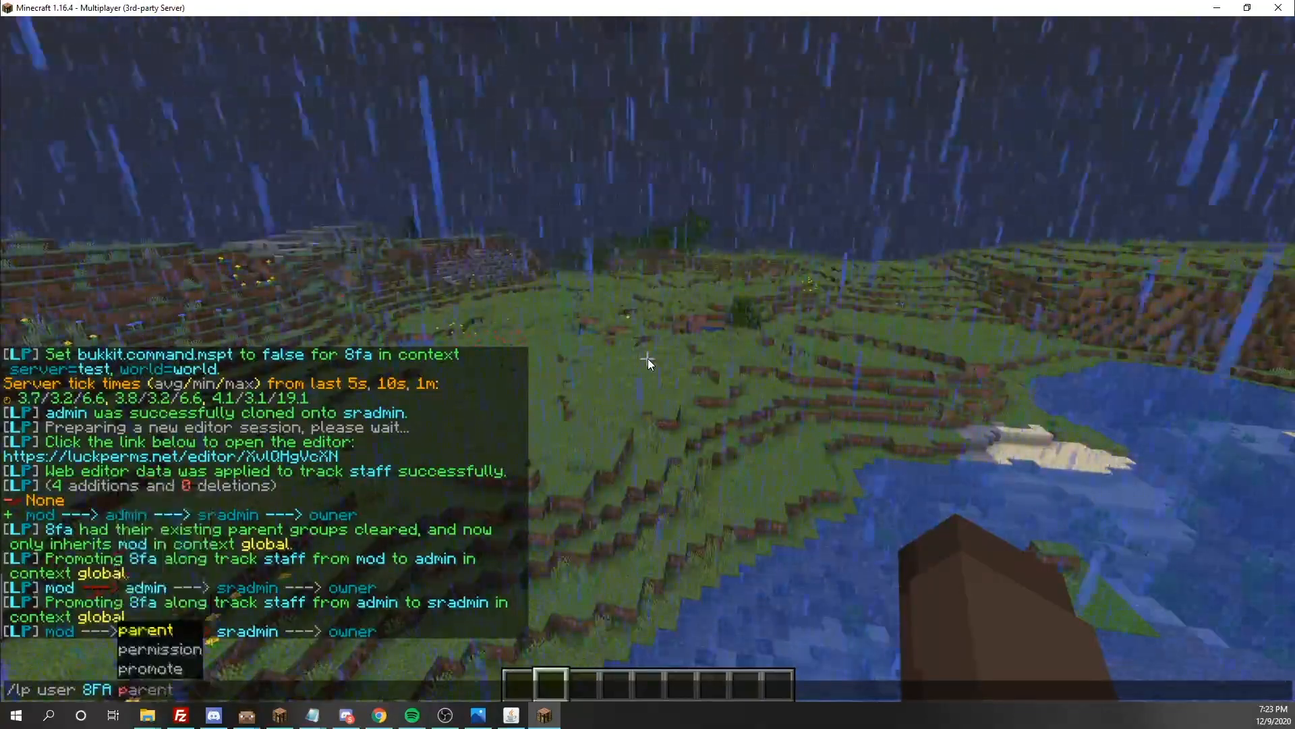
{"action": "type", "text": " info"}
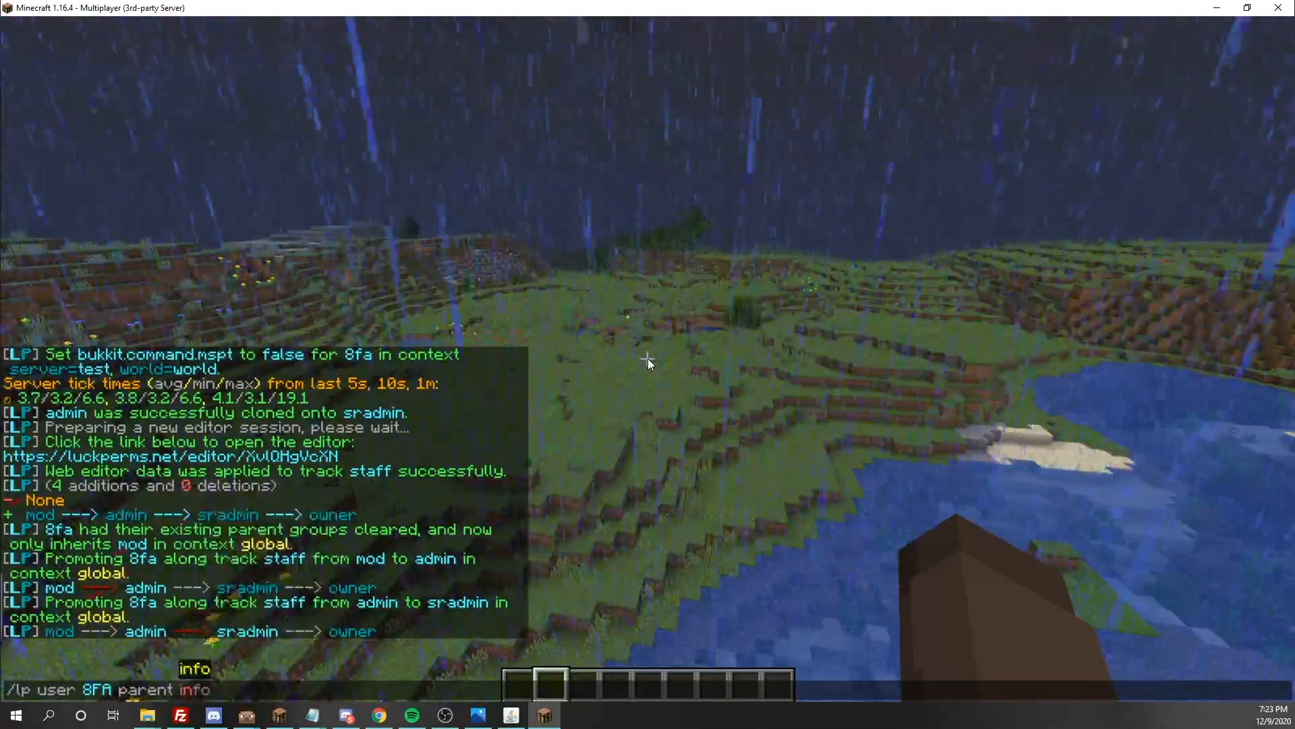
{"action": "key", "text": "Return"}
{"action": "key", "text": "slash"}
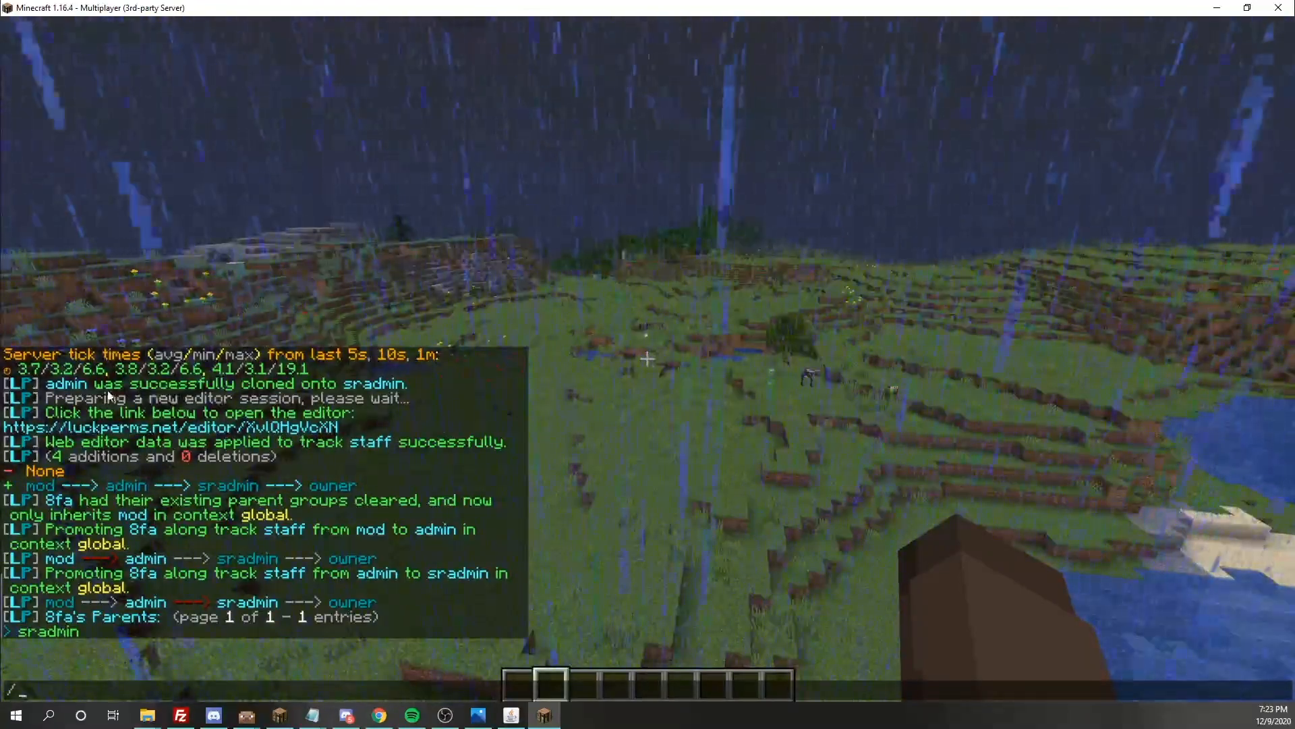
{"action": "key", "text": "Escape"}
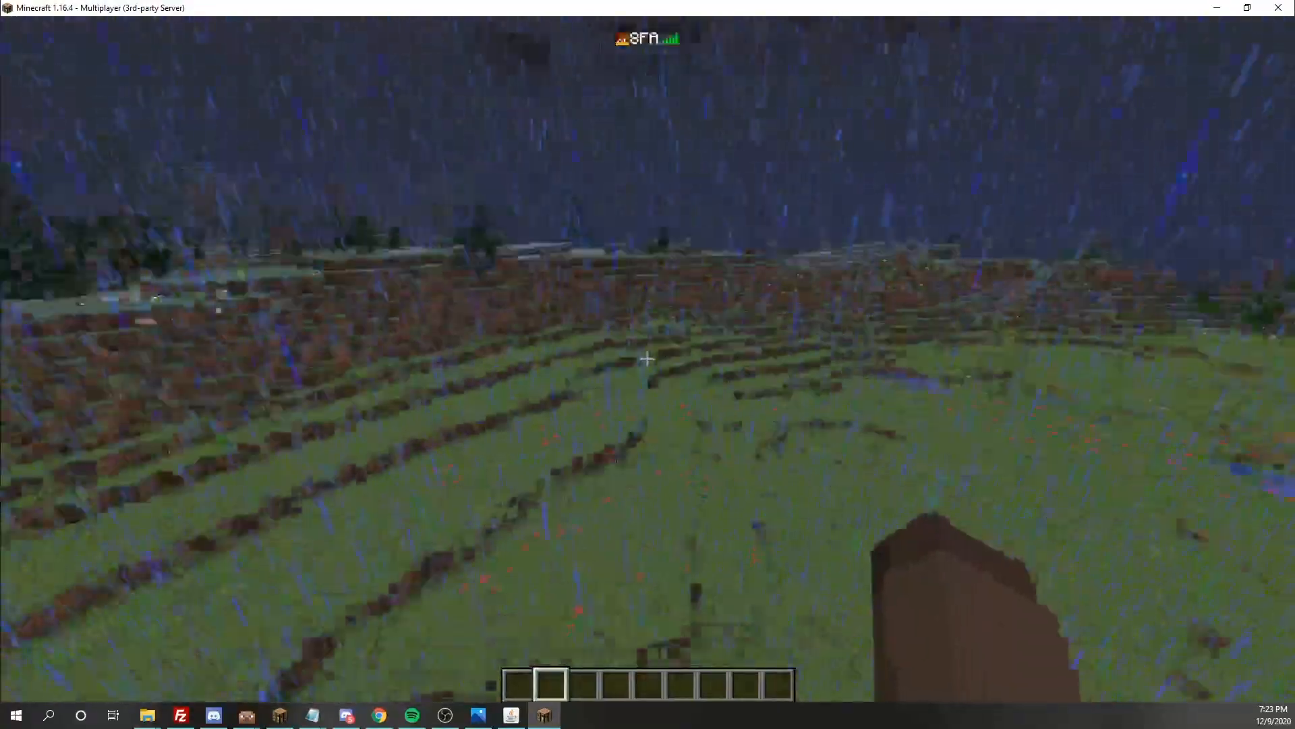
{"action": "key", "text": "w"}
{"action": "key", "text": "Tab"}
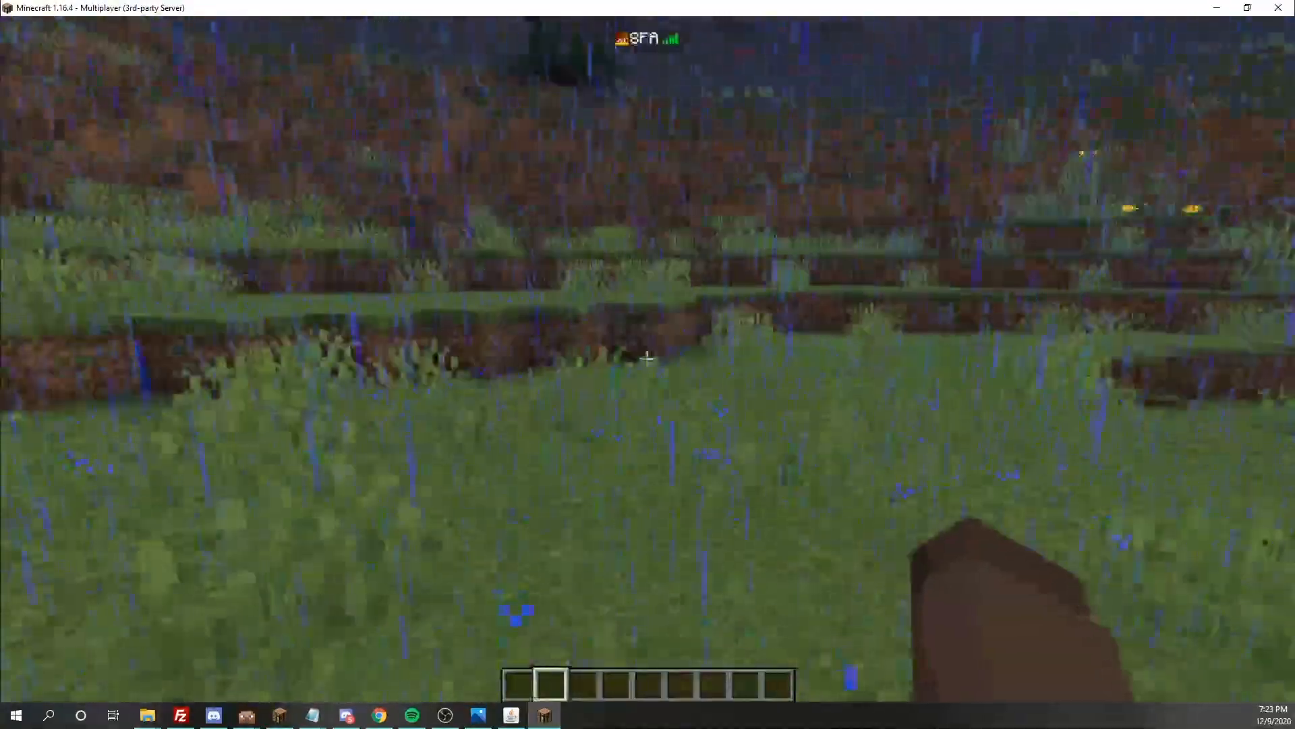
Demote the player one rank along the staff track with the /lp user demote staff command
{"action": "key", "text": "t"}
{"action": "key", "text": "Up"}
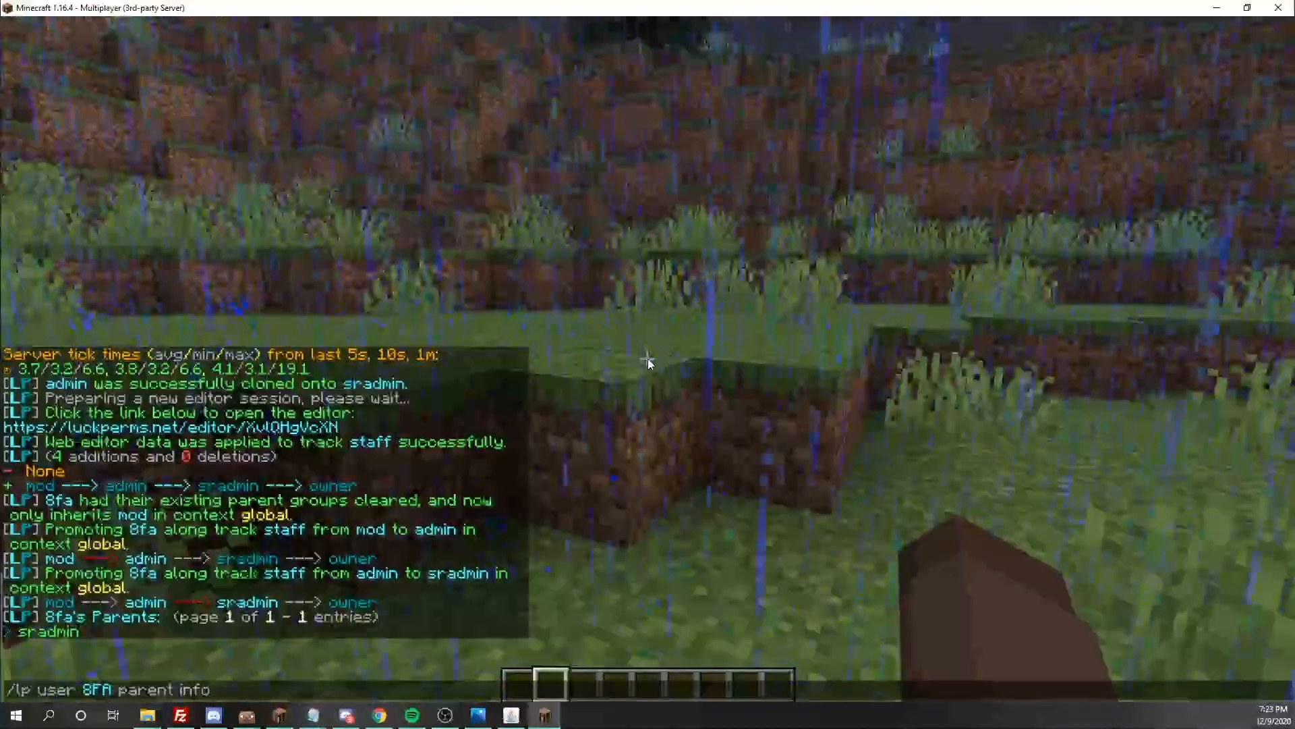
{"action": "key", "text": "BackSpace"}
{"action": "key", "text": "BackSpace"}
{"action": "key", "text": "BackSpace"}
{"action": "key", "text": "BackSpace"}
{"action": "key", "text": "BackSpace"}
{"action": "key", "text": "BackSpace"}
{"action": "key", "text": "BackSpace"}
{"action": "key", "text": "BackSpace"}
{"action": "key", "text": "BackSpace"}
{"action": "key", "text": "BackSpace"}
{"action": "key", "text": "BackSpace"}
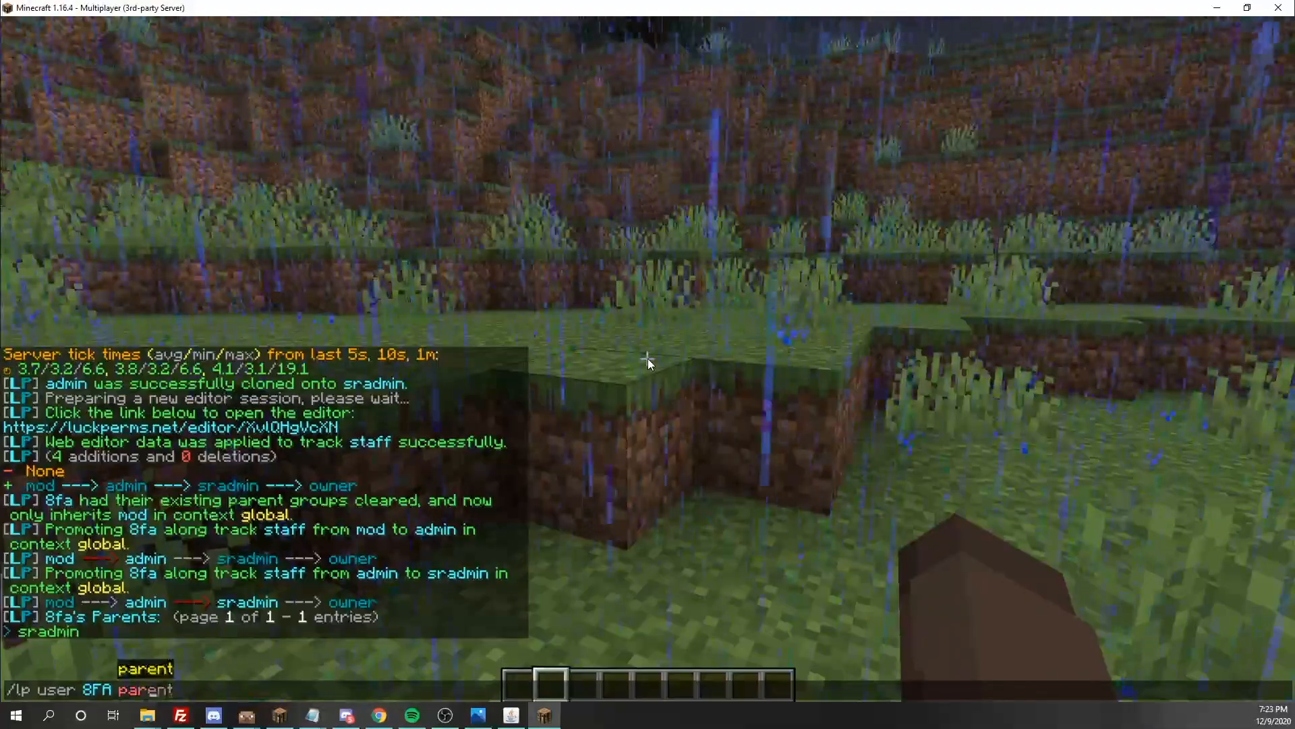
{"action": "key", "text": "Tab"}
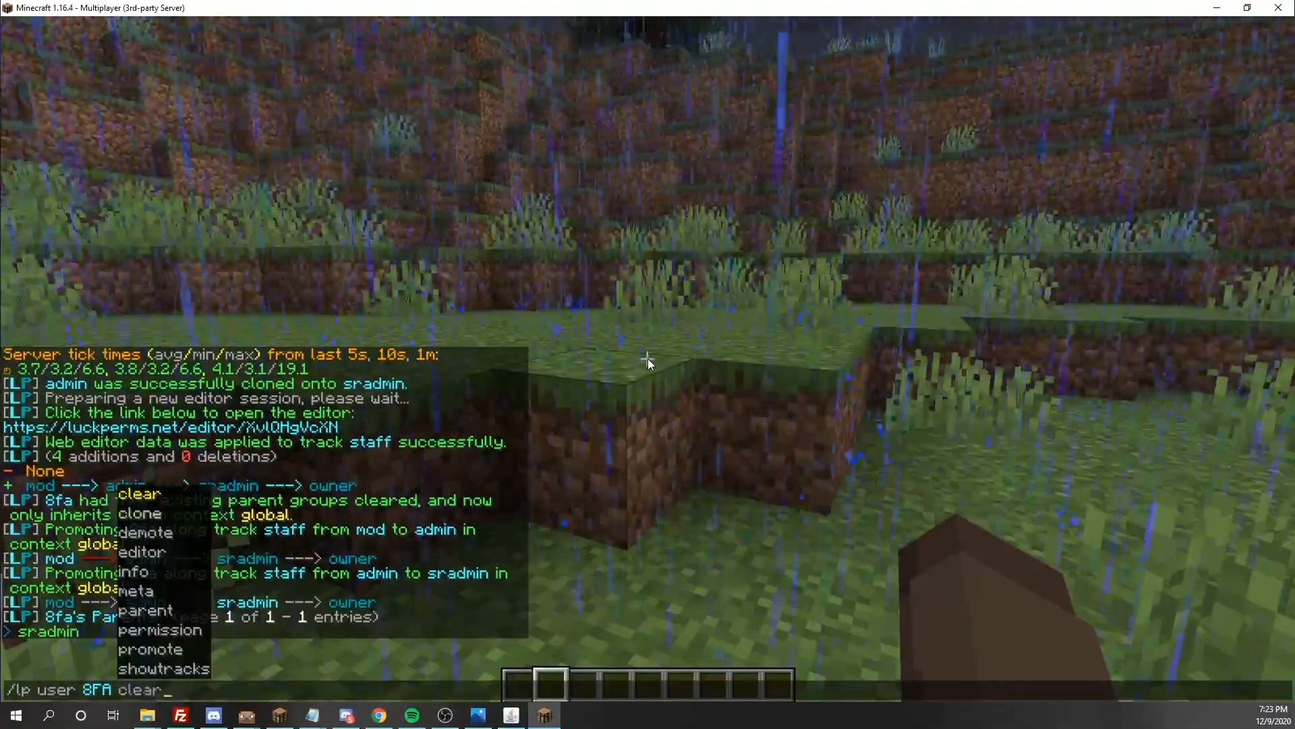
{"action": "key", "text": "Tab"}
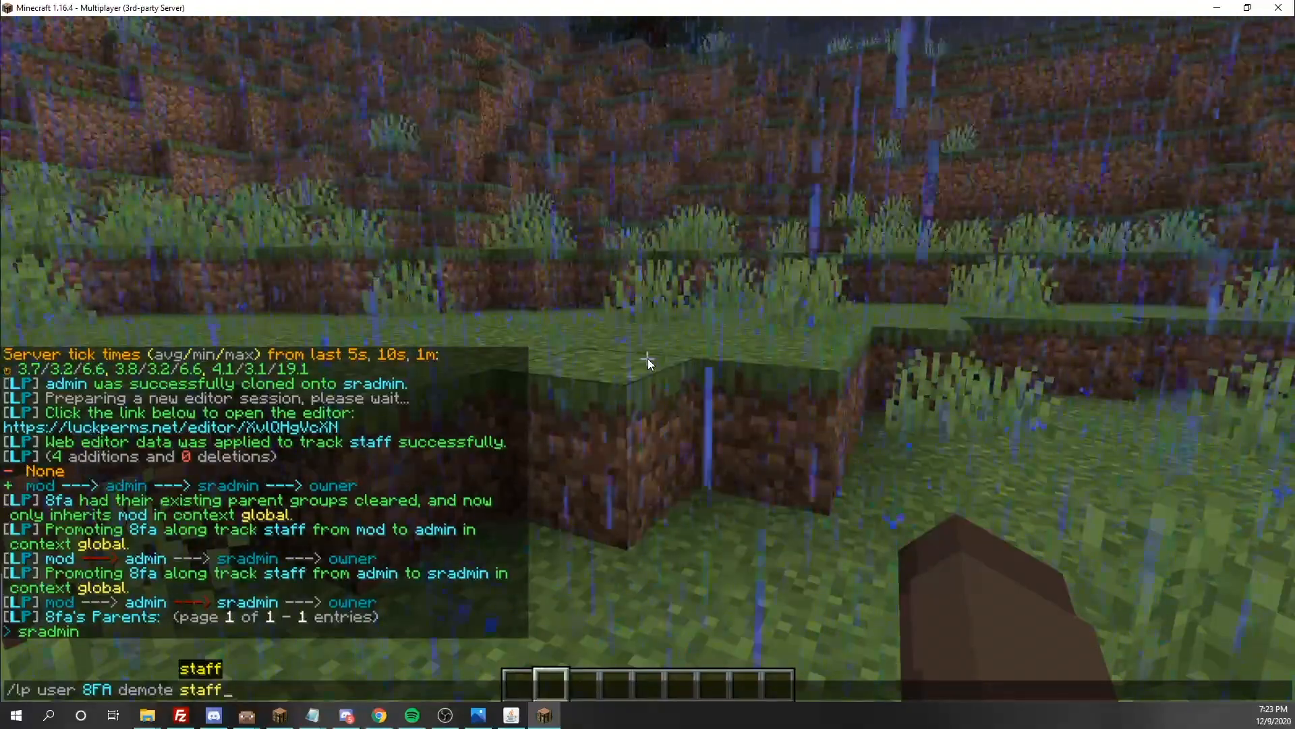
{"action": "key", "text": "Return"}
{"action": "key", "text": "w"}
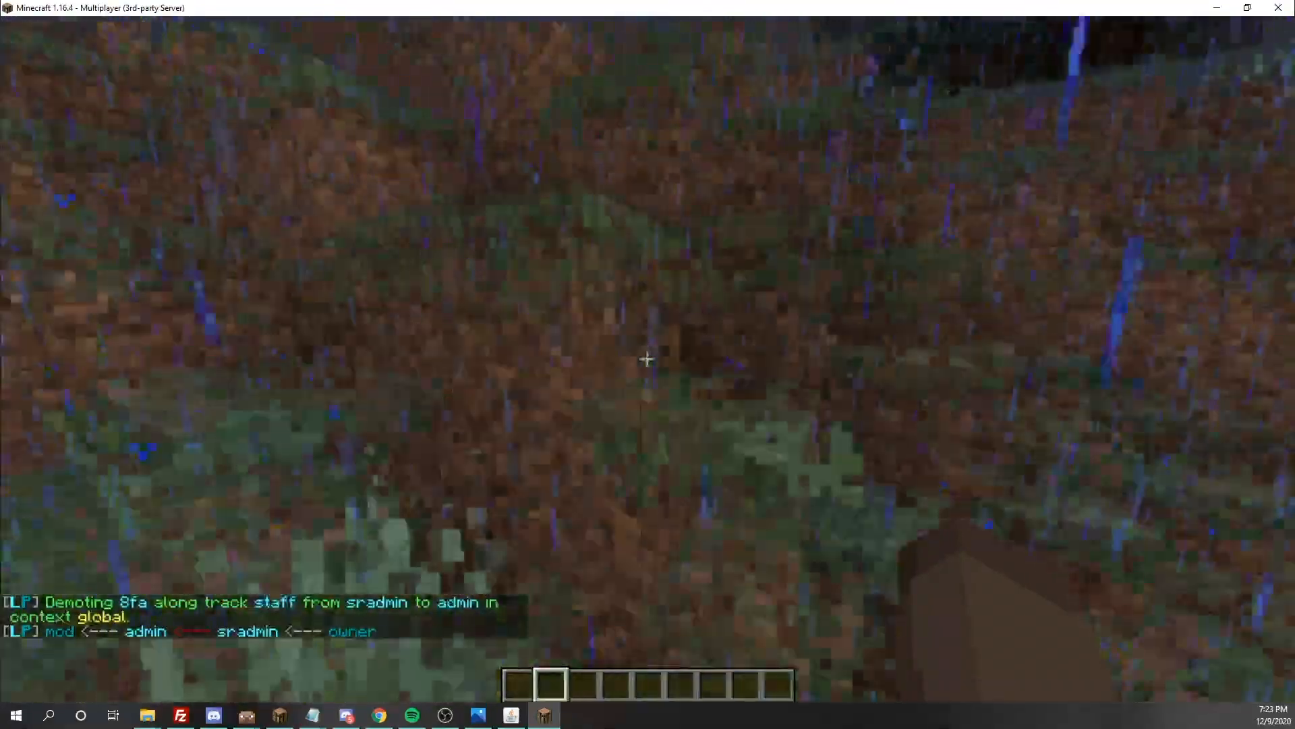
{"action": "key", "text": "slash"}
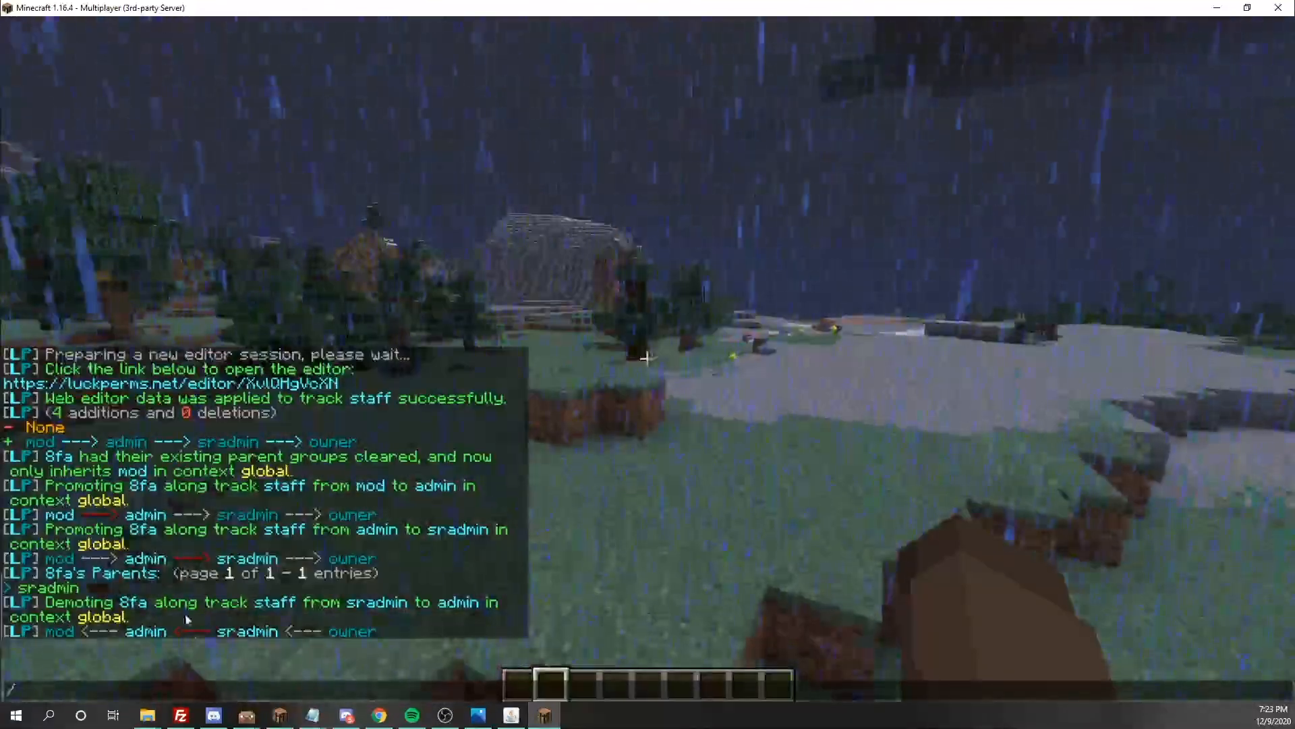
{"action": "key", "text": "Escape"}
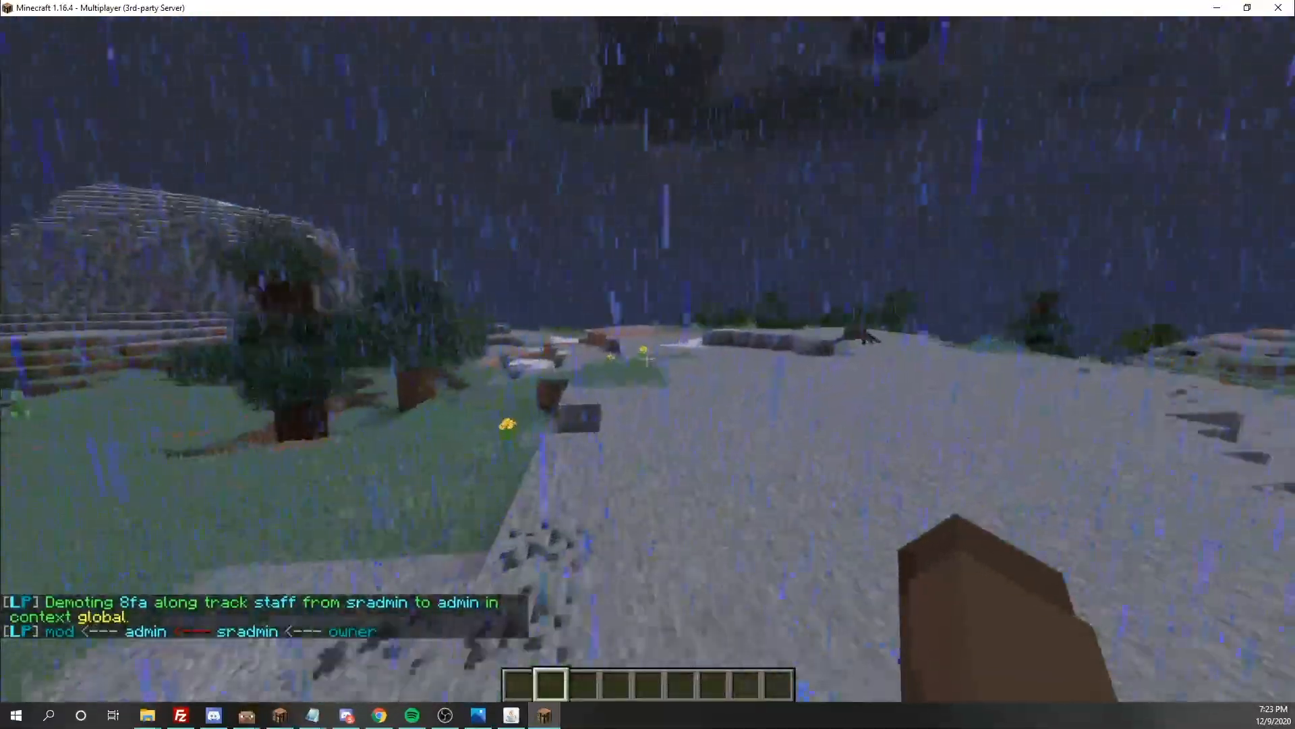
{"action": "key", "text": "w"}
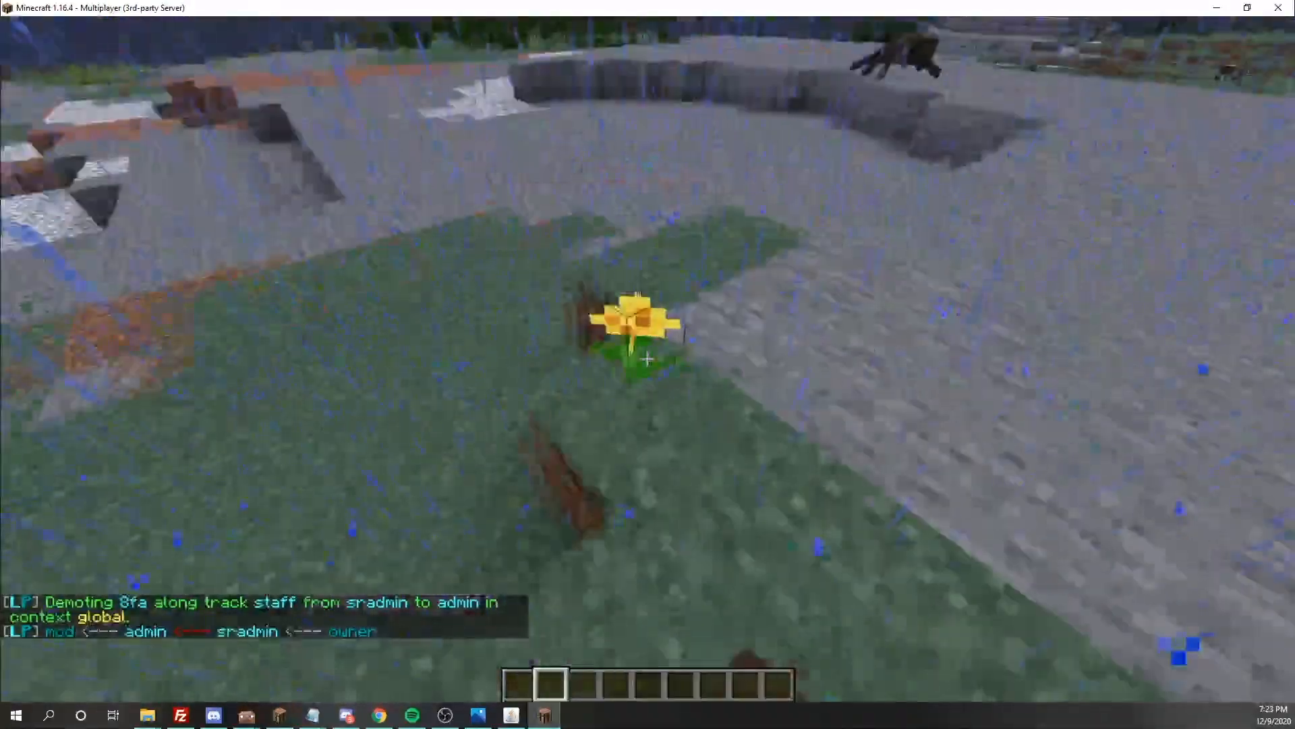
{"action": "key", "text": "w"}
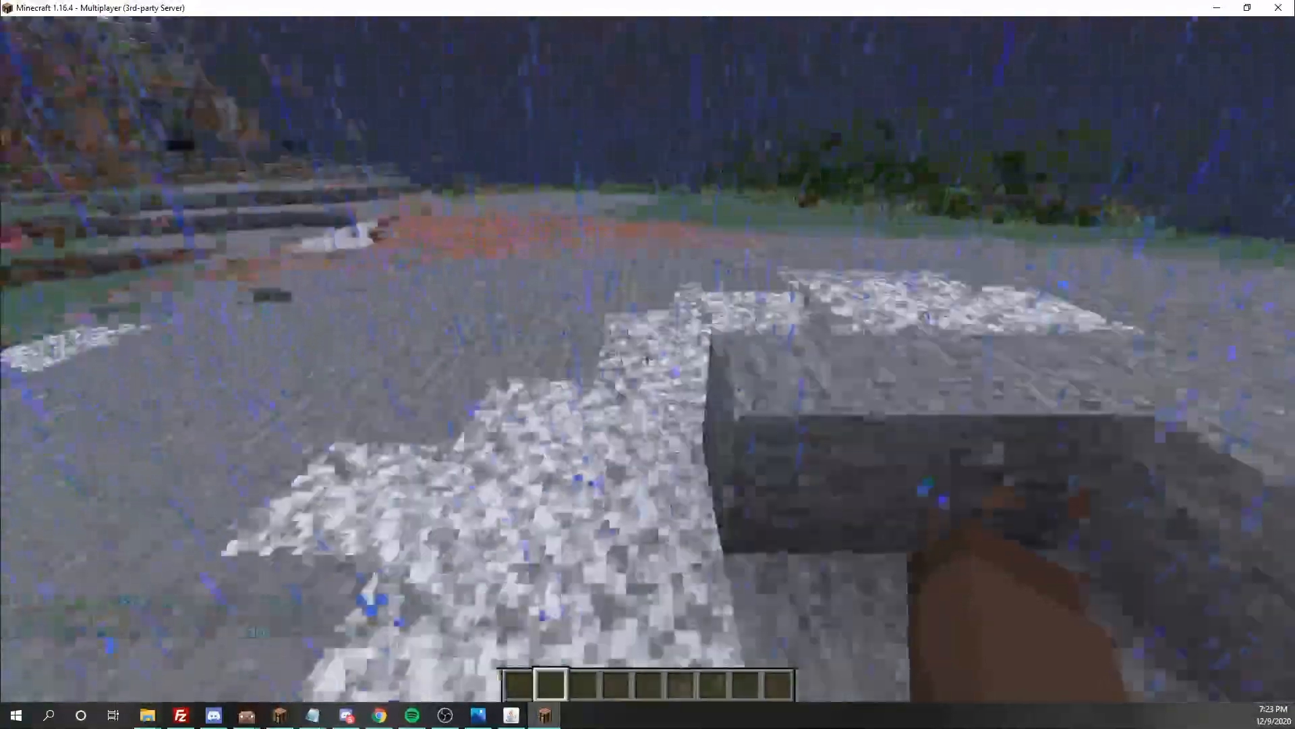
{"action": "key", "text": "w"}
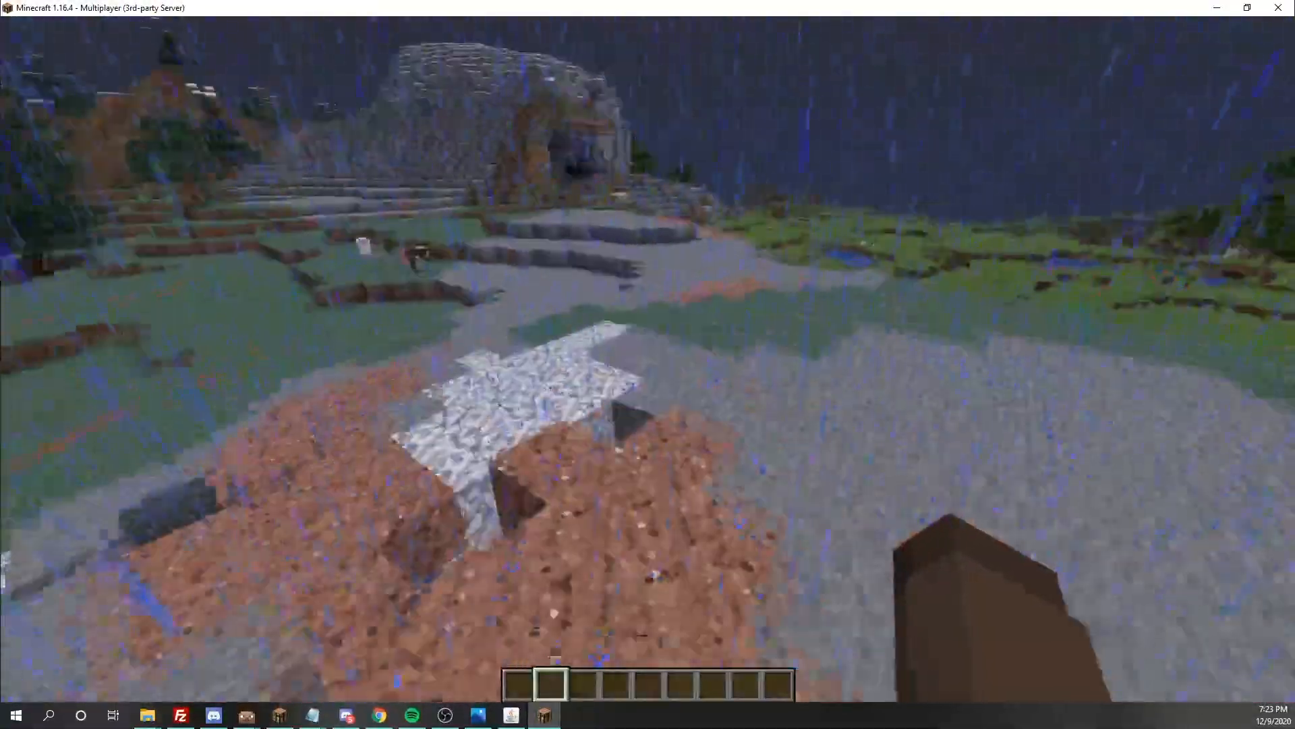
{"action": "key", "text": "w"}
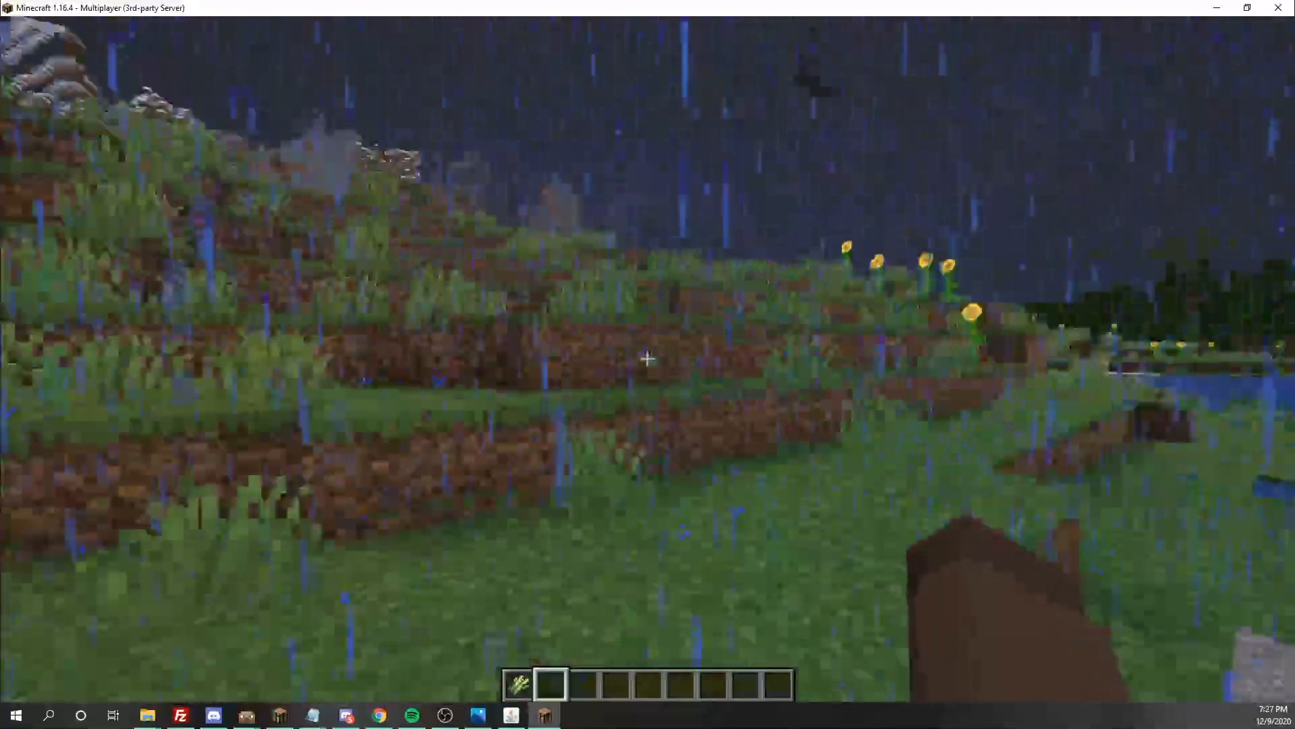
{"action": "key", "text": "w"}
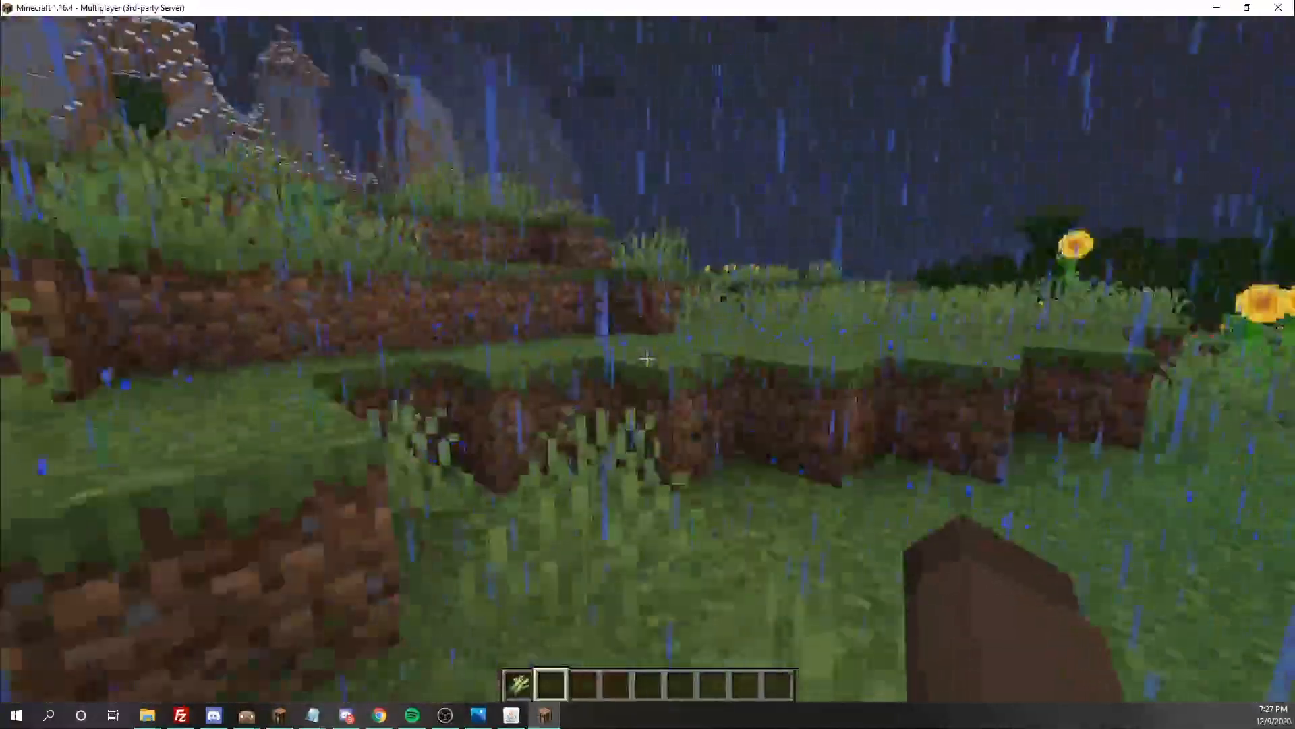
{"action": "key", "text": "w"}
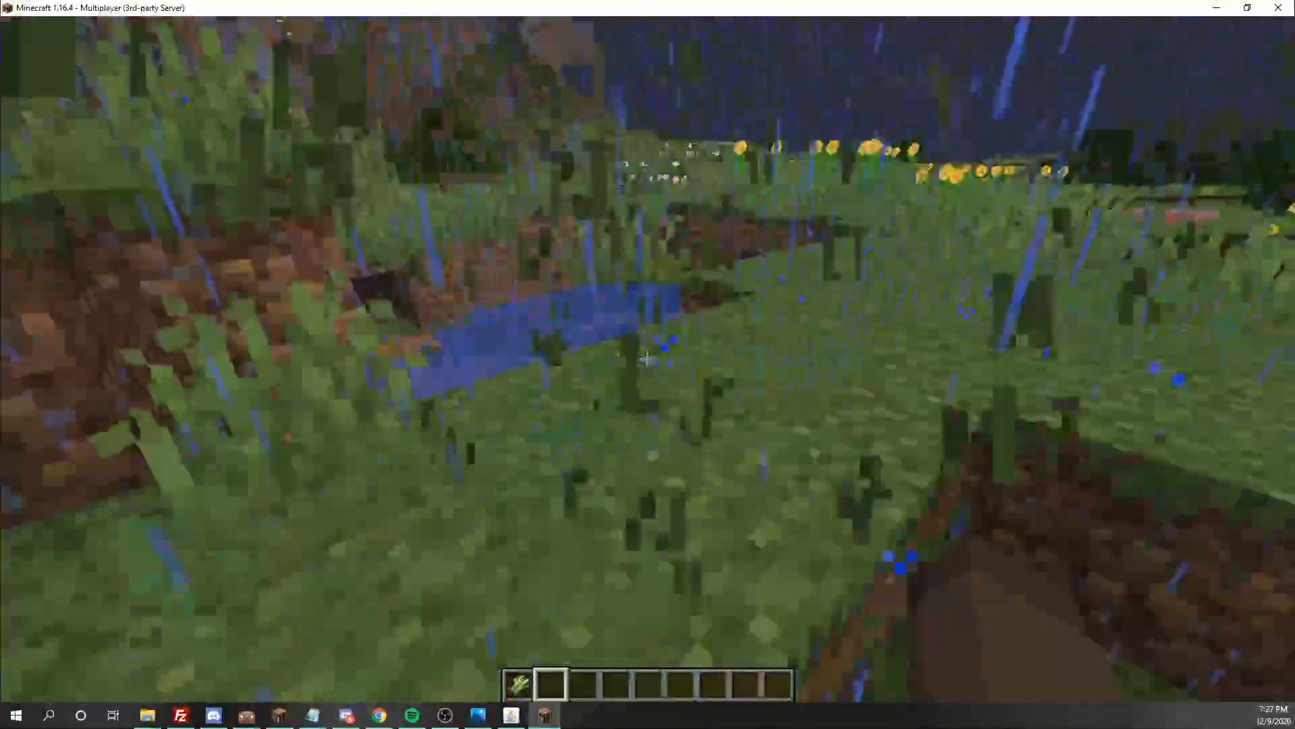
{"action": "key", "text": "w"}
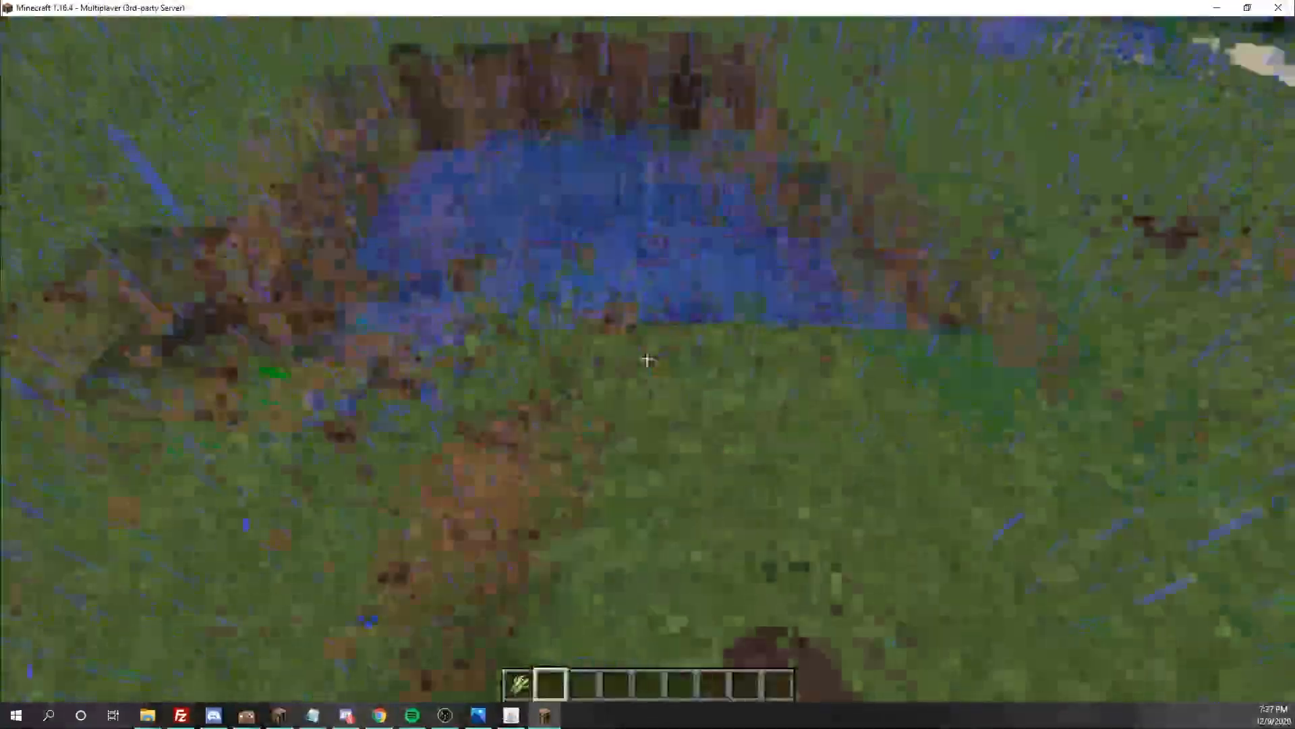
{"action": "left_click", "coordinate": [647, 359]}
{"action": "key", "text": "w"}
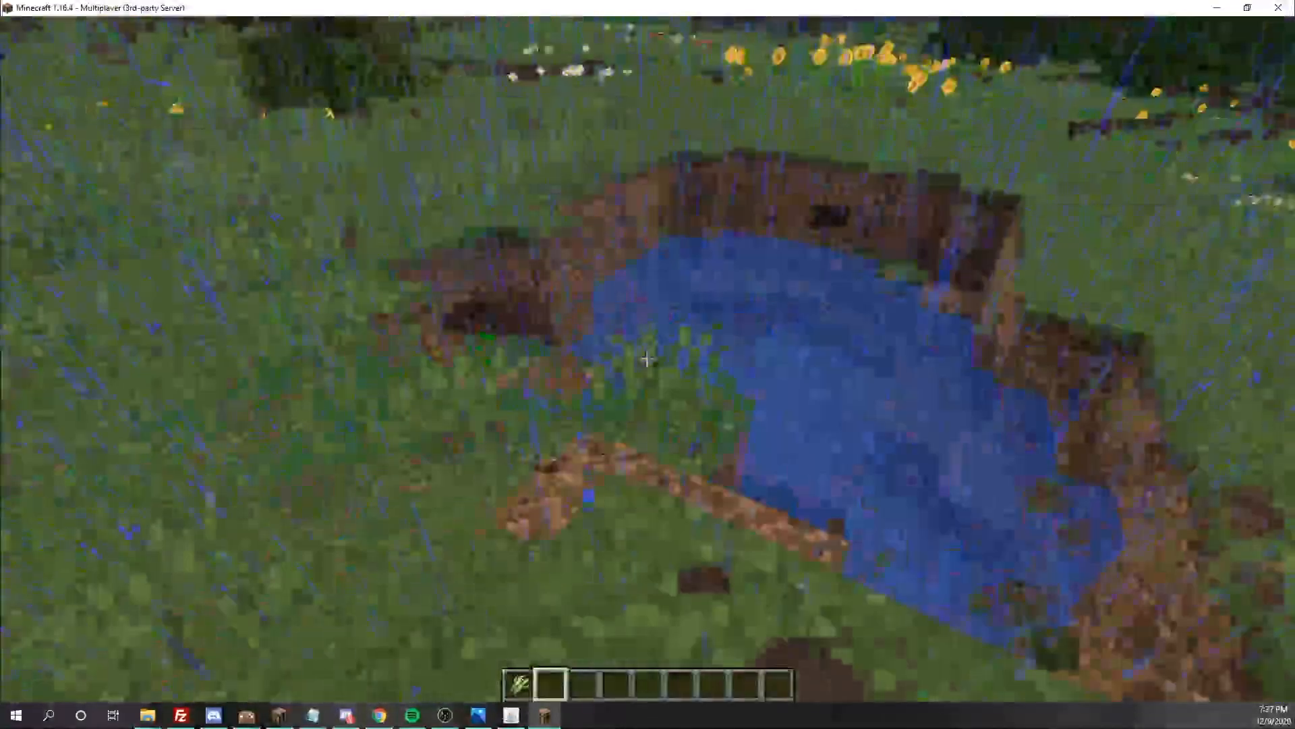
{"action": "left_click", "coordinate": [647, 359]}
{"action": "key", "text": "w"}
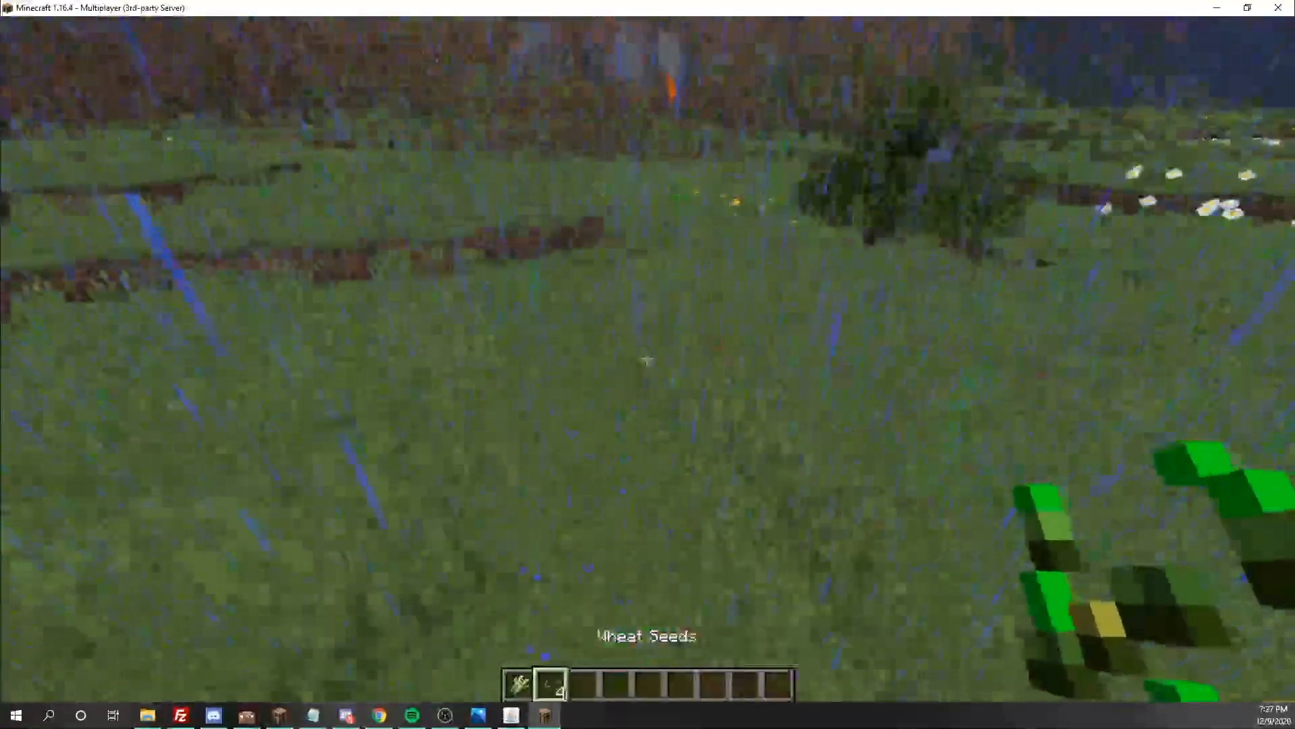
{"action": "left_click", "coordinate": [647, 358]}
{"action": "key", "text": "w"}
{"action": "key", "text": "q"}
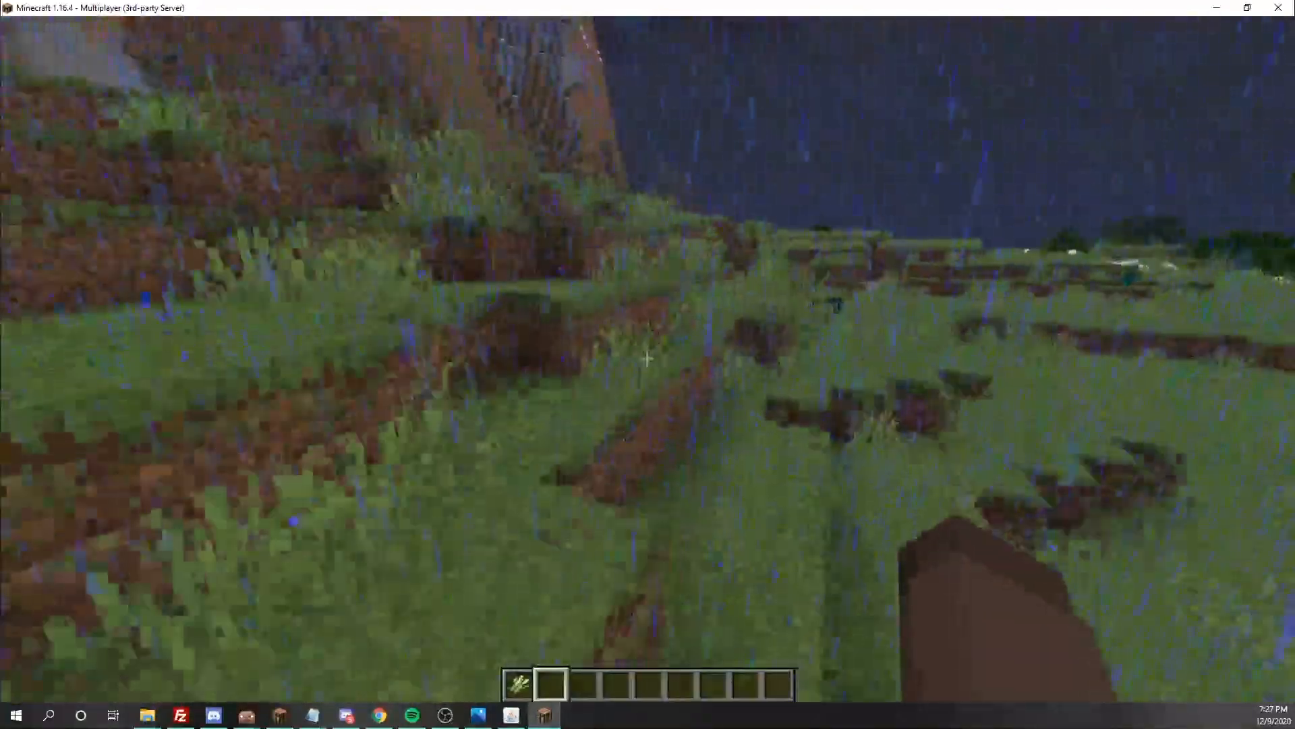
{"action": "key", "text": "w"}
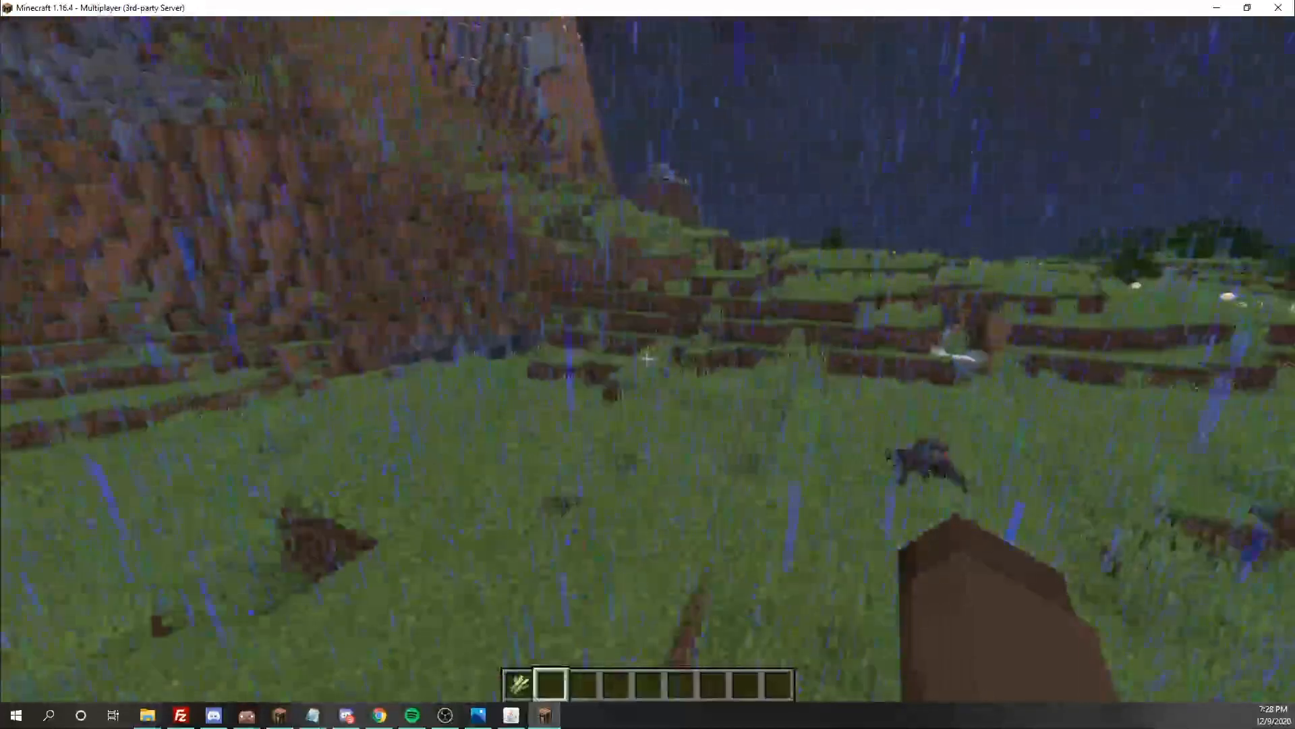
{"action": "key", "text": "w"}
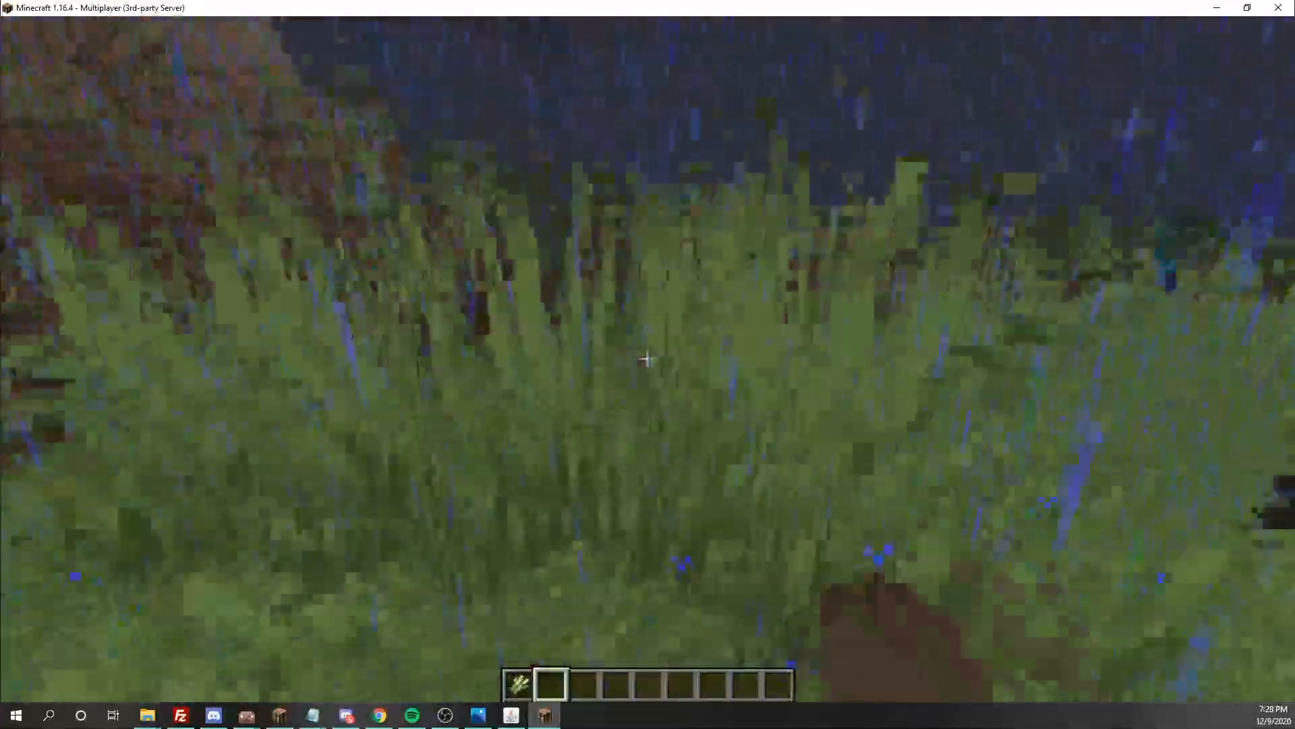
{"action": "key", "text": "w"}
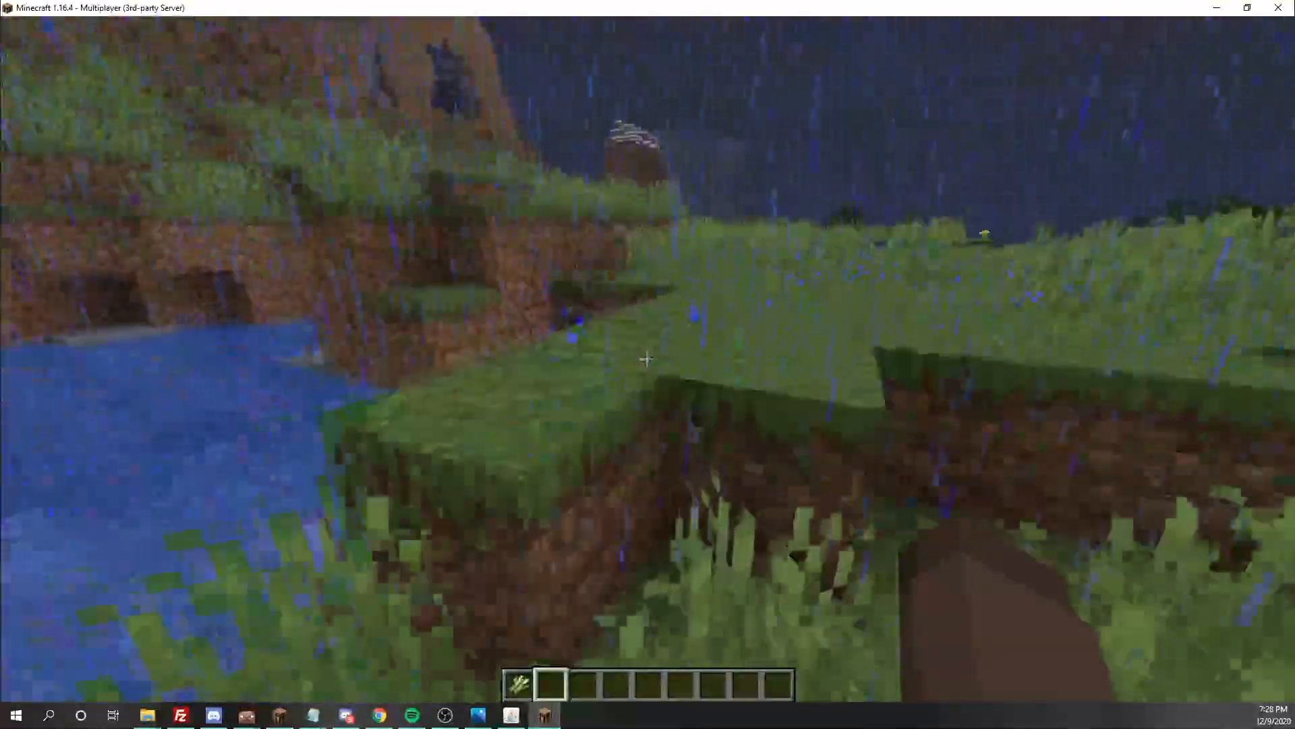
{"action": "key", "text": "w"}
{"action": "key", "text": "space"}
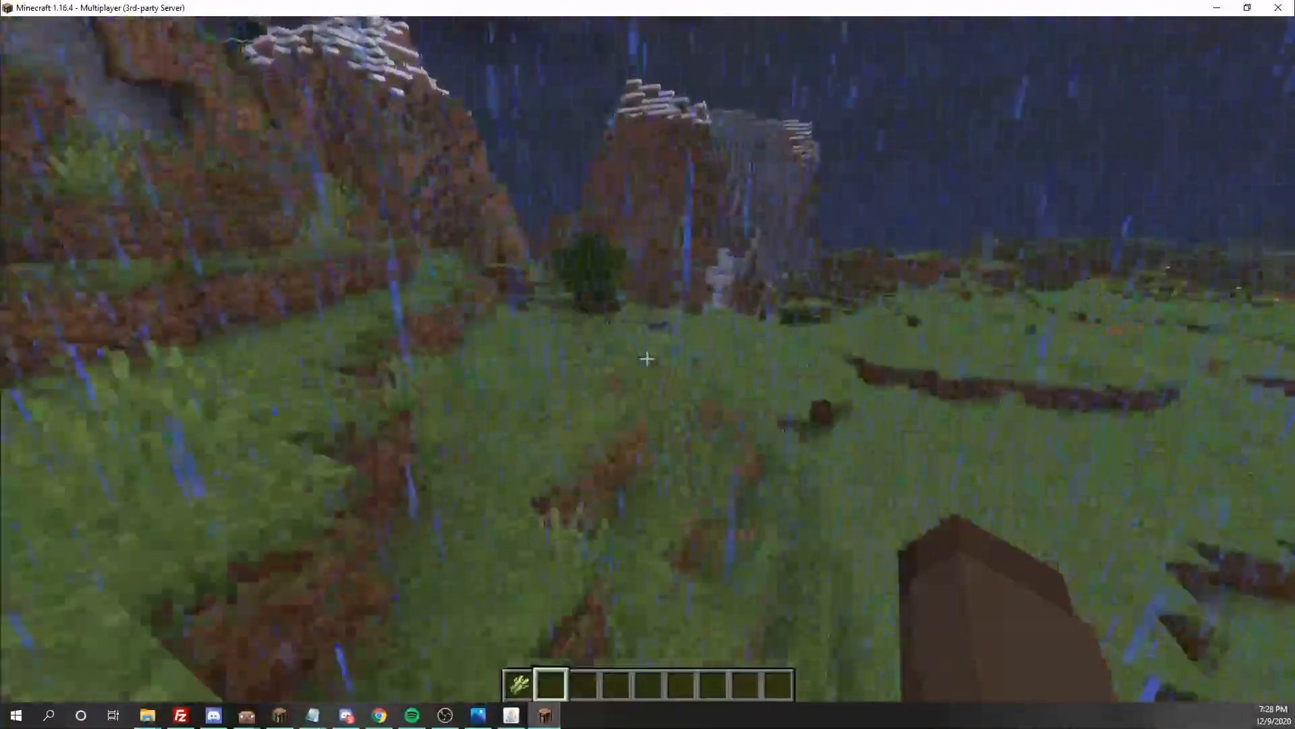
{"action": "key", "text": "w"}
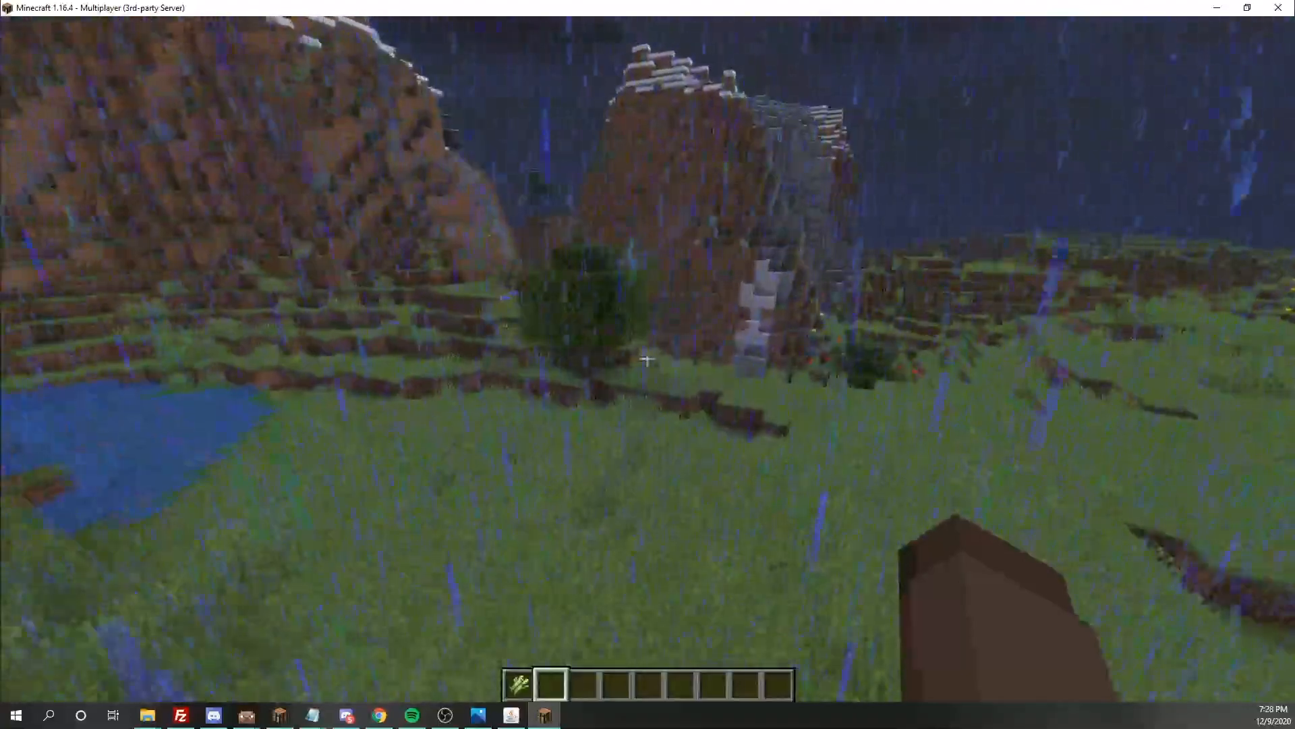
{"action": "key", "text": "w"}
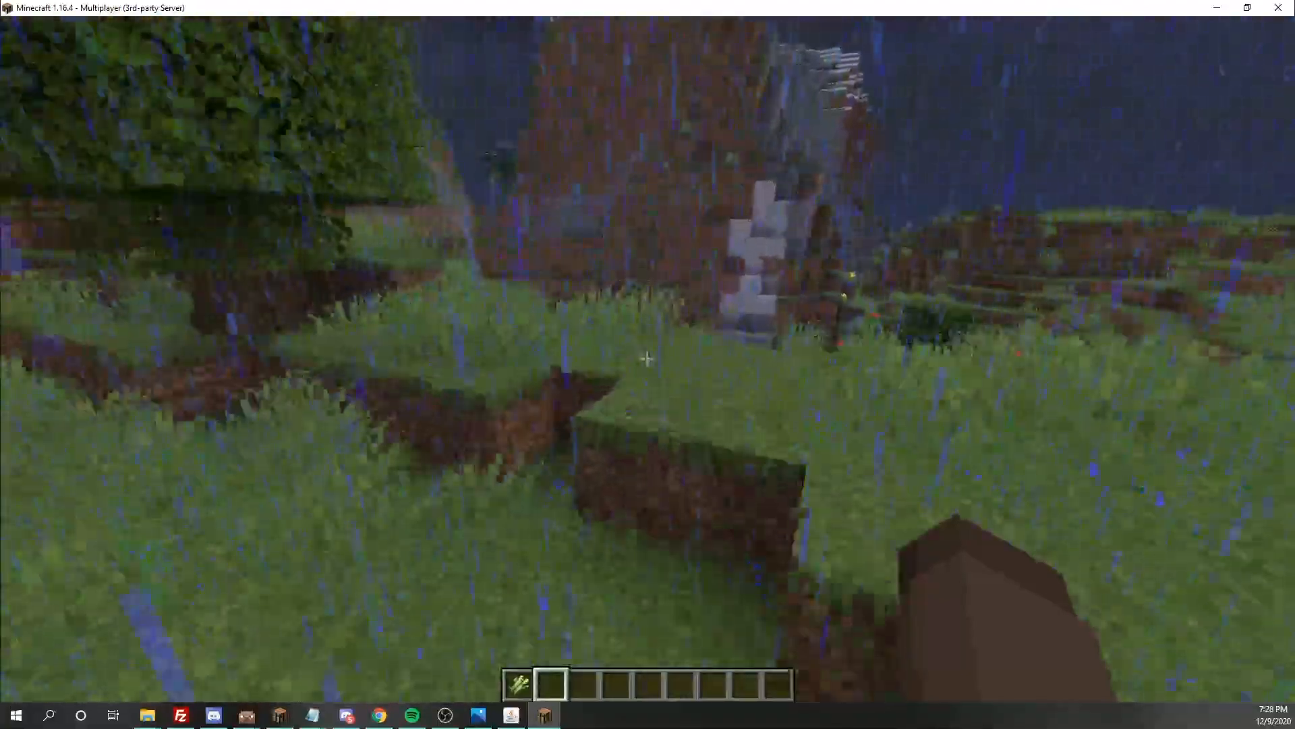
{"action": "key", "text": "w"}
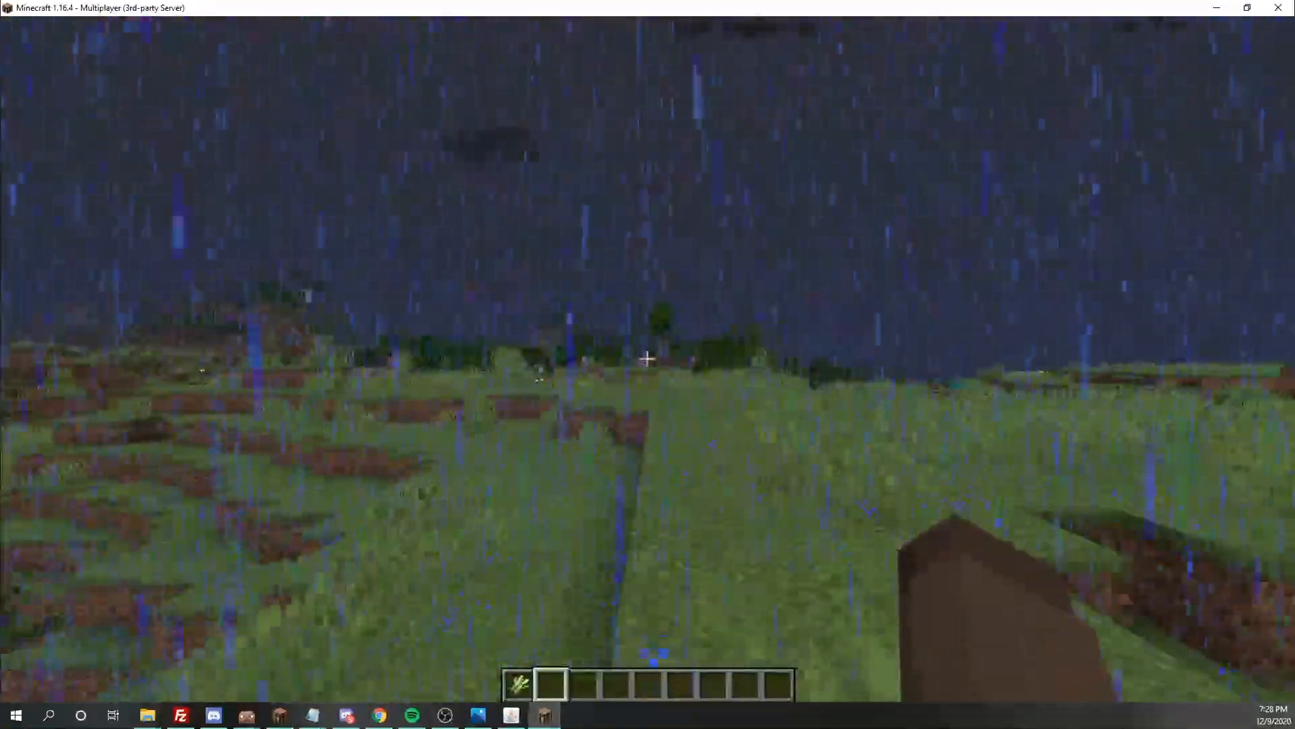
{"action": "key", "text": "w"}
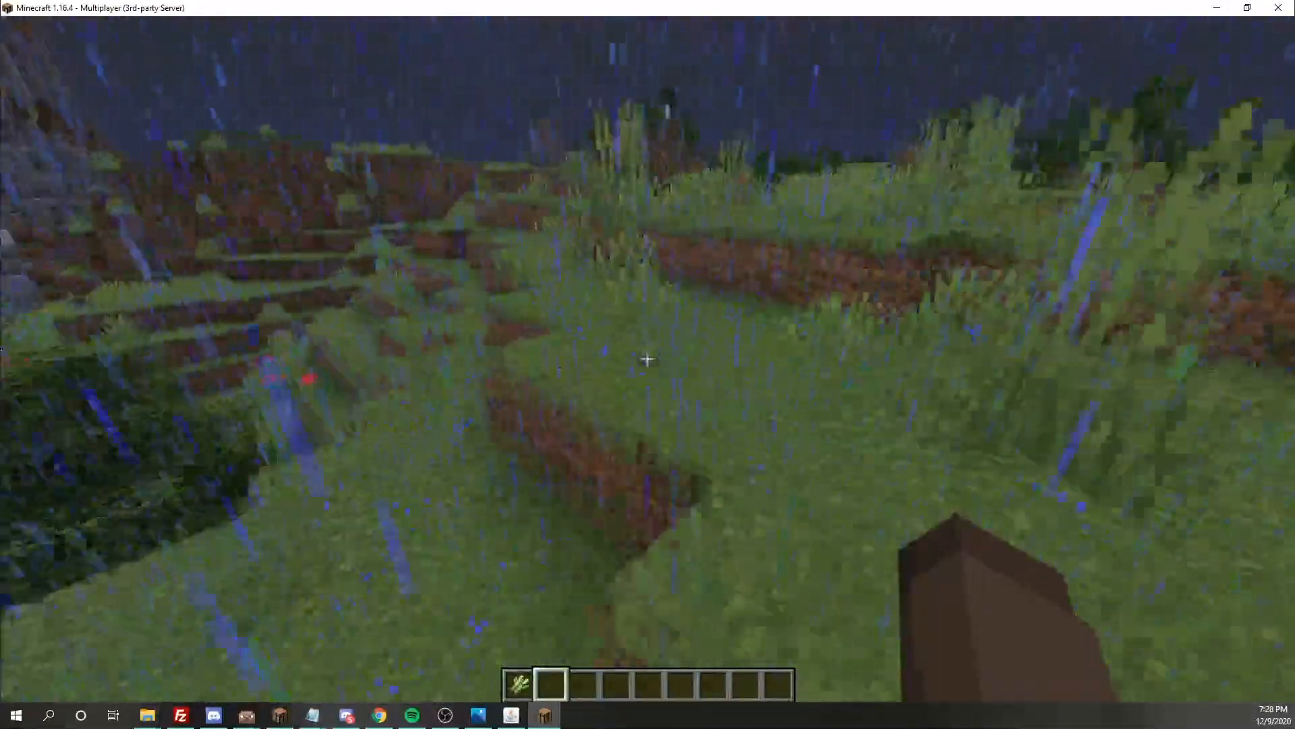
{"action": "key", "text": "w"}
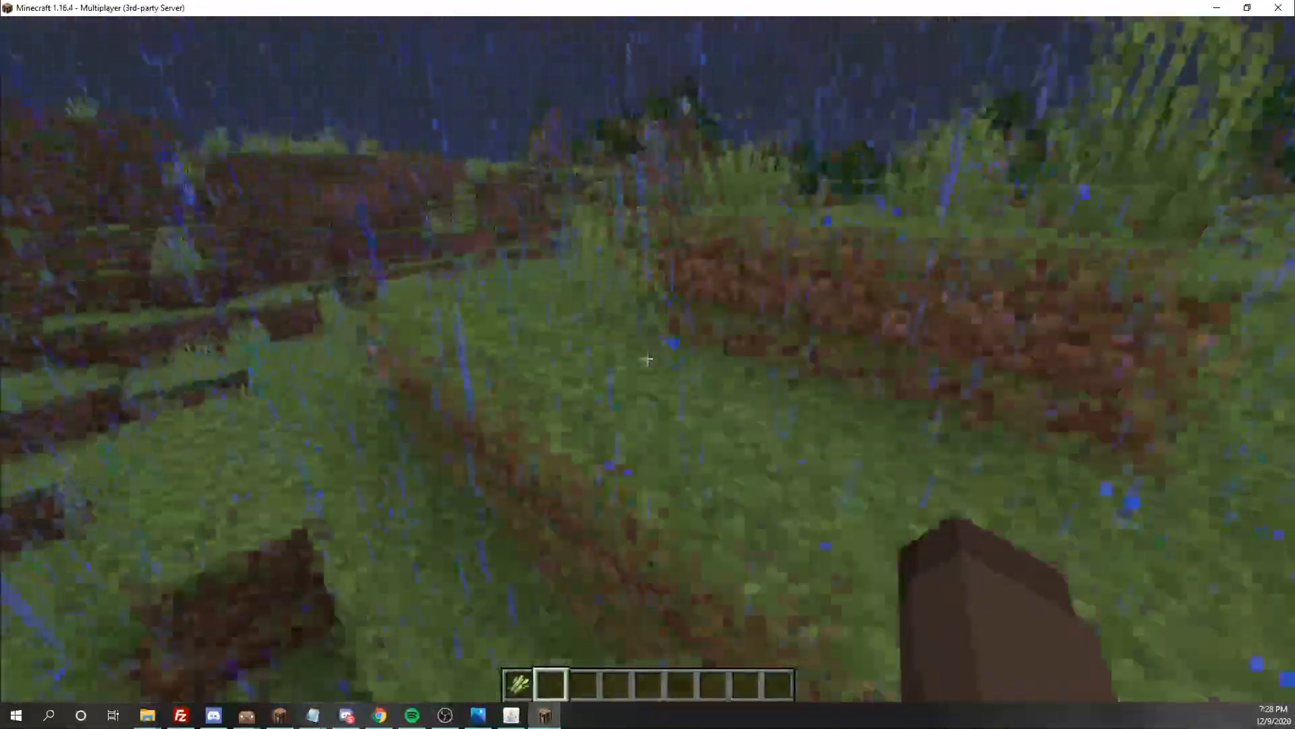
{"action": "key", "text": "w"}
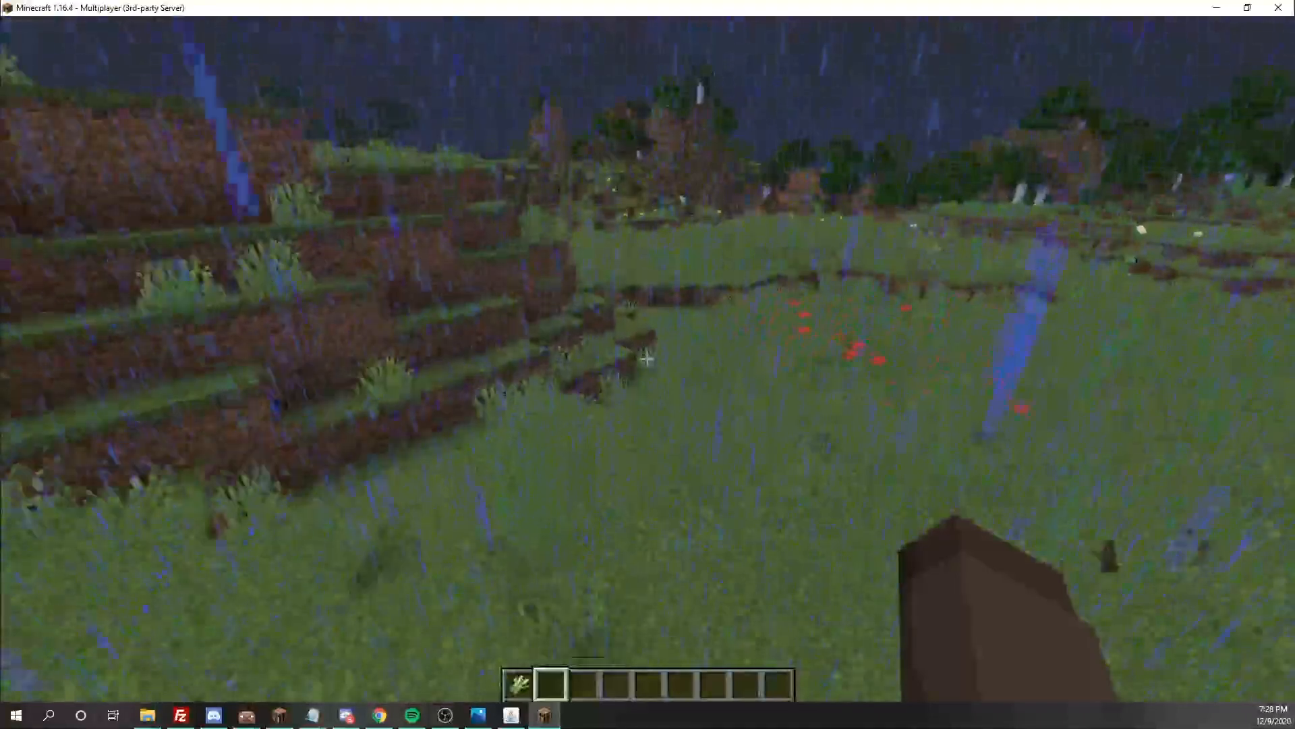
{"action": "key", "text": "w"}
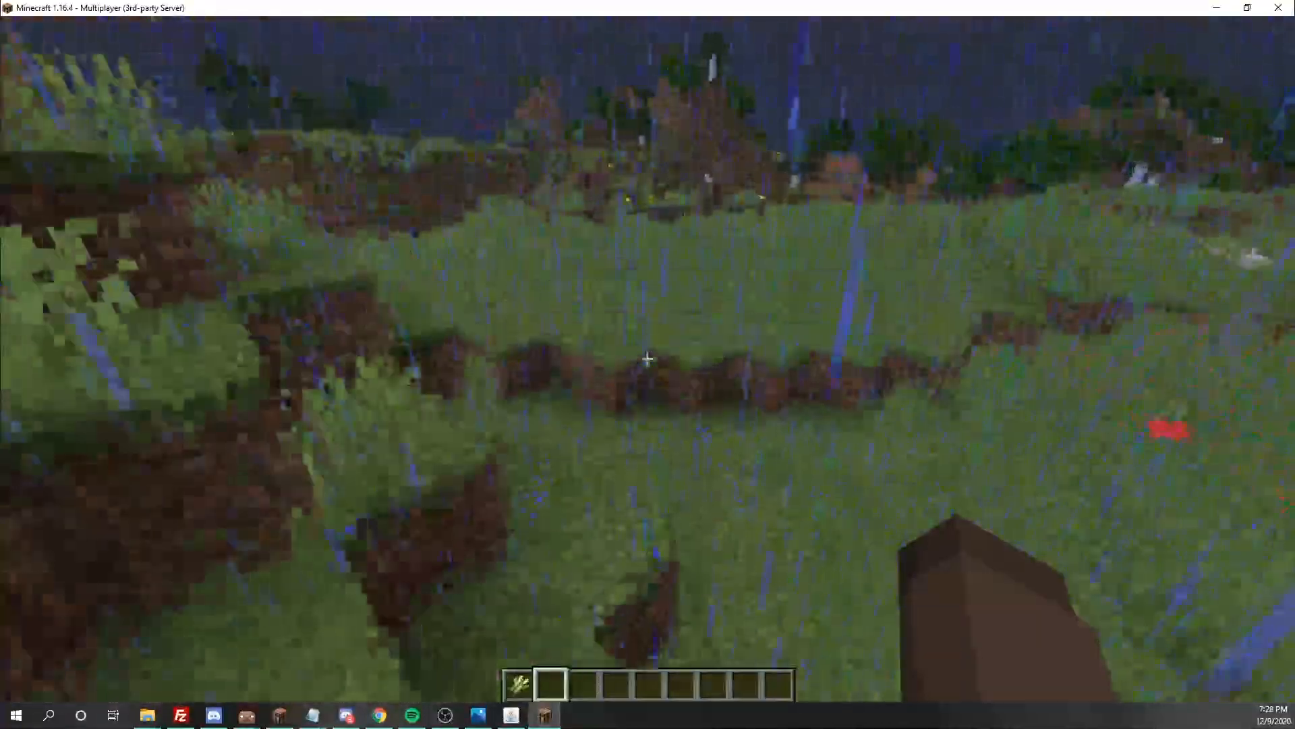
{"action": "key", "text": "w"}
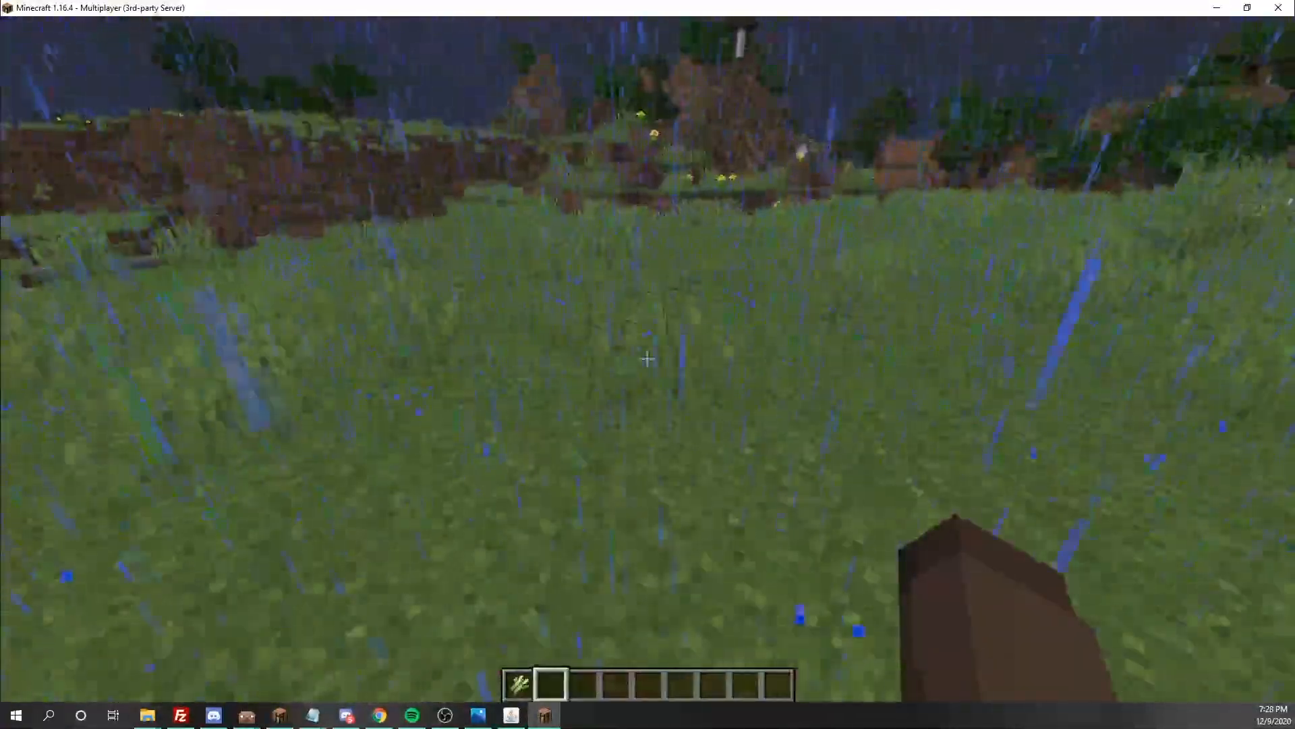
Pause the game and switch to Chrome with the LuckPerms web editor
{"action": "key", "text": "Escape"}
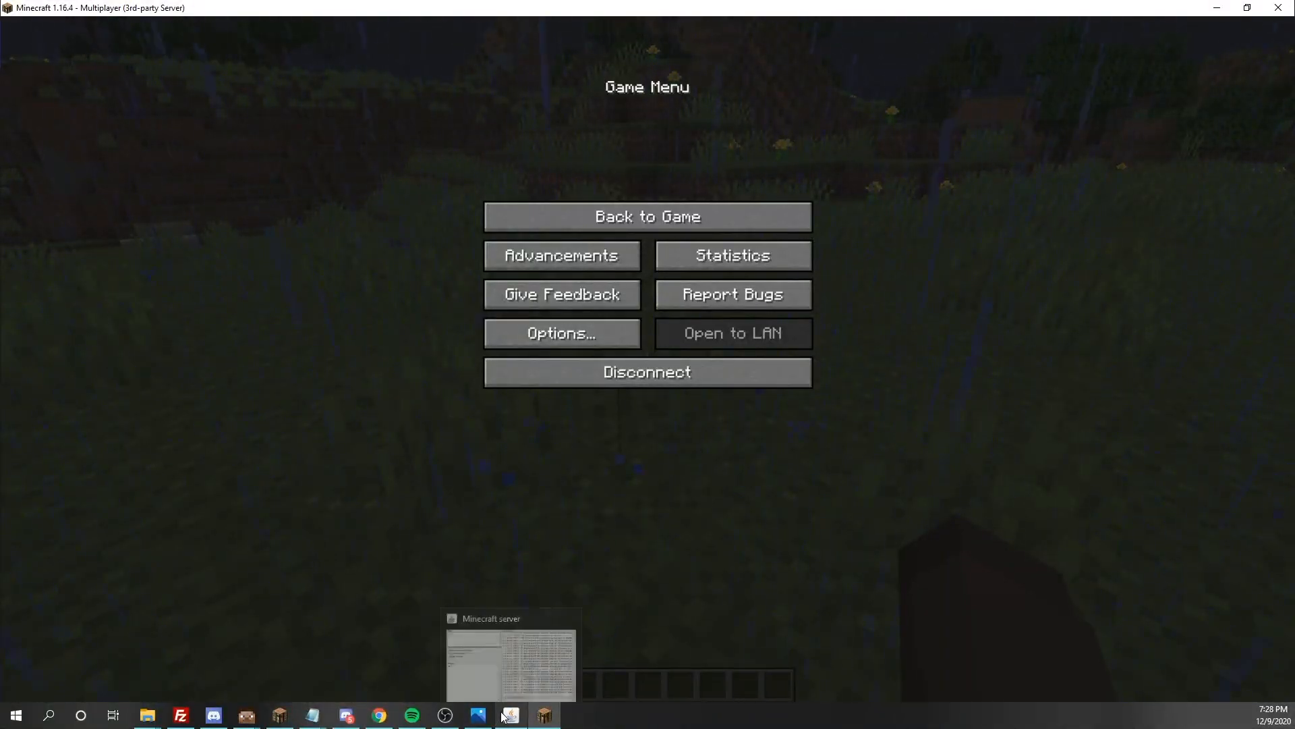
{"action": "left_click", "coordinate": [370, 716]}
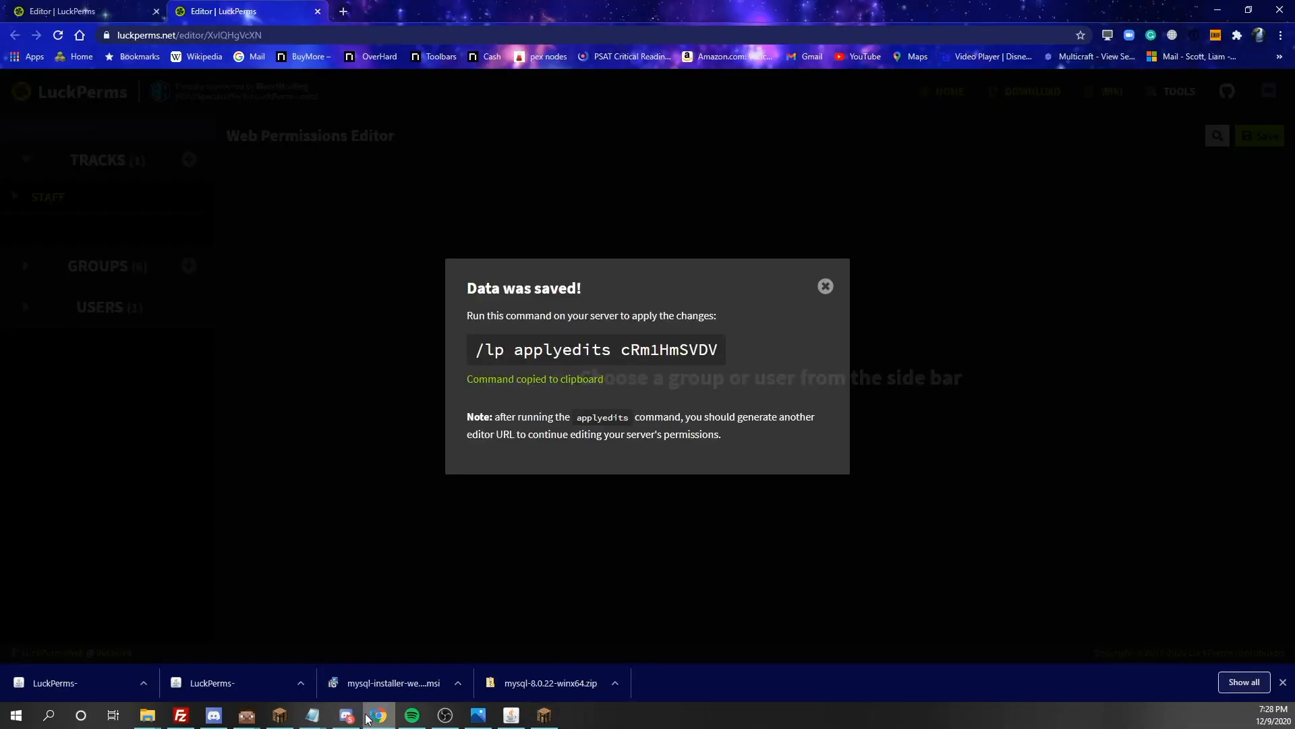